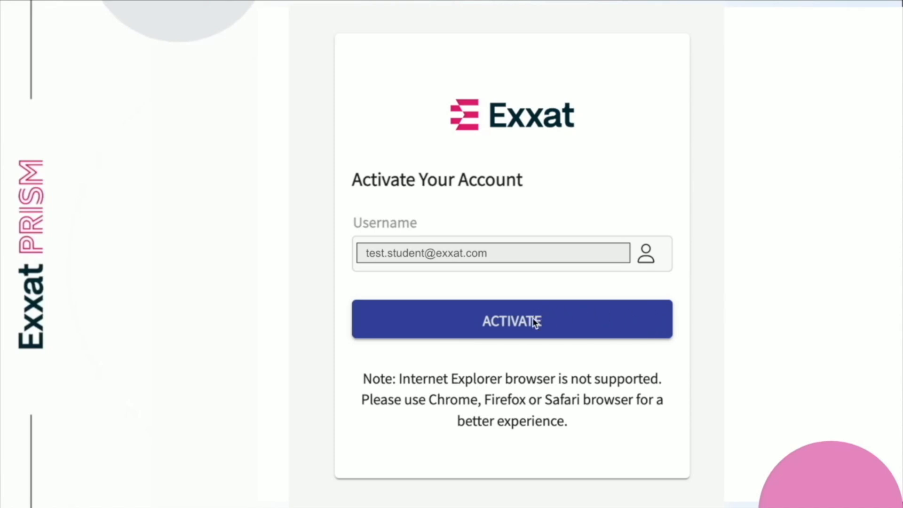
Activate the student account and accept the privacy terms to reach the dashboard.
{"action": "left_click", "coordinate": [573, 308]}
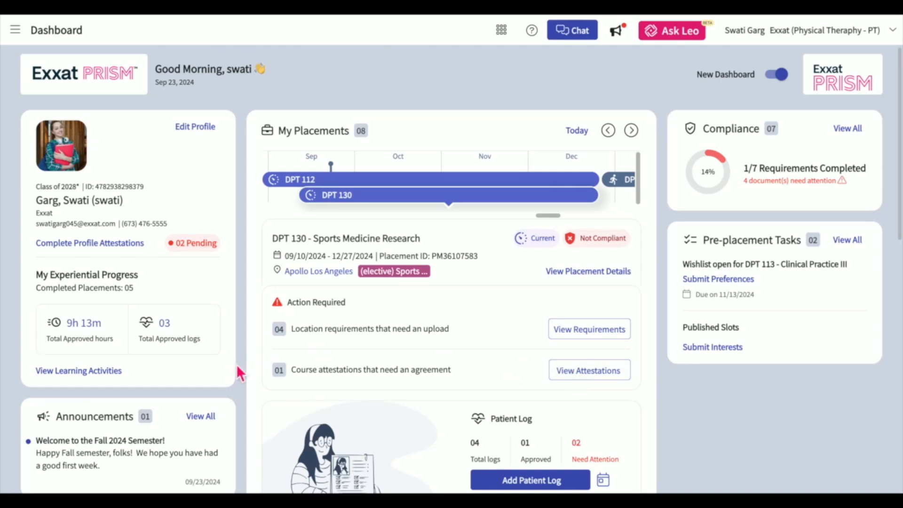
Scroll through the dashboard cards to review the DPT 112 - Clinical Practice II placement at Apollo Los Angeles.
{"action": "scroll", "coordinate": [236, 364], "scroll_direction": "down", "scroll_amount": 2}
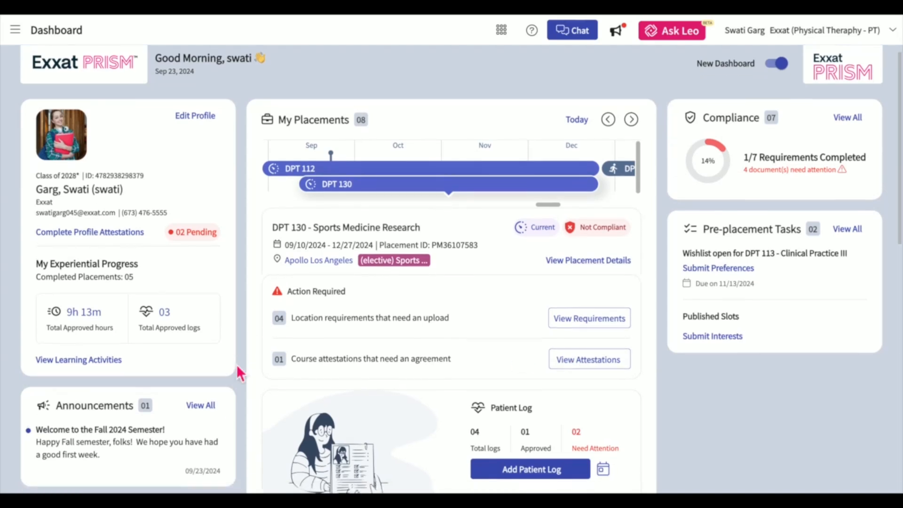
{"action": "scroll", "coordinate": [236, 364], "scroll_direction": "up", "scroll_amount": 1}
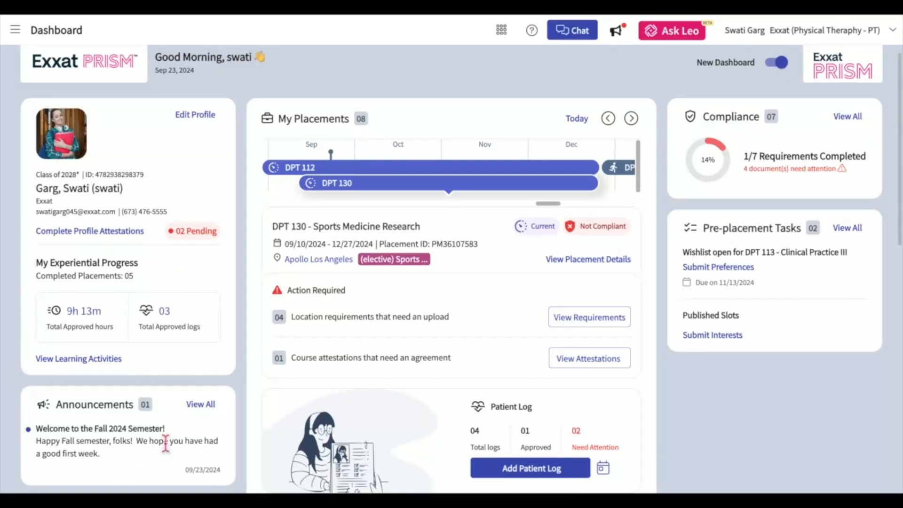
{"action": "scroll", "coordinate": [320, 313], "scroll_direction": "up", "scroll_amount": 1}
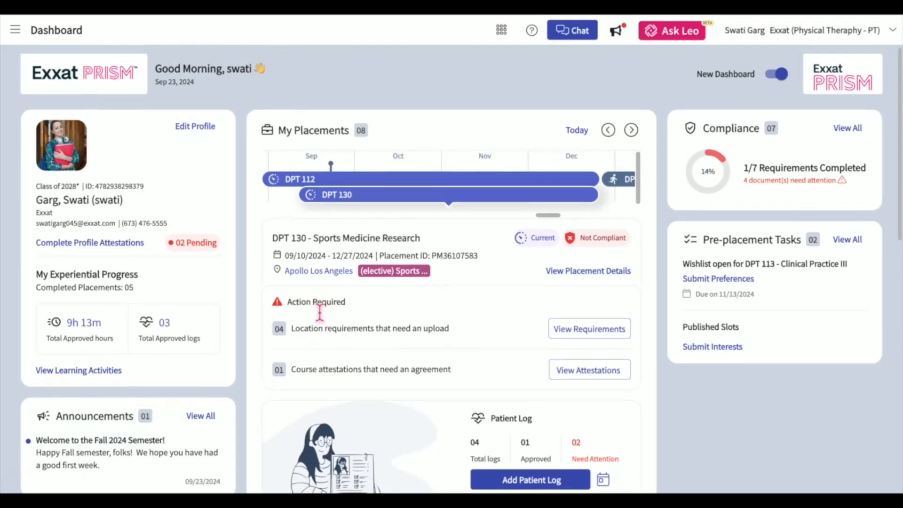
{"action": "scroll", "coordinate": [282, 105], "scroll_direction": "down", "scroll_amount": 6}
{"action": "scroll", "coordinate": [324, 414], "scroll_direction": "down", "scroll_amount": 5}
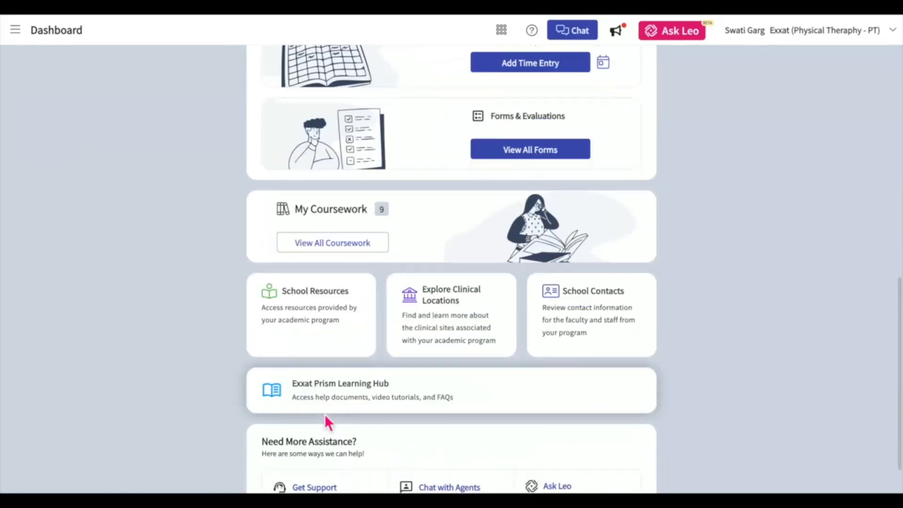
{"action": "scroll", "coordinate": [591, 264], "scroll_direction": "up", "scroll_amount": 2}
{"action": "scroll", "coordinate": [594, 268], "scroll_direction": "up", "scroll_amount": 10}
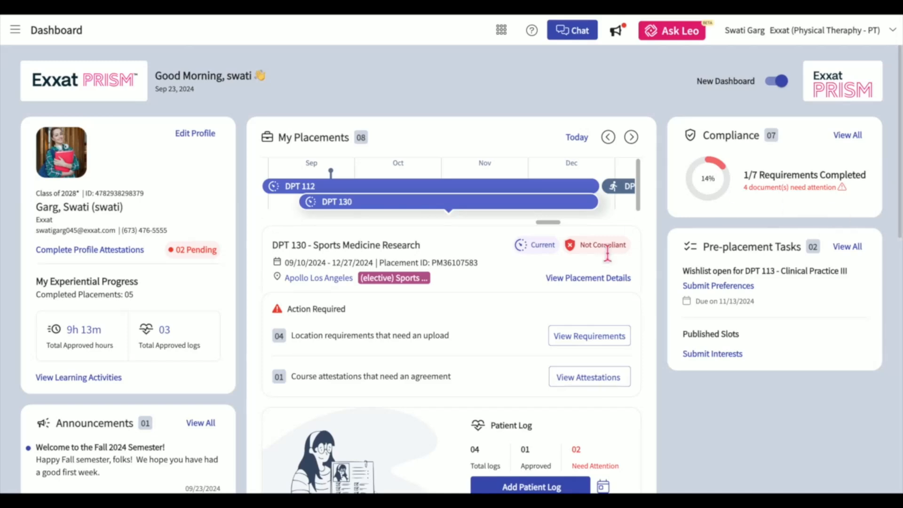
{"action": "scroll", "coordinate": [635, 381], "scroll_direction": "down", "scroll_amount": 10}
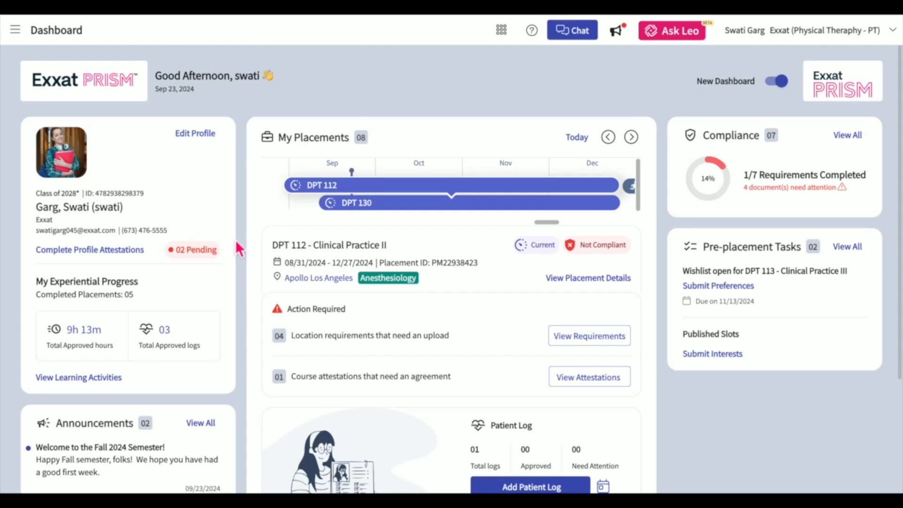
Turn off the New Dashboard toggle in the side menu to return to the classic dashboard.
{"action": "left_click", "coordinate": [15, 30]}
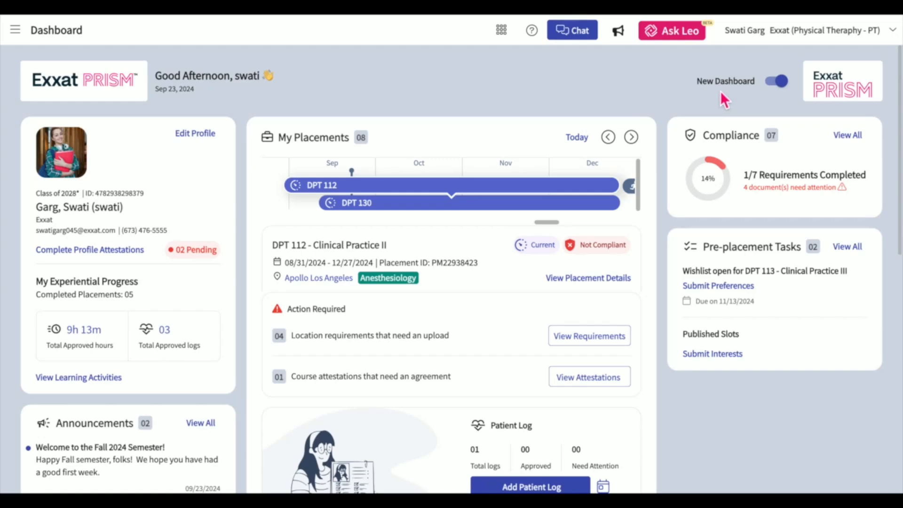
{"action": "left_click", "coordinate": [781, 82]}
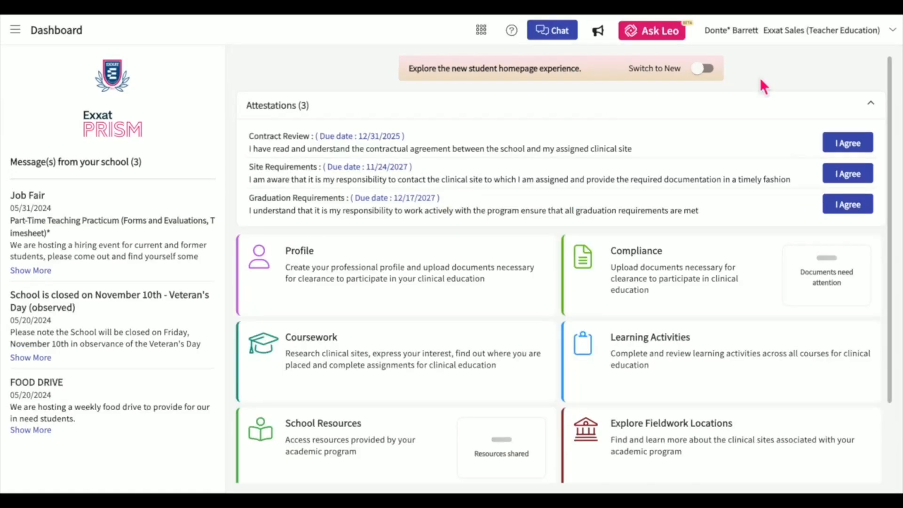
{"action": "left_click", "coordinate": [705, 77]}
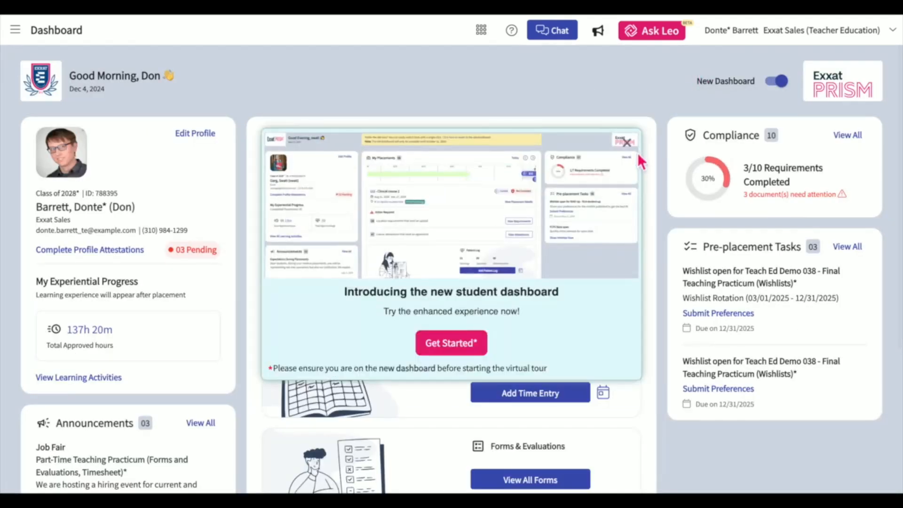
{"action": "left_click", "coordinate": [627, 142]}
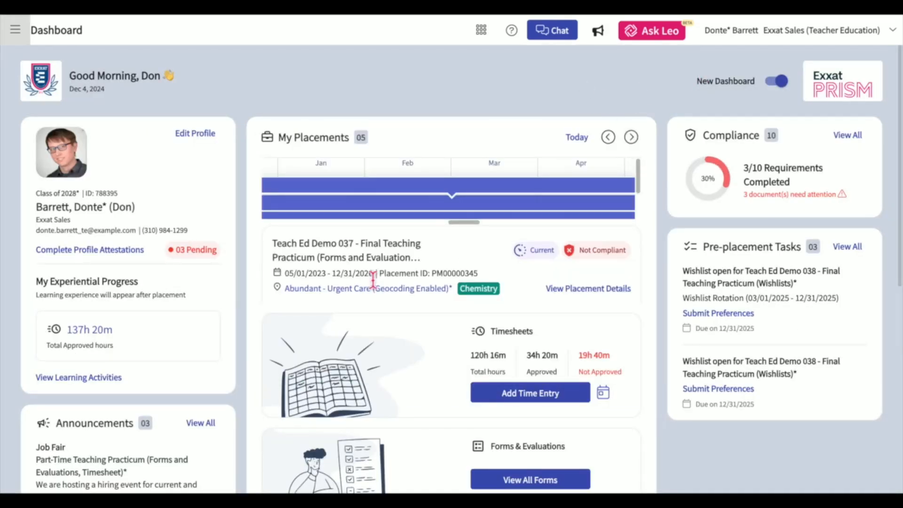
{"action": "left_click", "coordinate": [197, 133]}
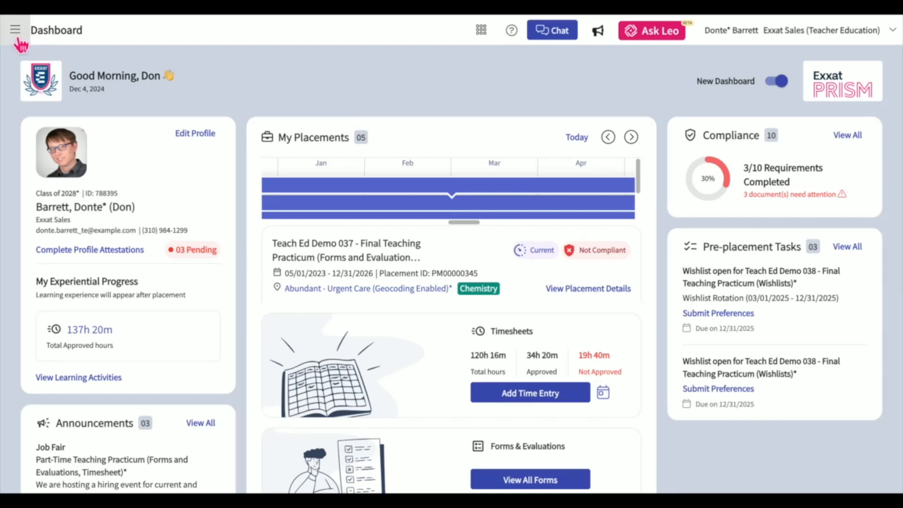
{"action": "left_click", "coordinate": [17, 41]}
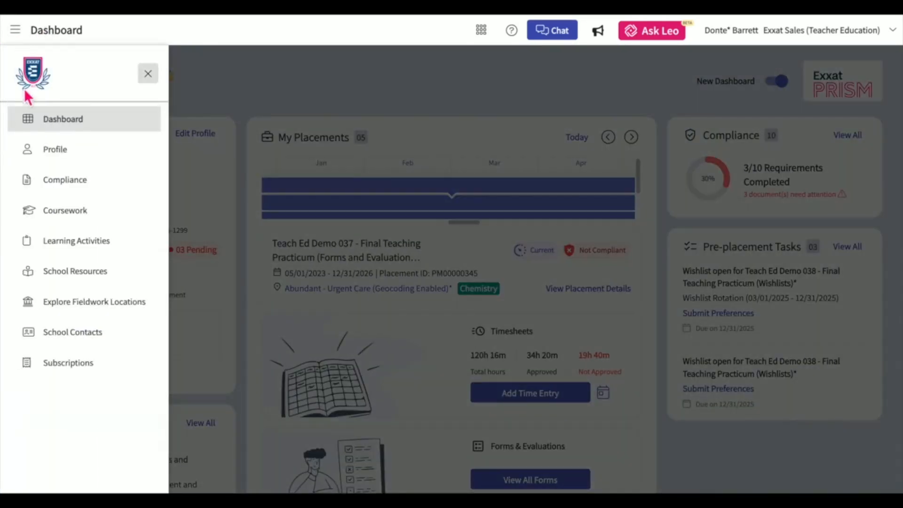
{"action": "left_click", "coordinate": [51, 159]}
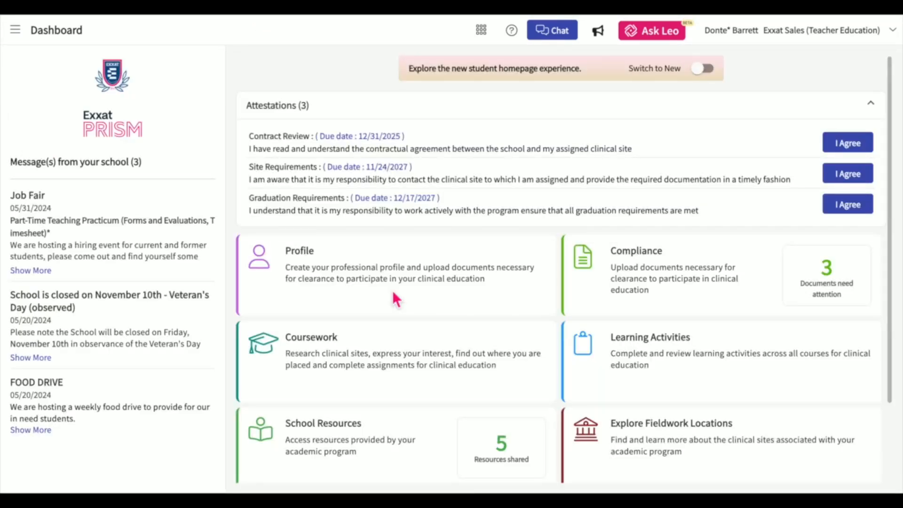
Open the Profile tile and review the Academics status, notes, program requirements and staff.
{"action": "left_click", "coordinate": [306, 258]}
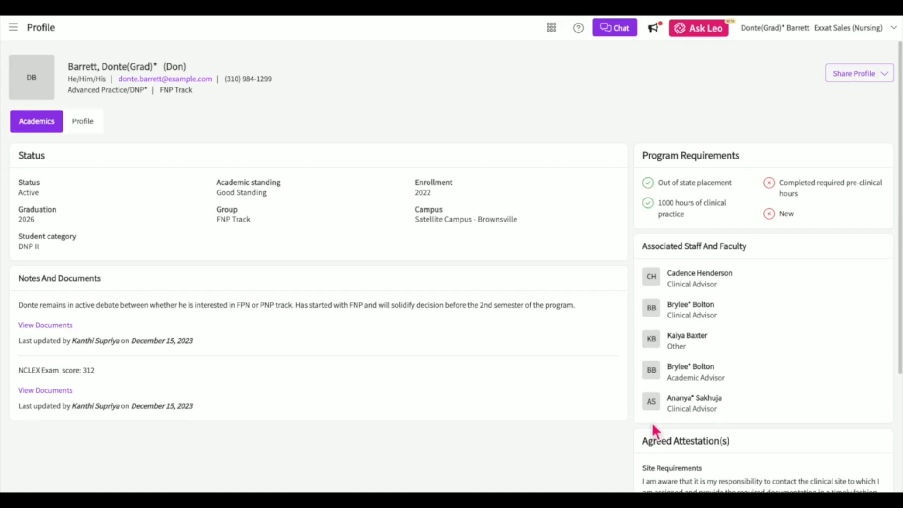
{"action": "scroll", "coordinate": [652, 423], "scroll_direction": "down", "scroll_amount": 1}
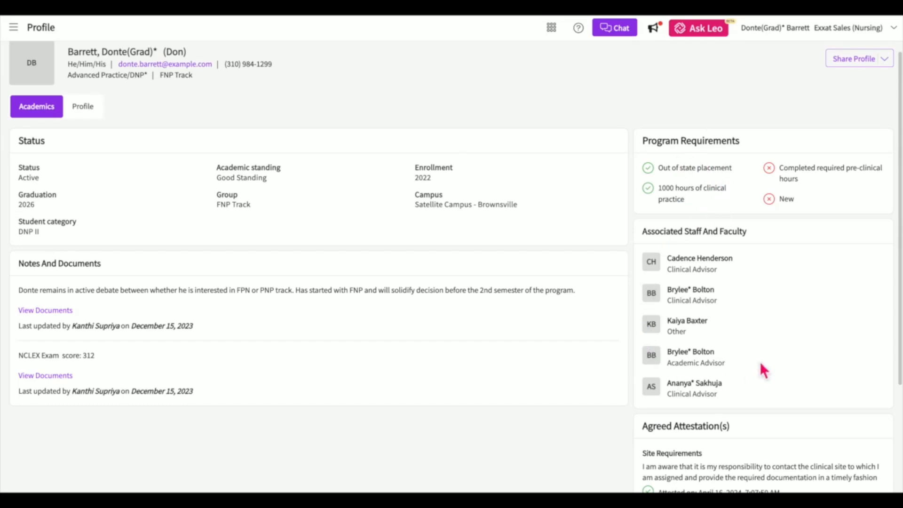
{"action": "scroll", "coordinate": [699, 284], "scroll_direction": "down", "scroll_amount": 3}
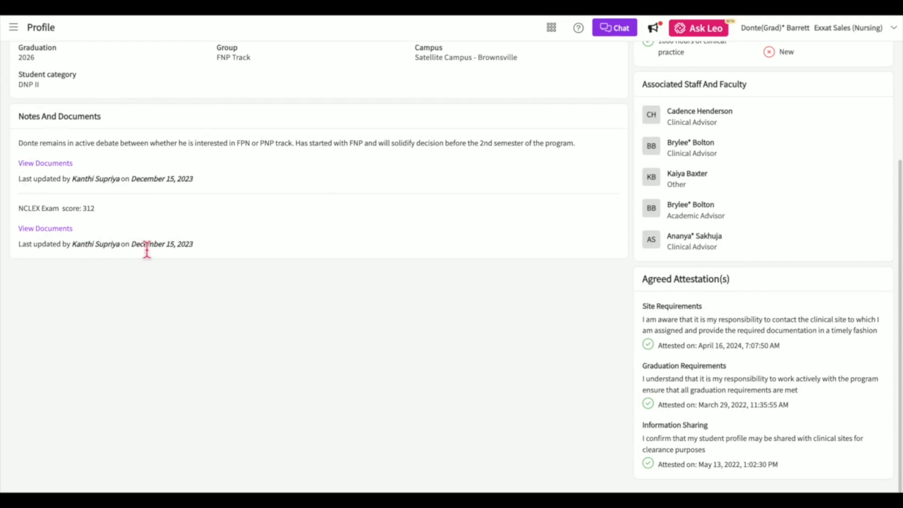
{"action": "scroll", "coordinate": [236, 184], "scroll_direction": "up", "scroll_amount": 3}
{"action": "scroll", "coordinate": [235, 183], "scroll_direction": "up", "scroll_amount": 1}
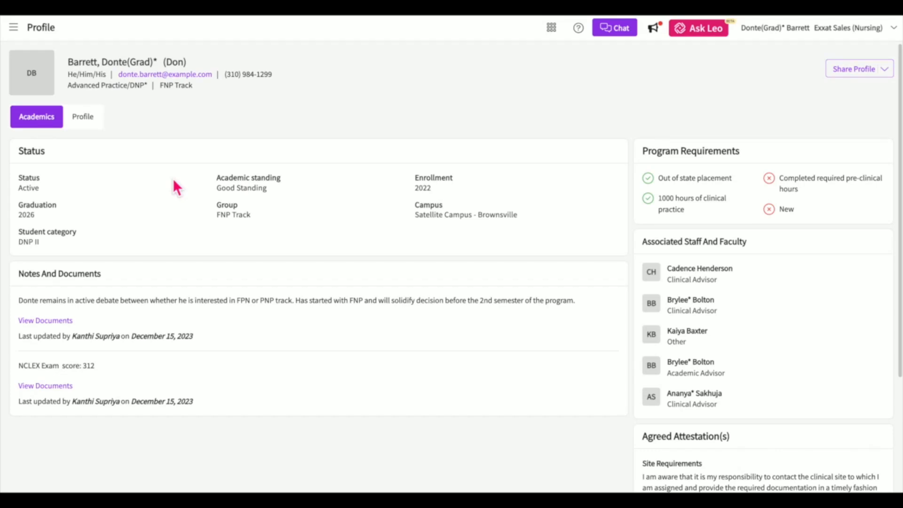
Upload 'Screen Shot 2024-07-19 at 8.32.11 AM' from Recents as the profile photo.
{"action": "left_click", "coordinate": [102, 123]}
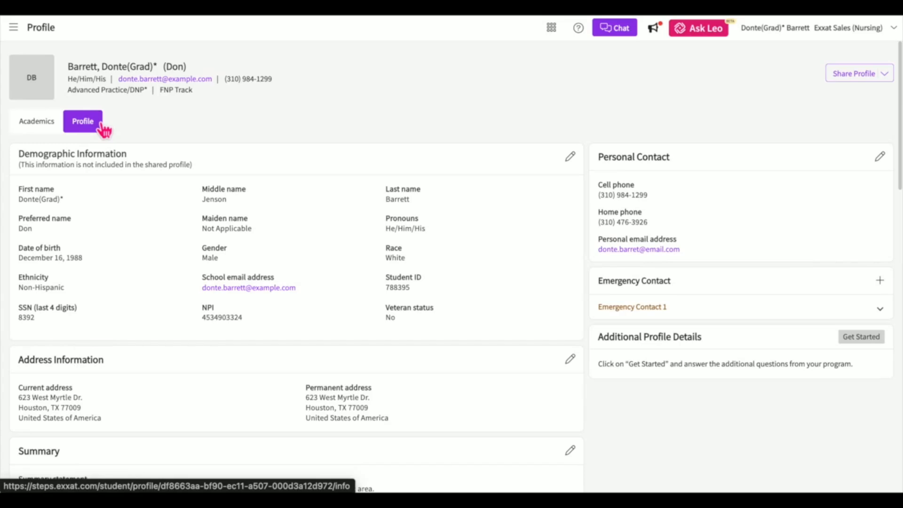
{"action": "mouse_move", "coordinate": [42, 87]}
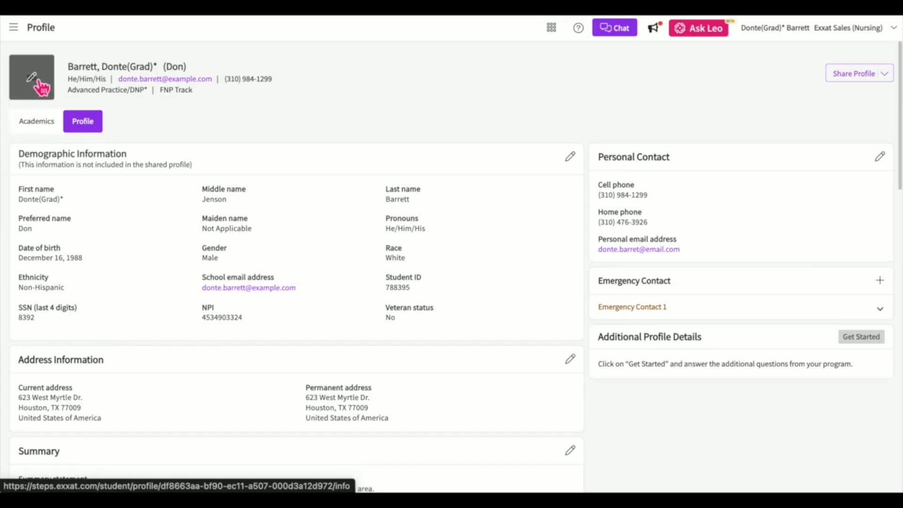
{"action": "left_click", "coordinate": [37, 84]}
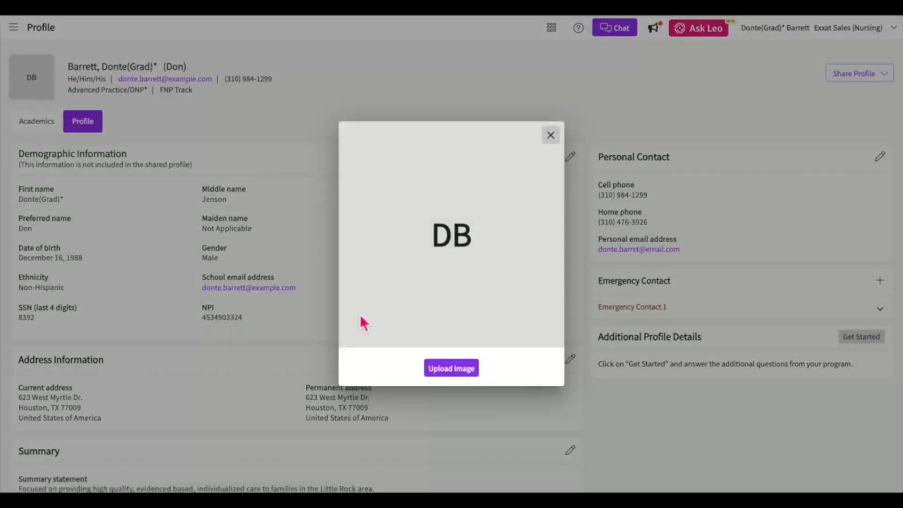
{"action": "left_click", "coordinate": [451, 373]}
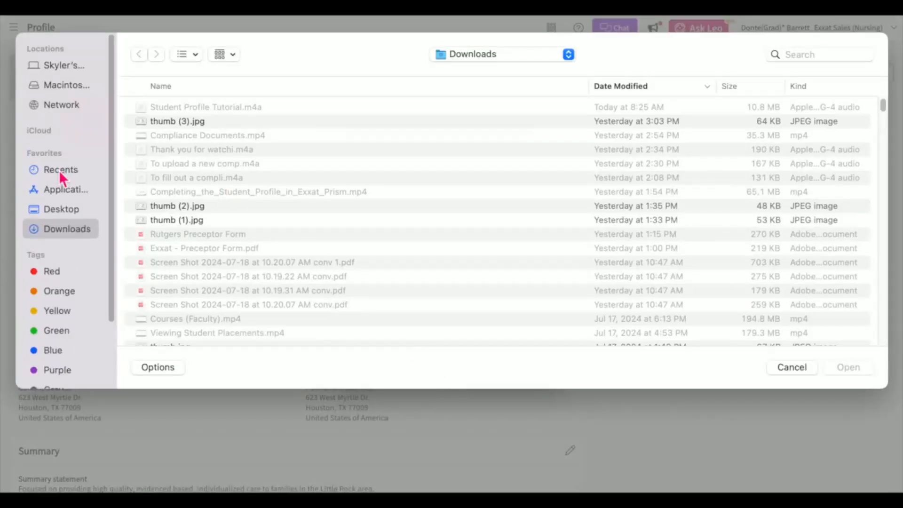
{"action": "left_click", "coordinate": [59, 170]}
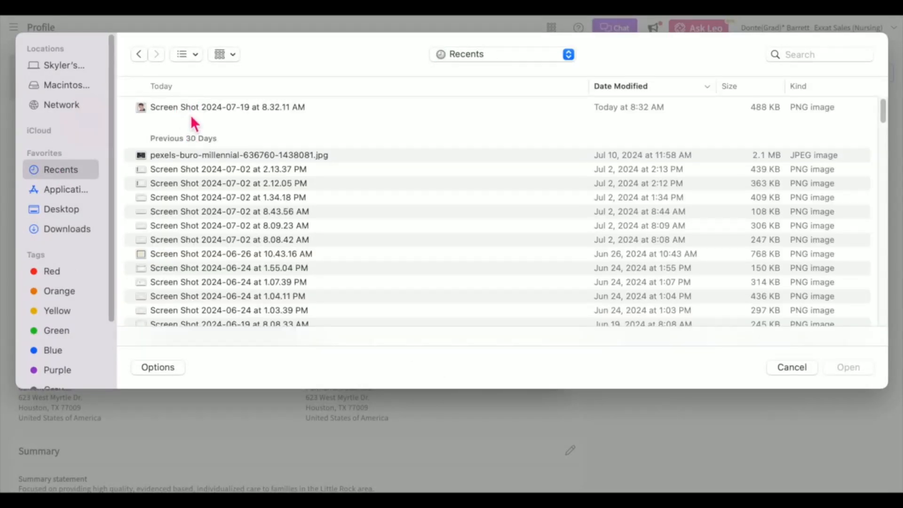
{"action": "left_click", "coordinate": [188, 111]}
{"action": "left_click", "coordinate": [860, 374]}
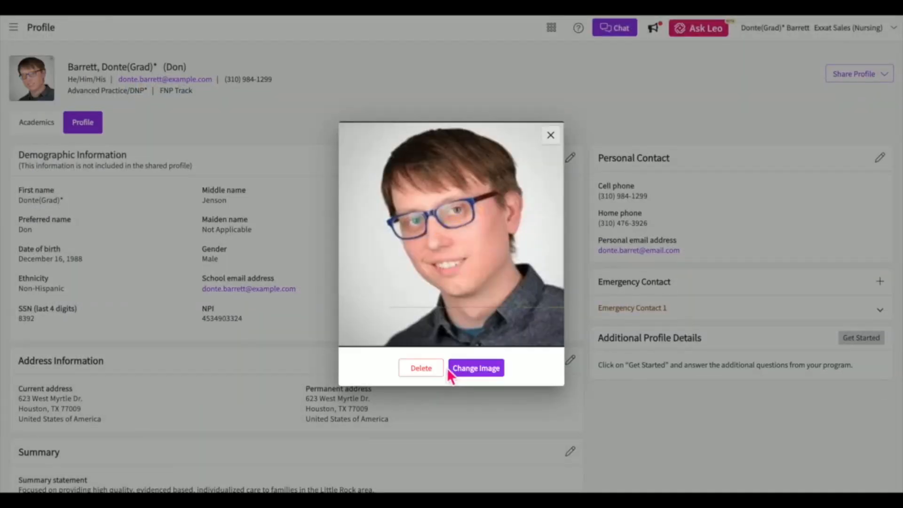
{"action": "left_click", "coordinate": [559, 133]}
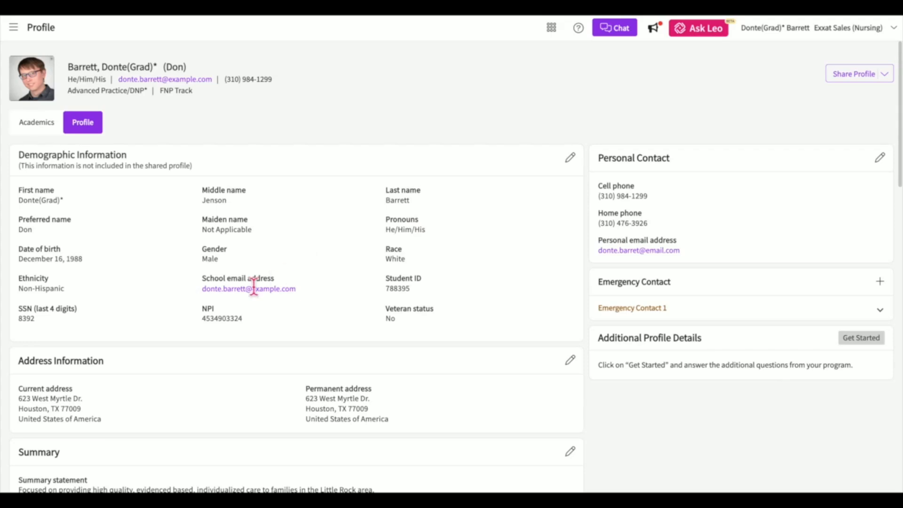
{"action": "left_click", "coordinate": [573, 158]}
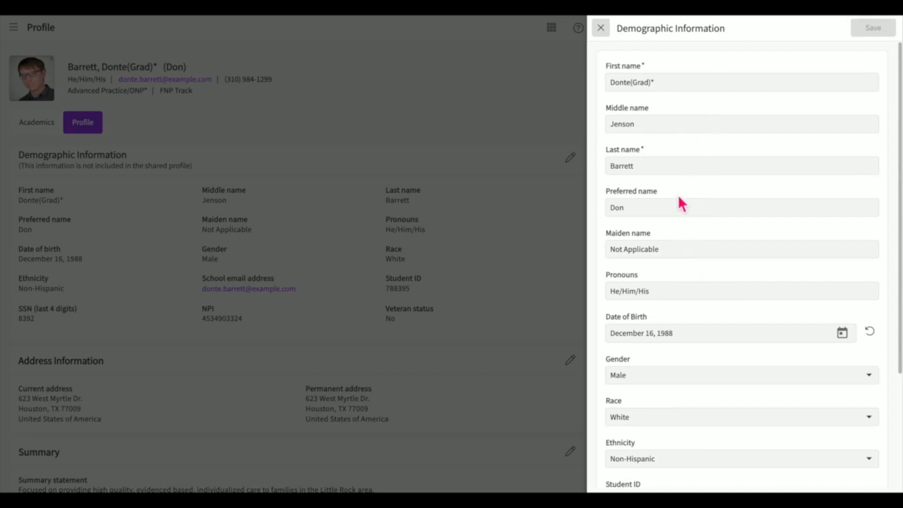
{"action": "left_click", "coordinate": [674, 171]}
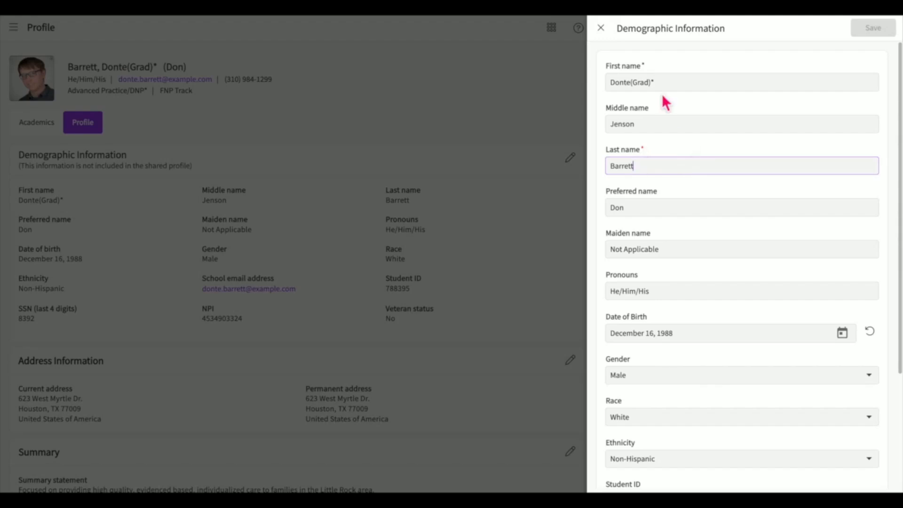
{"action": "left_click", "coordinate": [602, 28]}
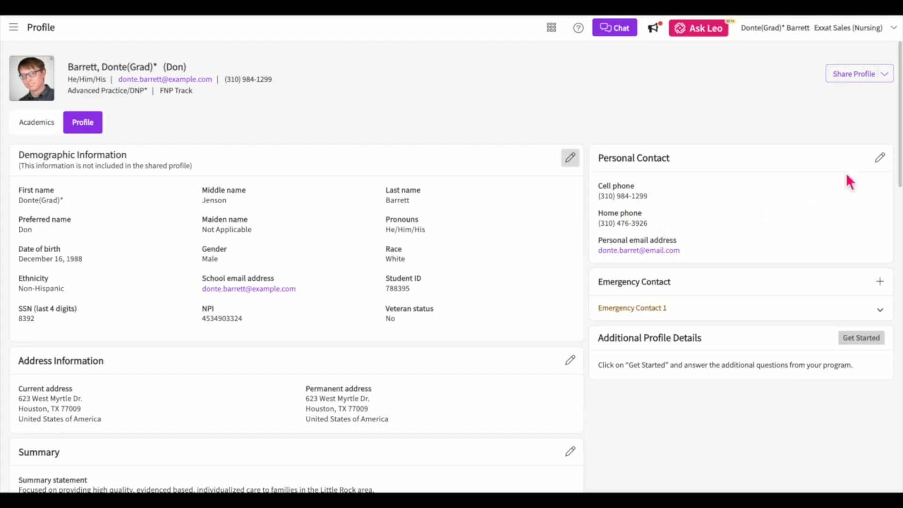
Re-save the personal contact details without changes.
{"action": "left_click", "coordinate": [880, 158]}
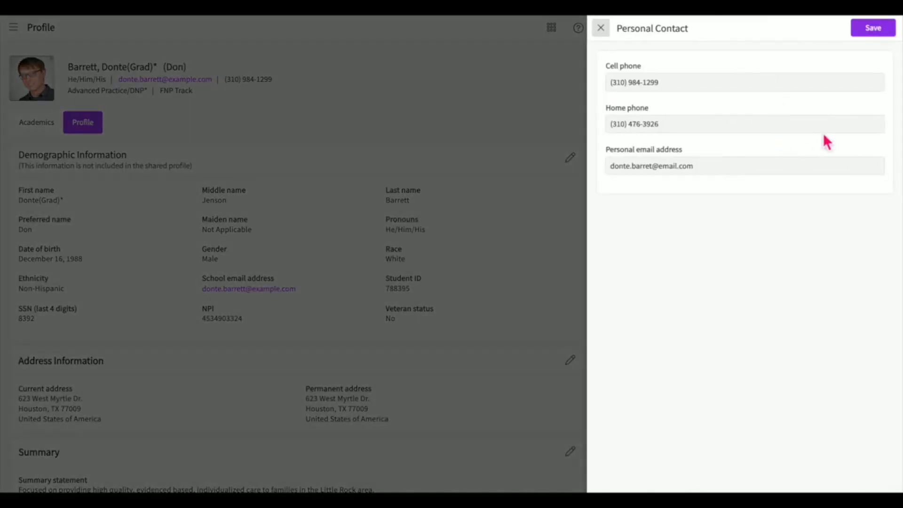
{"action": "left_click", "coordinate": [891, 31]}
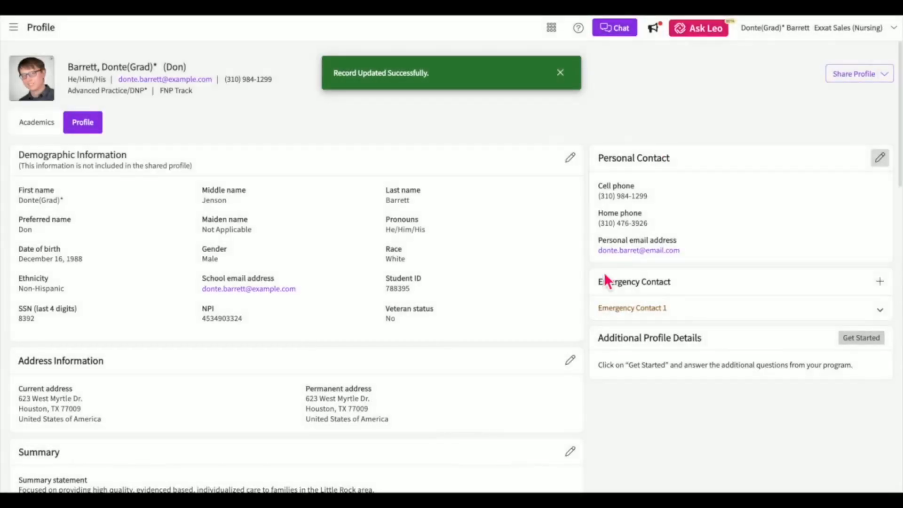
{"action": "scroll", "coordinate": [605, 275], "scroll_direction": "down", "scroll_amount": 1}
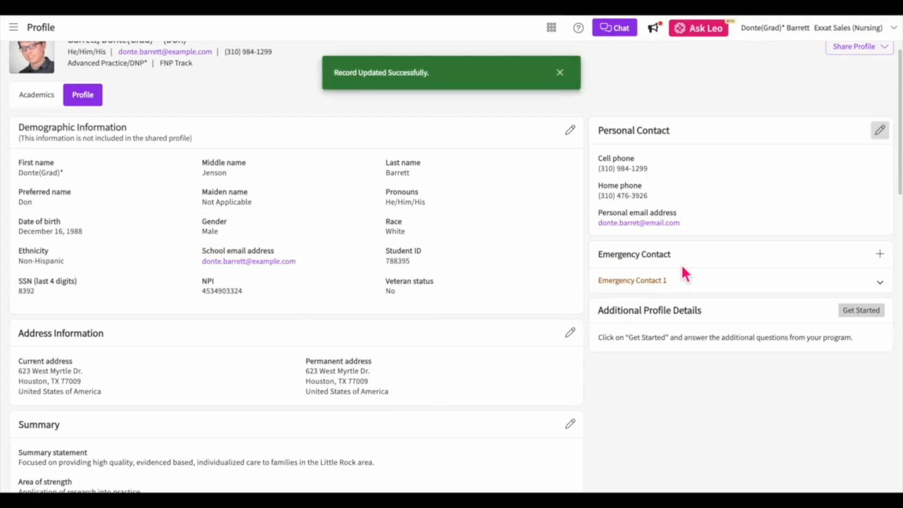
Expand Emergency Contact 1 and re-save it with its existing details.
{"action": "left_click", "coordinate": [700, 284]}
{"action": "scroll", "coordinate": [700, 287], "scroll_direction": "down", "scroll_amount": 1}
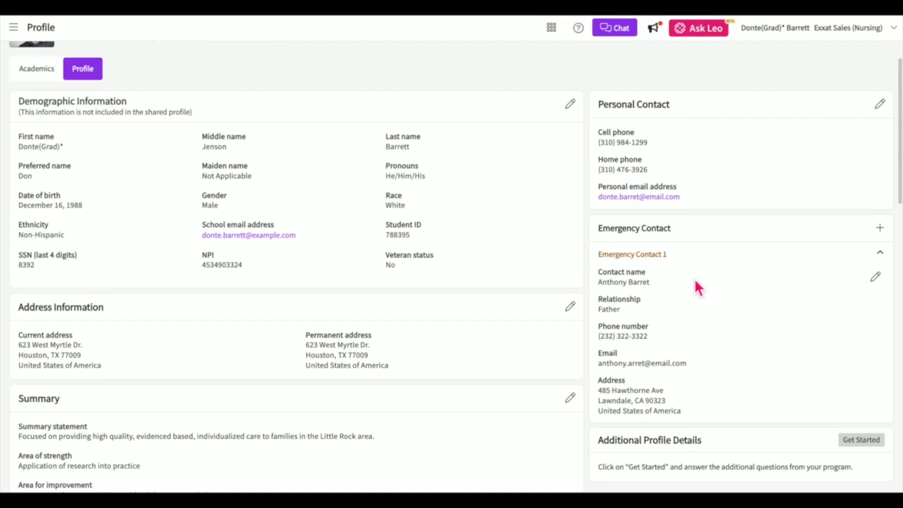
{"action": "left_click", "coordinate": [885, 229]}
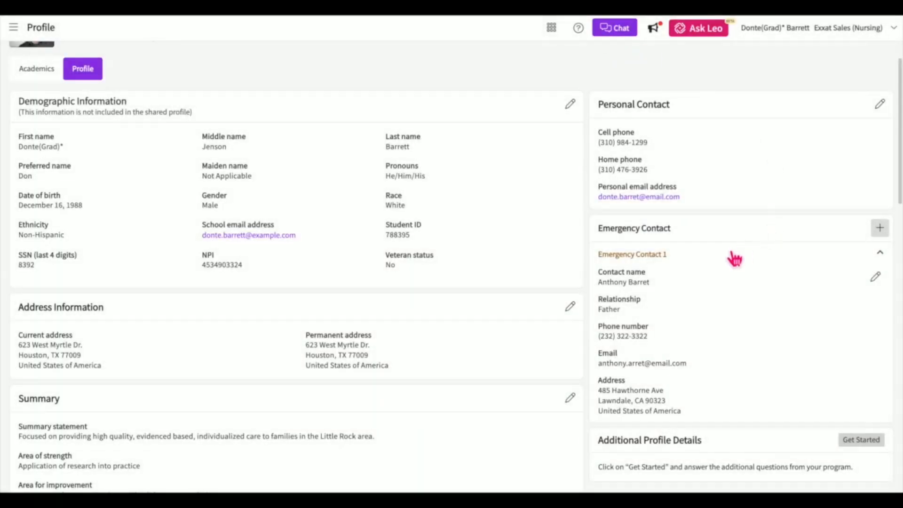
{"action": "double_click", "coordinate": [723, 260]}
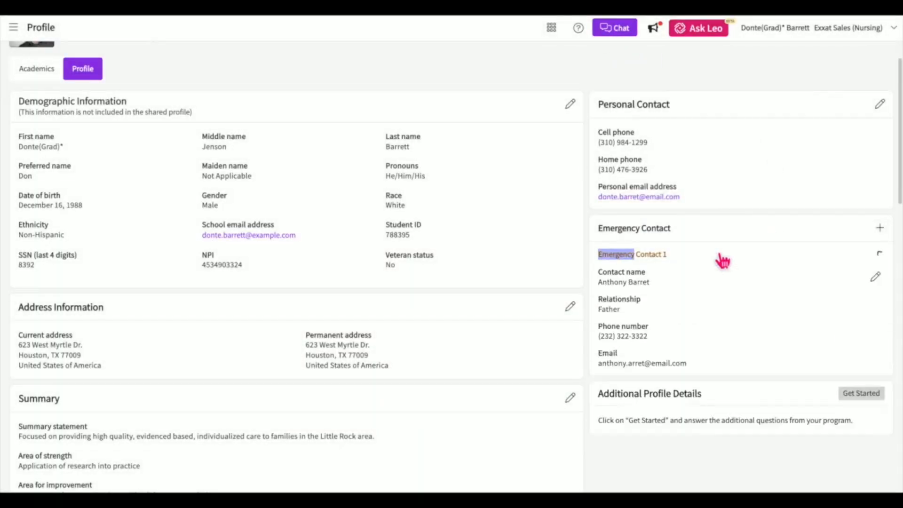
{"action": "left_click", "coordinate": [876, 282]}
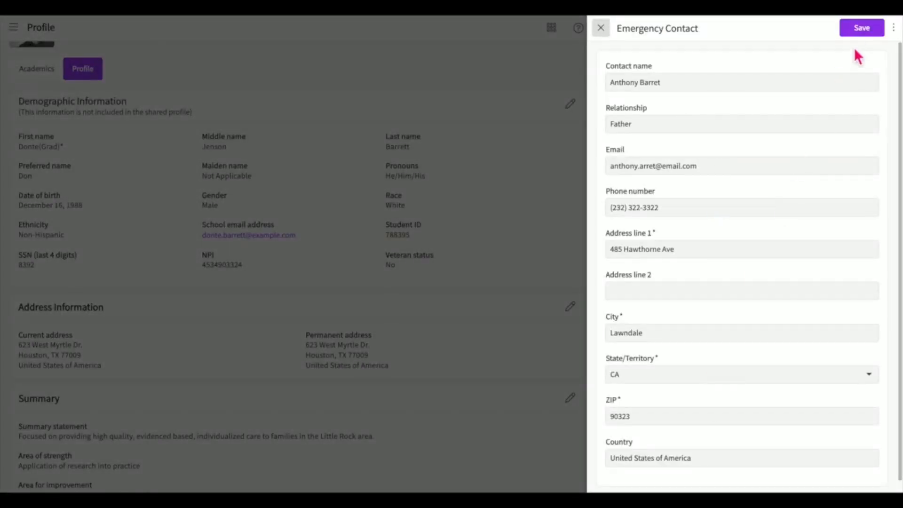
{"action": "left_click", "coordinate": [861, 32]}
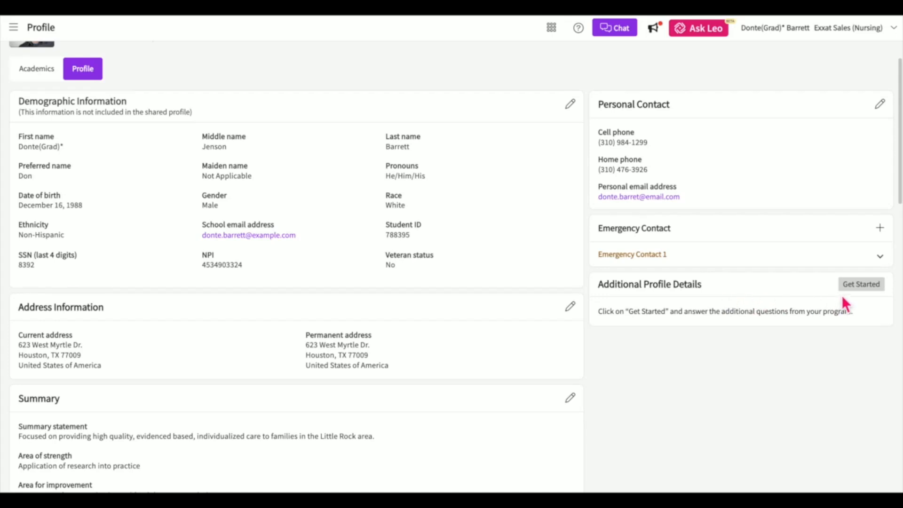
{"action": "left_click", "coordinate": [854, 289]}
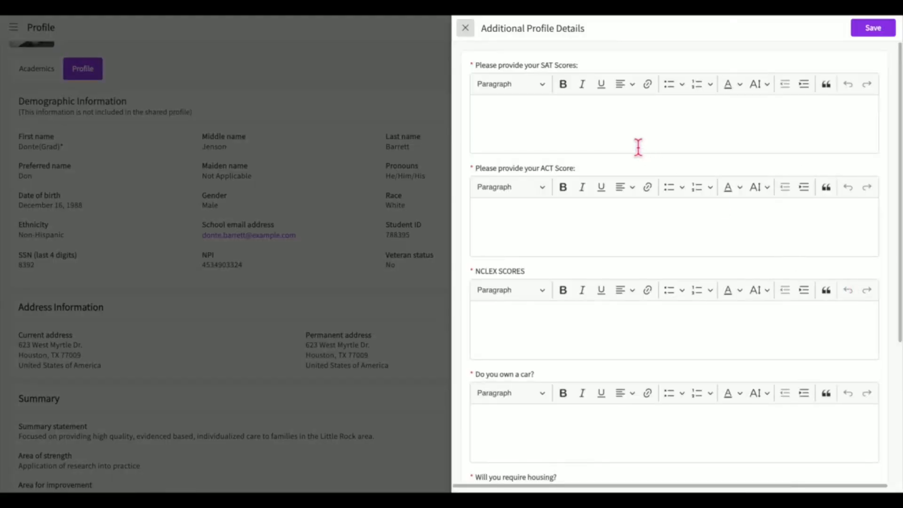
{"action": "left_click", "coordinate": [625, 140]}
{"action": "type", "text": "1600"}
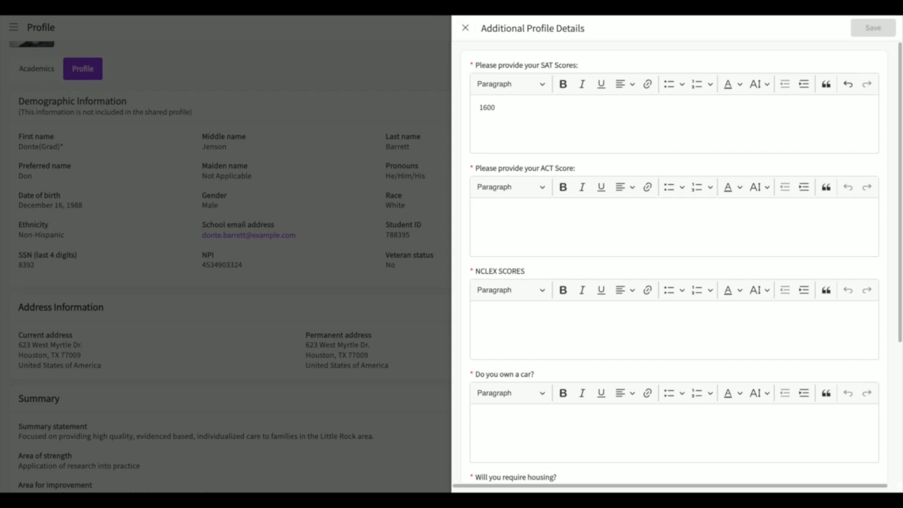
{"action": "left_click", "coordinate": [592, 225]}
{"action": "type", "text": "24"}
{"action": "left_click", "coordinate": [513, 331]}
{"action": "scroll", "coordinate": [536, 386], "scroll_direction": "down", "scroll_amount": 2}
{"action": "left_click", "coordinate": [465, 28]}
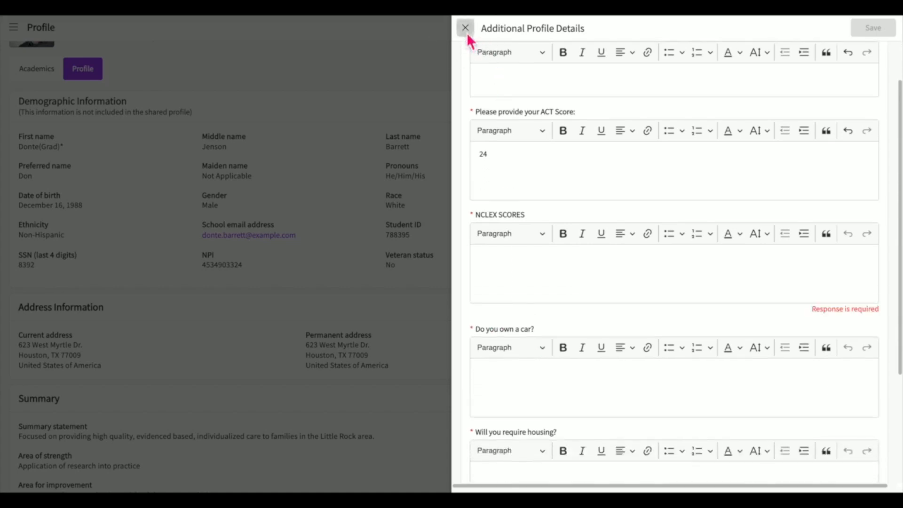
{"action": "left_click", "coordinate": [554, 277]}
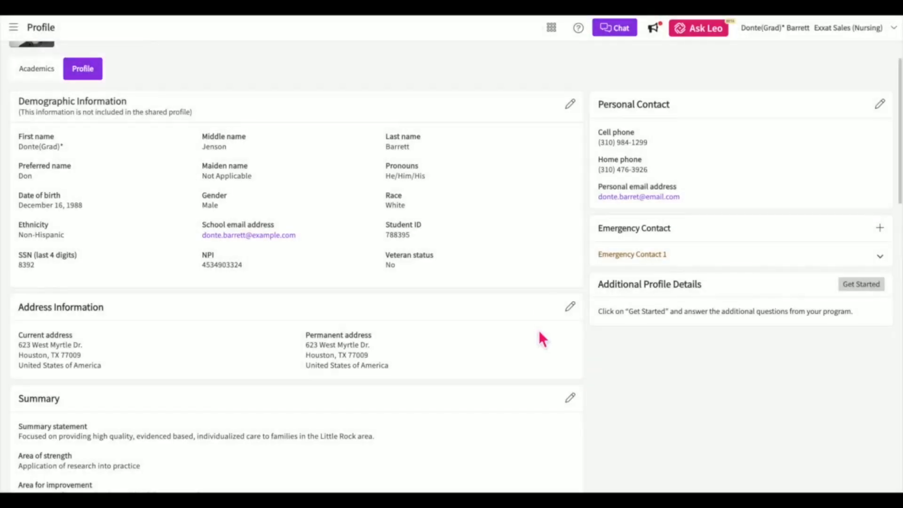
{"action": "scroll", "coordinate": [539, 330], "scroll_direction": "down", "scroll_amount": 1}
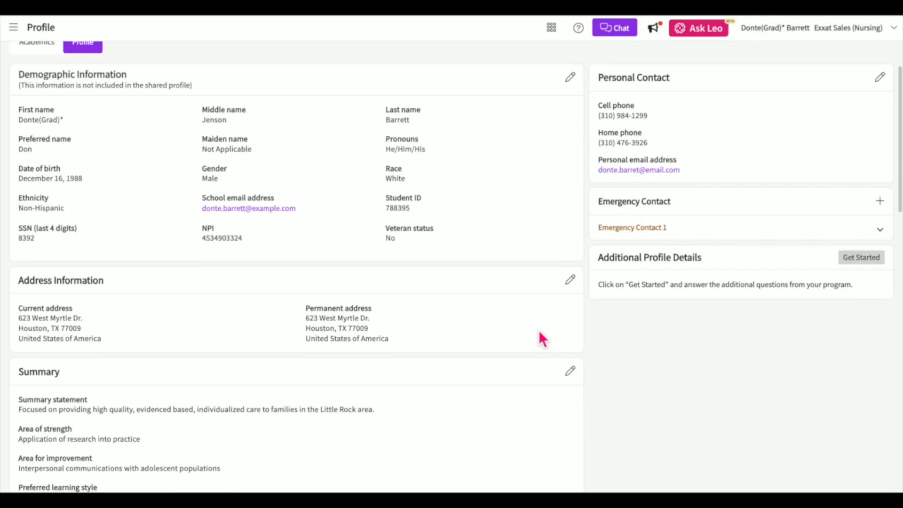
{"action": "left_click", "coordinate": [571, 282]}
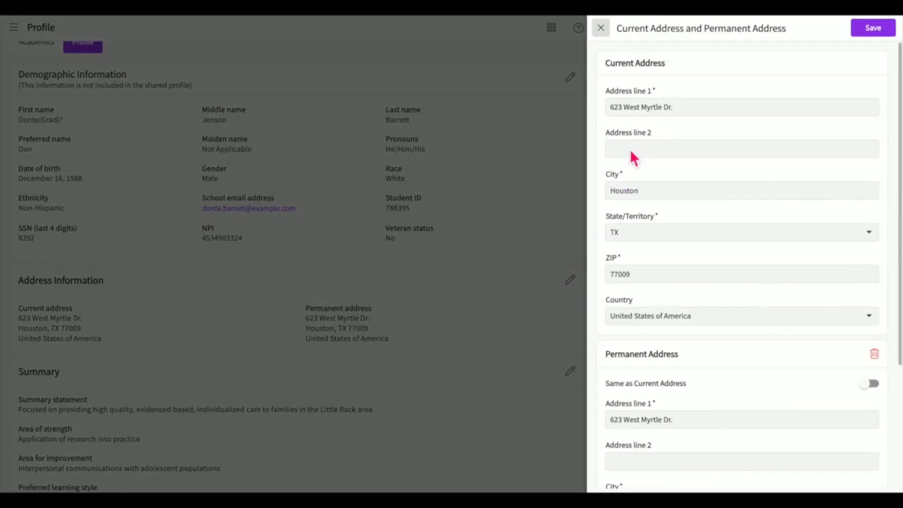
{"action": "scroll", "coordinate": [634, 356], "scroll_direction": "down", "scroll_amount": 1}
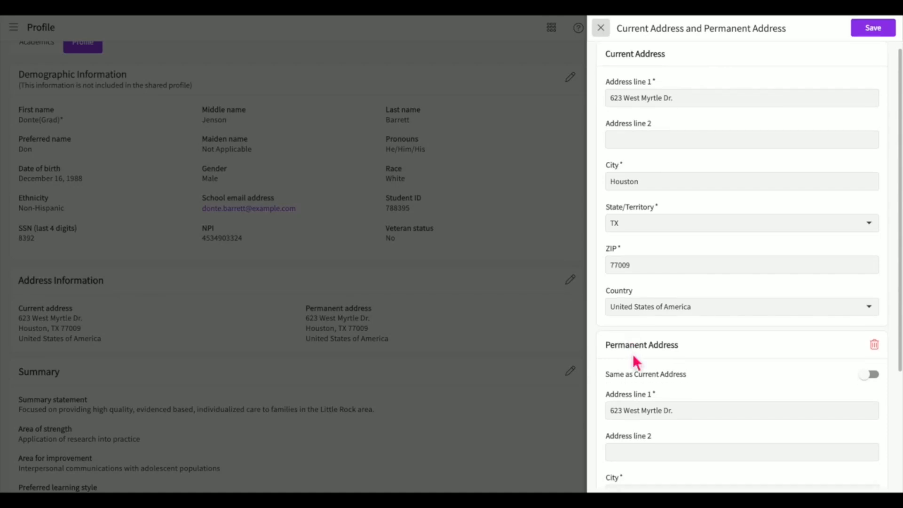
{"action": "left_click", "coordinate": [601, 27]}
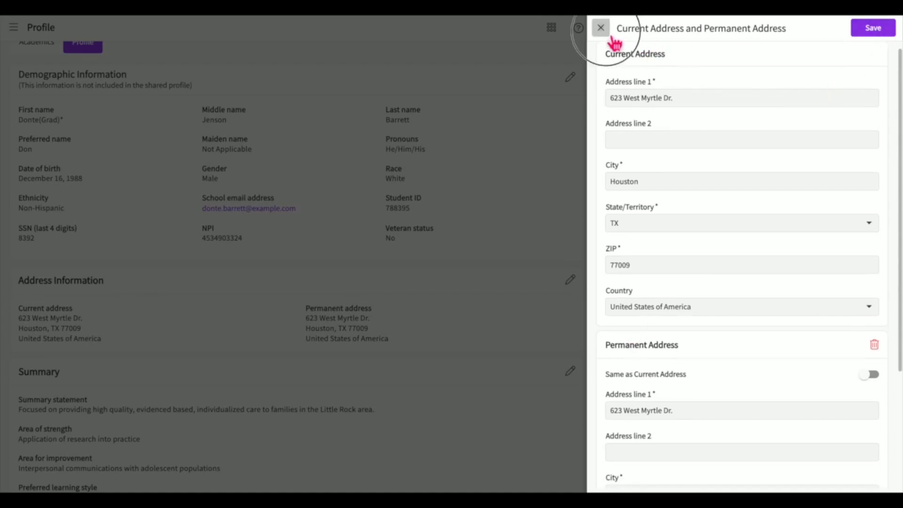
{"action": "scroll", "coordinate": [486, 297], "scroll_direction": "down", "scroll_amount": 2}
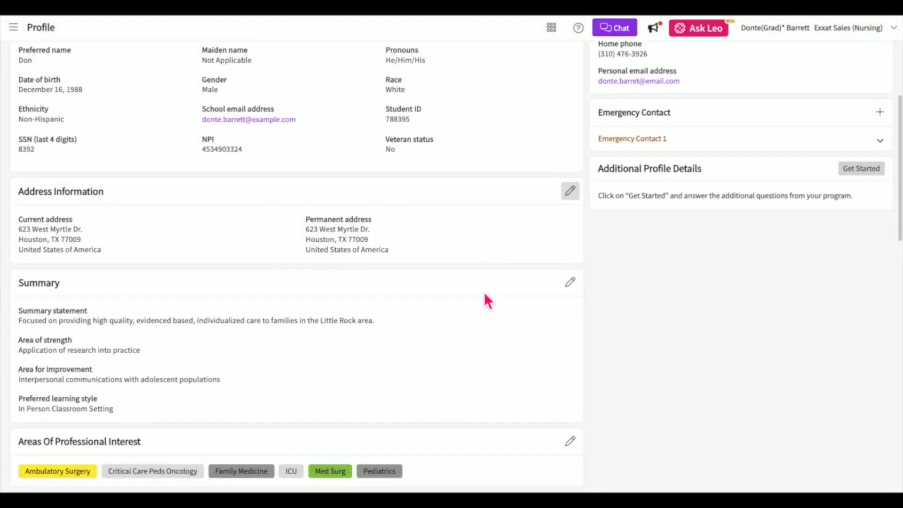
{"action": "scroll", "coordinate": [485, 295], "scroll_direction": "up", "scroll_amount": 4}
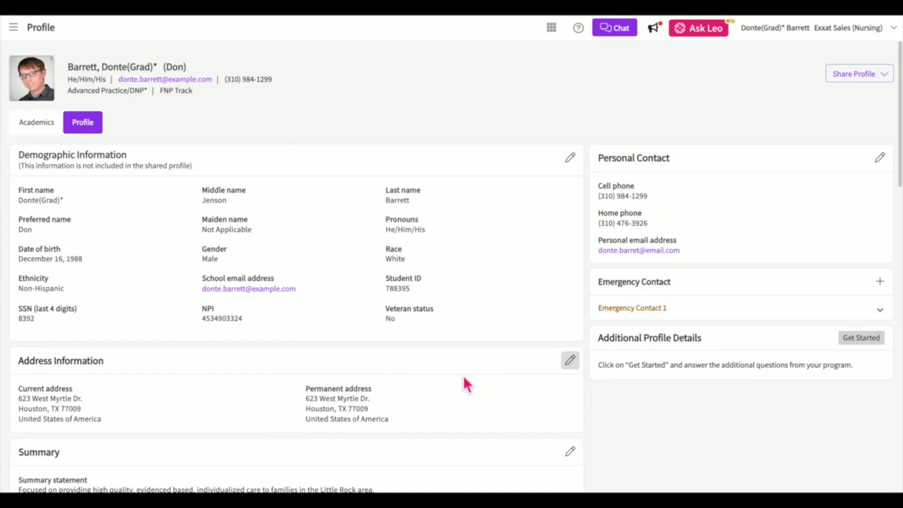
{"action": "scroll", "coordinate": [465, 379], "scroll_direction": "down", "scroll_amount": 4}
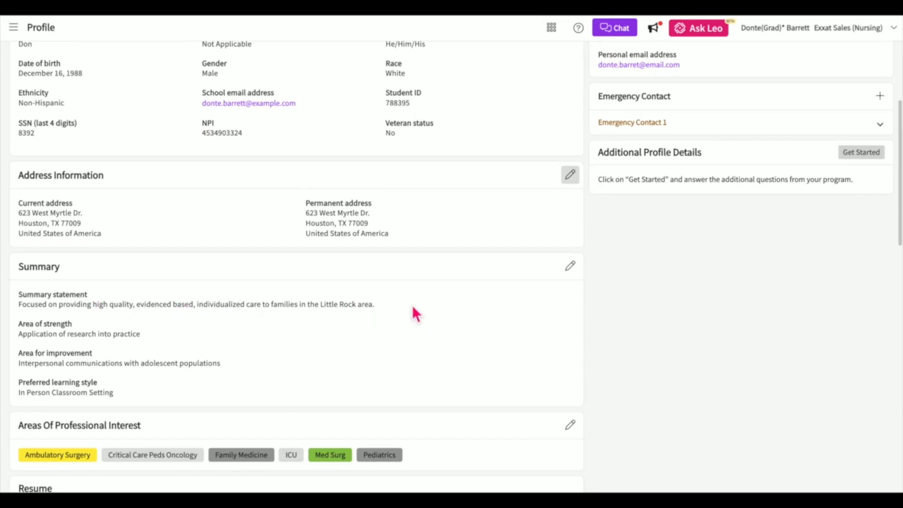
Re-save the Summary with its existing statement, strength, improvement area and learning style.
{"action": "left_click", "coordinate": [571, 267]}
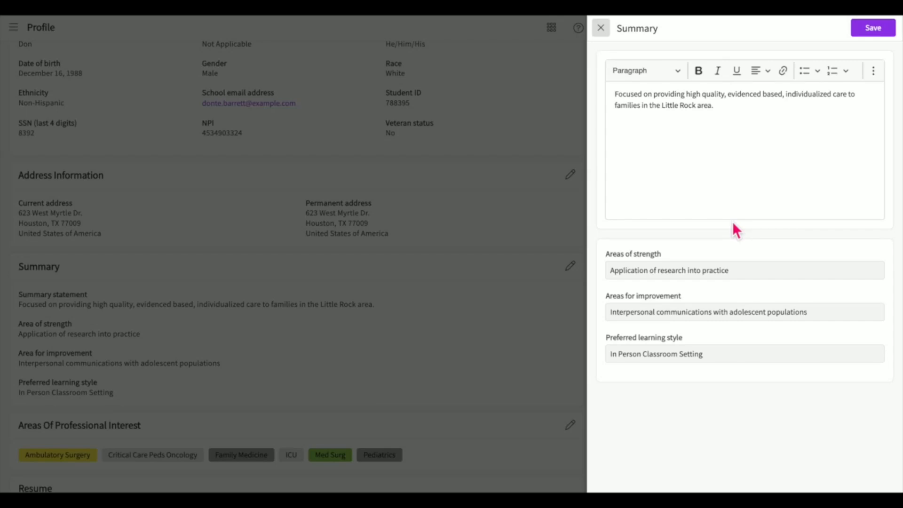
{"action": "left_click", "coordinate": [870, 27]}
{"action": "scroll", "coordinate": [494, 367], "scroll_direction": "down", "scroll_amount": 3}
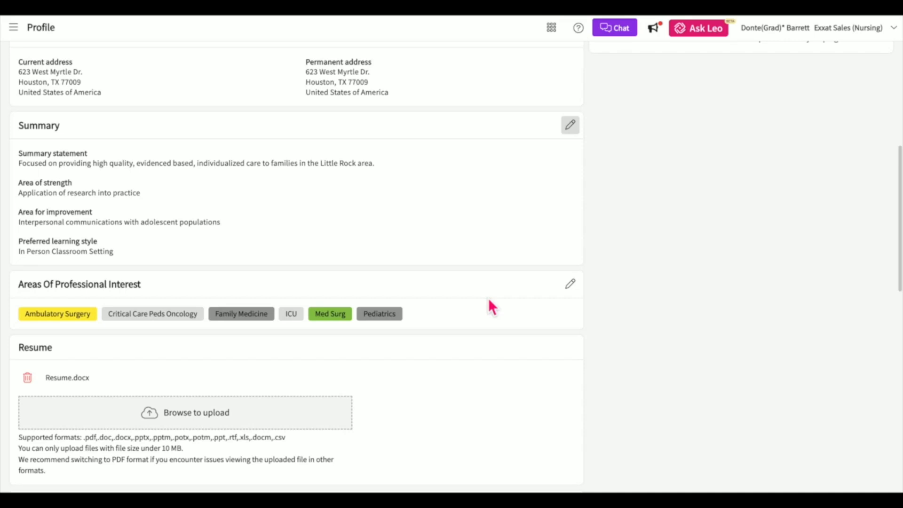
Add Emergency and a custom interest 'new' to Areas Of Professional Interest and save.
{"action": "left_click", "coordinate": [571, 286]}
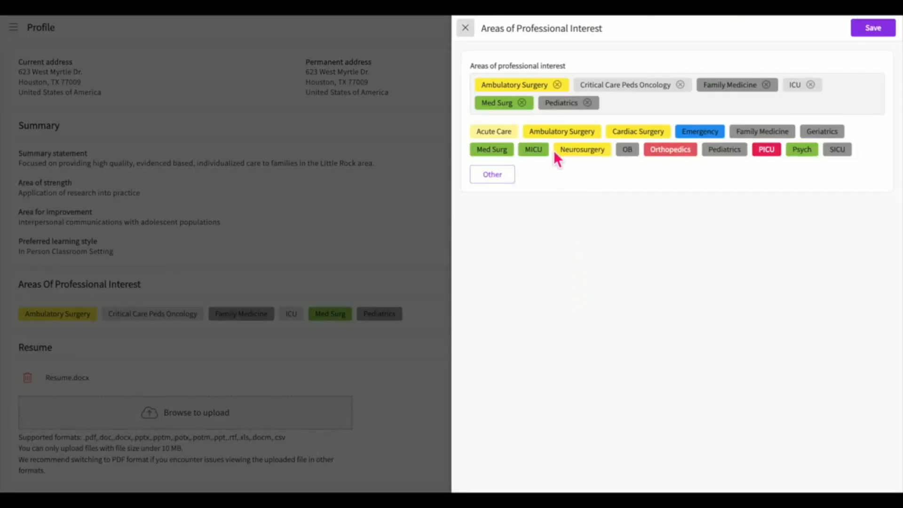
{"action": "left_click", "coordinate": [698, 132]}
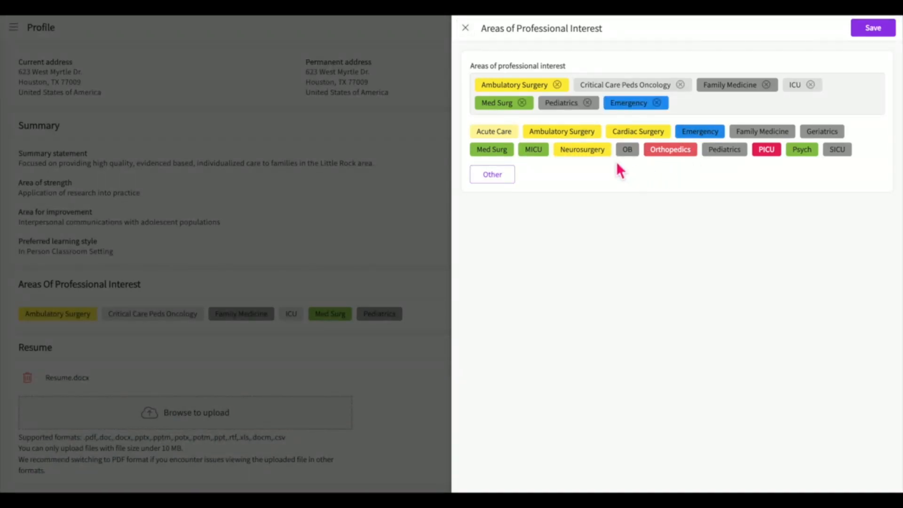
{"action": "left_click", "coordinate": [502, 180]}
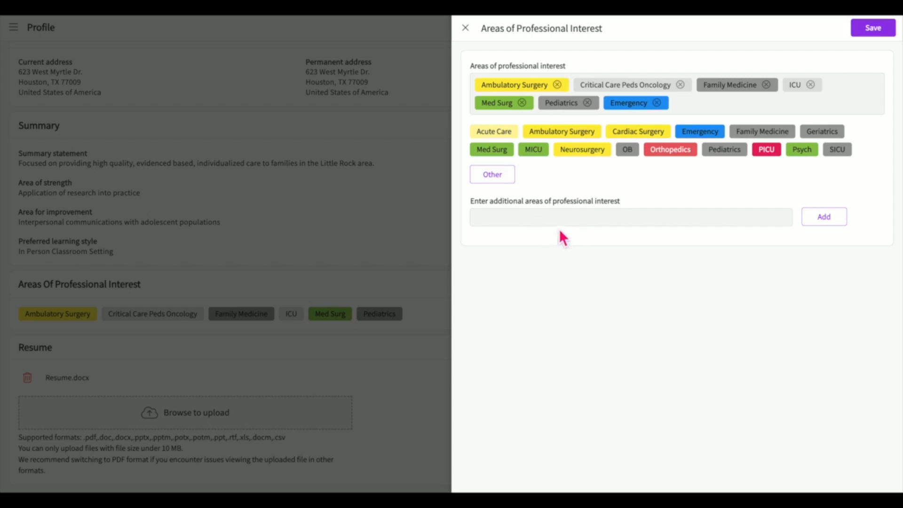
{"action": "left_click", "coordinate": [563, 221]}
{"action": "type", "text": "new"}
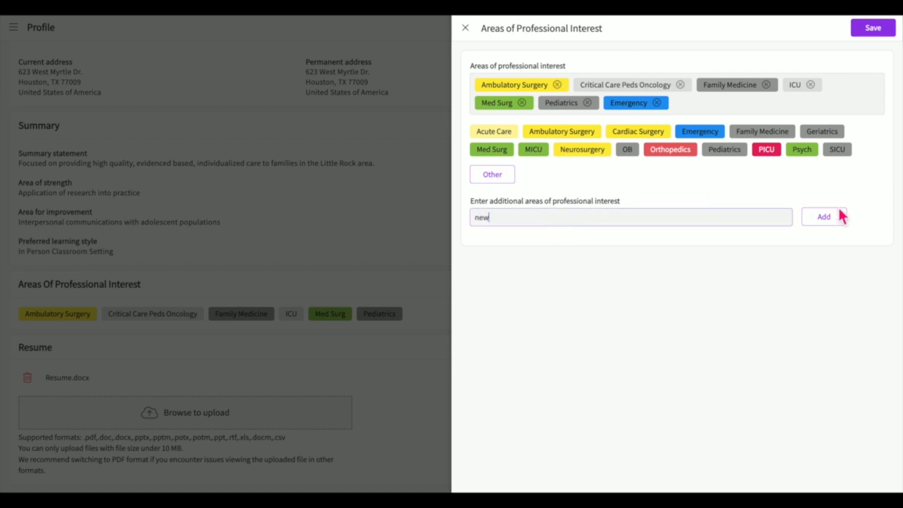
{"action": "left_click", "coordinate": [842, 217]}
{"action": "left_click", "coordinate": [881, 32]}
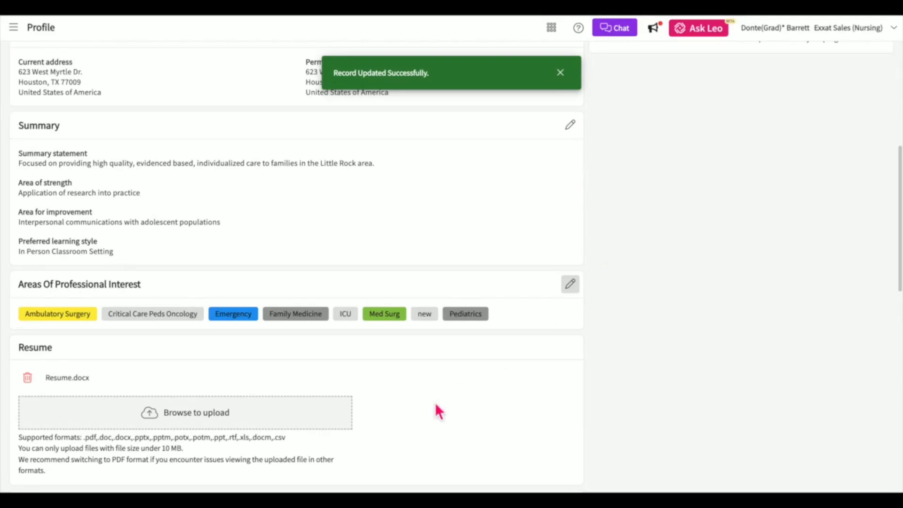
{"action": "scroll", "coordinate": [435, 402], "scroll_direction": "down", "scroll_amount": 3}
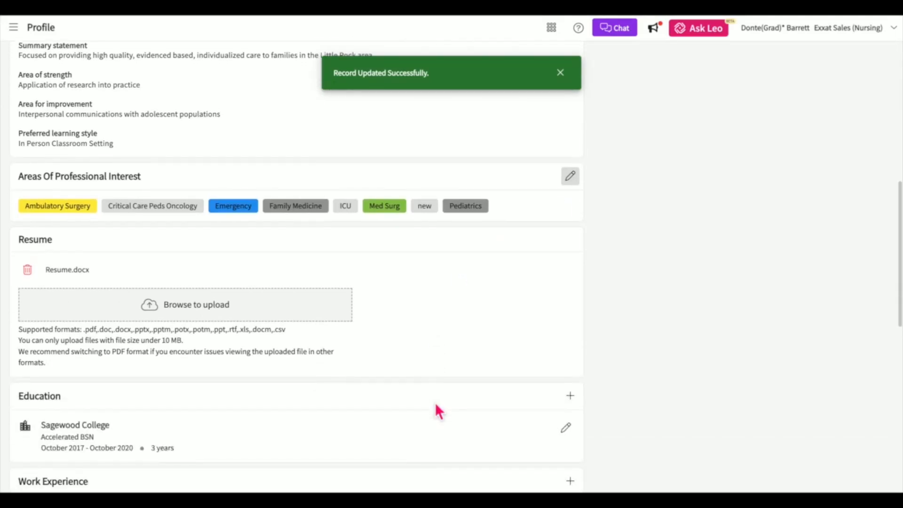
{"action": "scroll", "coordinate": [435, 402], "scroll_direction": "down", "scroll_amount": 1}
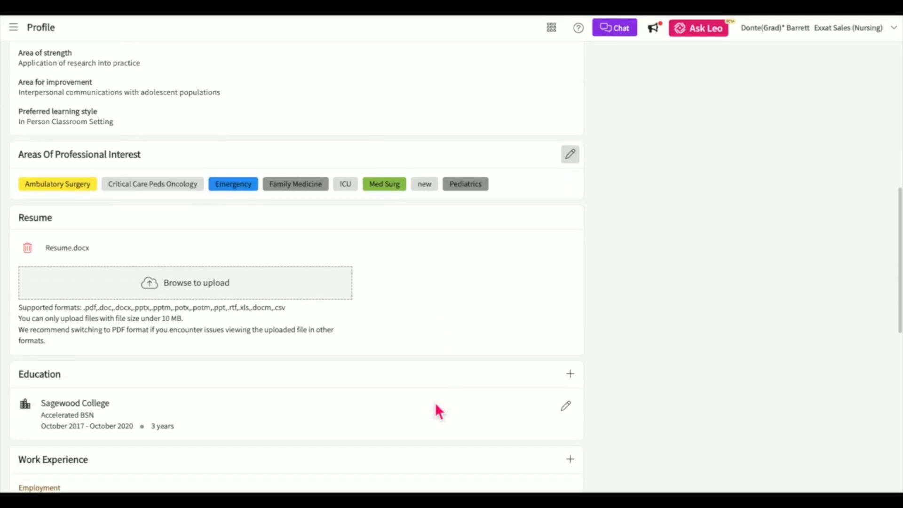
{"action": "left_click", "coordinate": [198, 295]}
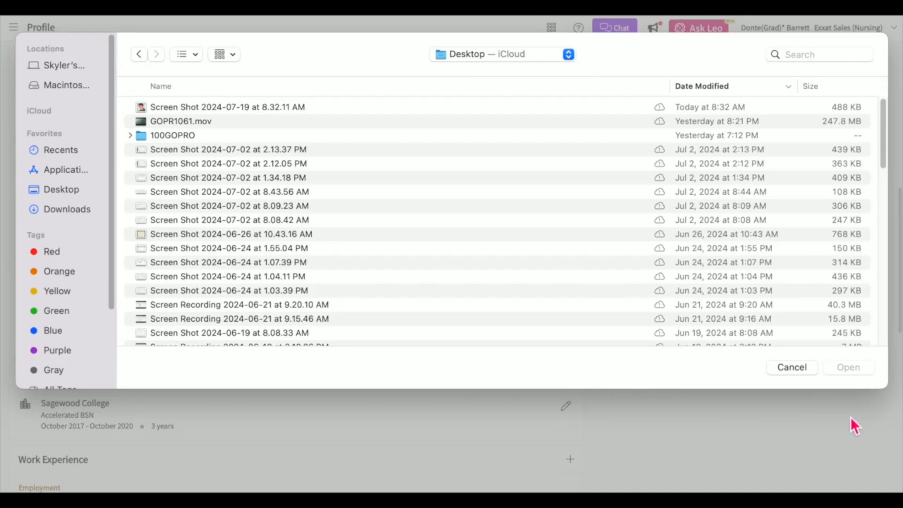
{"action": "left_click", "coordinate": [804, 372]}
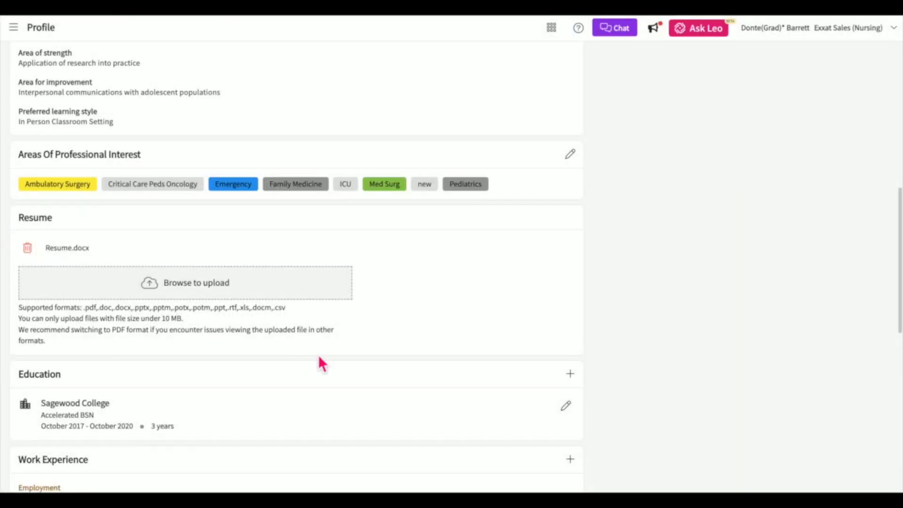
{"action": "scroll", "coordinate": [319, 358], "scroll_direction": "down", "scroll_amount": 1}
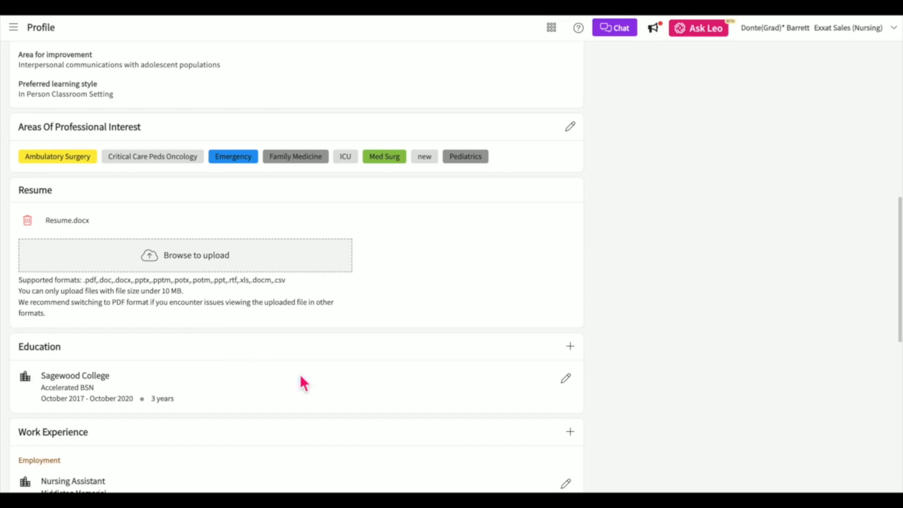
Start a new education entry with school name 'new', then discard it unsaved.
{"action": "left_click", "coordinate": [571, 347]}
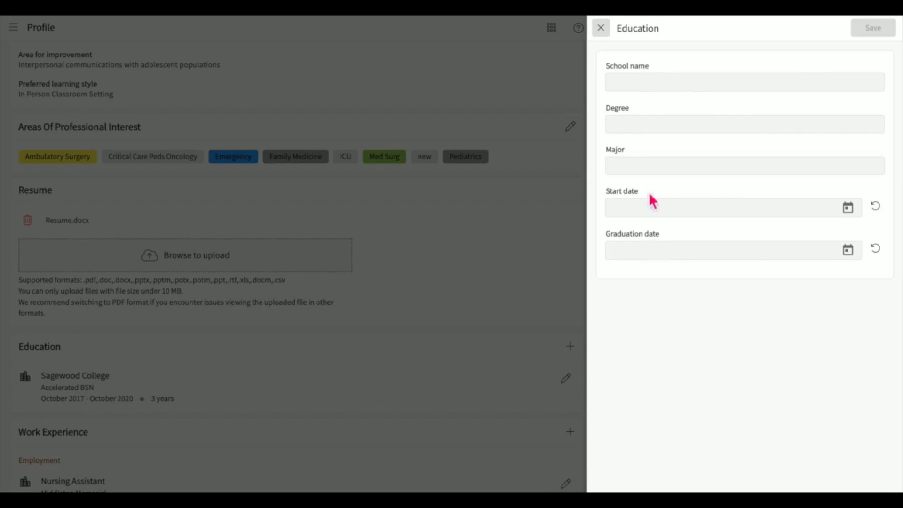
{"action": "left_click", "coordinate": [648, 85]}
{"action": "type", "text": "new"}
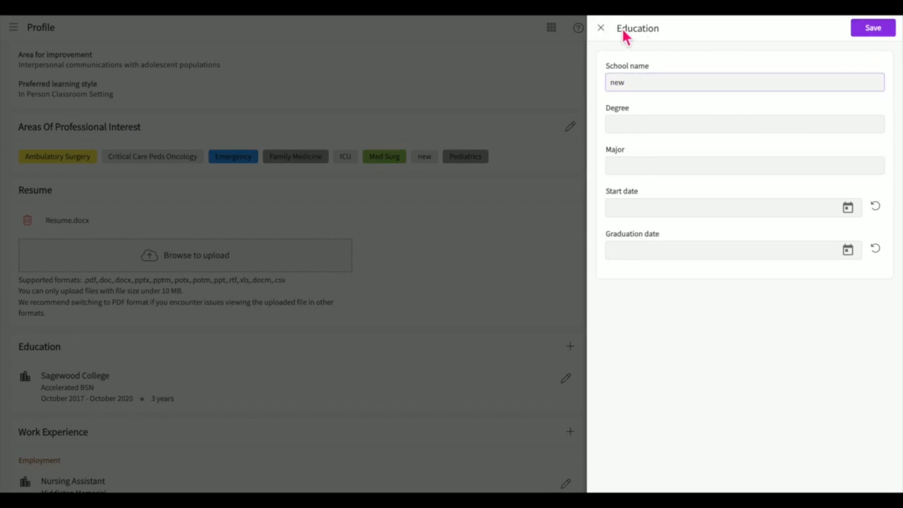
{"action": "left_click", "coordinate": [602, 28]}
{"action": "left_click", "coordinate": [558, 269]}
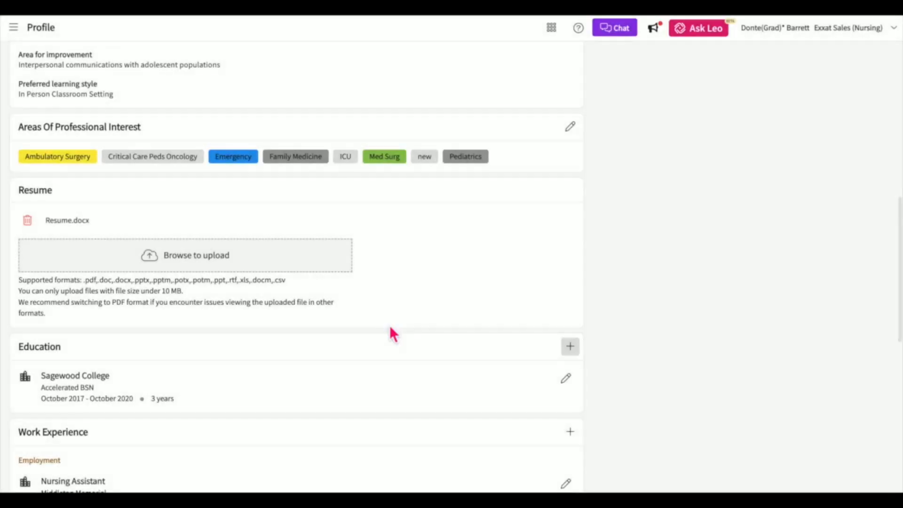
Open the Sagewood College entry and close it without deleting or changing anything.
{"action": "scroll", "coordinate": [391, 332], "scroll_direction": "down", "scroll_amount": 1}
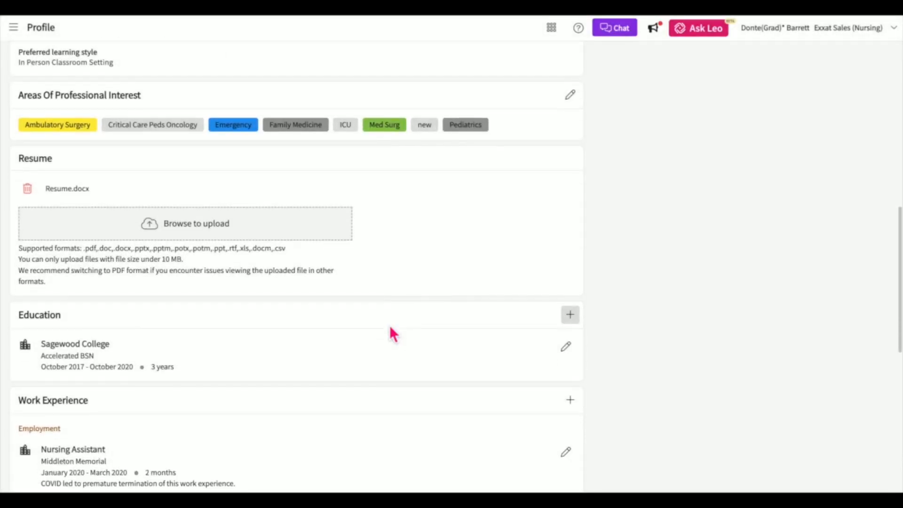
{"action": "left_click", "coordinate": [567, 357]}
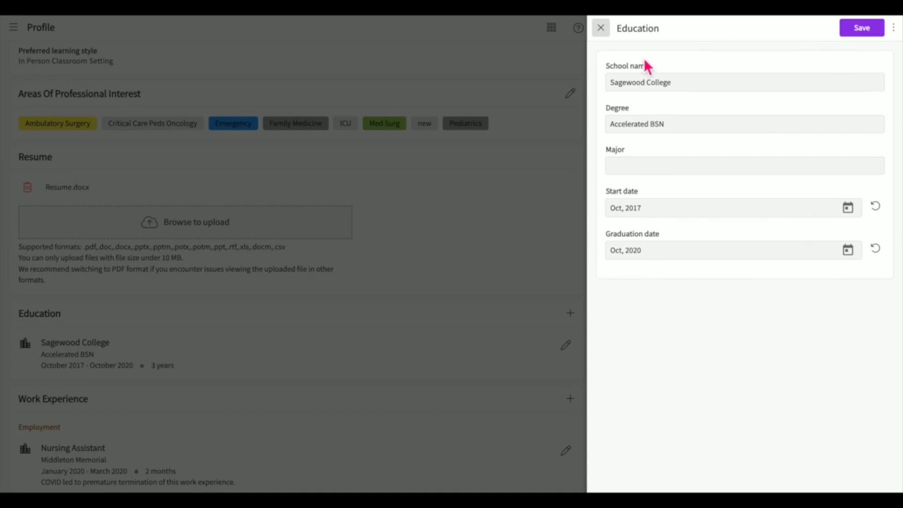
{"action": "left_click", "coordinate": [895, 30]}
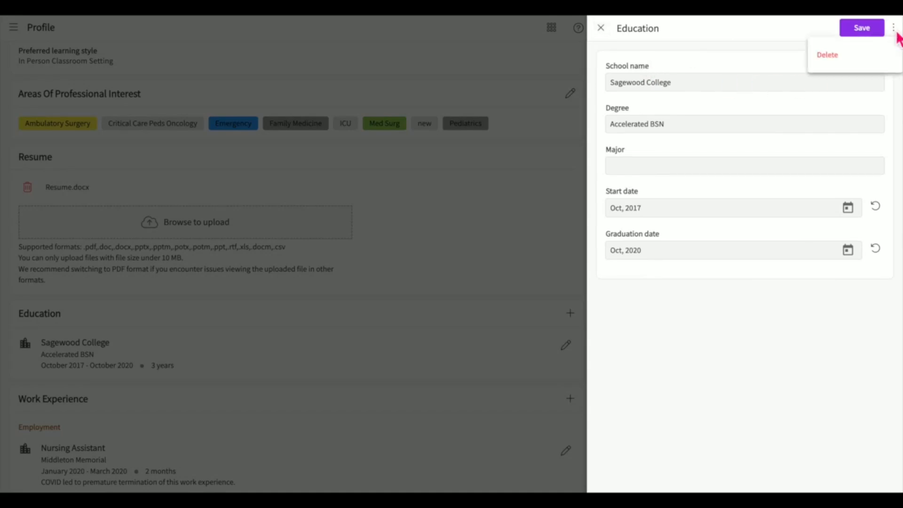
{"action": "left_click", "coordinate": [667, 42]}
{"action": "left_click", "coordinate": [601, 28]}
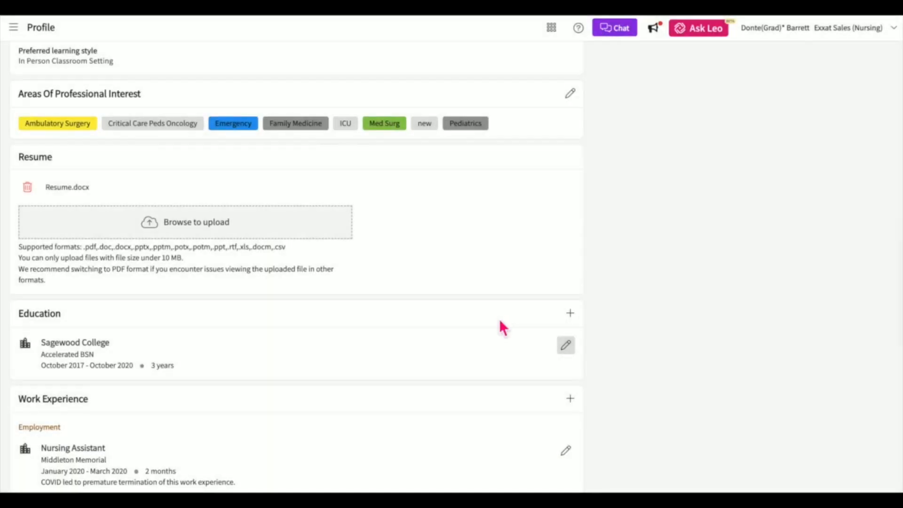
Show the Employment and Related options for adding work experience.
{"action": "scroll", "coordinate": [499, 322], "scroll_direction": "down", "scroll_amount": 1}
{"action": "scroll", "coordinate": [500, 322], "scroll_direction": "down", "scroll_amount": 3}
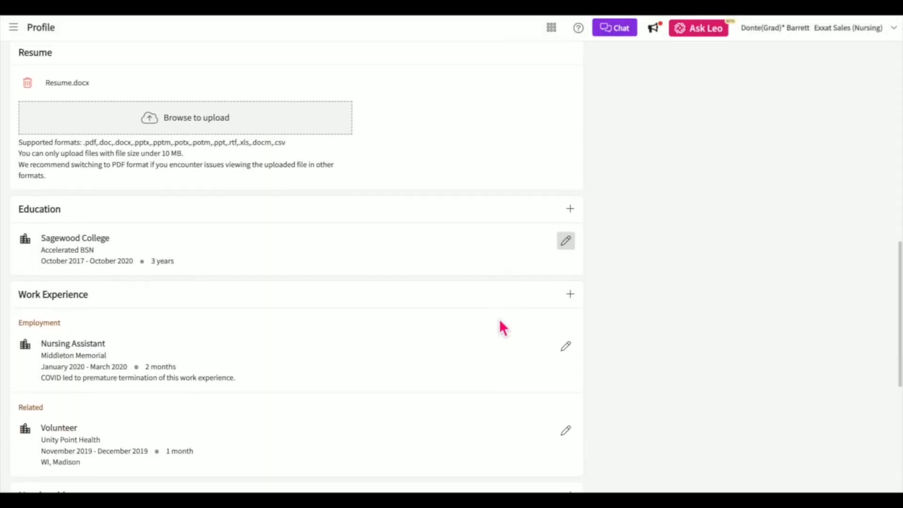
{"action": "scroll", "coordinate": [500, 323], "scroll_direction": "down", "scroll_amount": 1}
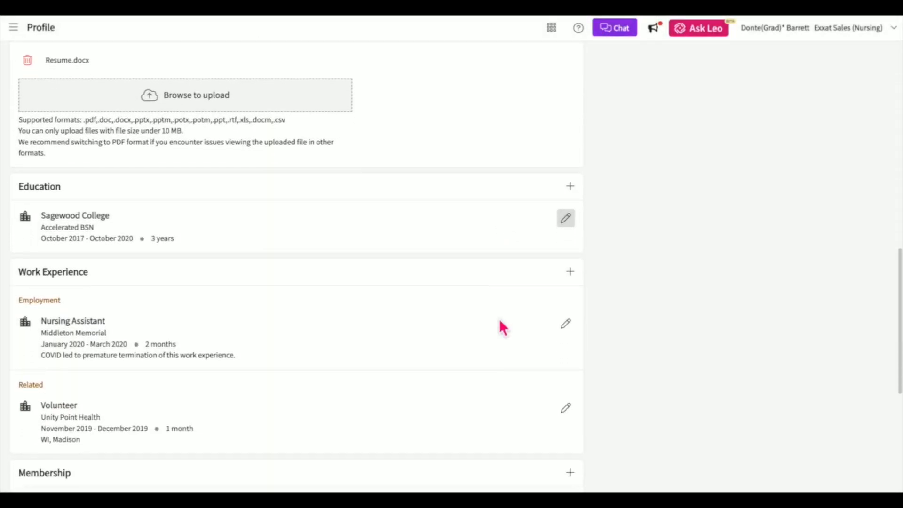
{"action": "left_click", "coordinate": [575, 278]}
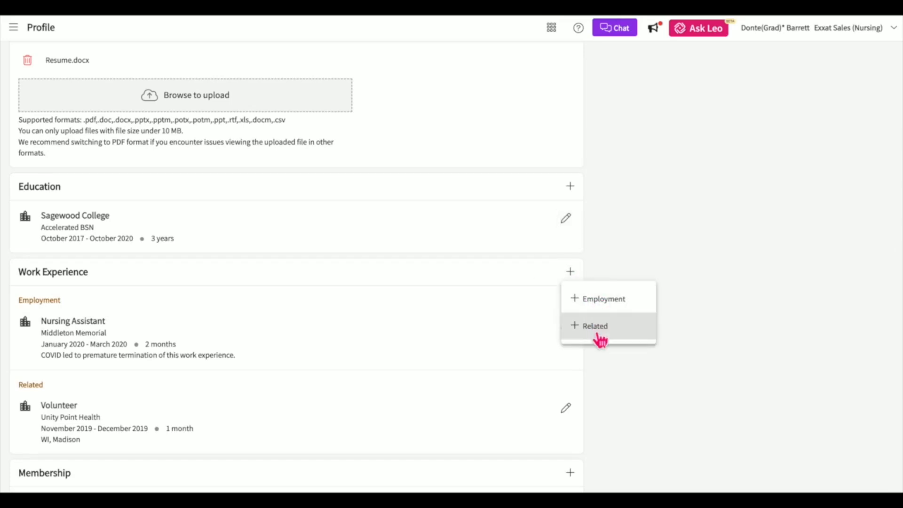
Start an Employment entry, then close the empty form without adding it.
{"action": "left_click", "coordinate": [629, 309]}
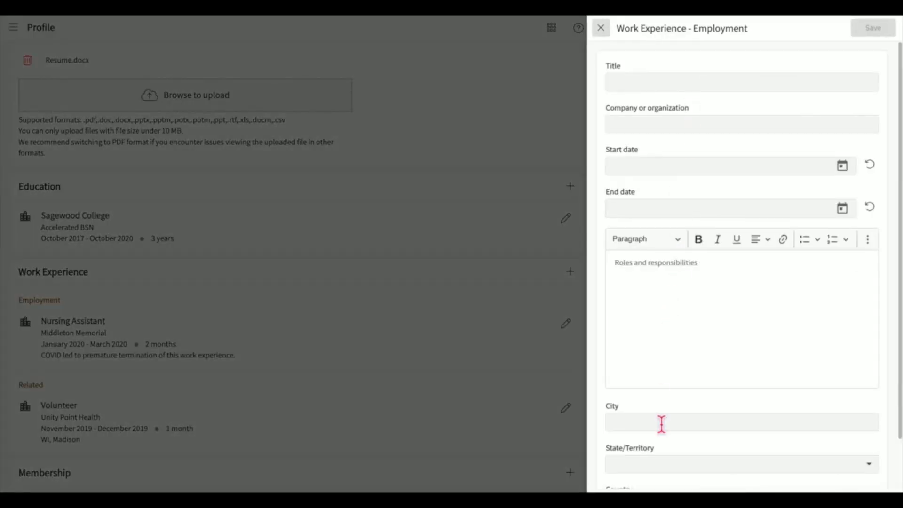
{"action": "scroll", "coordinate": [662, 424], "scroll_direction": "down", "scroll_amount": 1}
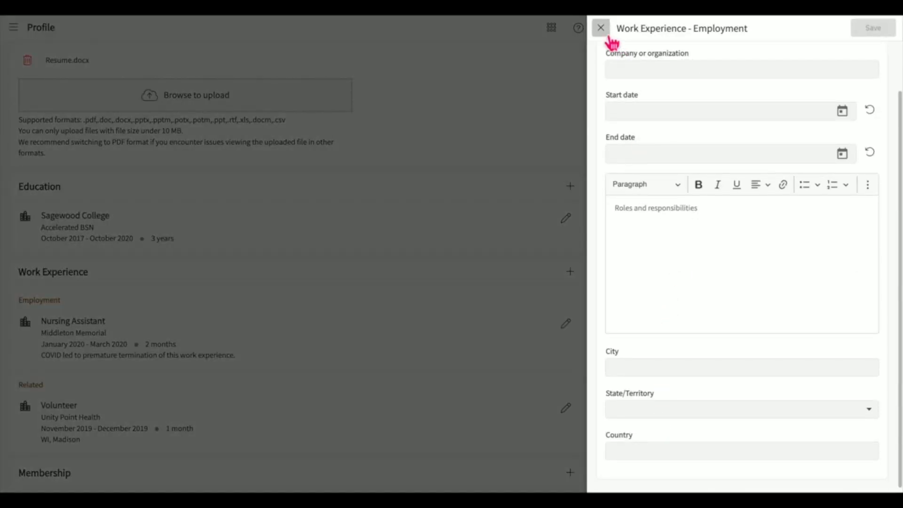
{"action": "left_click", "coordinate": [601, 28]}
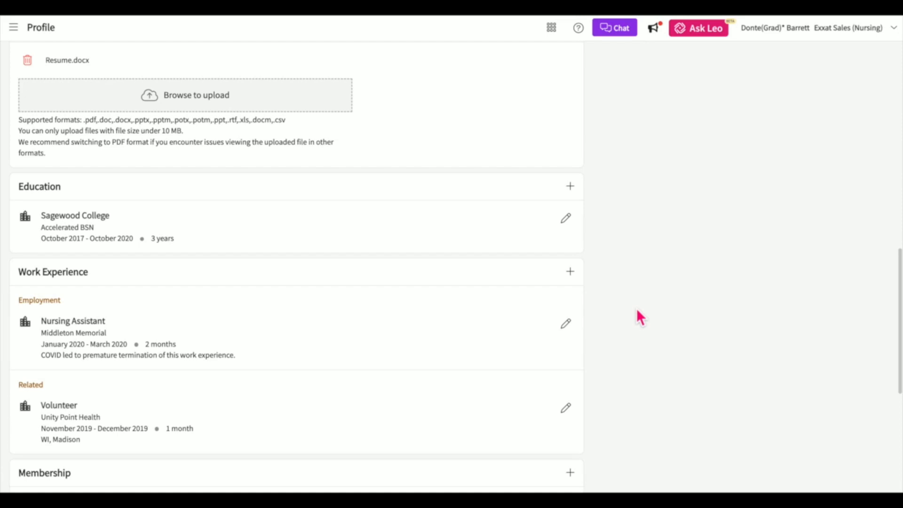
Re-save the Nursing Assistant employment at Middleton Memorial unchanged.
{"action": "left_click", "coordinate": [570, 324]}
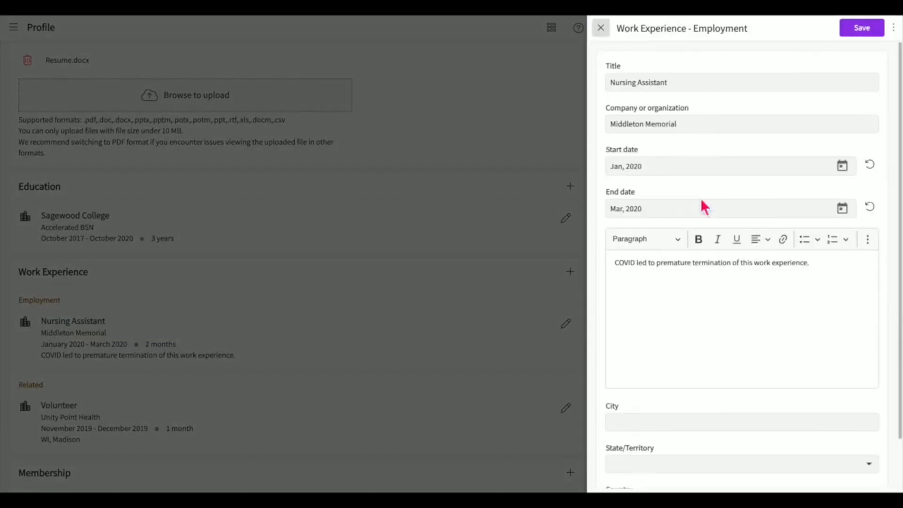
{"action": "left_click", "coordinate": [865, 30]}
{"action": "scroll", "coordinate": [512, 311], "scroll_direction": "down", "scroll_amount": 5}
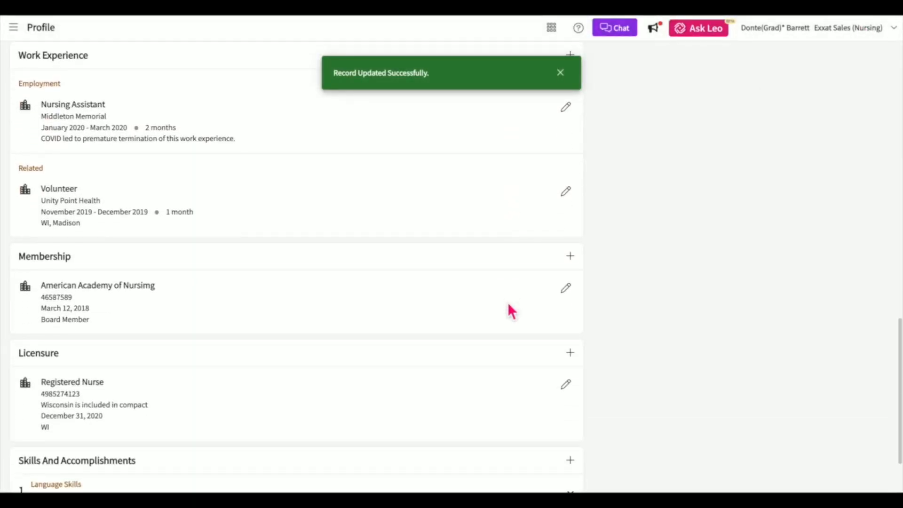
{"action": "left_click", "coordinate": [576, 259]}
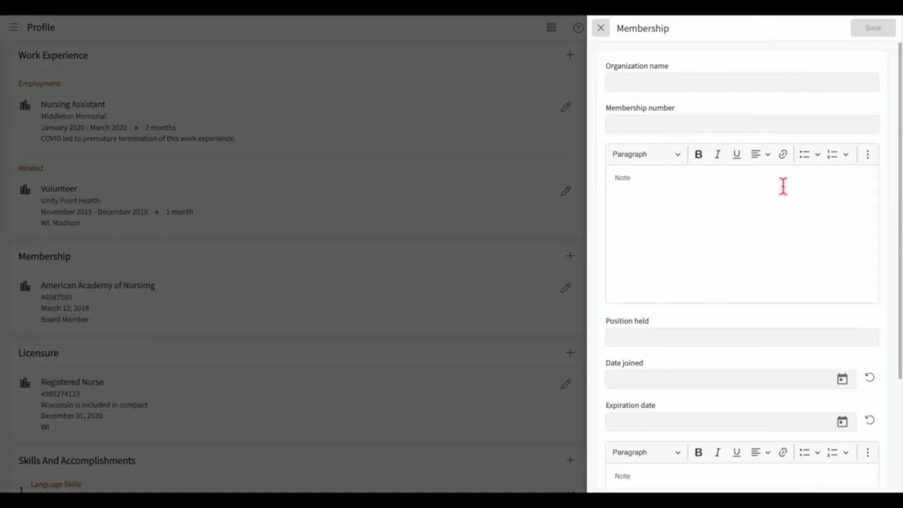
{"action": "left_click", "coordinate": [601, 27]}
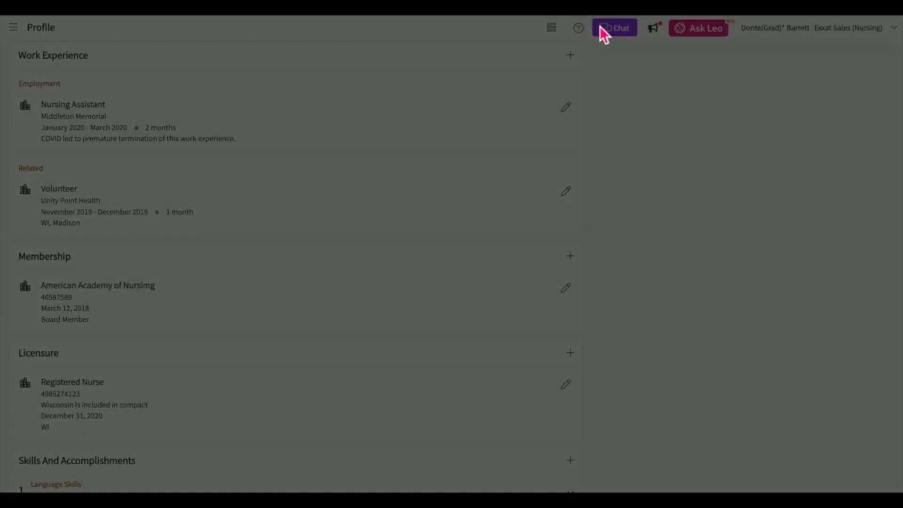
{"action": "scroll", "coordinate": [551, 237], "scroll_direction": "down", "scroll_amount": 3}
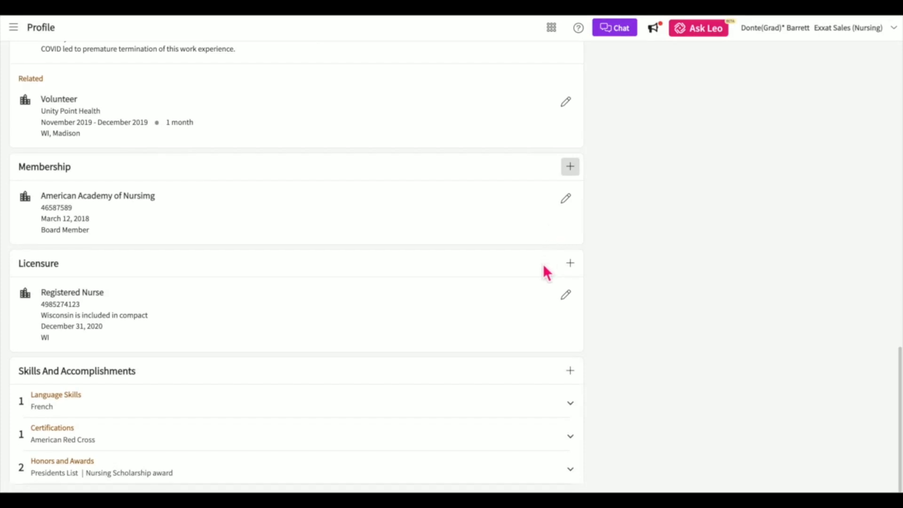
{"action": "left_click", "coordinate": [571, 264]}
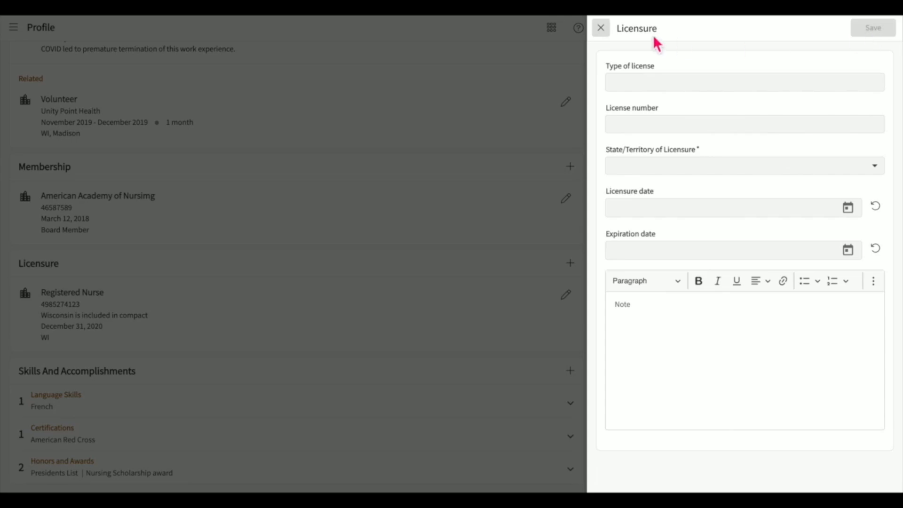
{"action": "left_click", "coordinate": [609, 33]}
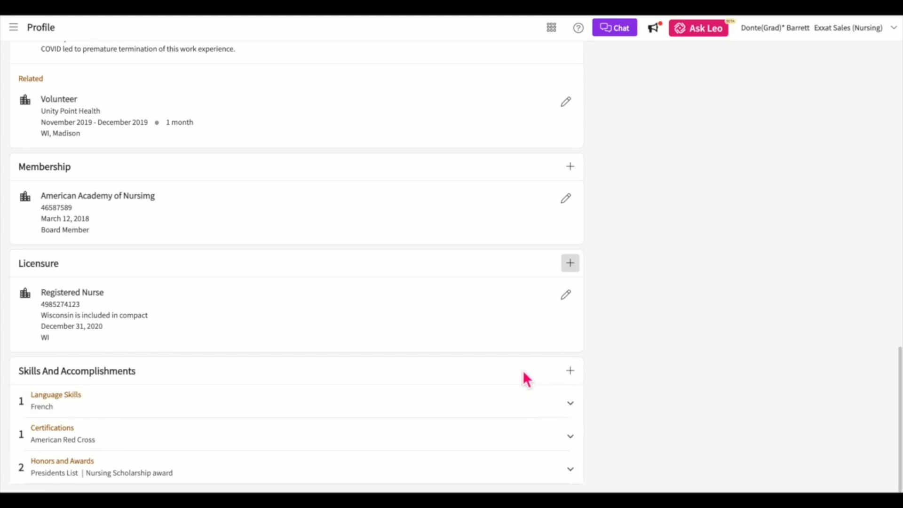
{"action": "left_click", "coordinate": [570, 370]}
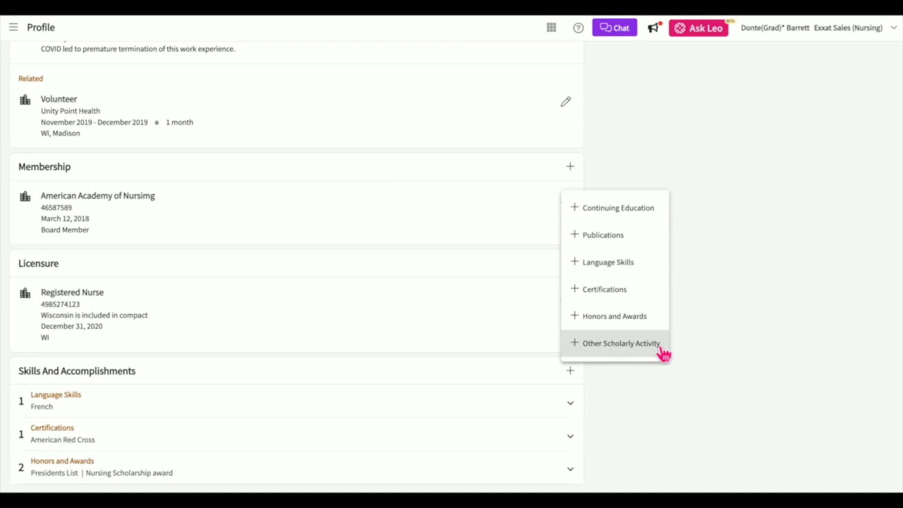
{"action": "left_click", "coordinate": [716, 348]}
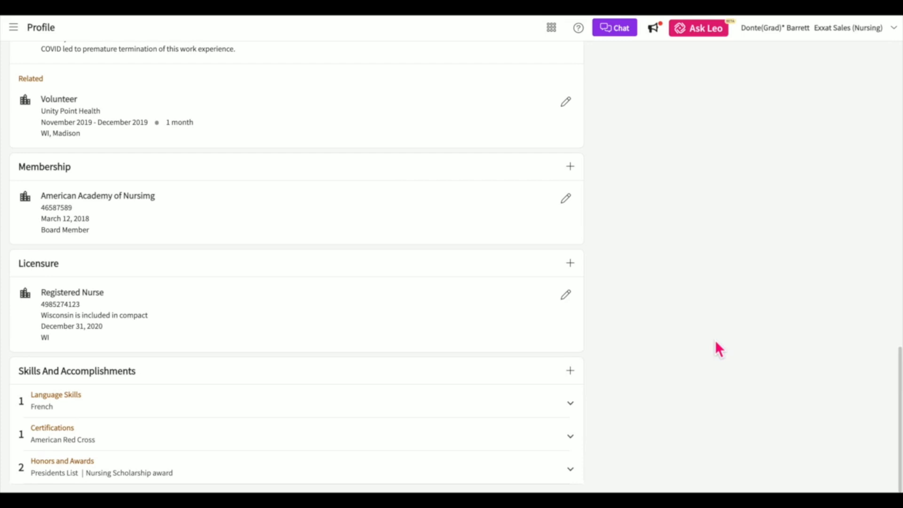
{"action": "scroll", "coordinate": [715, 343], "scroll_direction": "up", "scroll_amount": 15}
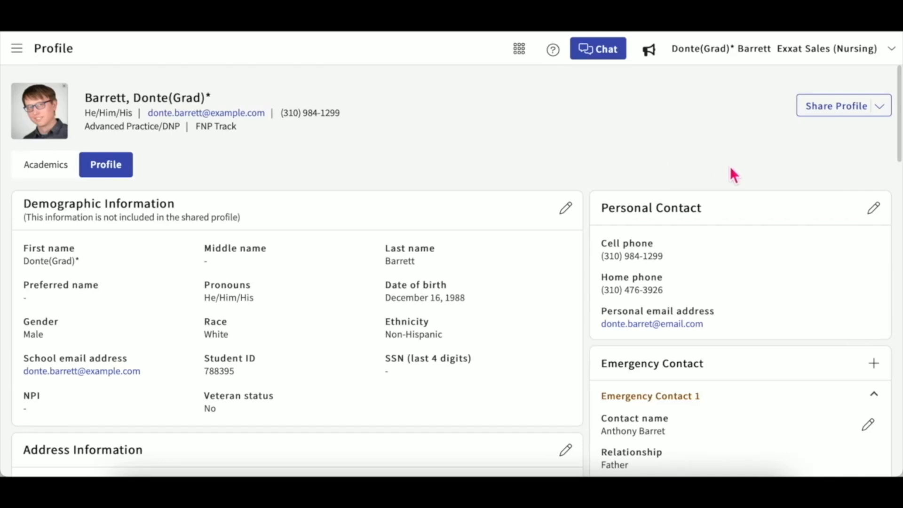
Open the Share Profile dropdown to reveal share, download and share history options.
{"action": "left_click", "coordinate": [882, 111]}
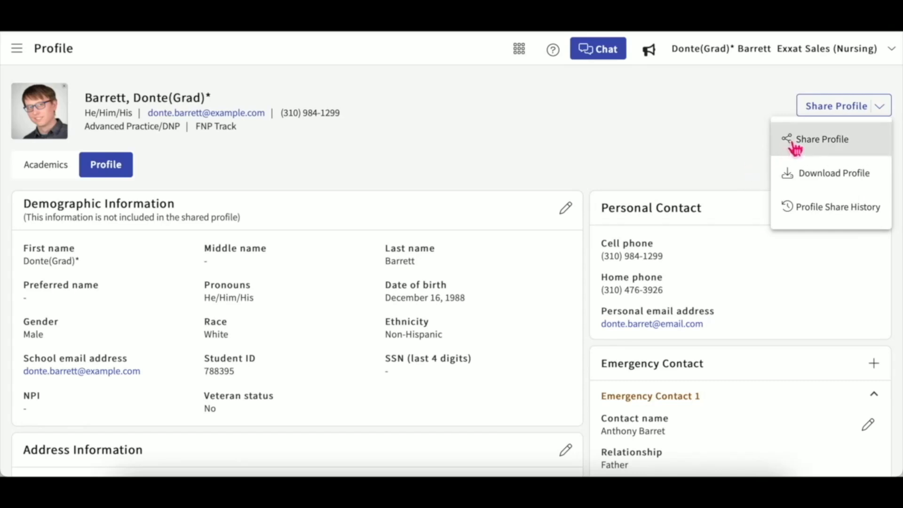
Start sharing the profile and include all contact information, including address and emergency contacts.
{"action": "left_click", "coordinate": [868, 143]}
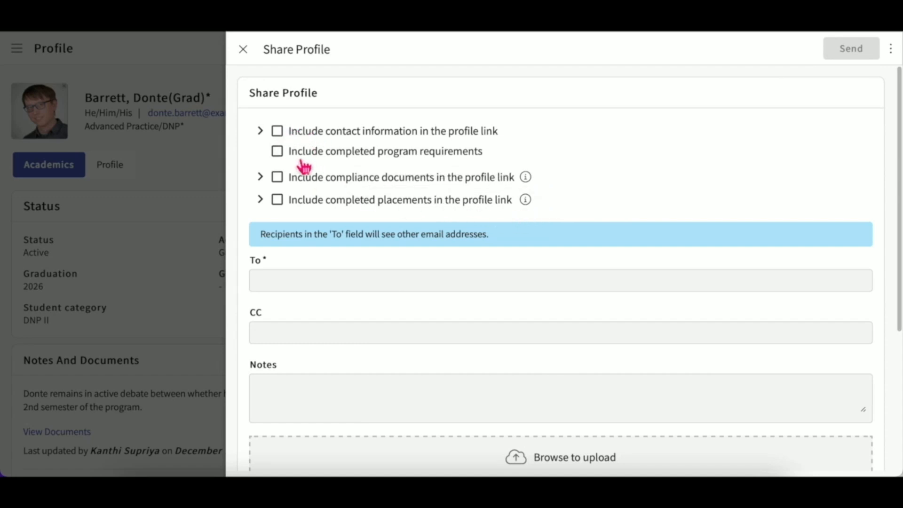
{"action": "left_click", "coordinate": [262, 132]}
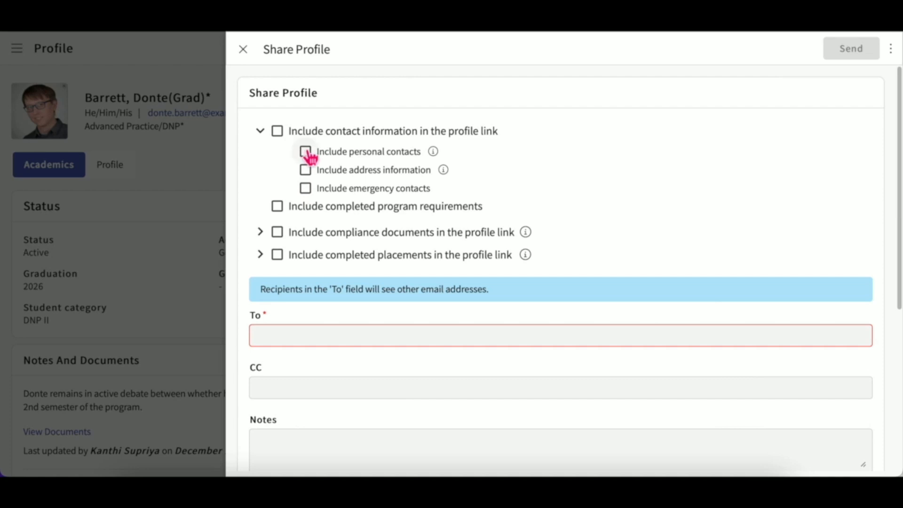
{"action": "left_click", "coordinate": [306, 171]}
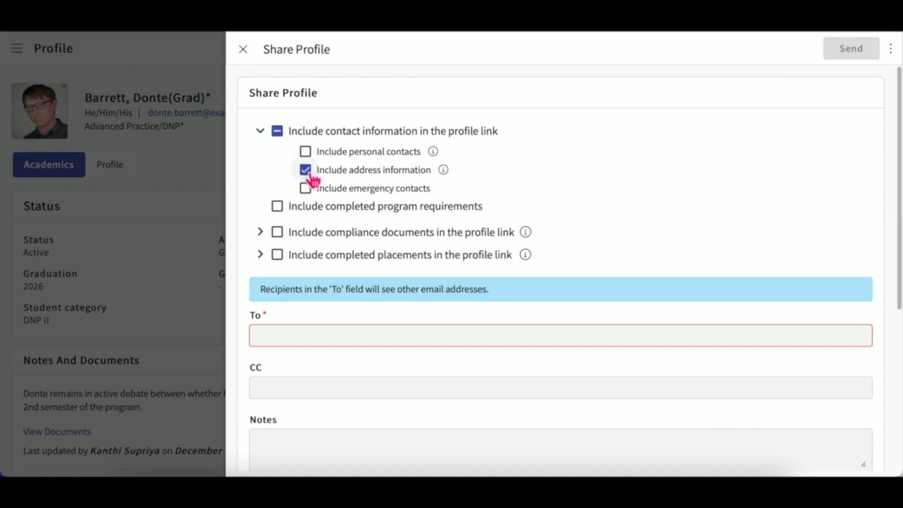
{"action": "left_click", "coordinate": [307, 190]}
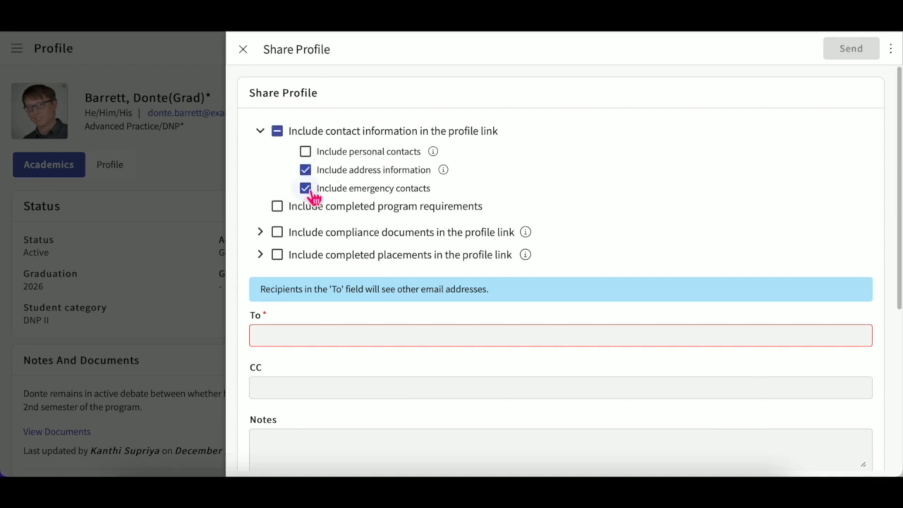
{"action": "left_click", "coordinate": [278, 134]}
{"action": "left_click", "coordinate": [278, 133]}
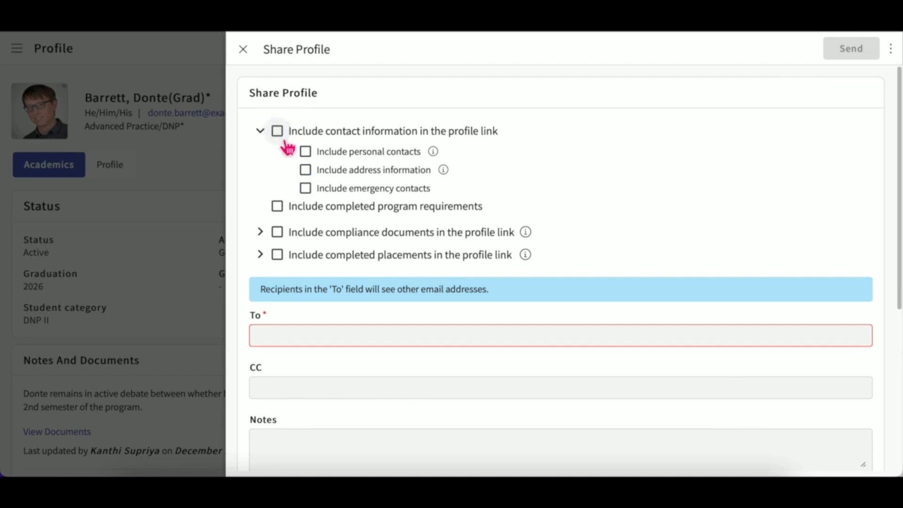
{"action": "left_click", "coordinate": [278, 132]}
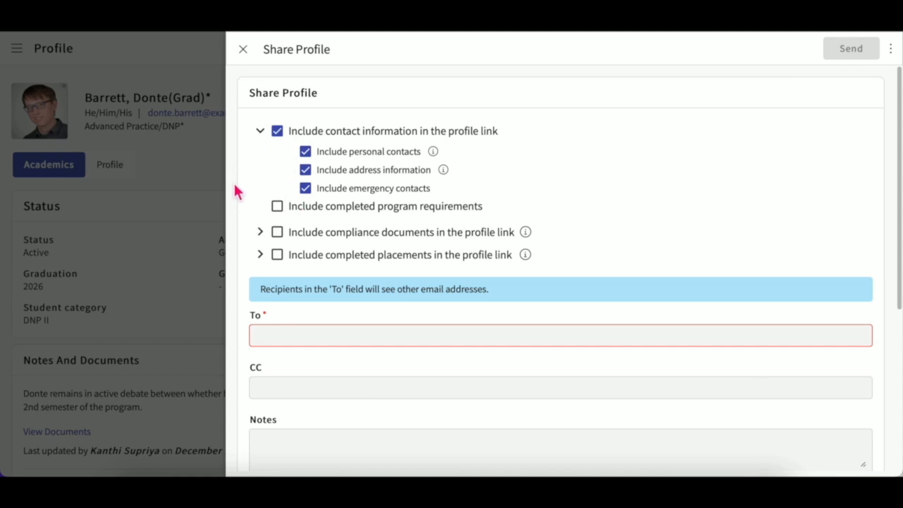
Add completed program requirements, the CPR and Health Insurance documents, and the DNP Course 1 placement.
{"action": "left_click", "coordinate": [282, 211]}
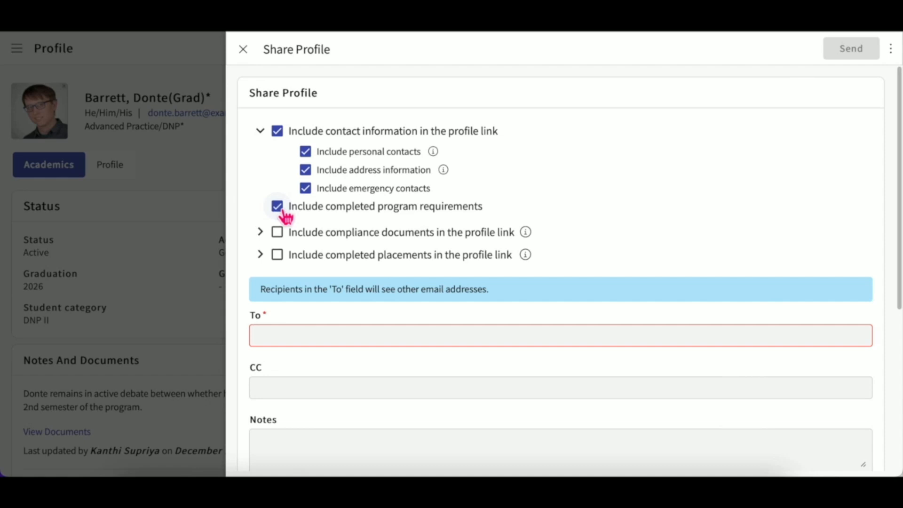
{"action": "left_click", "coordinate": [260, 233]}
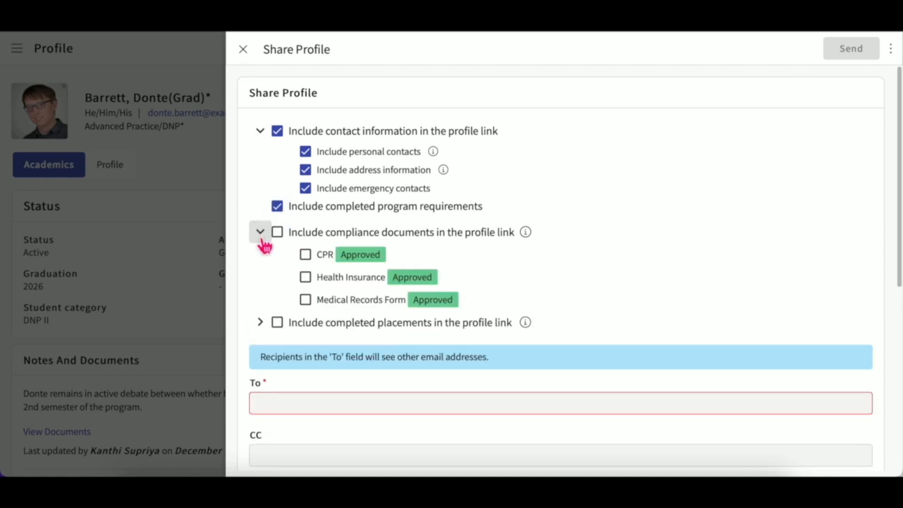
{"action": "left_click", "coordinate": [261, 323]}
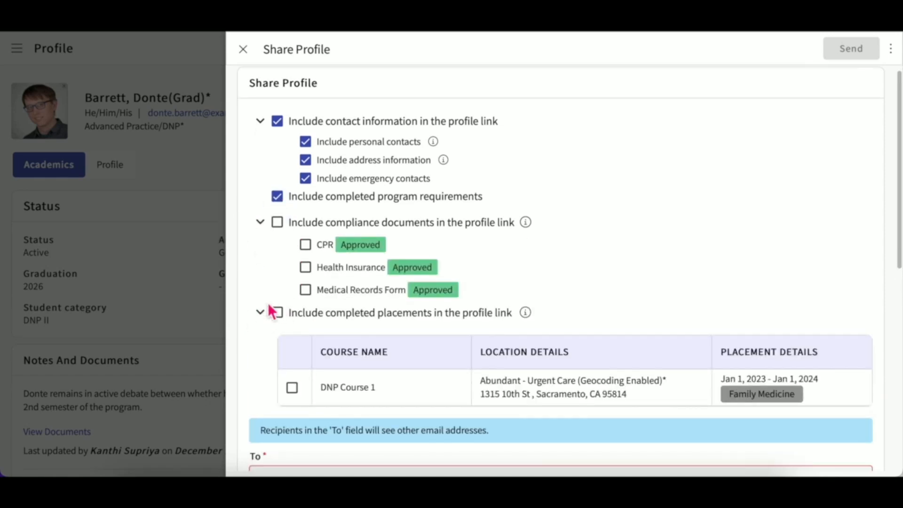
{"action": "left_click", "coordinate": [305, 244]}
{"action": "left_click", "coordinate": [305, 267]}
{"action": "scroll", "coordinate": [311, 273], "scroll_direction": "down", "scroll_amount": 1}
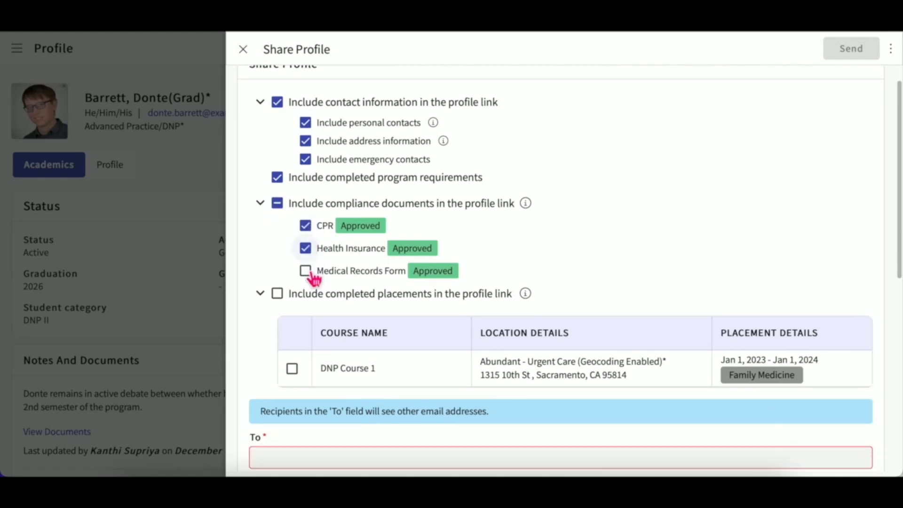
{"action": "left_click", "coordinate": [292, 368]}
{"action": "scroll", "coordinate": [294, 372], "scroll_direction": "down", "scroll_amount": 3}
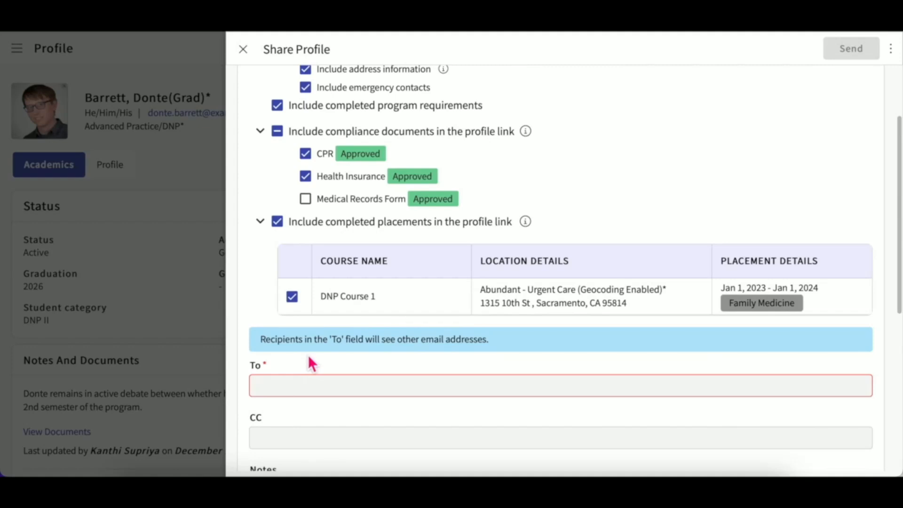
{"action": "scroll", "coordinate": [309, 357], "scroll_direction": "down", "scroll_amount": 3}
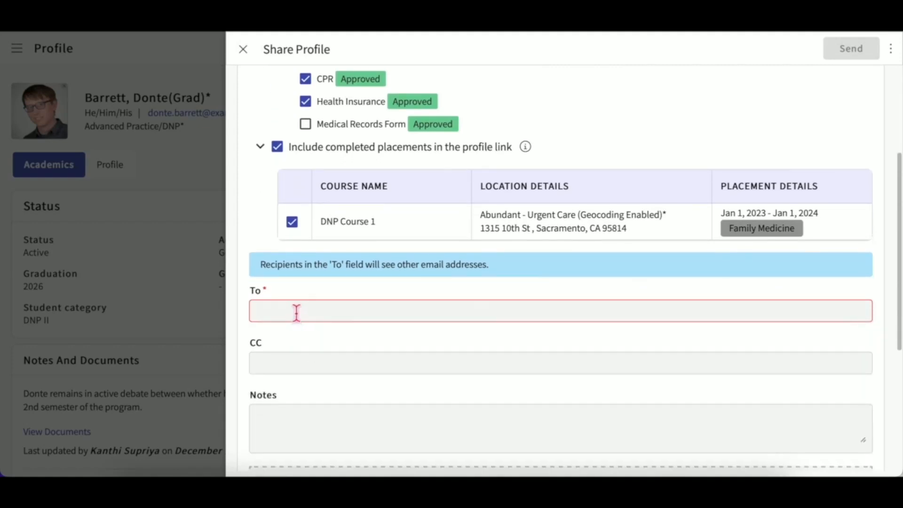
Enter two recipients' e-mail addresses in the share form's To field.
{"action": "left_click", "coordinate": [296, 313]}
{"action": "scroll", "coordinate": [324, 339], "scroll_direction": "down", "scroll_amount": 2}
{"action": "scroll", "coordinate": [327, 301], "scroll_direction": "down", "scroll_amount": 1}
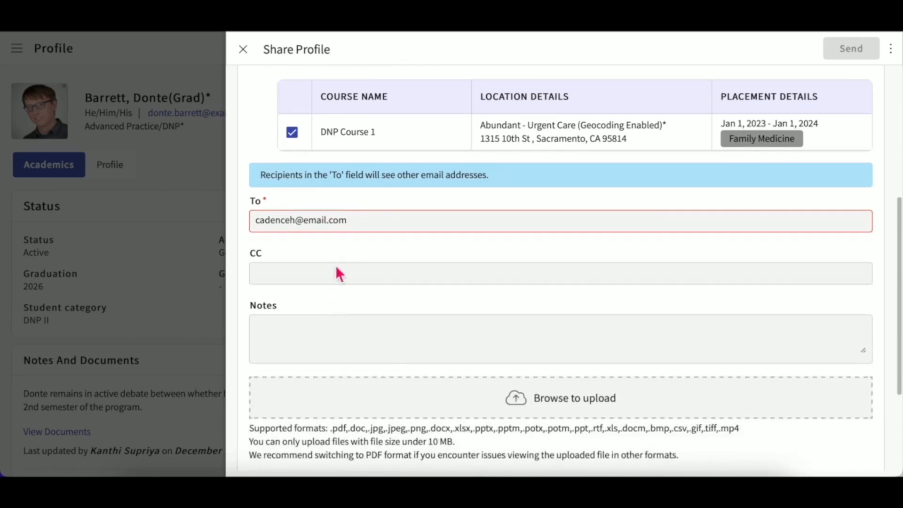
{"action": "scroll", "coordinate": [337, 269], "scroll_direction": "down", "scroll_amount": 1}
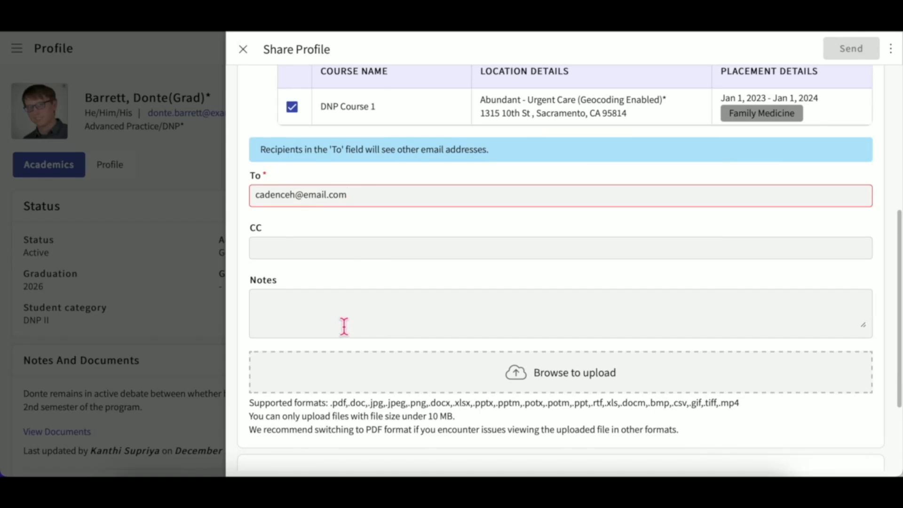
{"action": "scroll", "coordinate": [344, 326], "scroll_direction": "down", "scroll_amount": 1}
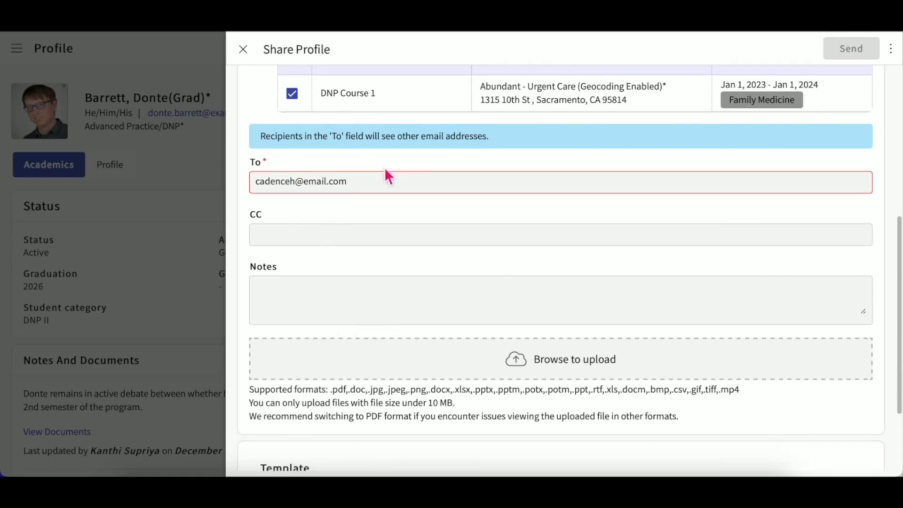
{"action": "key", "text": "Return"}
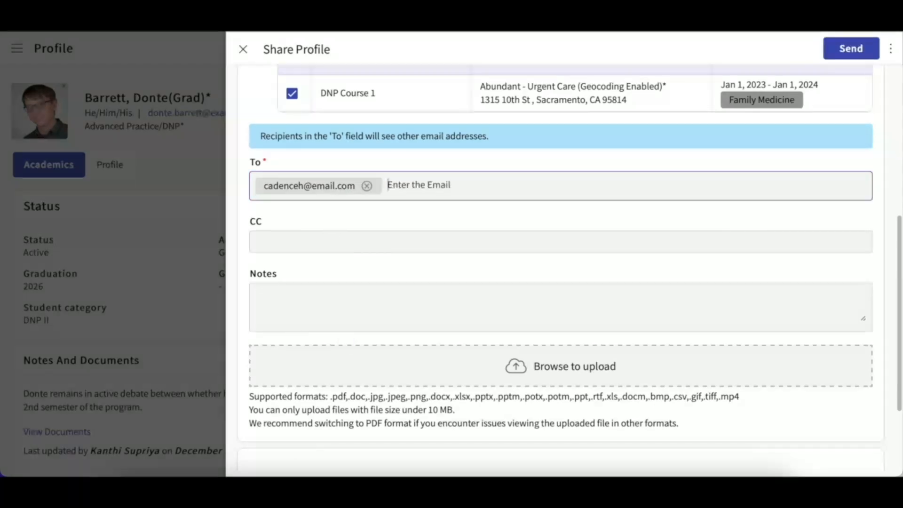
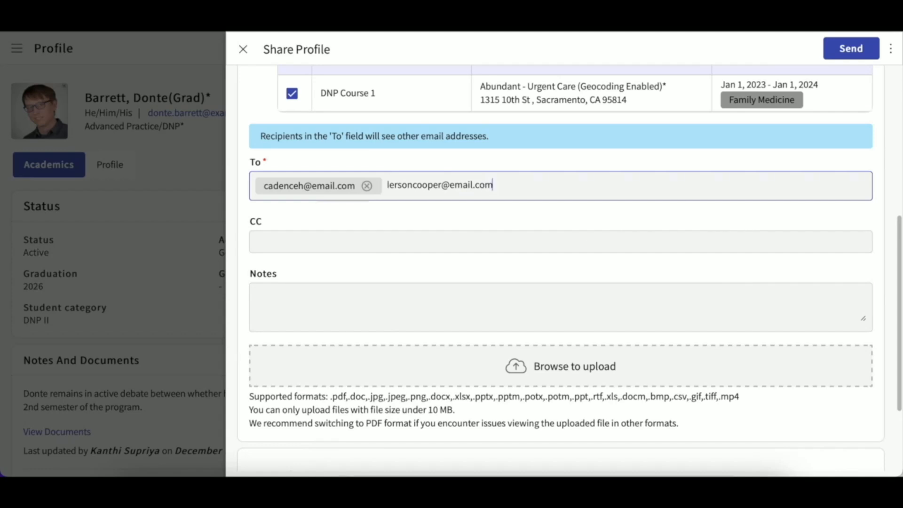
{"action": "type", "text": ","}
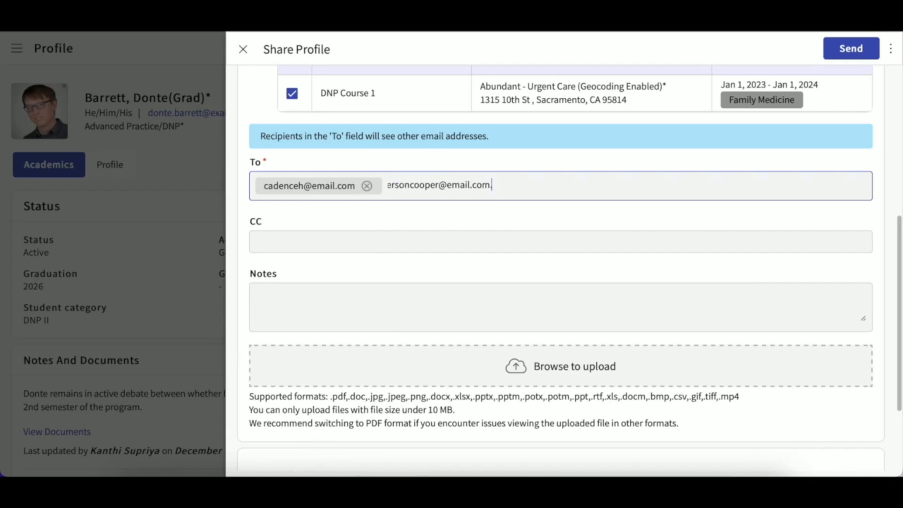
{"action": "scroll", "coordinate": [469, 249], "scroll_direction": "down", "scroll_amount": 2}
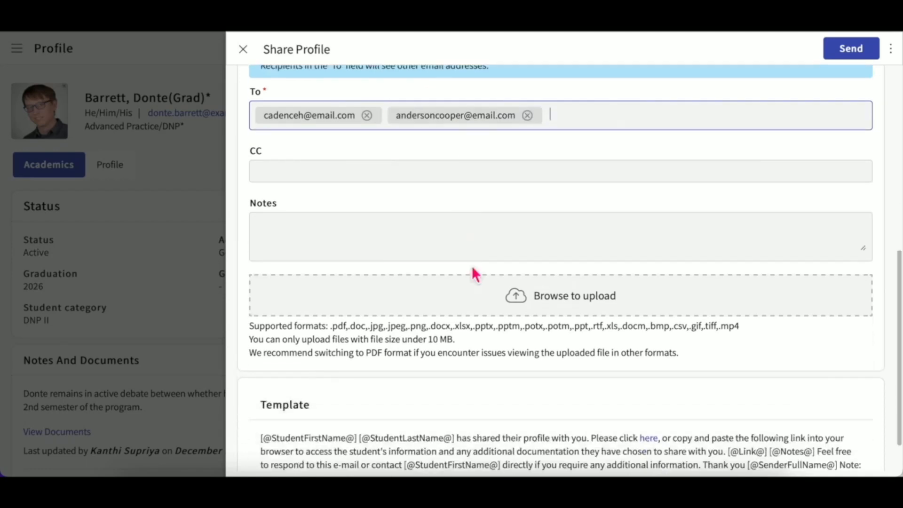
{"action": "left_click", "coordinate": [539, 302]}
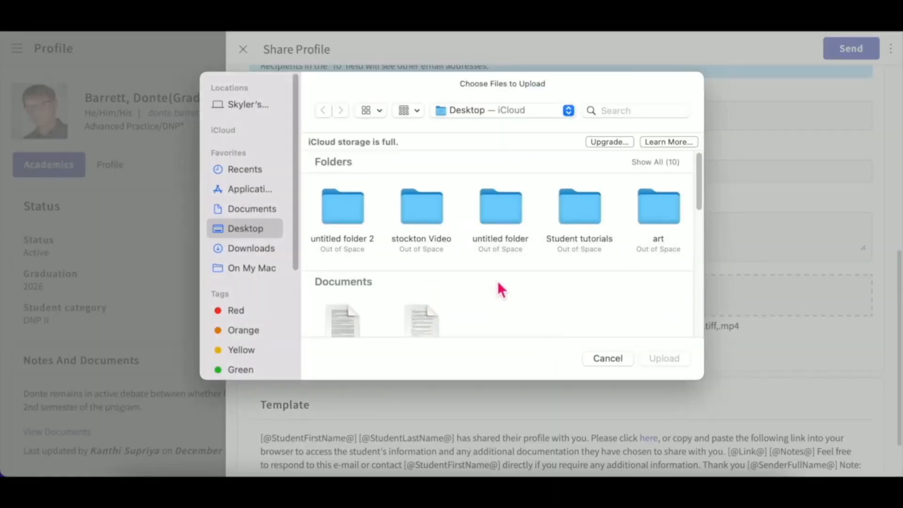
{"action": "left_click", "coordinate": [615, 358]}
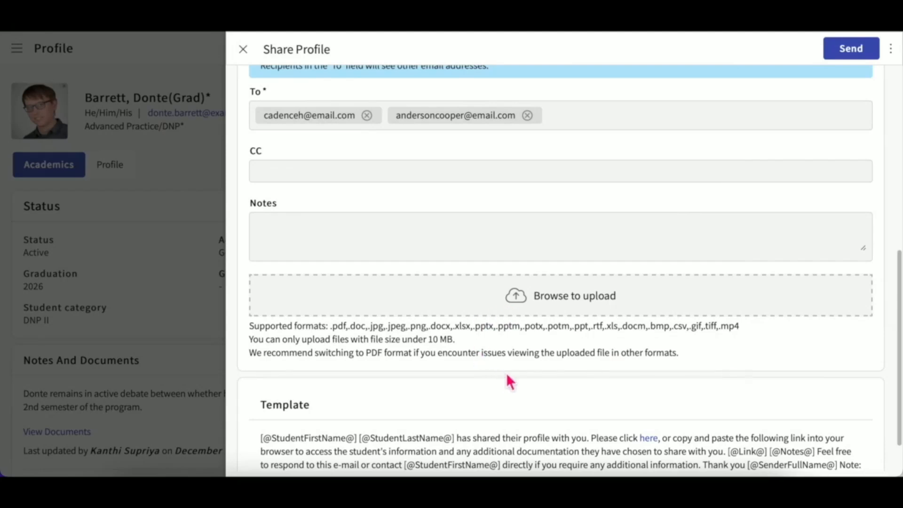
{"action": "scroll", "coordinate": [518, 381], "scroll_direction": "down", "scroll_amount": 2}
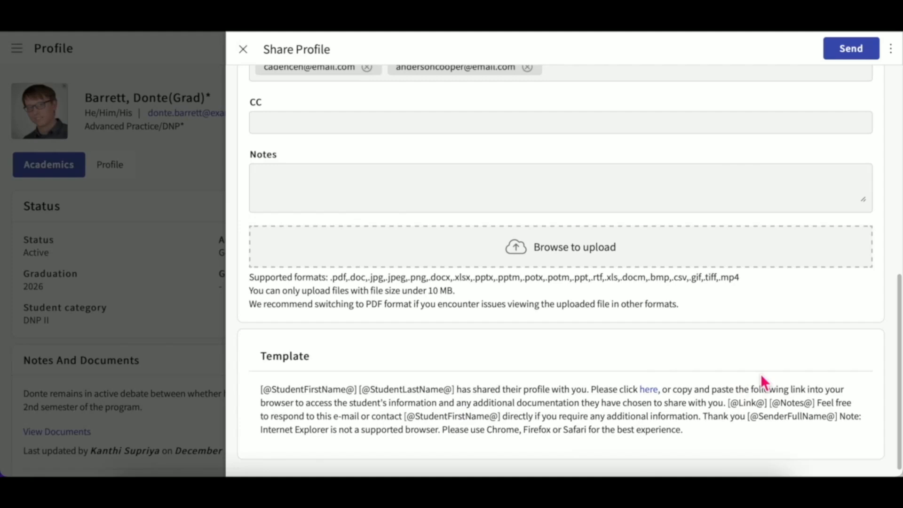
{"action": "scroll", "coordinate": [761, 374], "scroll_direction": "up", "scroll_amount": 10}
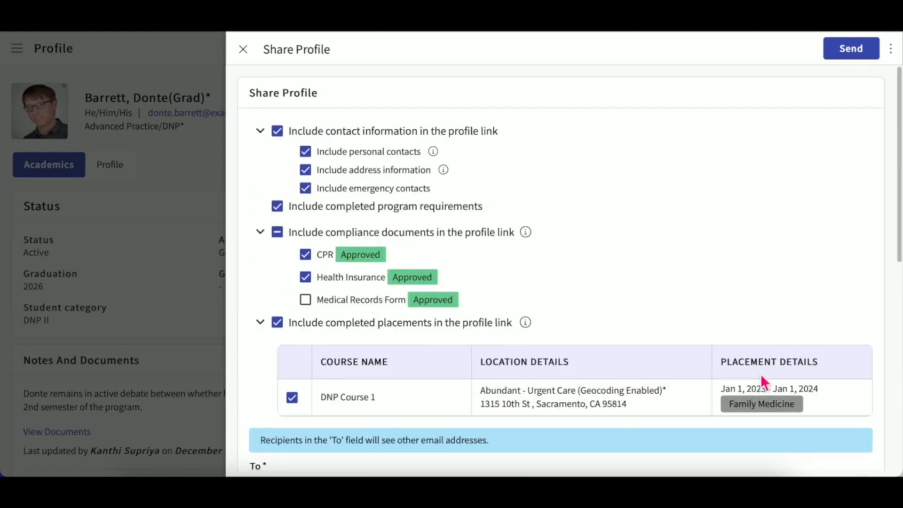
Preview the shared profile from the ⋮ menu, close it, then send to both recipients.
{"action": "left_click", "coordinate": [891, 48]}
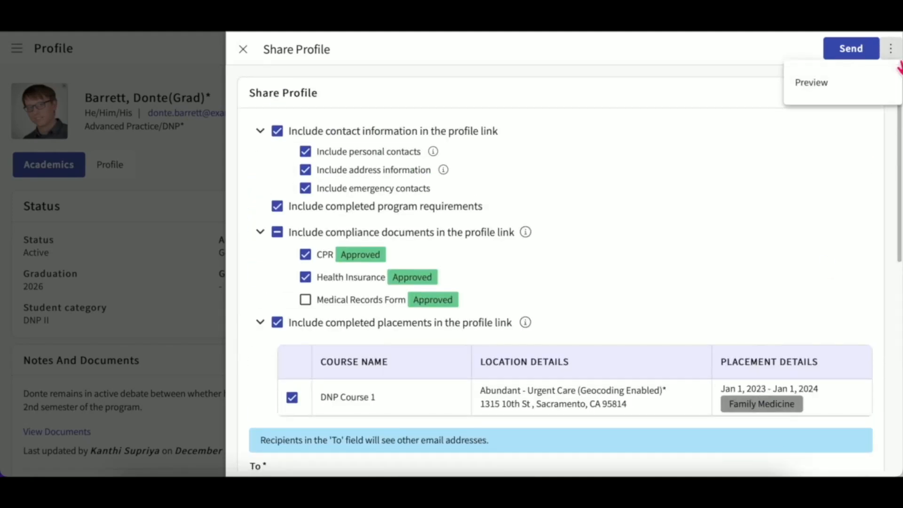
{"action": "left_click", "coordinate": [832, 92]}
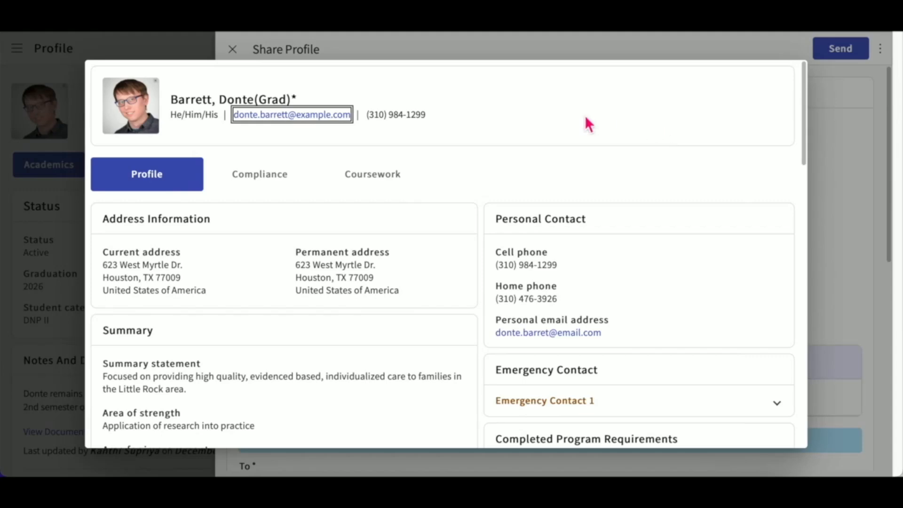
{"action": "left_click", "coordinate": [849, 99]}
{"action": "left_click", "coordinate": [853, 50]}
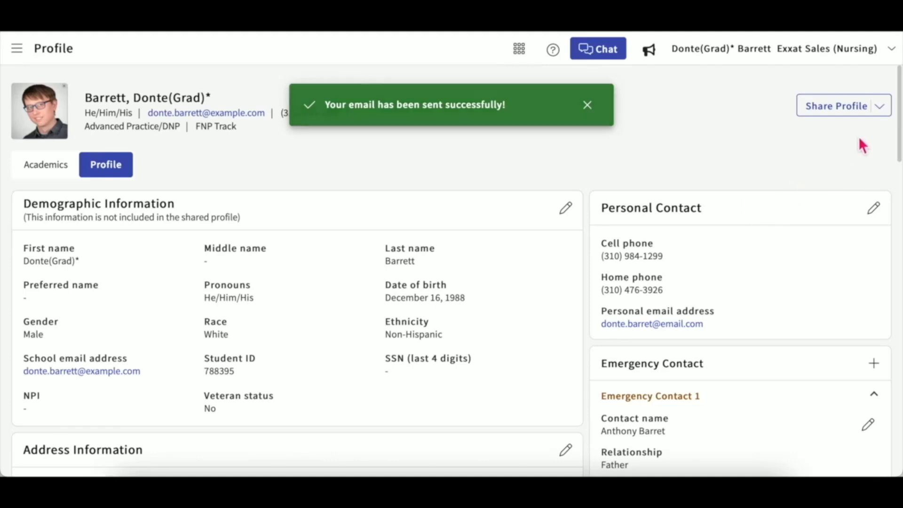
Open Profile Share History and scroll through past recipients and delivery statuses.
{"action": "left_click", "coordinate": [888, 112]}
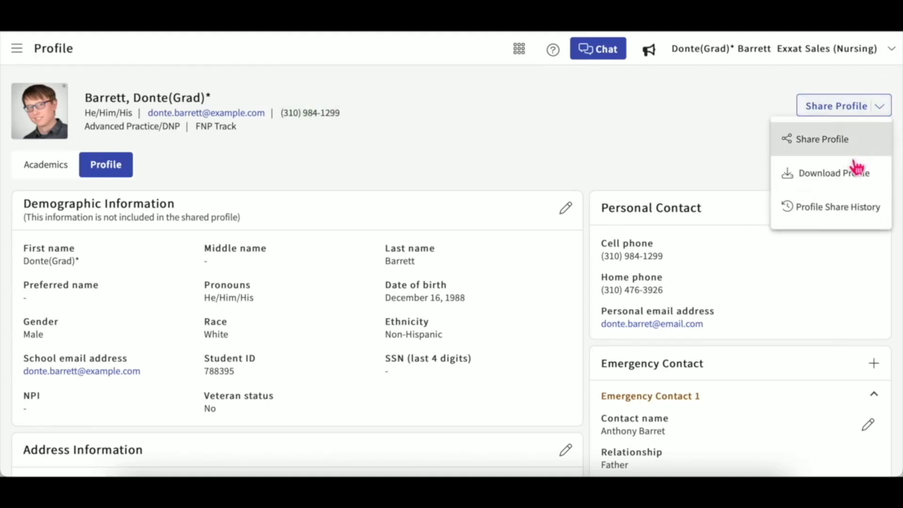
{"action": "left_click", "coordinate": [845, 216]}
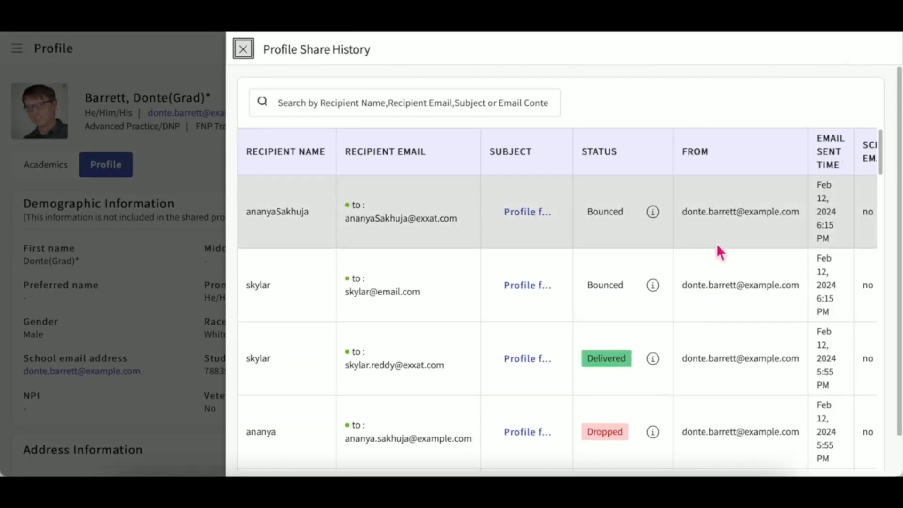
{"action": "scroll", "coordinate": [718, 246], "scroll_direction": "right", "scroll_amount": 1}
{"action": "scroll", "coordinate": [718, 247], "scroll_direction": "down", "scroll_amount": 2}
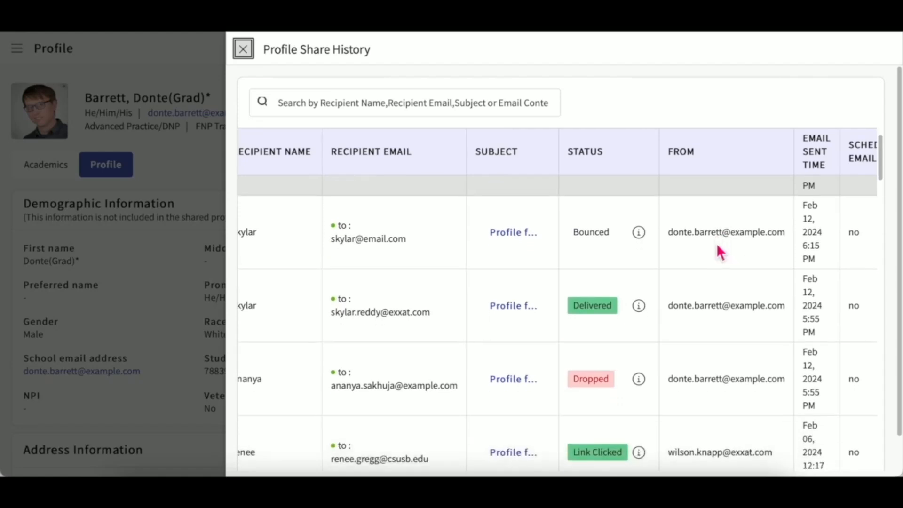
{"action": "scroll", "coordinate": [716, 244], "scroll_direction": "down", "scroll_amount": 2}
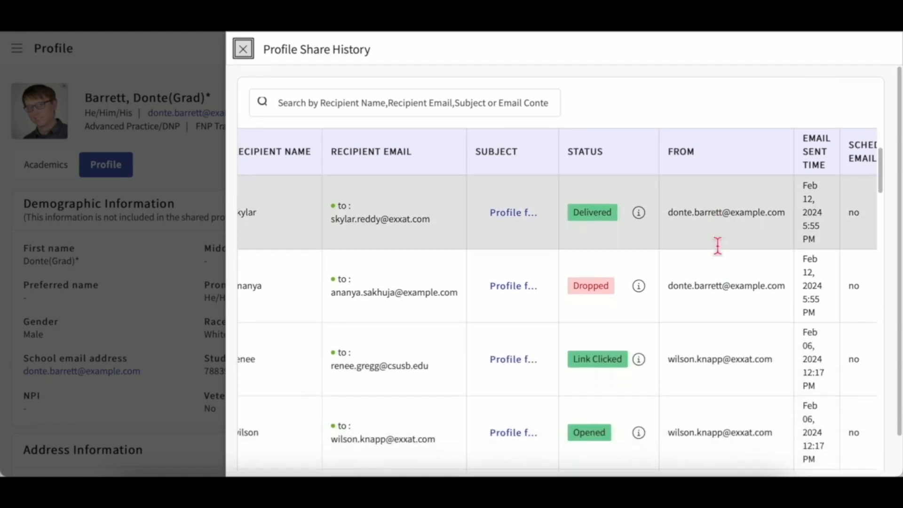
{"action": "scroll", "coordinate": [717, 247], "scroll_direction": "down", "scroll_amount": 1}
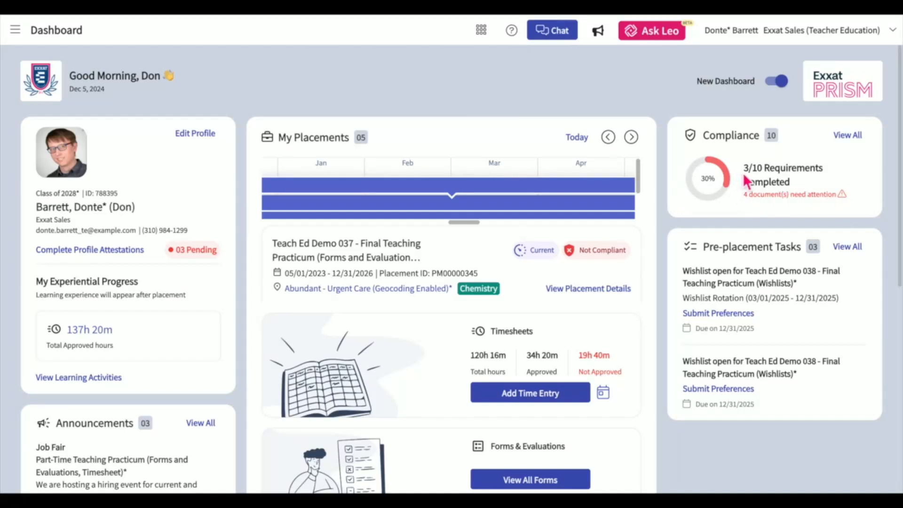
View all compliance requirements, then go to Compliance from the navigation menu.
{"action": "left_click", "coordinate": [851, 137]}
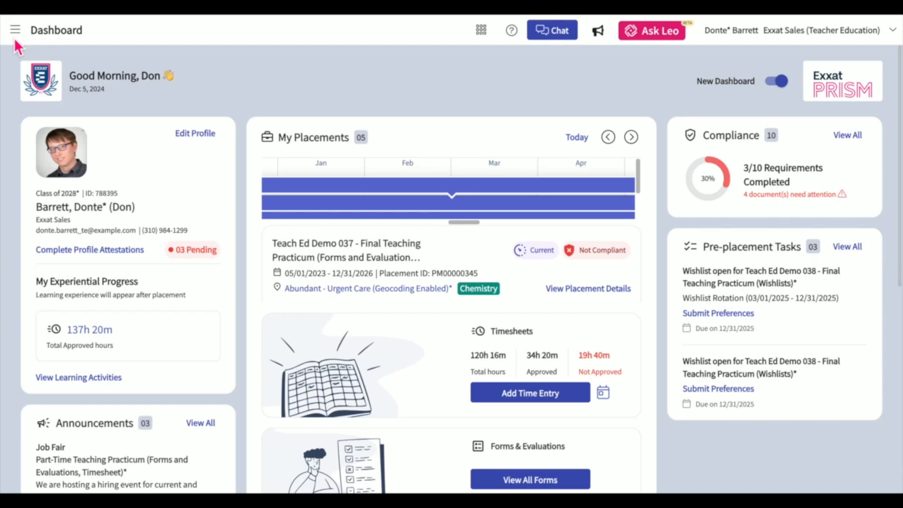
{"action": "left_click", "coordinate": [18, 41]}
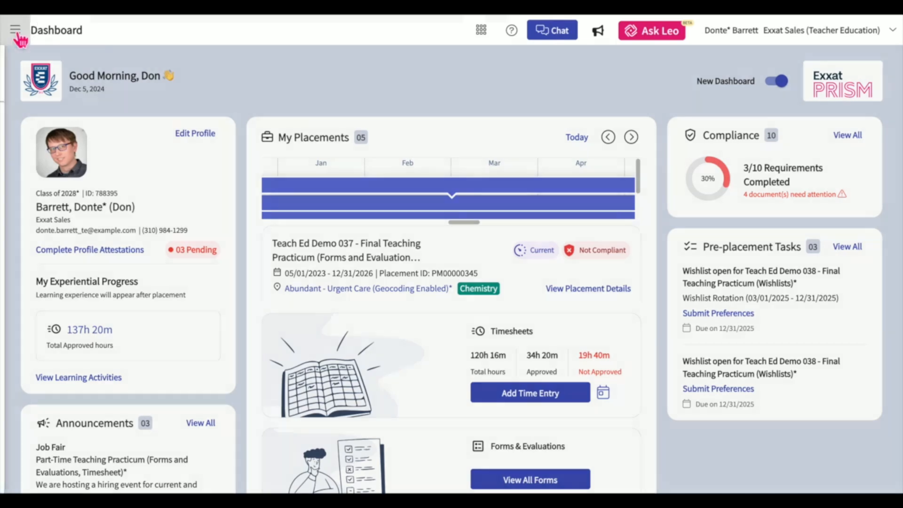
{"action": "left_click", "coordinate": [65, 181]}
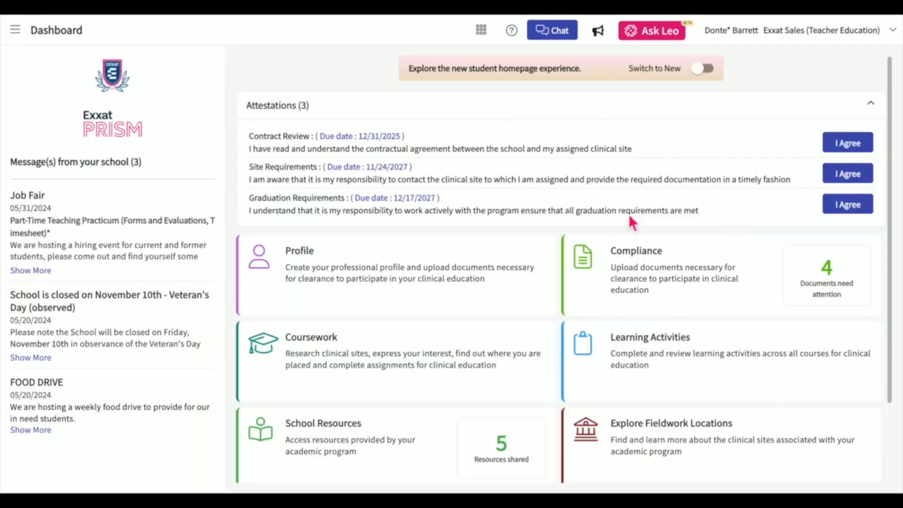
Open the Compliance card to show the table of ten mandatory requirements.
{"action": "left_click", "coordinate": [646, 258]}
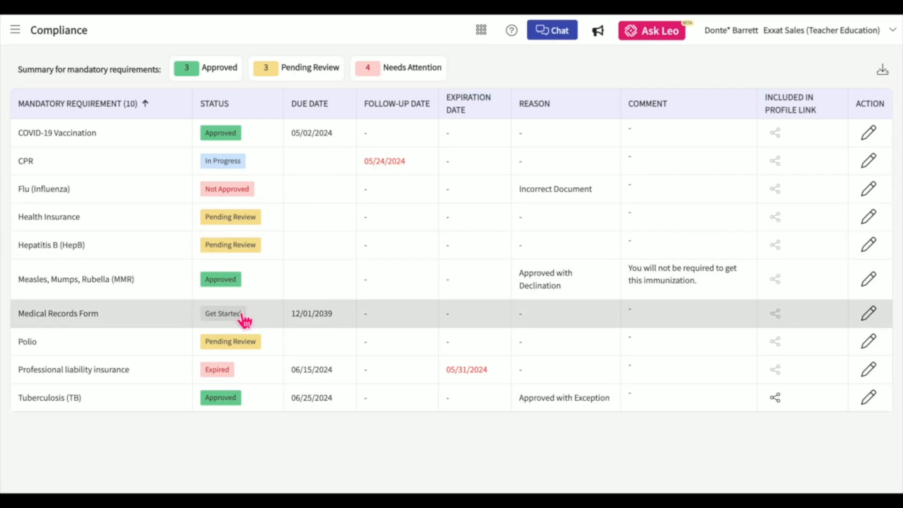
Edit the Medical Records Form requirement and start adding Polio vaccination details.
{"action": "left_click", "coordinate": [869, 316]}
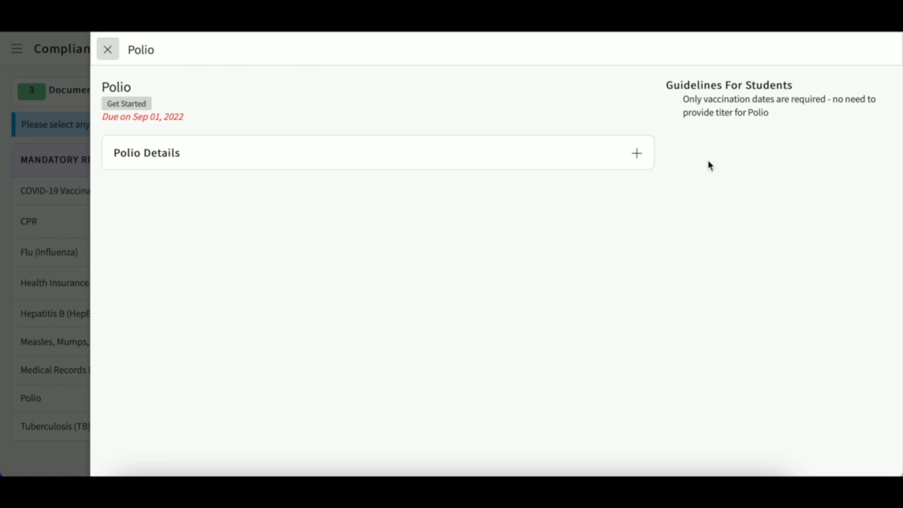
{"action": "left_click", "coordinate": [637, 154]}
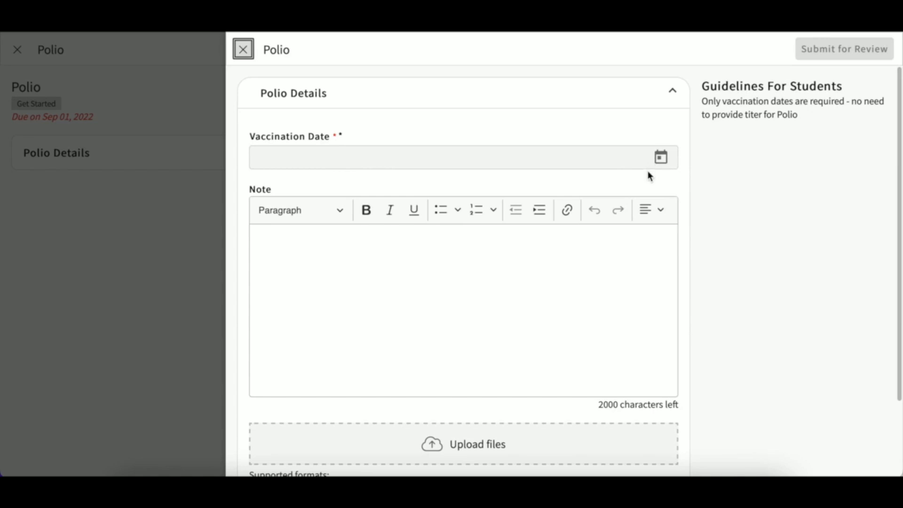
Set the Polio vaccination date to Jan 01, 2024 via the calendar, then retype it.
{"action": "left_click", "coordinate": [662, 159]}
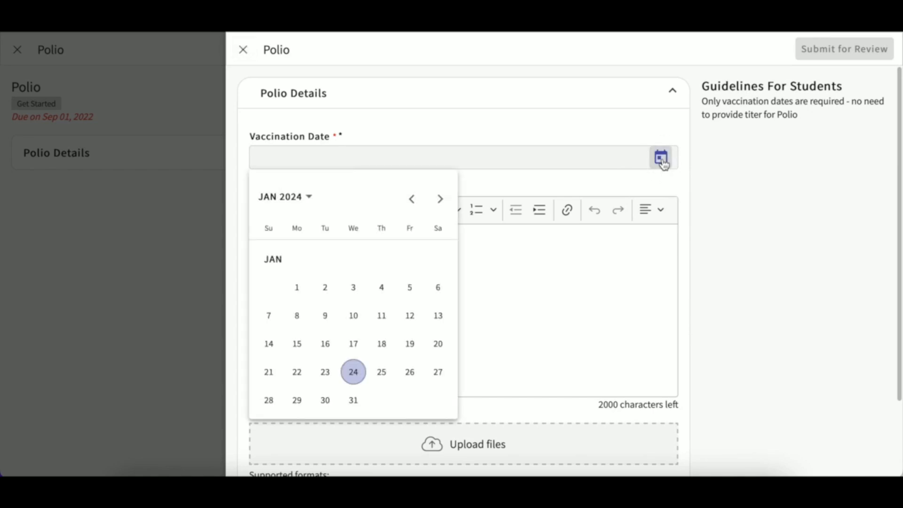
{"action": "left_click", "coordinate": [297, 287]}
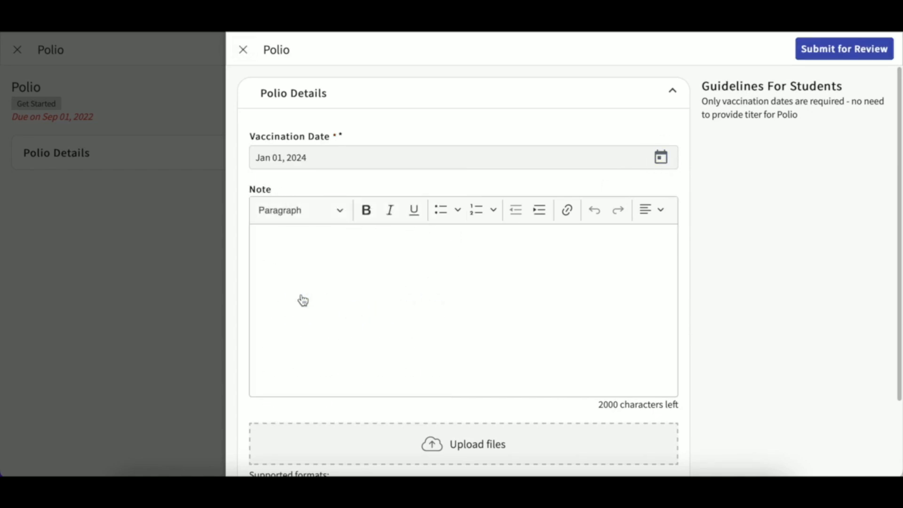
{"action": "left_click", "coordinate": [271, 163]}
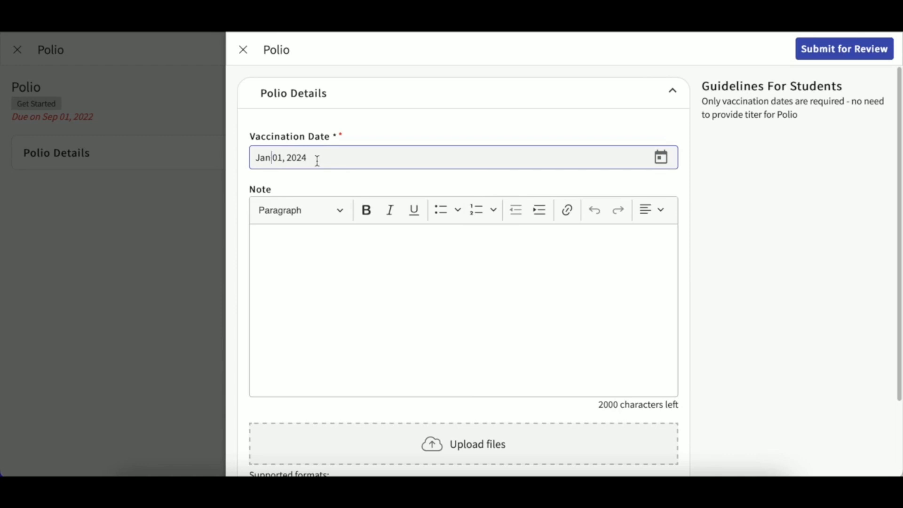
{"action": "left_click_drag", "start_coordinate": [316, 161], "coordinate": [202, 160]}
{"action": "type", "text": "Ja"}
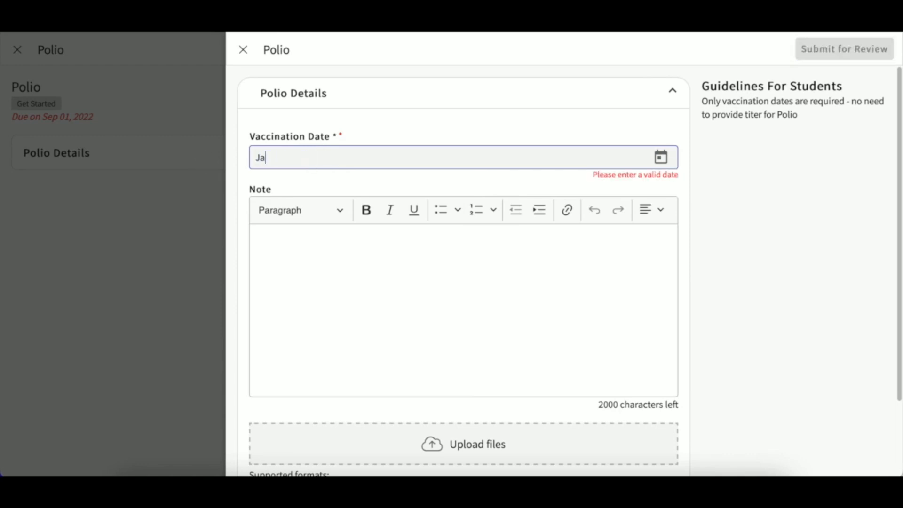
{"action": "type", "text": "n 01, 2024"}
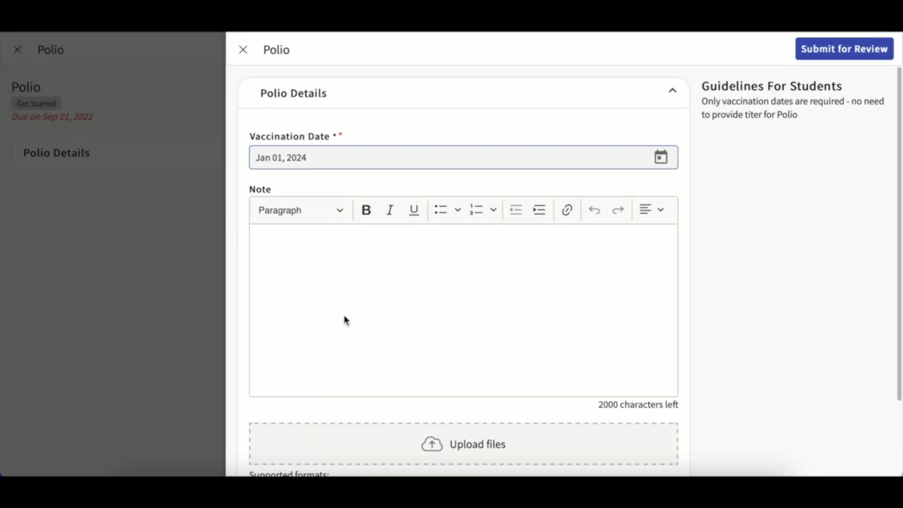
{"action": "scroll", "coordinate": [345, 318], "scroll_direction": "down", "scroll_amount": 3}
{"action": "scroll", "coordinate": [344, 315], "scroll_direction": "down", "scroll_amount": 1}
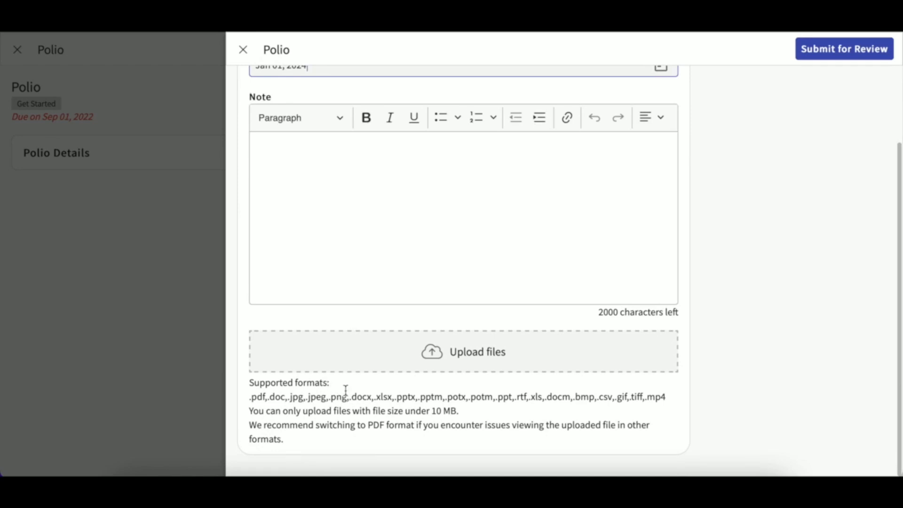
Cancel the file upload, close the Polio panel and discard the unsaved changes.
{"action": "left_click", "coordinate": [473, 360]}
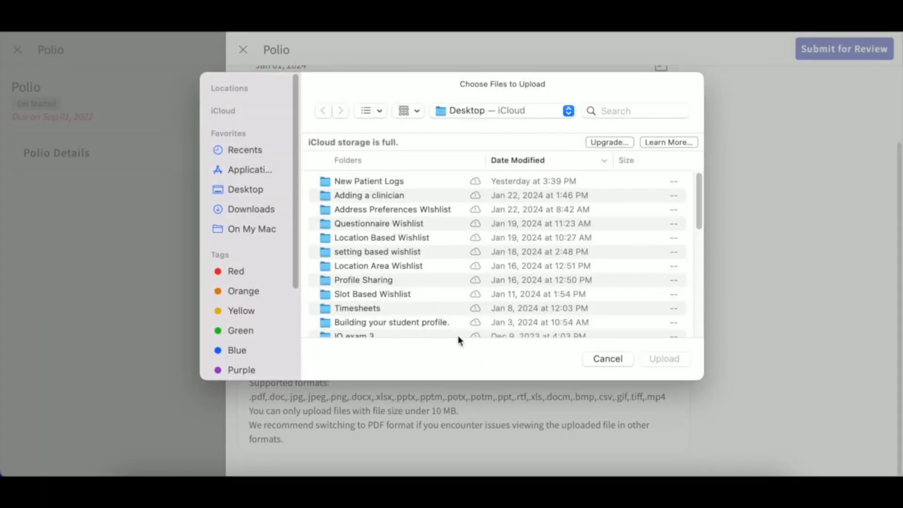
{"action": "left_click", "coordinate": [618, 359]}
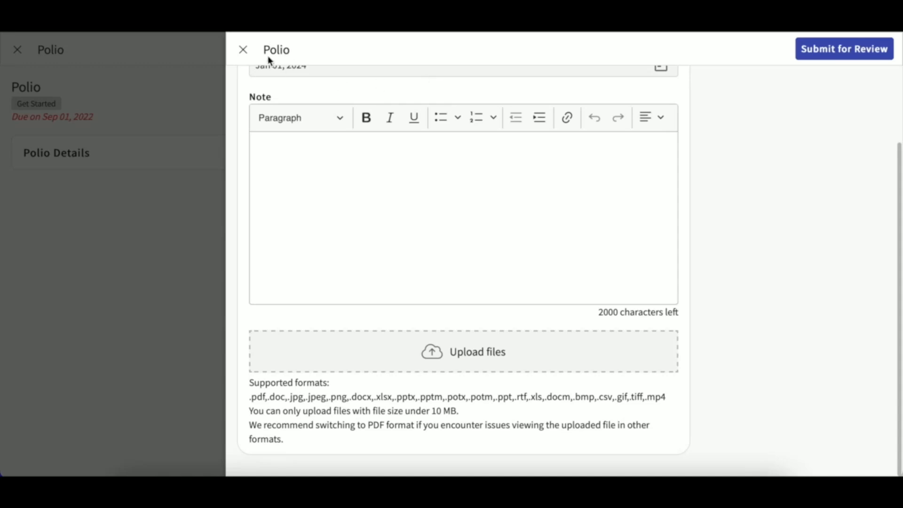
{"action": "left_click", "coordinate": [243, 51]}
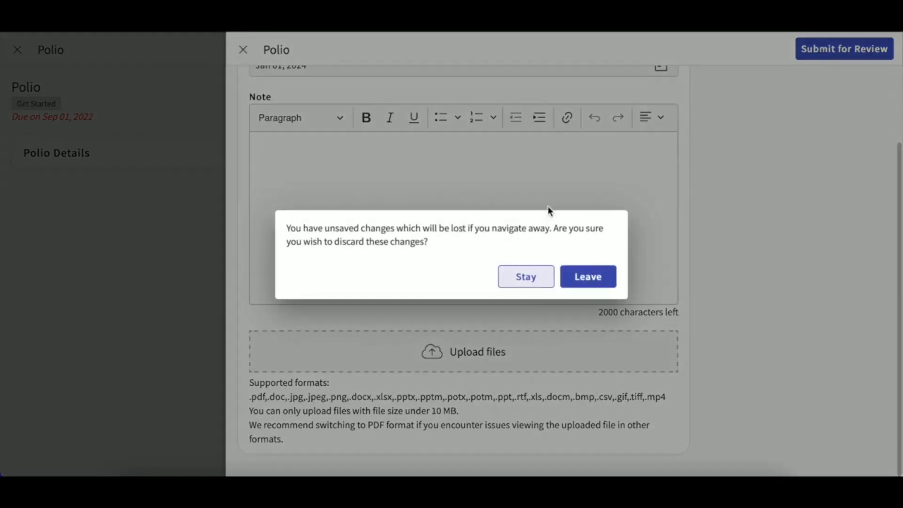
{"action": "left_click", "coordinate": [589, 278]}
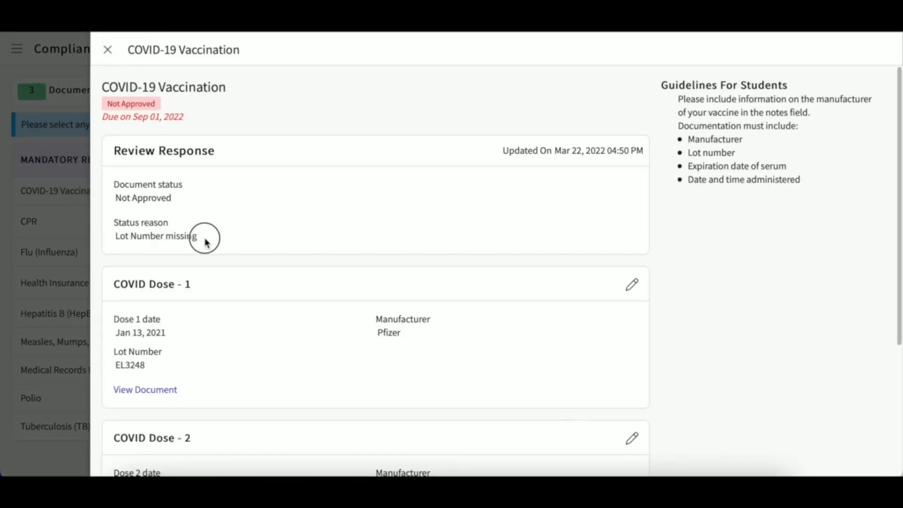
Check the Lot Number missing reason, open COVID Dose 2 for editing, then close both panels.
{"action": "left_click_drag", "start_coordinate": [199, 236], "coordinate": [115, 236]}
{"action": "scroll", "coordinate": [245, 320], "scroll_direction": "down", "scroll_amount": 2}
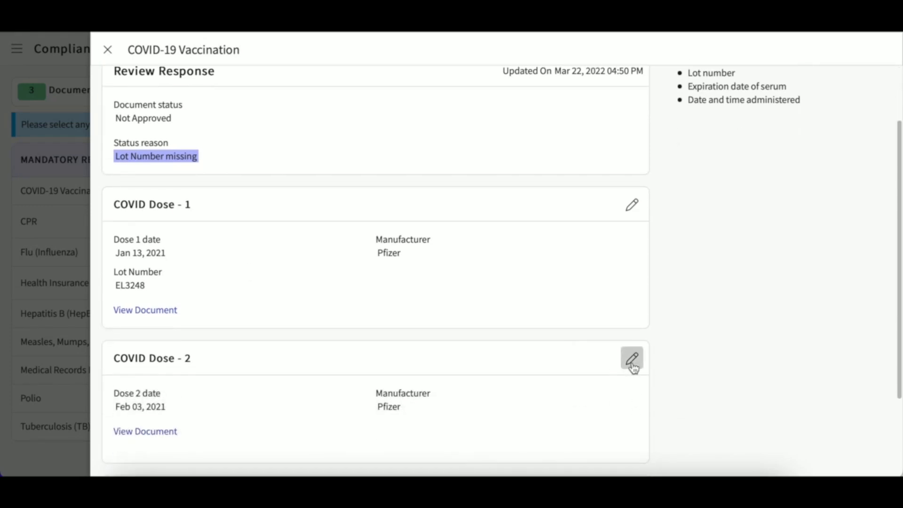
{"action": "left_click", "coordinate": [631, 359]}
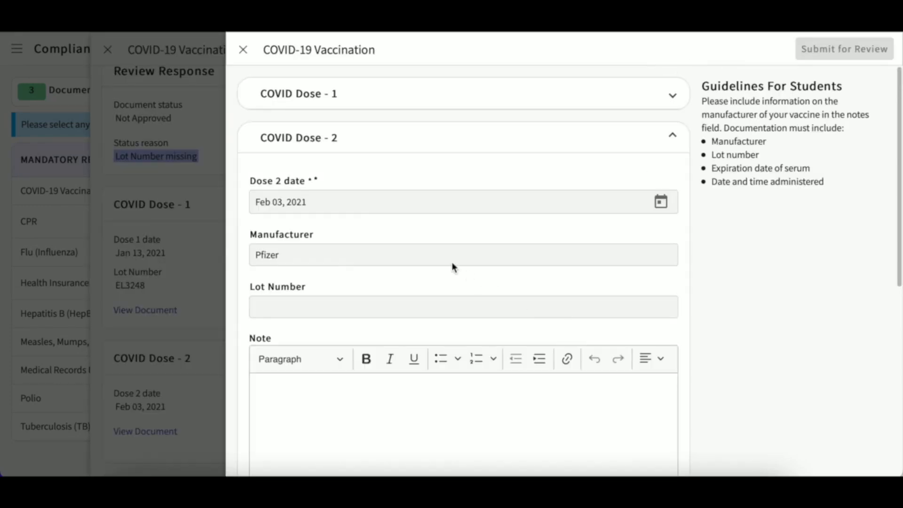
{"action": "left_click", "coordinate": [244, 49]}
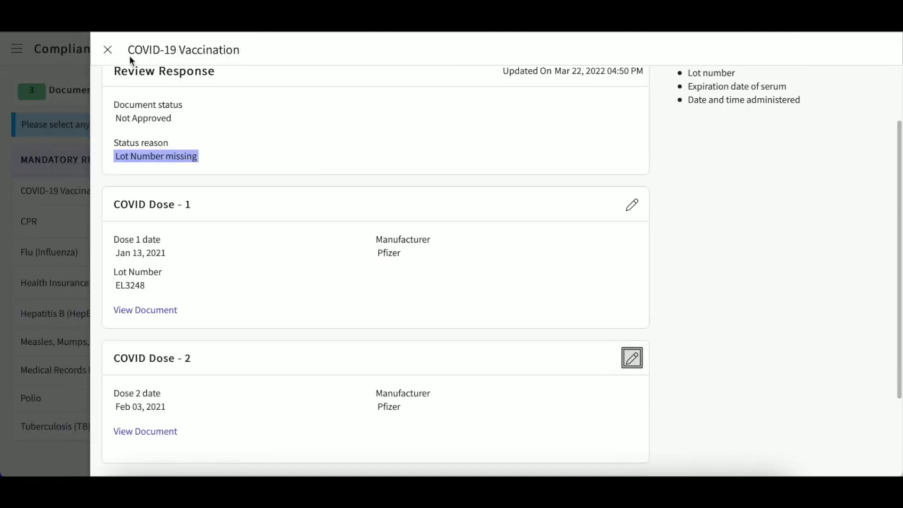
{"action": "left_click", "coordinate": [107, 49]}
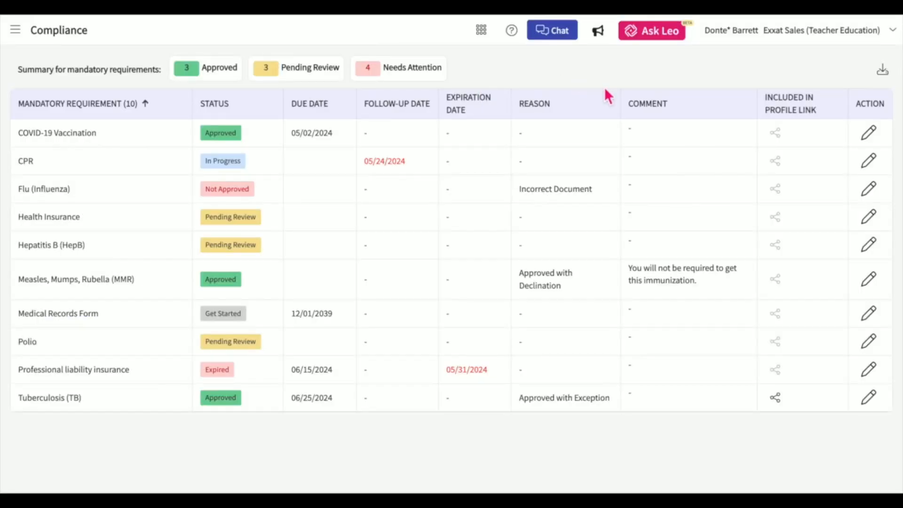
{"action": "left_click", "coordinate": [883, 71]}
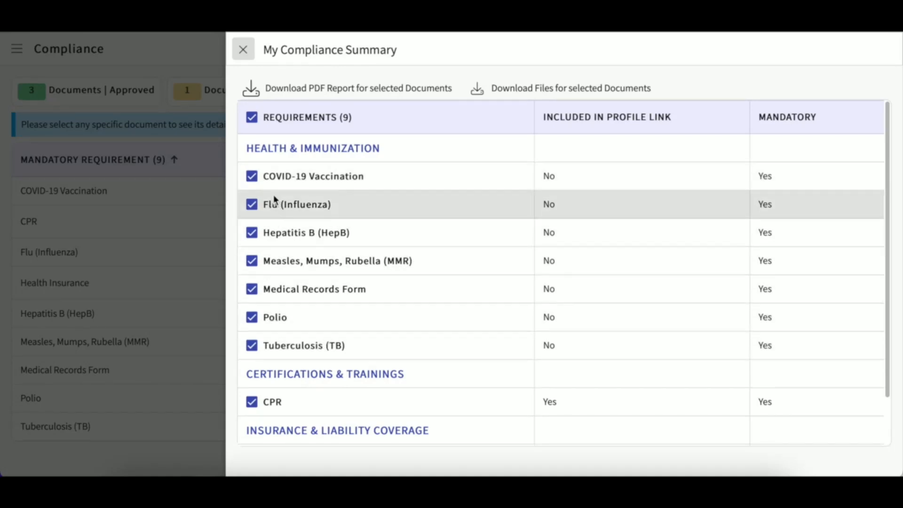
{"action": "left_click", "coordinate": [250, 317]}
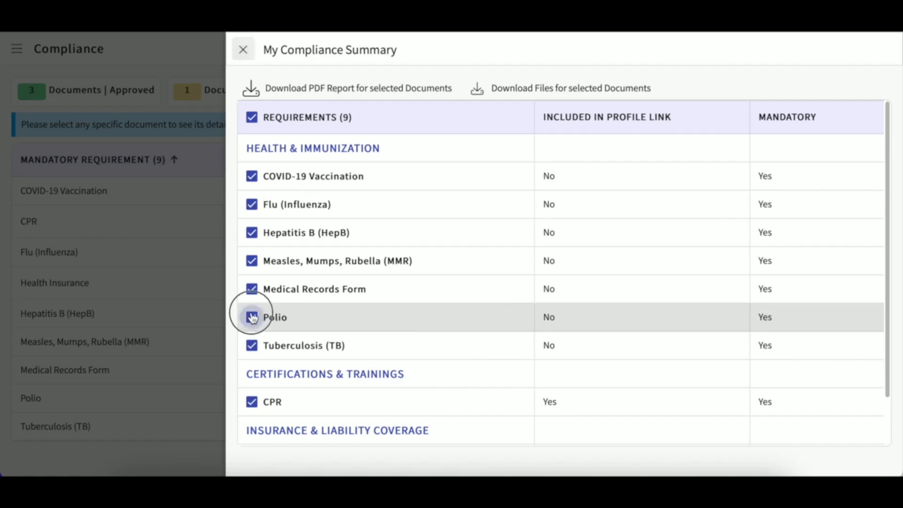
{"action": "left_click", "coordinate": [252, 232]}
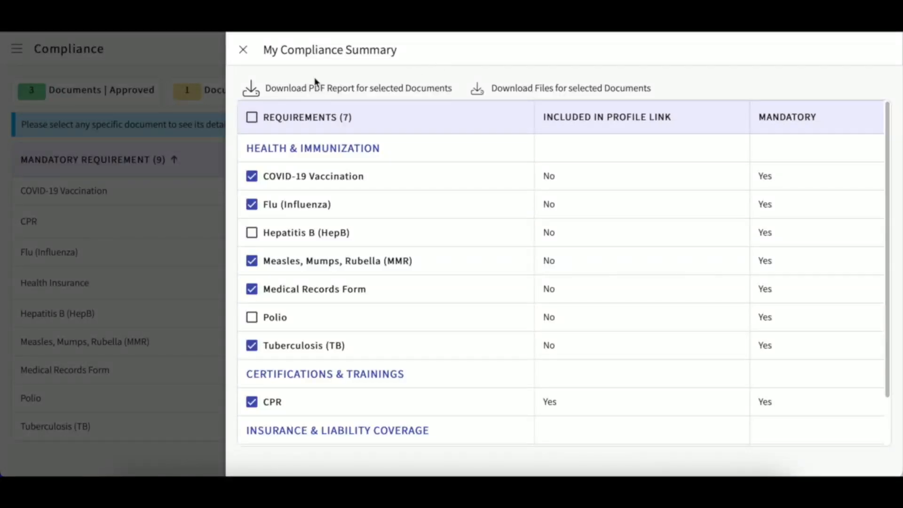
{"action": "left_click", "coordinate": [245, 51]}
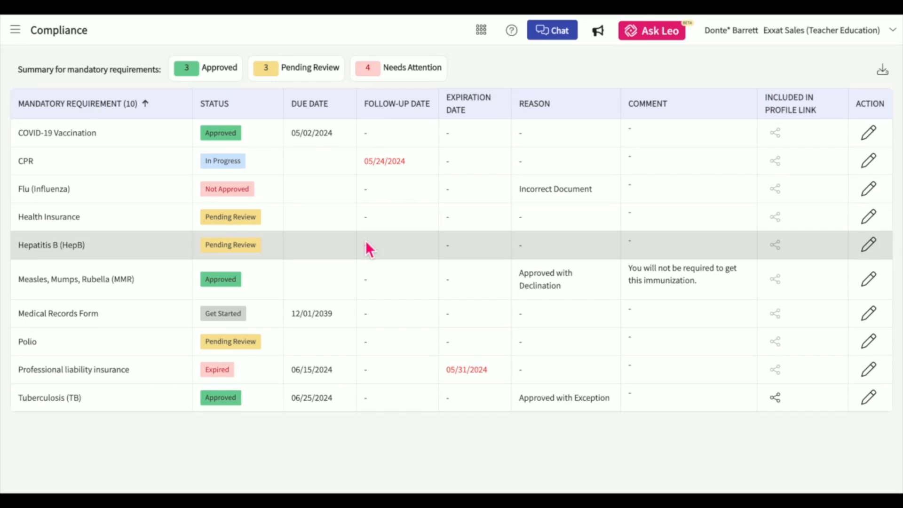
Archive the expired Professional liability insurance record so a new record can be submitted.
{"action": "left_click", "coordinate": [218, 372]}
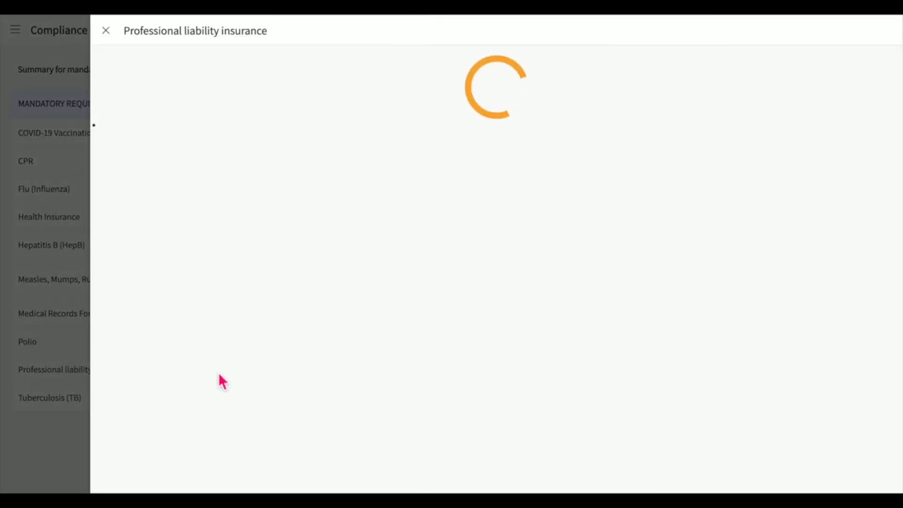
{"action": "left_click", "coordinate": [106, 30]}
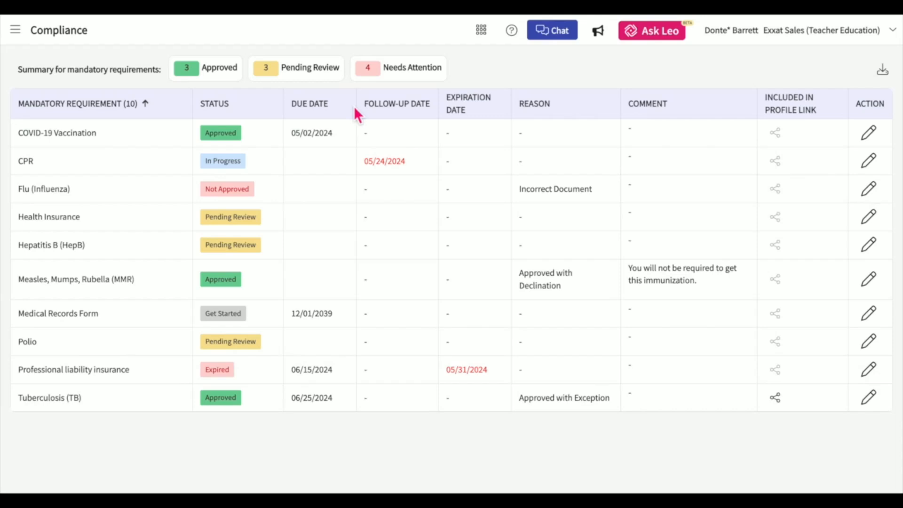
{"action": "left_click", "coordinate": [228, 371]}
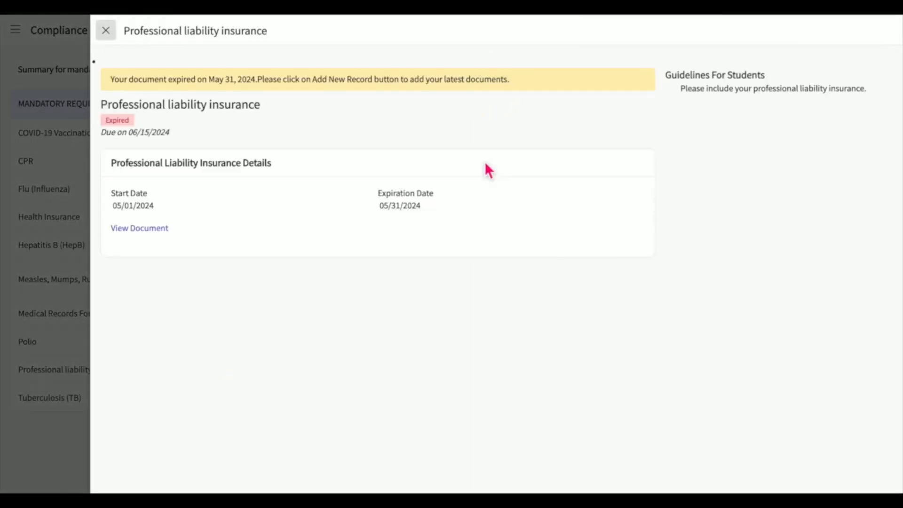
{"action": "left_click", "coordinate": [606, 120]}
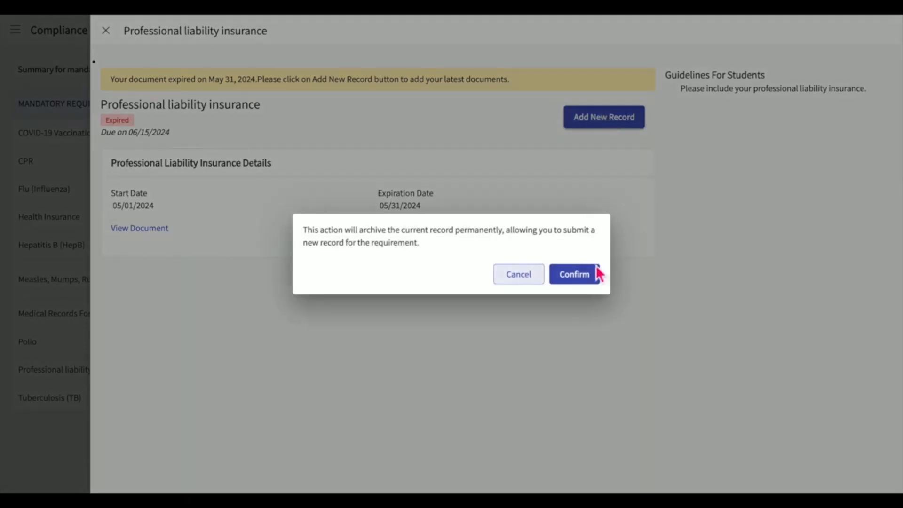
{"action": "left_click", "coordinate": [591, 281]}
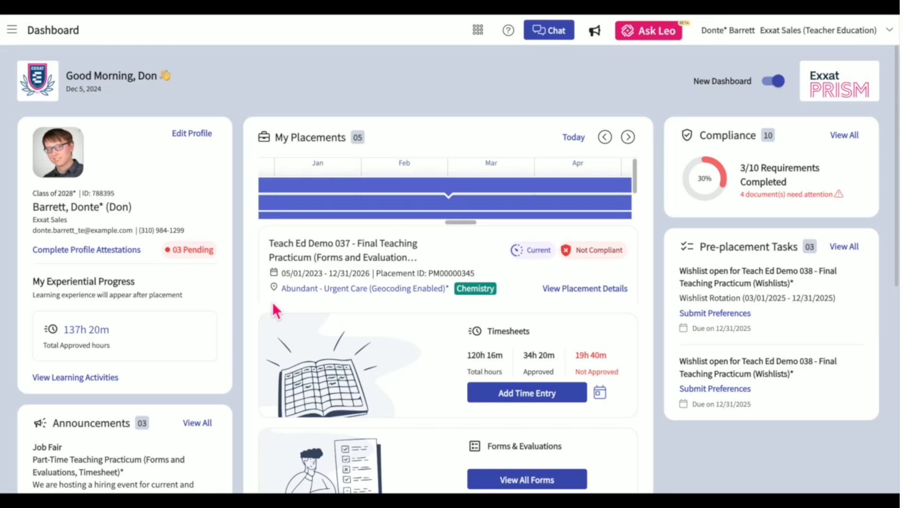
Go from the dashboard's View All Coursework link to the Coursework page listing 8 placement courses.
{"action": "scroll", "coordinate": [272, 302], "scroll_direction": "down", "scroll_amount": 5}
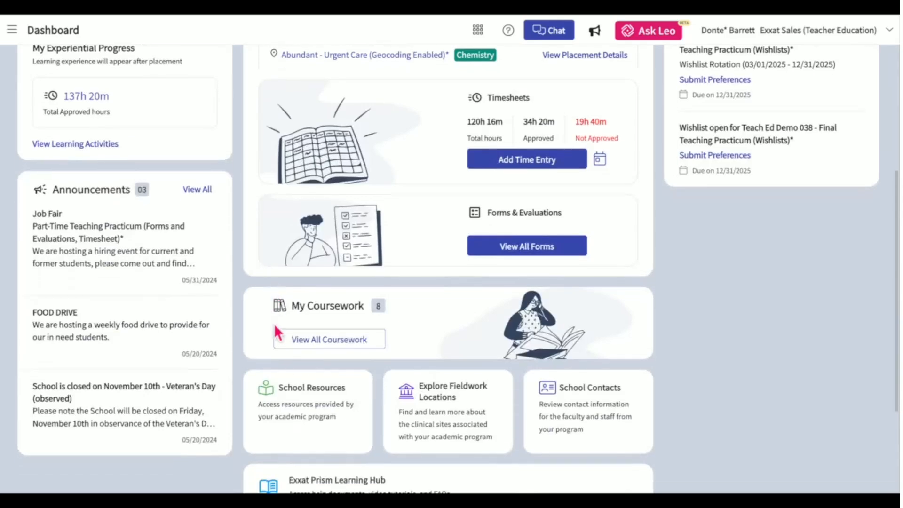
{"action": "left_click", "coordinate": [328, 347]}
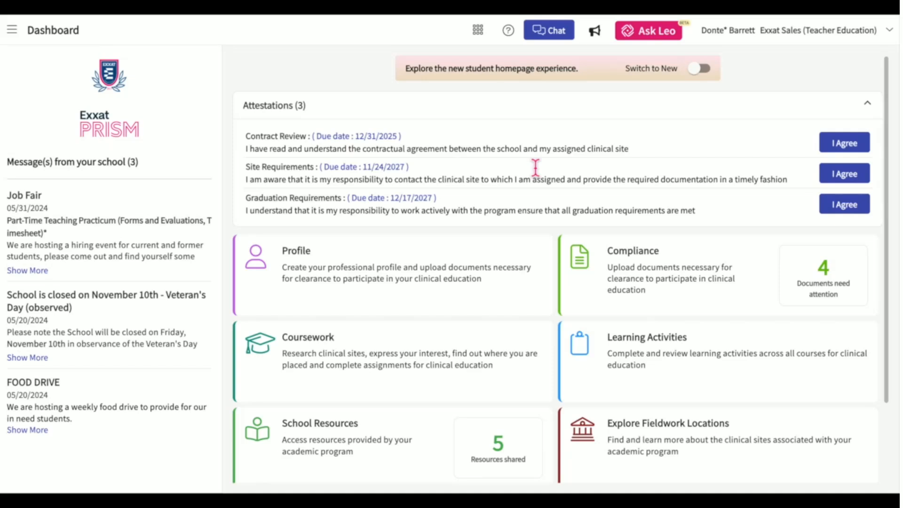
{"action": "left_click", "coordinate": [304, 339]}
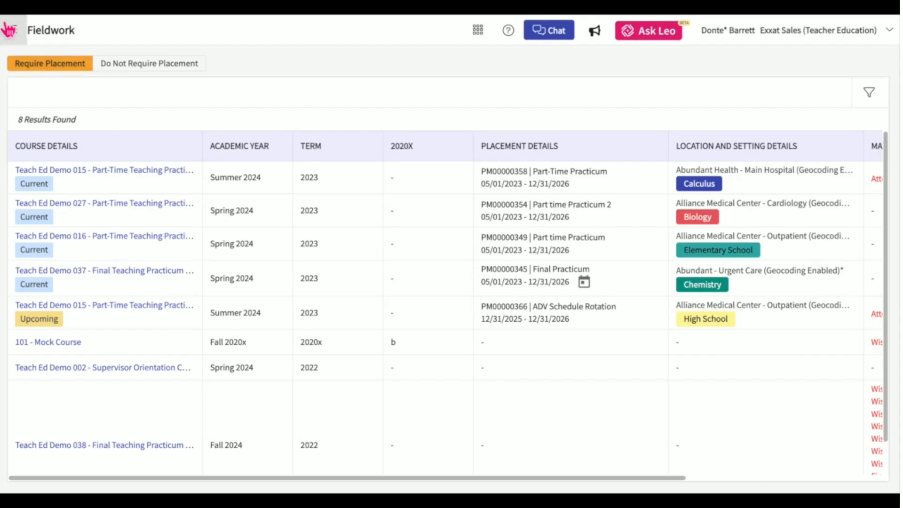
{"action": "left_click", "coordinate": [9, 30]}
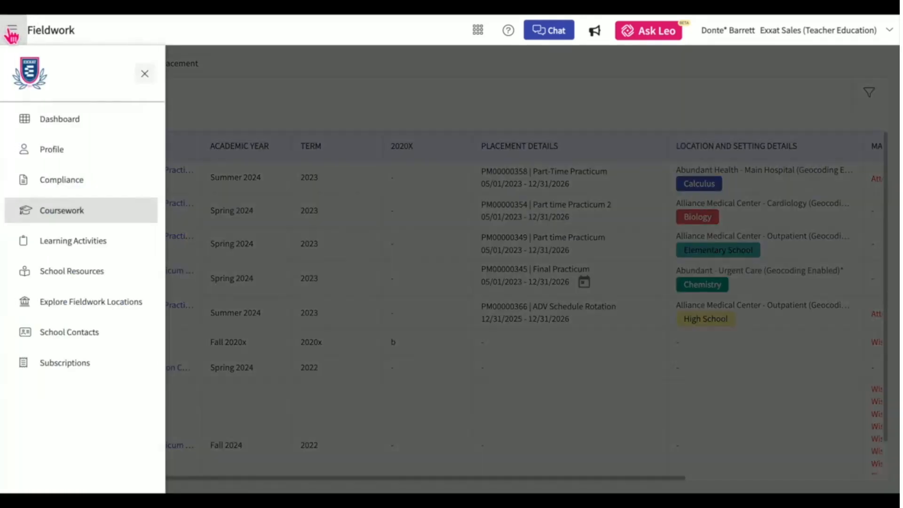
{"action": "left_click", "coordinate": [54, 213]}
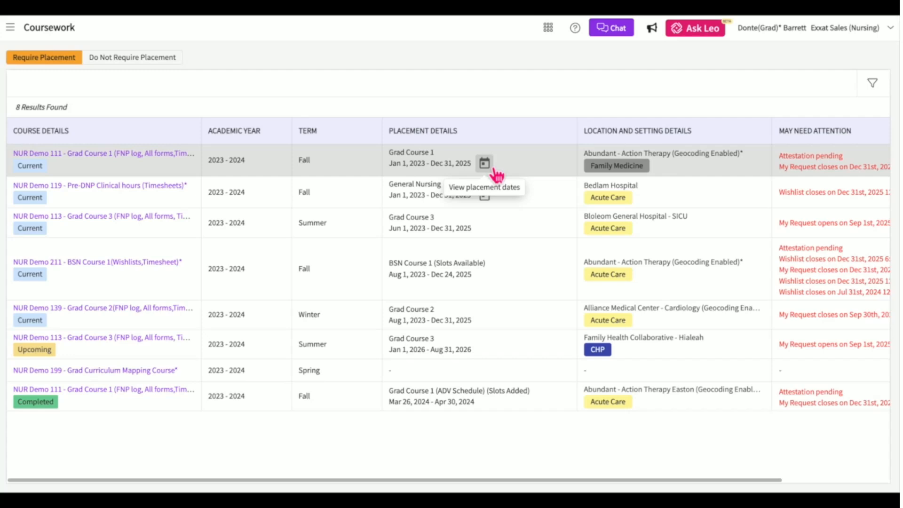
Check Grad Course 1's placement dates on the calendar, then scroll the table to the Action column.
{"action": "left_click", "coordinate": [486, 164]}
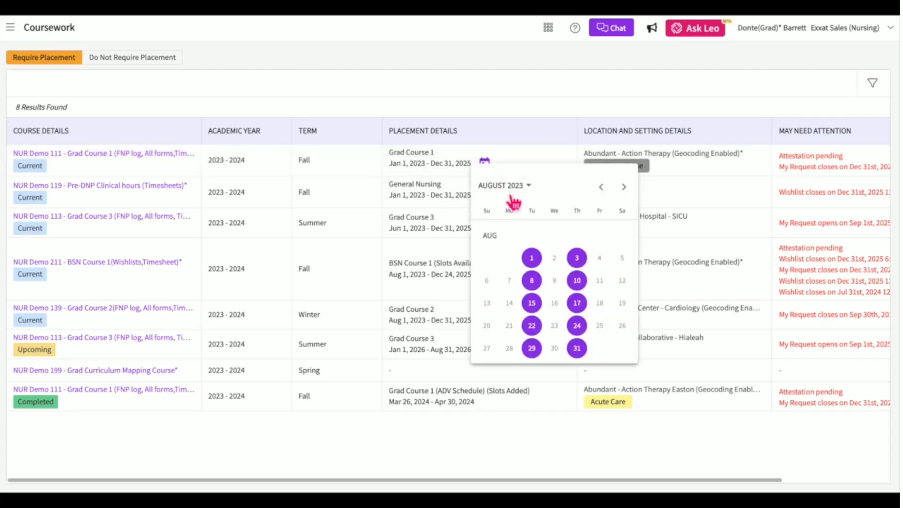
{"action": "left_click", "coordinate": [565, 117]}
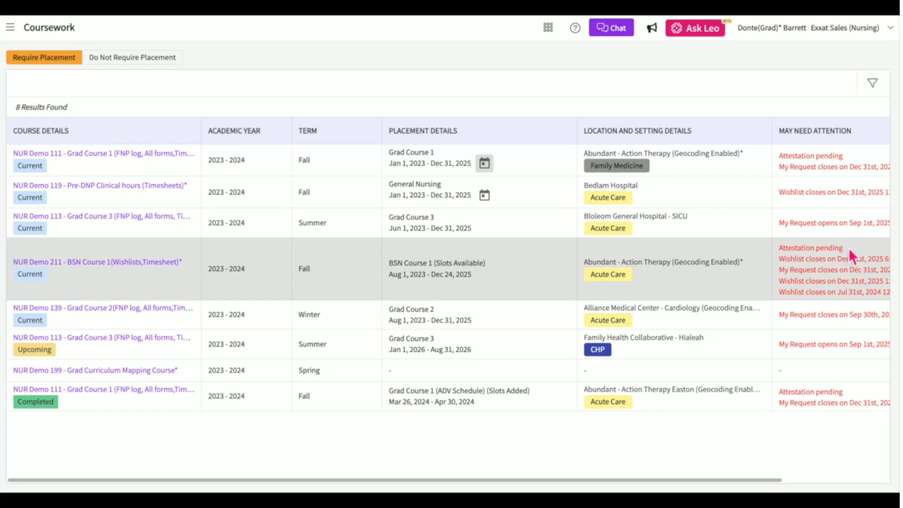
{"action": "scroll", "coordinate": [849, 248], "scroll_direction": "right", "scroll_amount": 3}
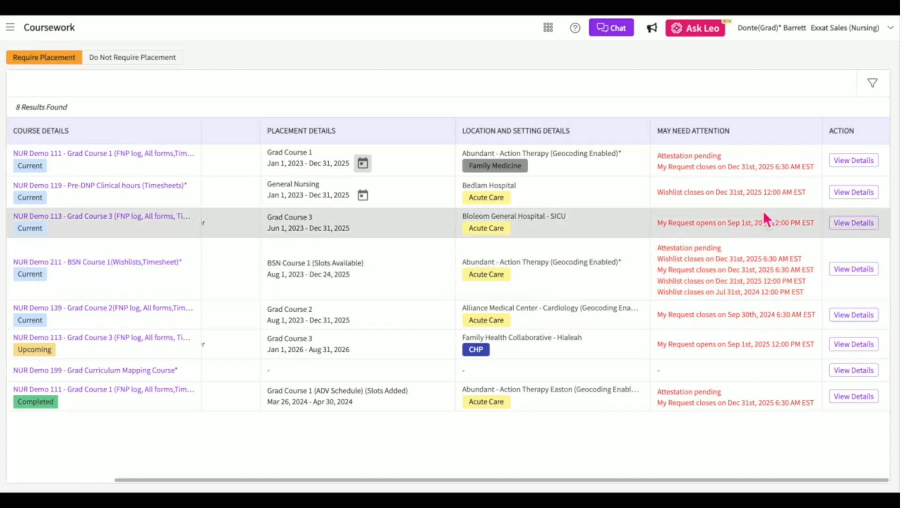
Look at the Placement Schedule filter without applying it, then compare the Do Not Require and Require Placement tabs.
{"action": "left_click", "coordinate": [873, 84]}
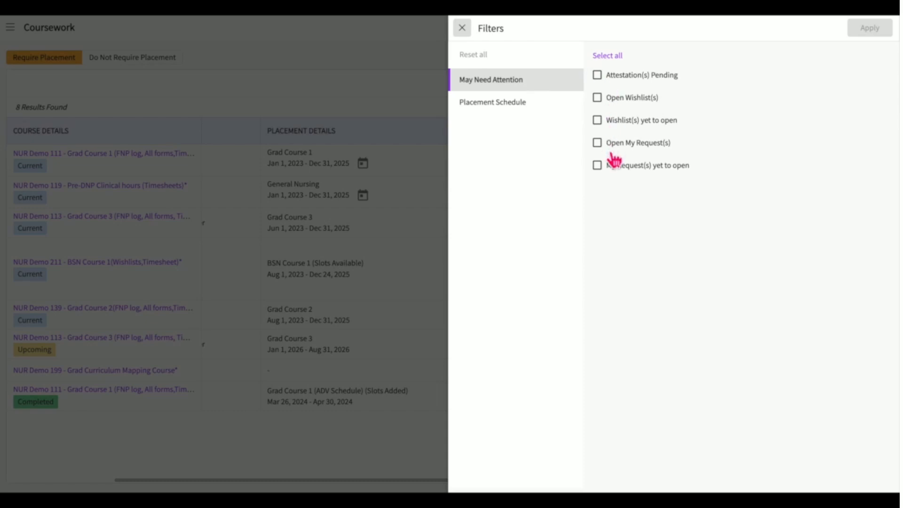
{"action": "left_click", "coordinate": [523, 104]}
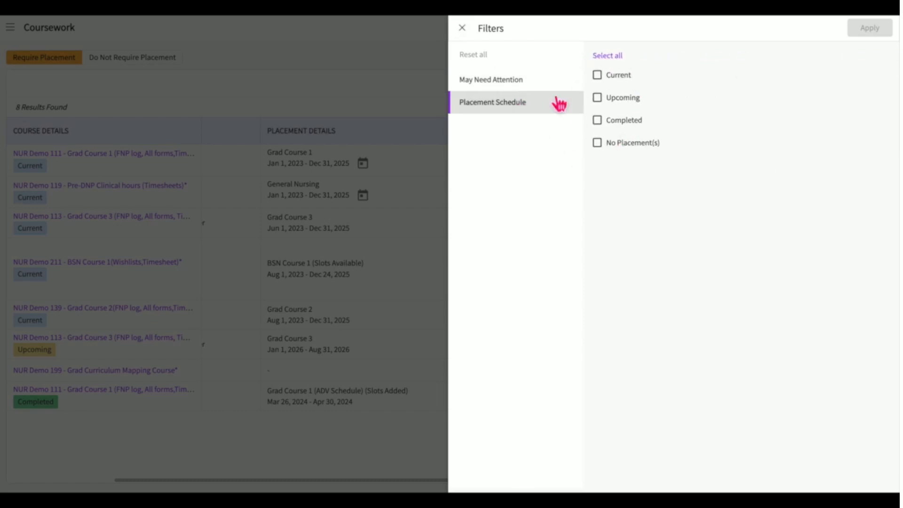
{"action": "left_click", "coordinate": [464, 31]}
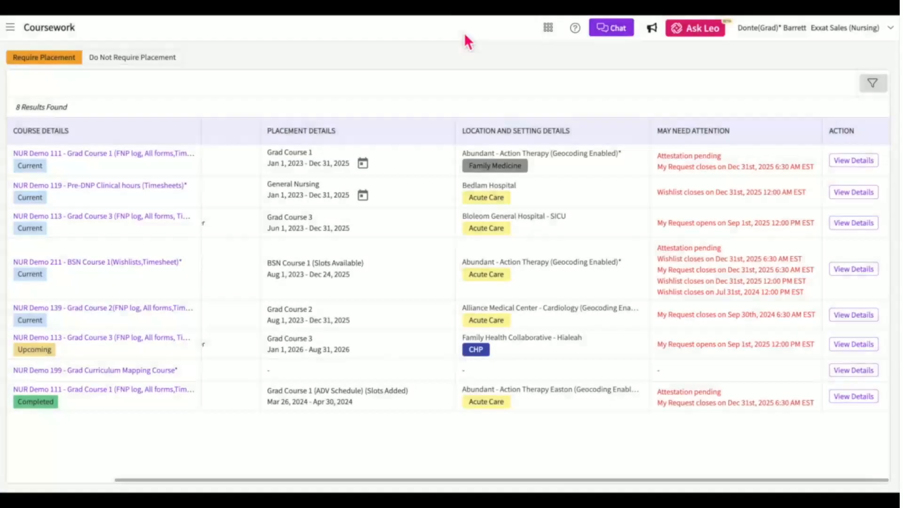
{"action": "left_click", "coordinate": [165, 61]}
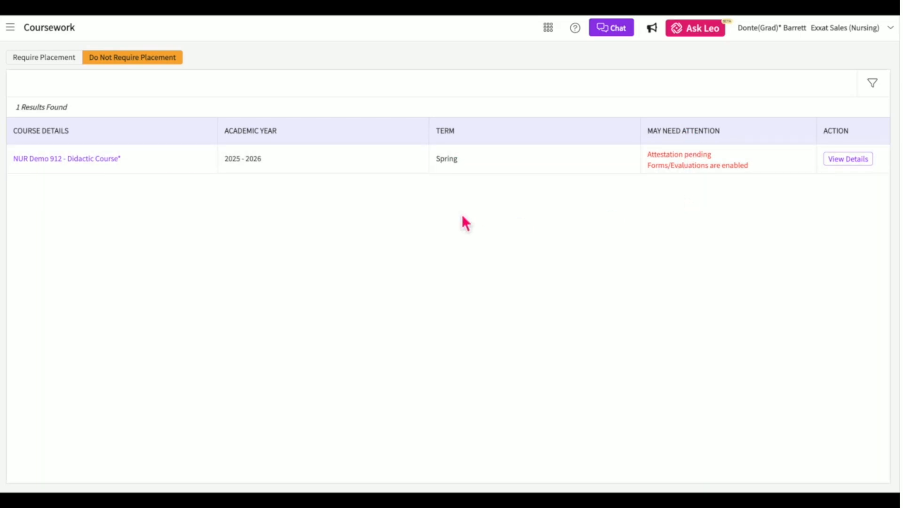
{"action": "left_click", "coordinate": [61, 58]}
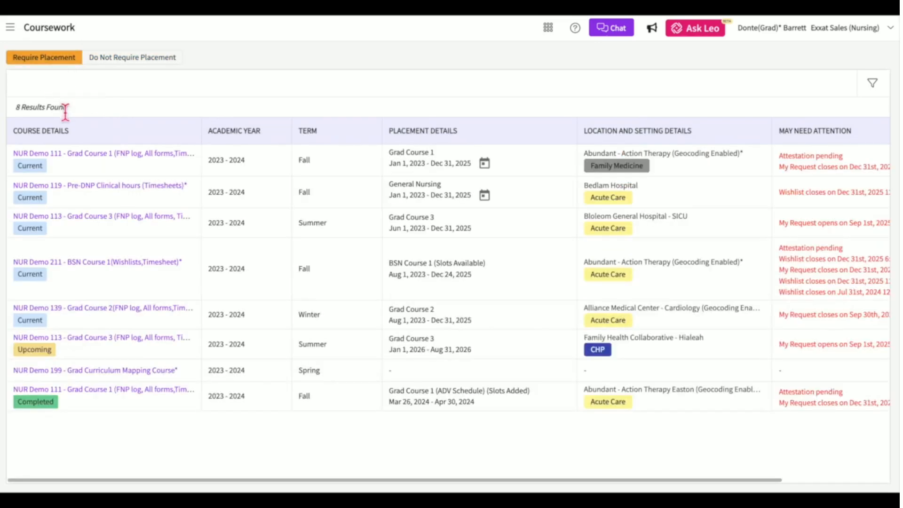
Open NUR Demo 111 - Grad Course 1, review its compliance requirements, and scroll its details.
{"action": "left_click", "coordinate": [81, 155]}
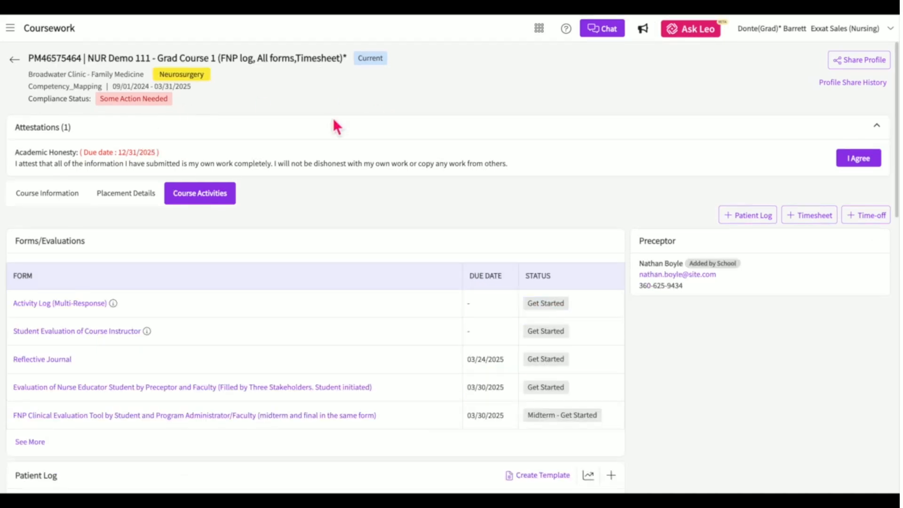
{"action": "left_click", "coordinate": [159, 100]}
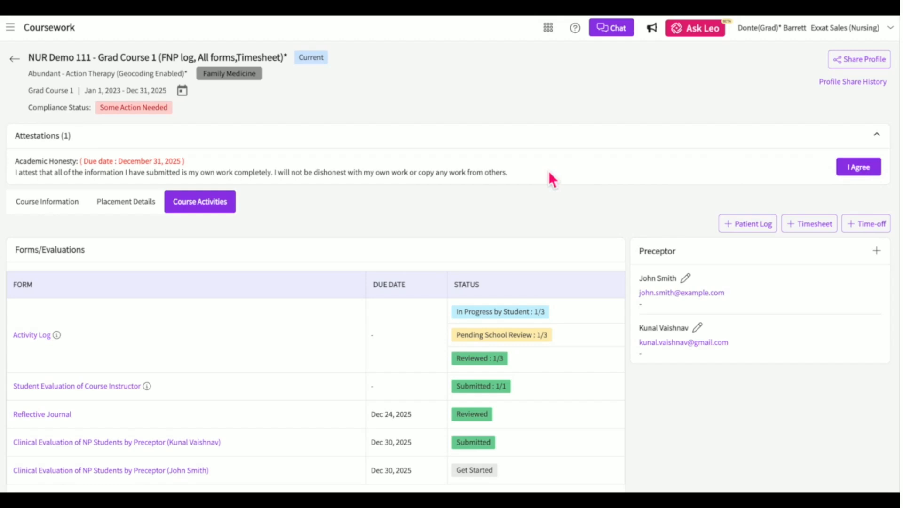
{"action": "scroll", "coordinate": [550, 173], "scroll_direction": "down", "scroll_amount": 1}
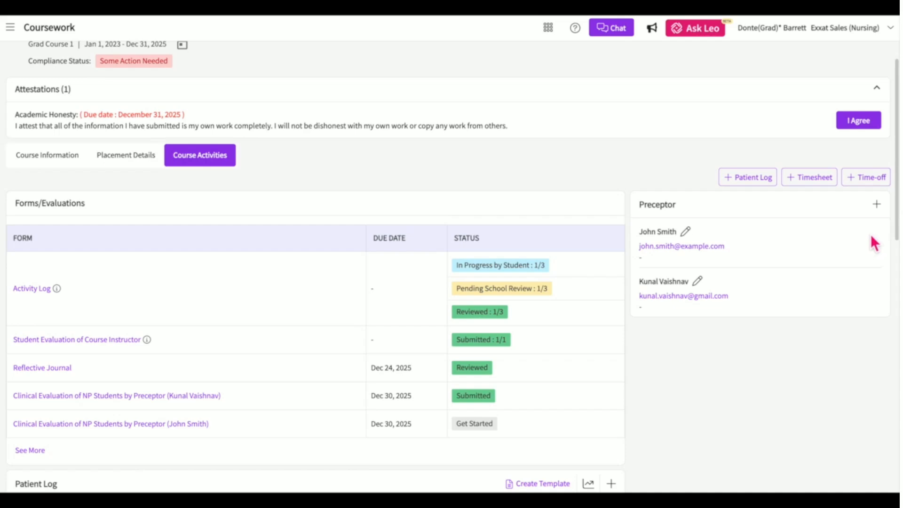
Enter a new preceptor's first name, last name, e-mail address and re-confirmed e-mail.
{"action": "left_click", "coordinate": [880, 211]}
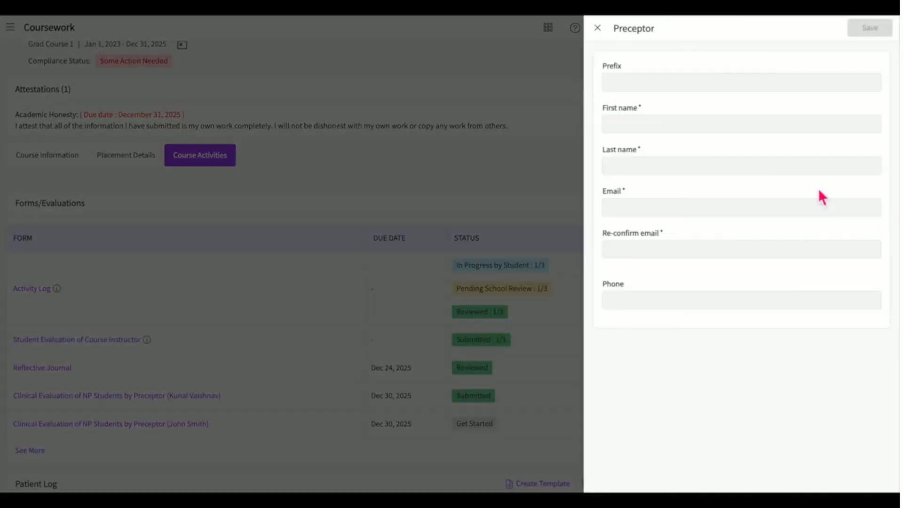
{"action": "left_click", "coordinate": [673, 124]}
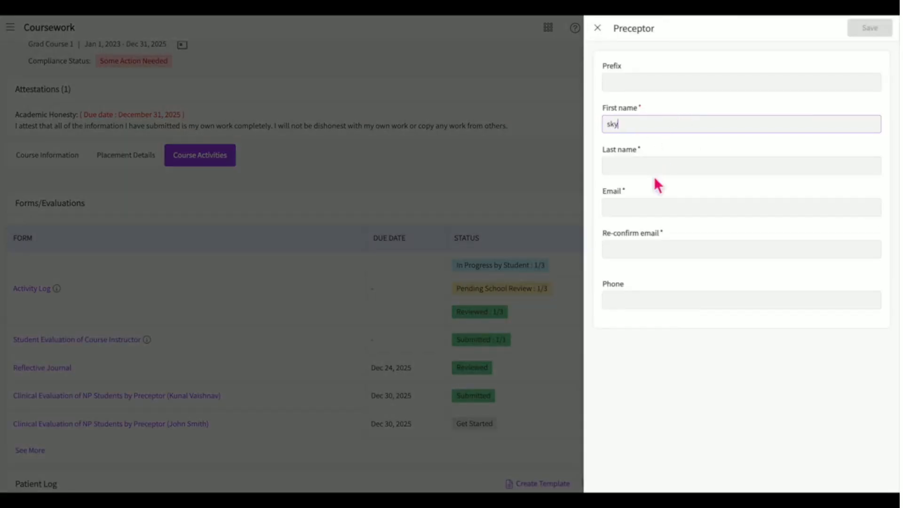
{"action": "left_click", "coordinate": [651, 170]}
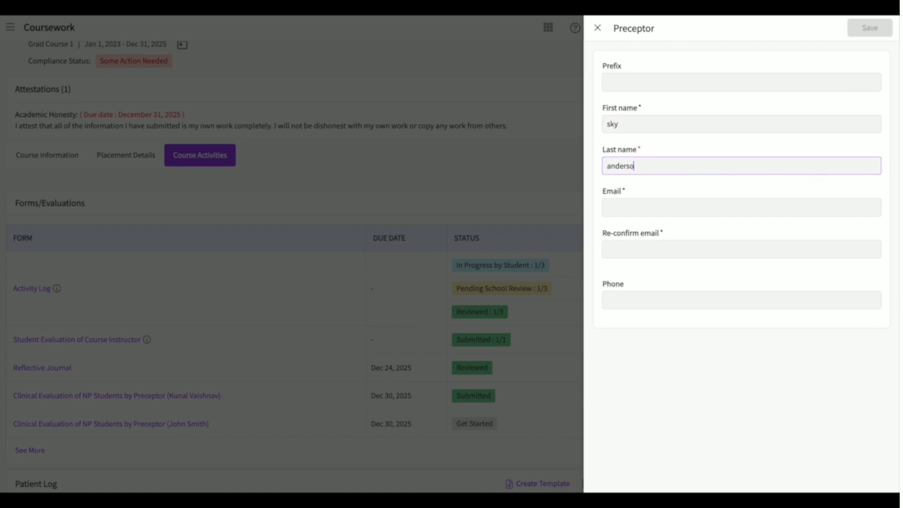
{"action": "left_click", "coordinate": [631, 208]}
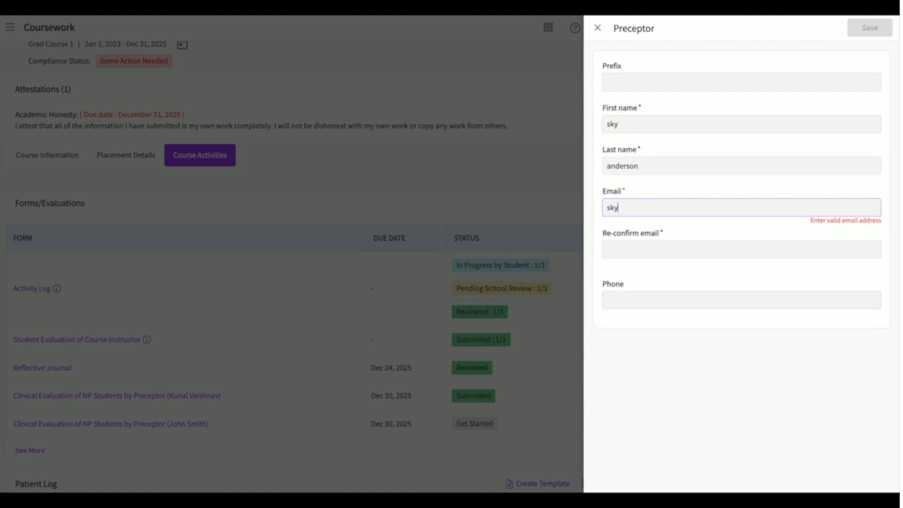
{"action": "key", "text": "Tab"}
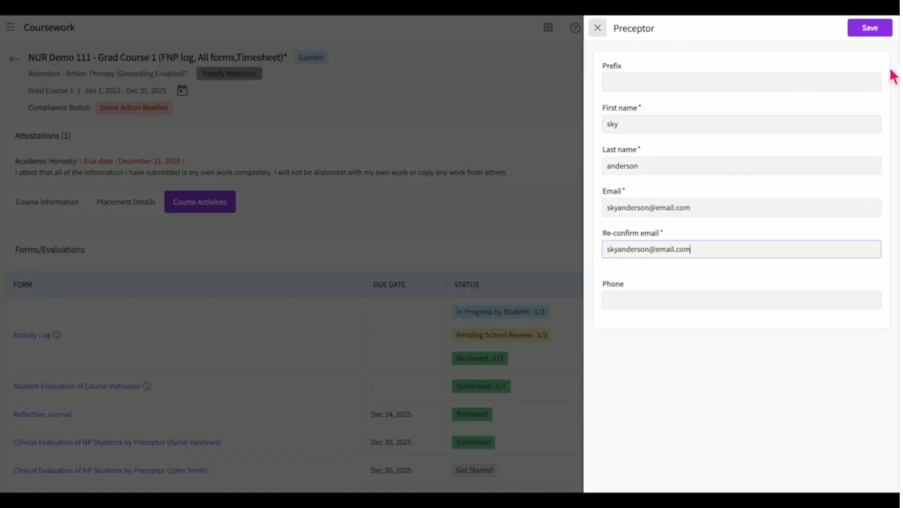
Save and confirm the new preceptor, then scroll to see it listed third.
{"action": "left_click", "coordinate": [876, 31]}
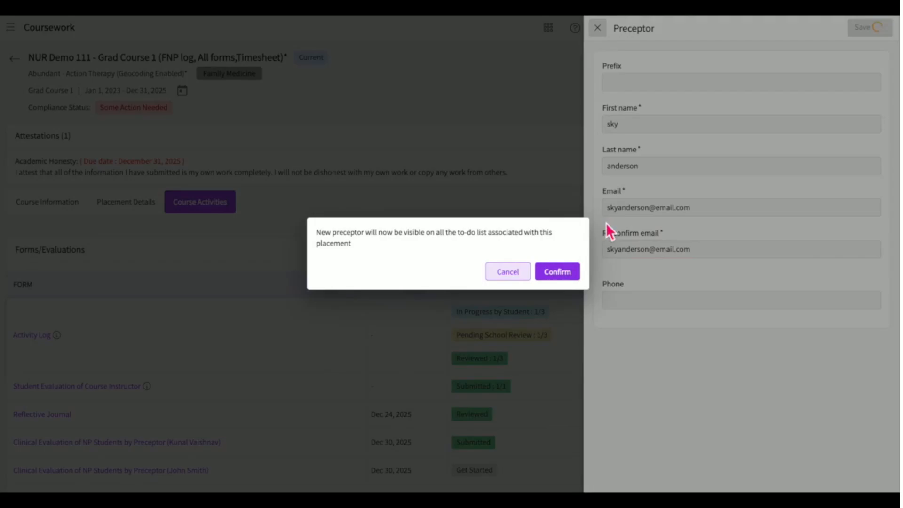
{"action": "left_click", "coordinate": [560, 269]}
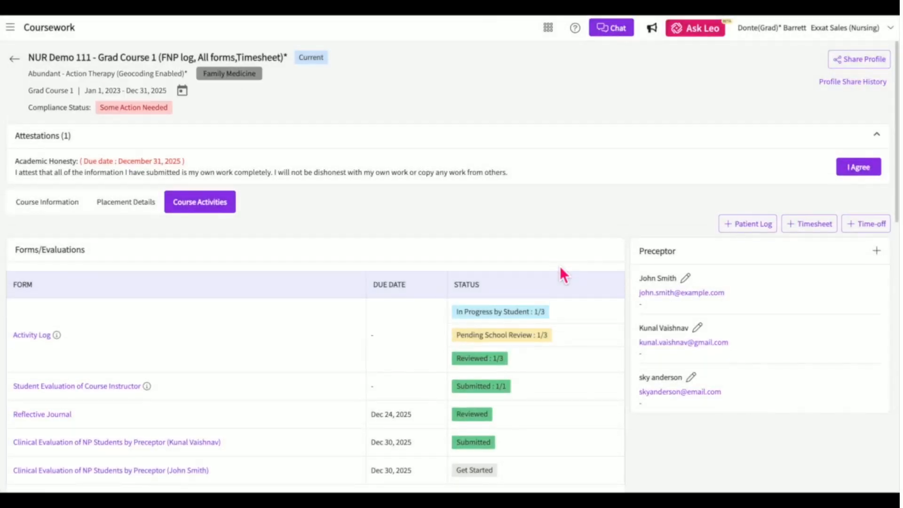
{"action": "scroll", "coordinate": [560, 266], "scroll_direction": "down", "scroll_amount": 1}
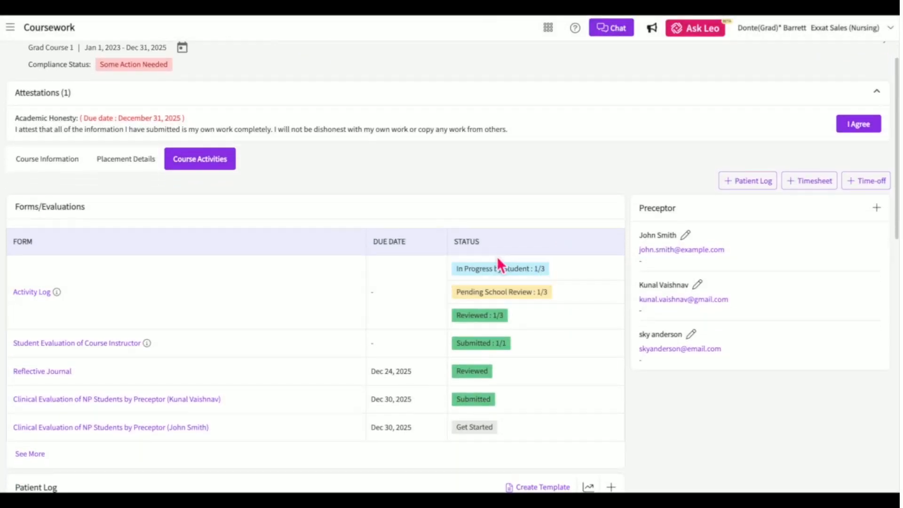
{"action": "scroll", "coordinate": [447, 376], "scroll_direction": "down", "scroll_amount": 6}
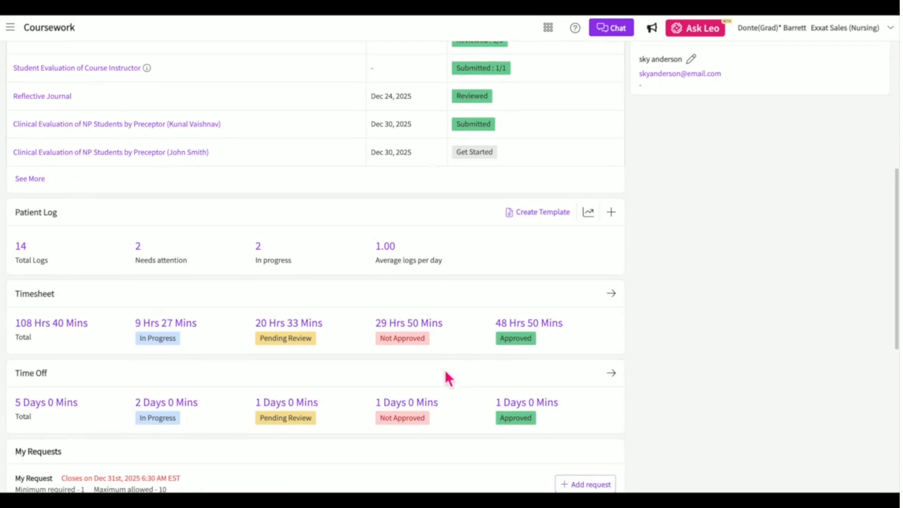
{"action": "scroll", "coordinate": [443, 391], "scroll_direction": "down", "scroll_amount": 1}
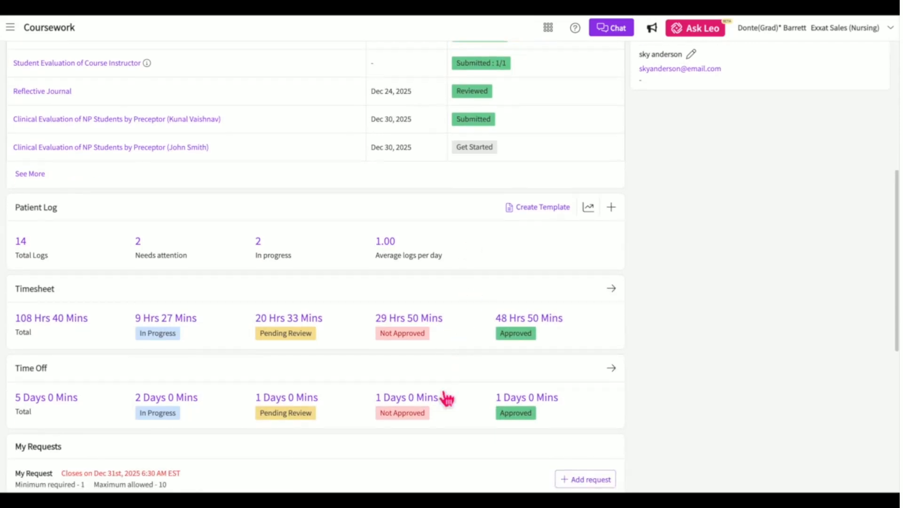
{"action": "scroll", "coordinate": [446, 398], "scroll_direction": "down", "scroll_amount": 4}
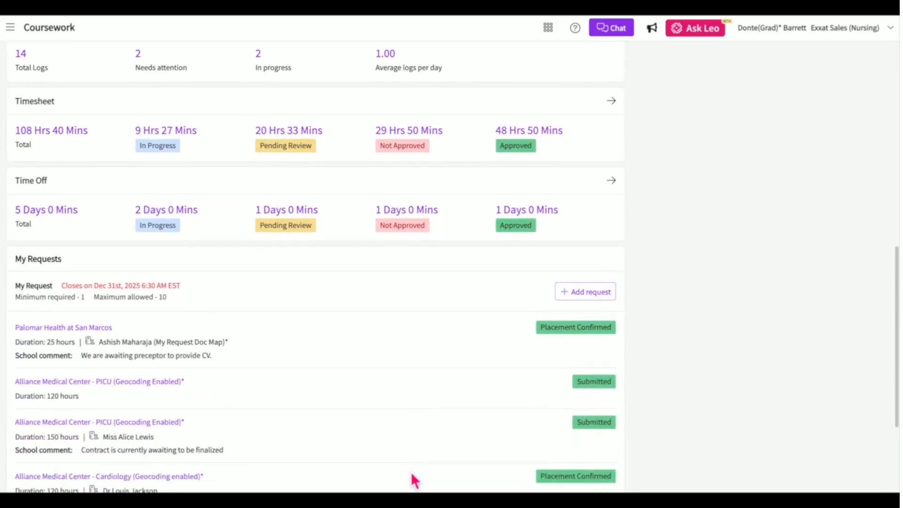
{"action": "scroll", "coordinate": [411, 473], "scroll_direction": "up", "scroll_amount": 5}
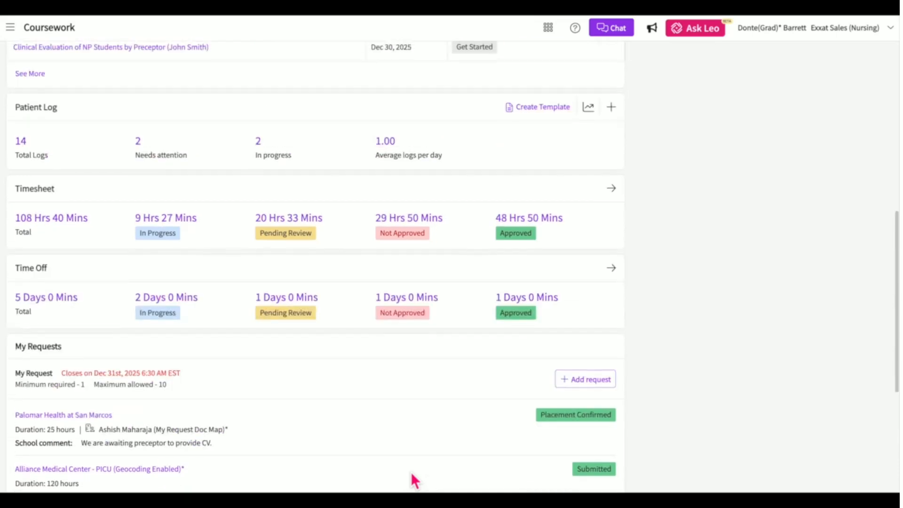
{"action": "scroll", "coordinate": [412, 473], "scroll_direction": "up", "scroll_amount": 6}
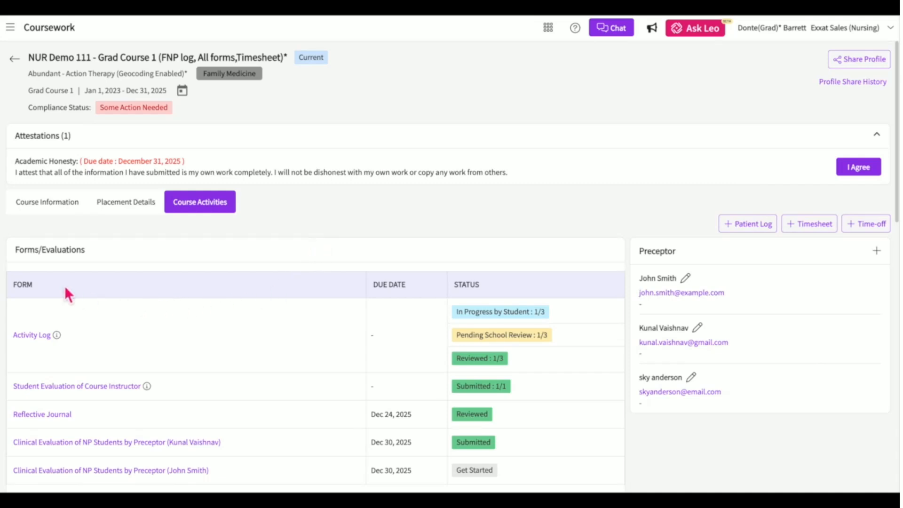
Expand the course's general information to all nine setup notes and open the All resources panel.
{"action": "left_click", "coordinate": [61, 214]}
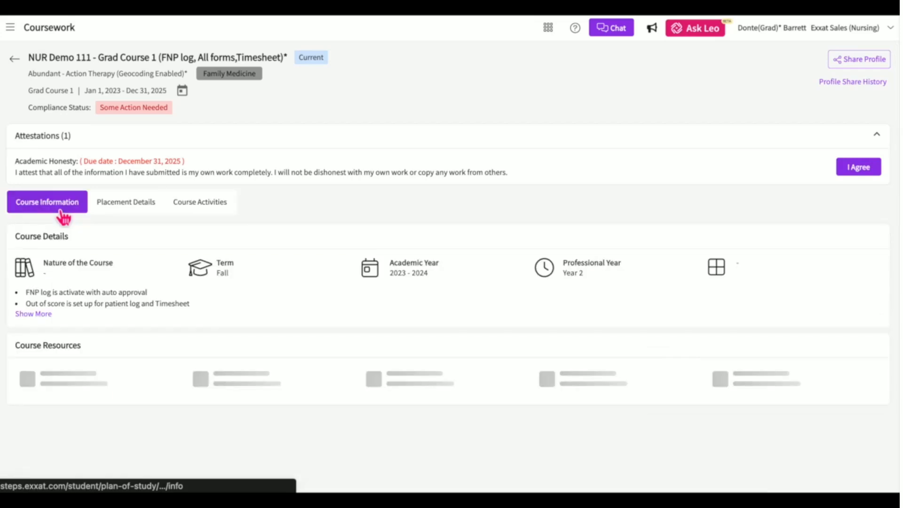
{"action": "left_click", "coordinate": [47, 320]}
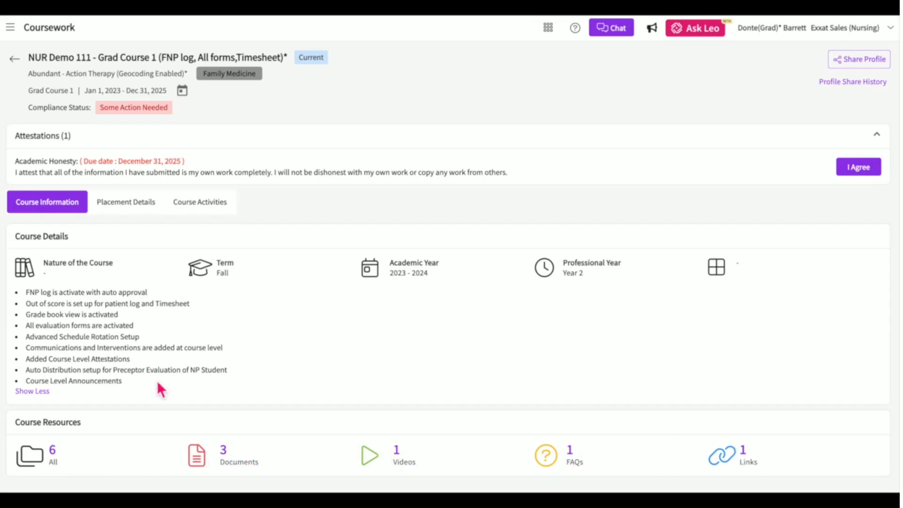
{"action": "left_click", "coordinate": [53, 459]}
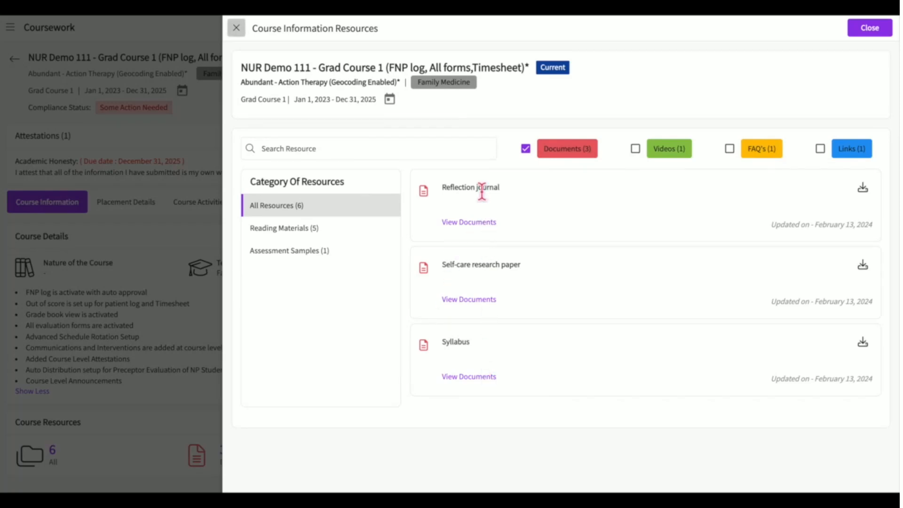
Include Videos, FAQ's and Links in the resource list and browse the results.
{"action": "left_click", "coordinate": [636, 149]}
{"action": "left_click", "coordinate": [729, 149]}
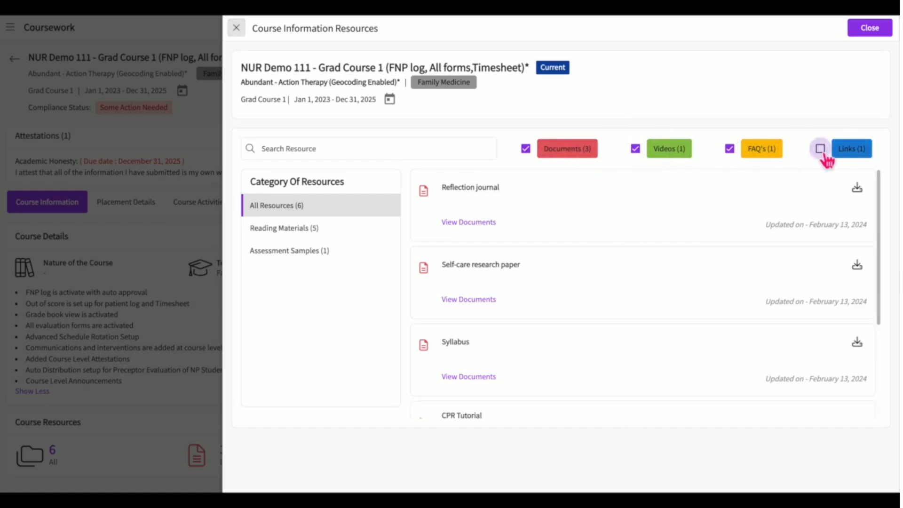
{"action": "left_click", "coordinate": [821, 149]}
{"action": "scroll", "coordinate": [545, 249], "scroll_direction": "down", "scroll_amount": 3}
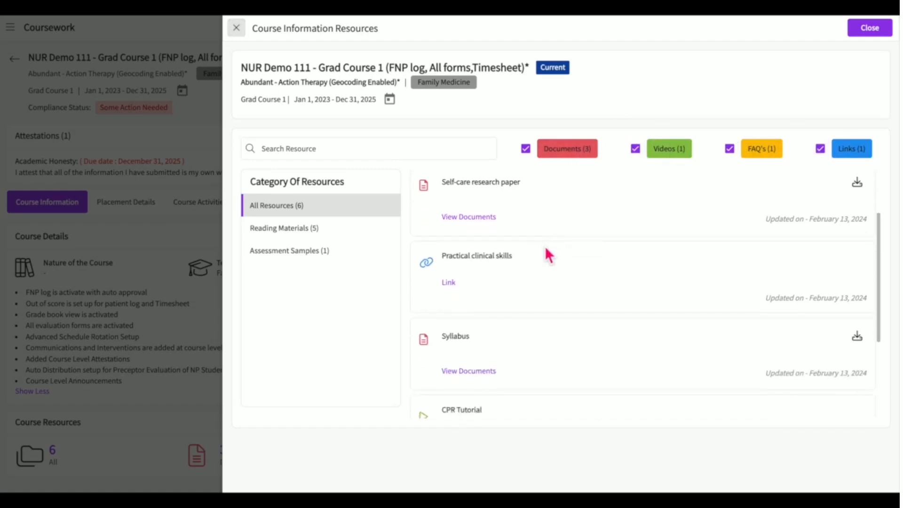
{"action": "scroll", "coordinate": [546, 250], "scroll_direction": "up", "scroll_amount": 3}
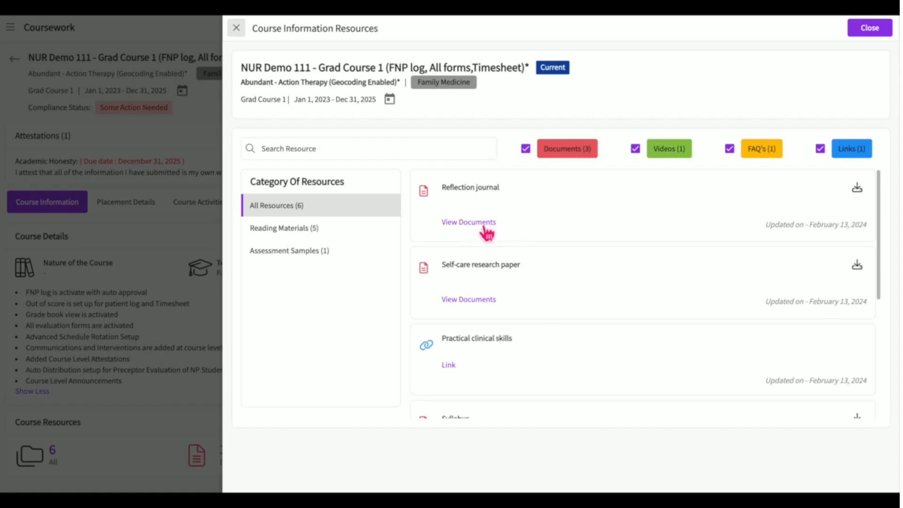
{"action": "scroll", "coordinate": [485, 230], "scroll_direction": "down", "scroll_amount": 5}
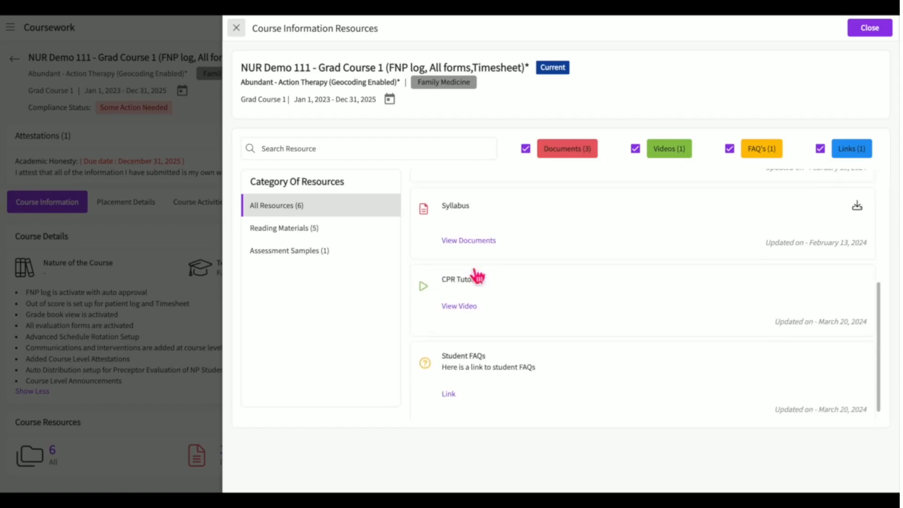
{"action": "scroll", "coordinate": [464, 319], "scroll_direction": "down", "scroll_amount": 1}
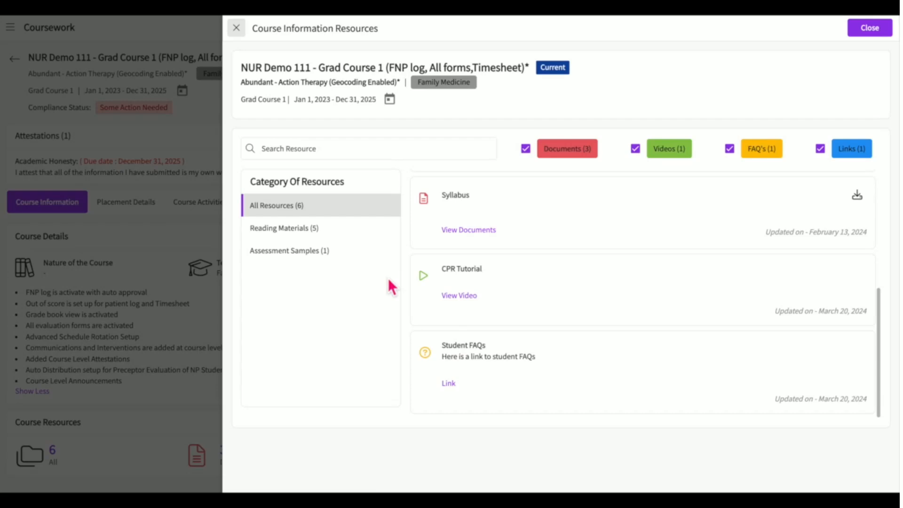
Browse the Reading Materials and Assessment Samples categories, then close the resources panel.
{"action": "left_click", "coordinate": [350, 231]}
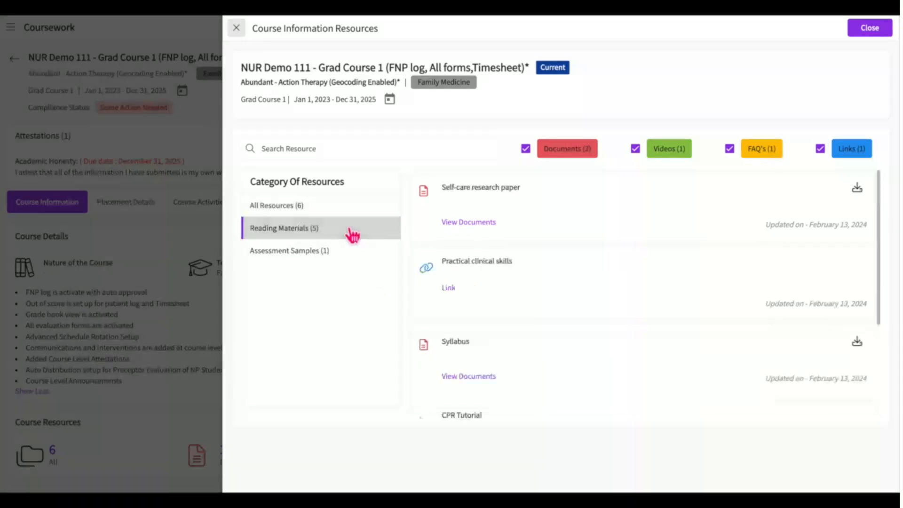
{"action": "scroll", "coordinate": [494, 231], "scroll_direction": "down", "scroll_amount": 3}
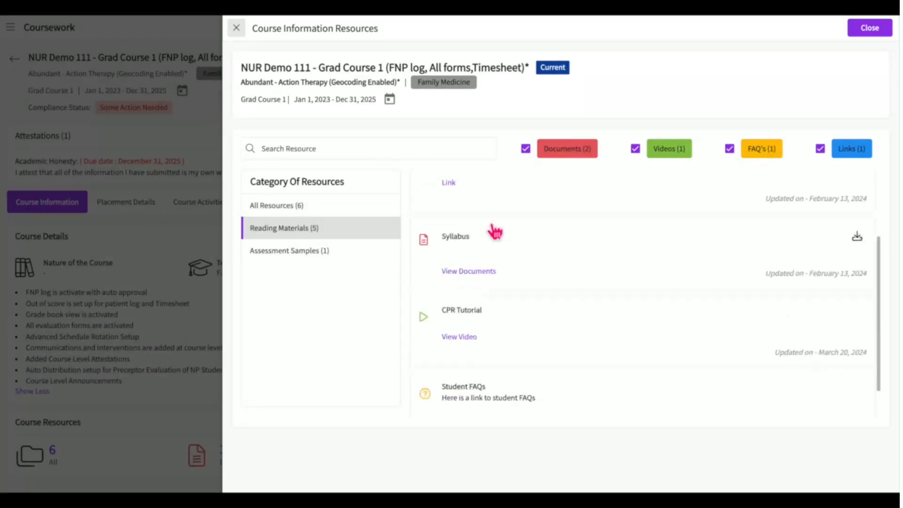
{"action": "left_click", "coordinate": [345, 264]}
{"action": "left_click", "coordinate": [349, 244]}
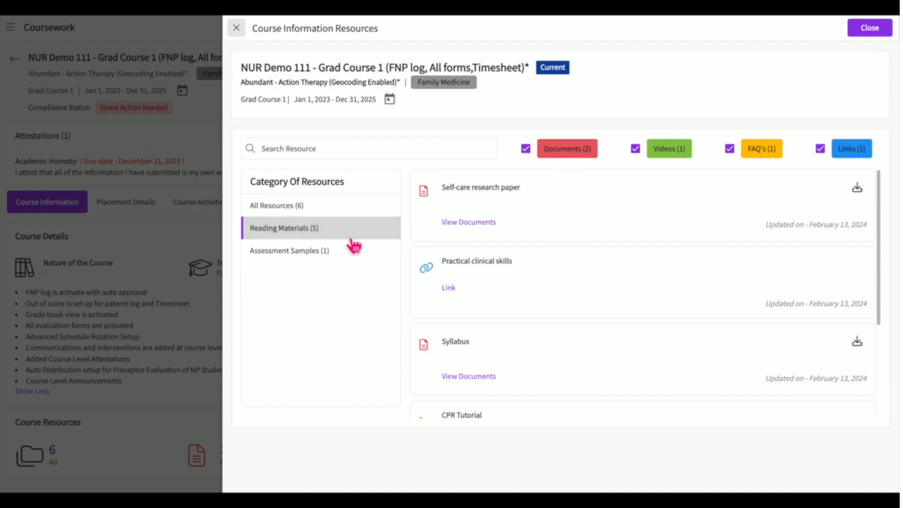
{"action": "left_click", "coordinate": [236, 29]}
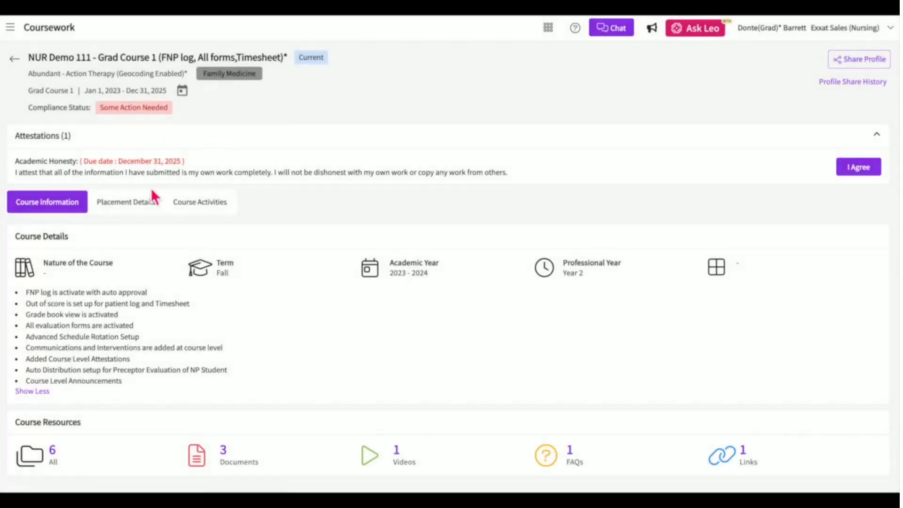
Show Placement Details and scroll to the location requirements table with COVID Attestation uploaded.
{"action": "left_click", "coordinate": [127, 213]}
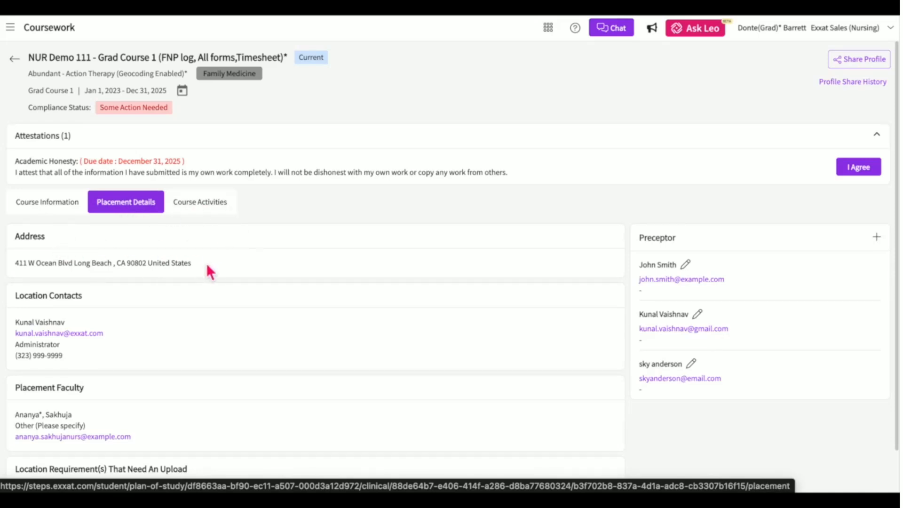
{"action": "scroll", "coordinate": [217, 269], "scroll_direction": "down", "scroll_amount": 2}
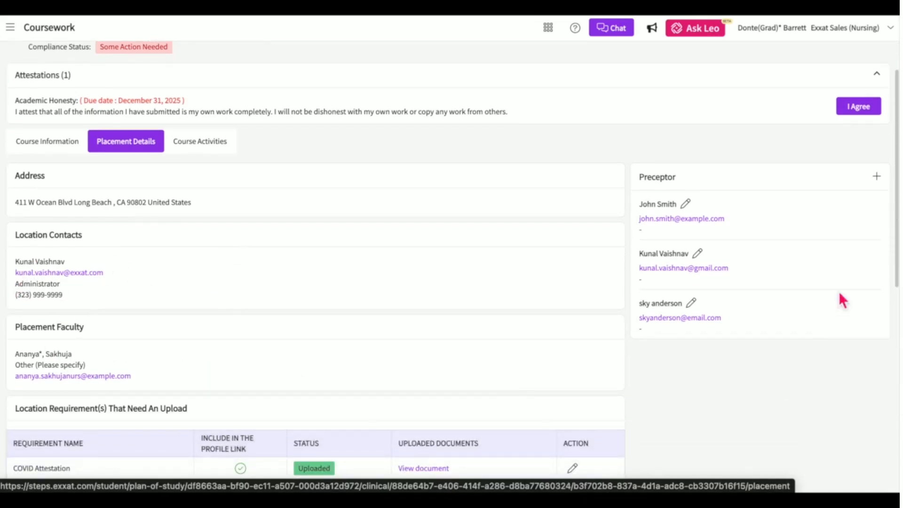
{"action": "scroll", "coordinate": [417, 382], "scroll_direction": "down", "scroll_amount": 4}
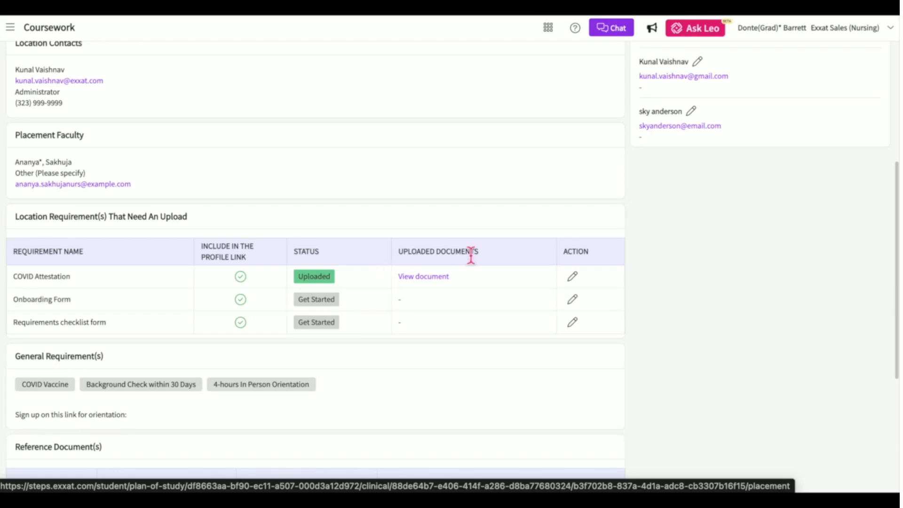
{"action": "left_click", "coordinate": [575, 301]}
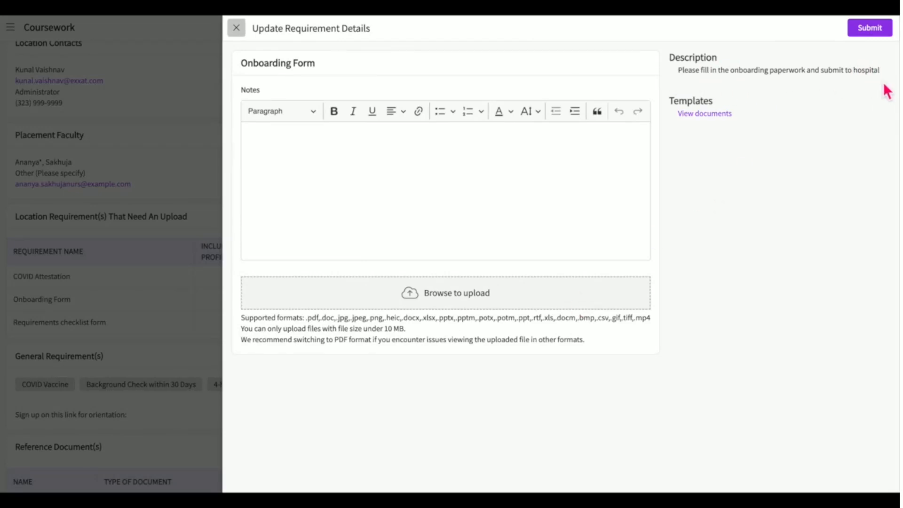
{"action": "left_click", "coordinate": [709, 115]}
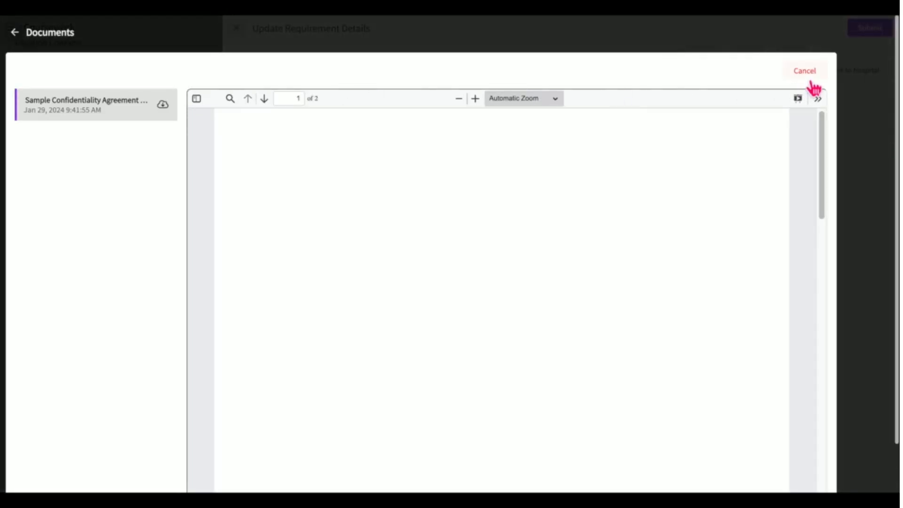
{"action": "left_click", "coordinate": [806, 71]}
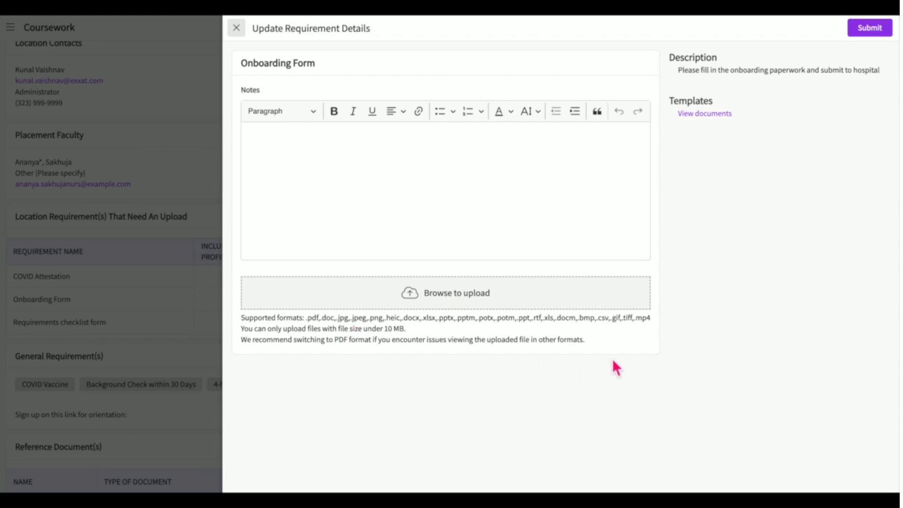
{"action": "left_click", "coordinate": [430, 171]}
{"action": "left_click", "coordinate": [876, 29]}
{"action": "left_click", "coordinate": [238, 30]}
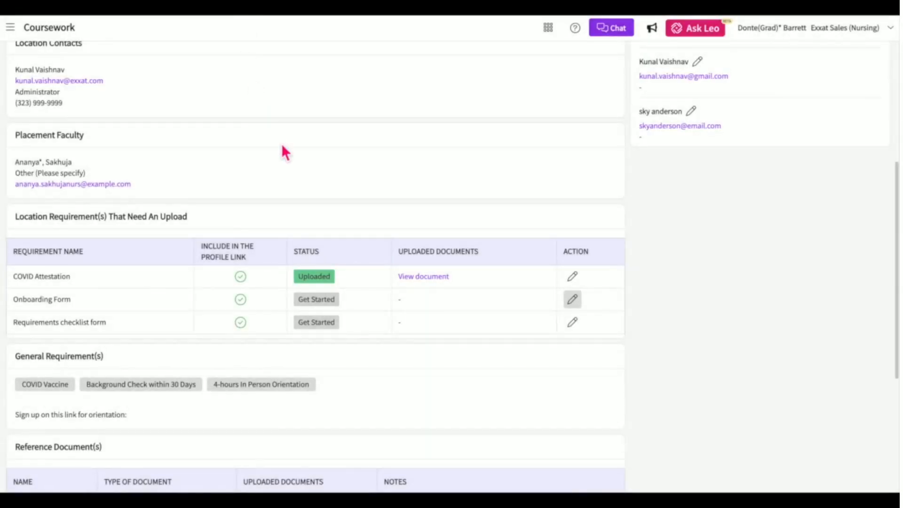
{"action": "scroll", "coordinate": [281, 143], "scroll_direction": "down", "scroll_amount": 3}
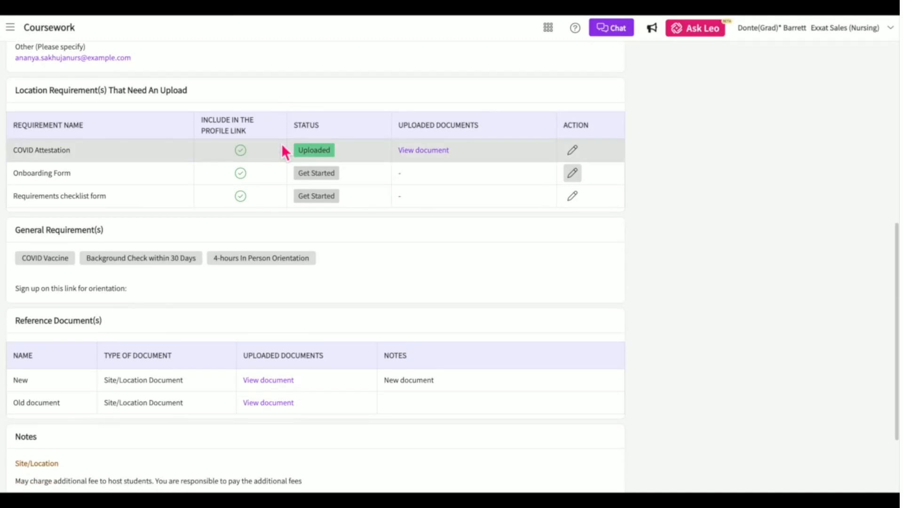
{"action": "left_click", "coordinate": [444, 152]}
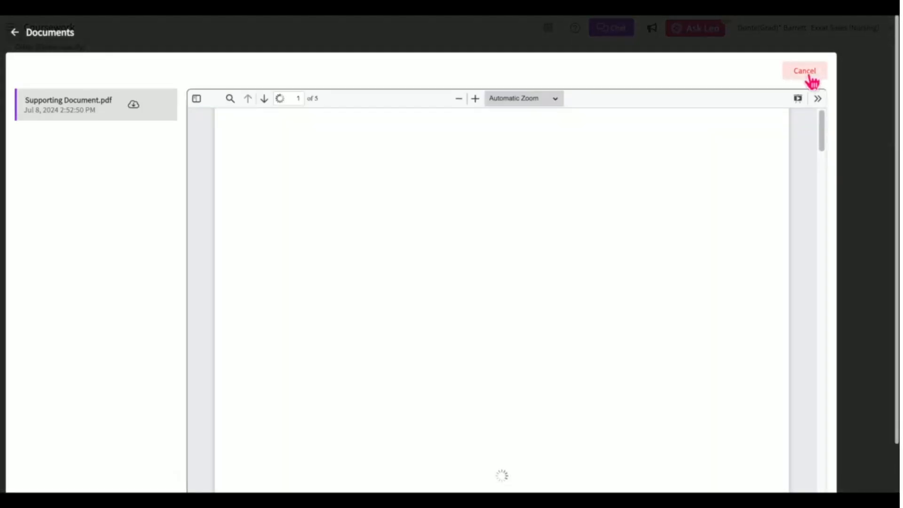
{"action": "left_click", "coordinate": [806, 79]}
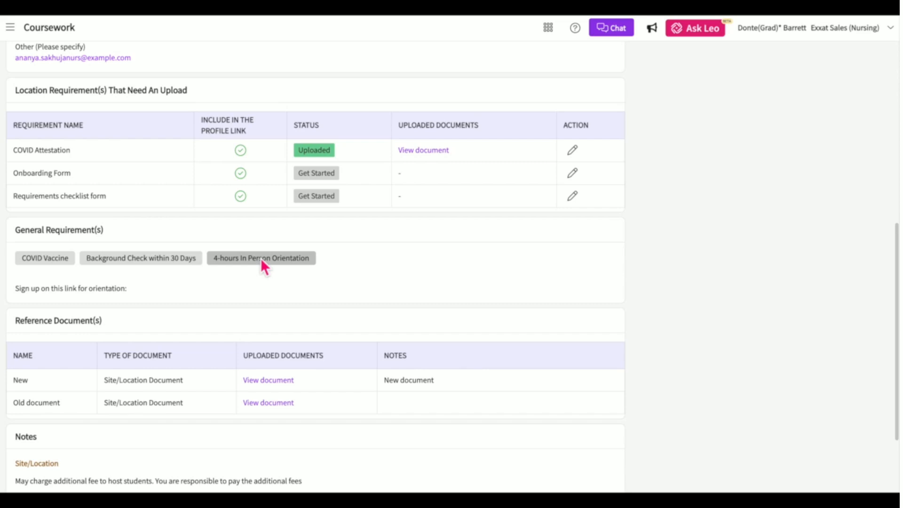
{"action": "scroll", "coordinate": [106, 321], "scroll_direction": "down", "scroll_amount": 1}
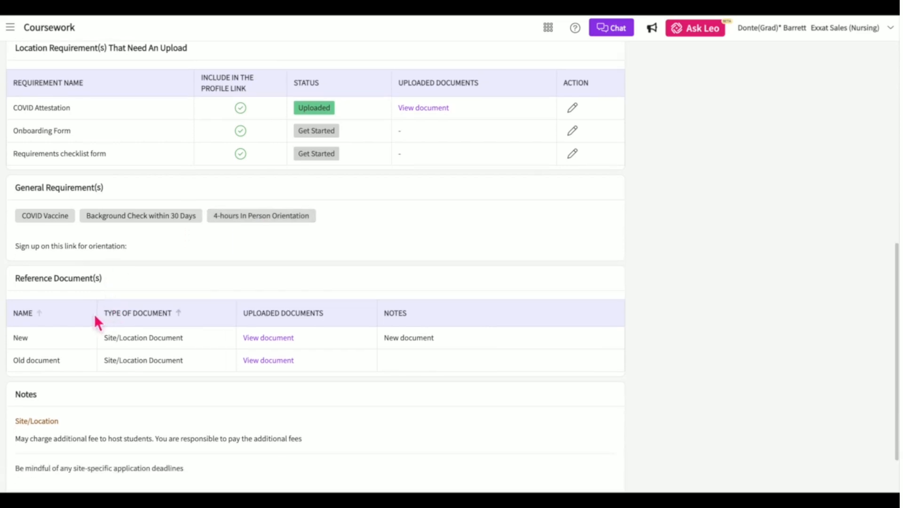
{"action": "scroll", "coordinate": [96, 320], "scroll_direction": "down", "scroll_amount": 1}
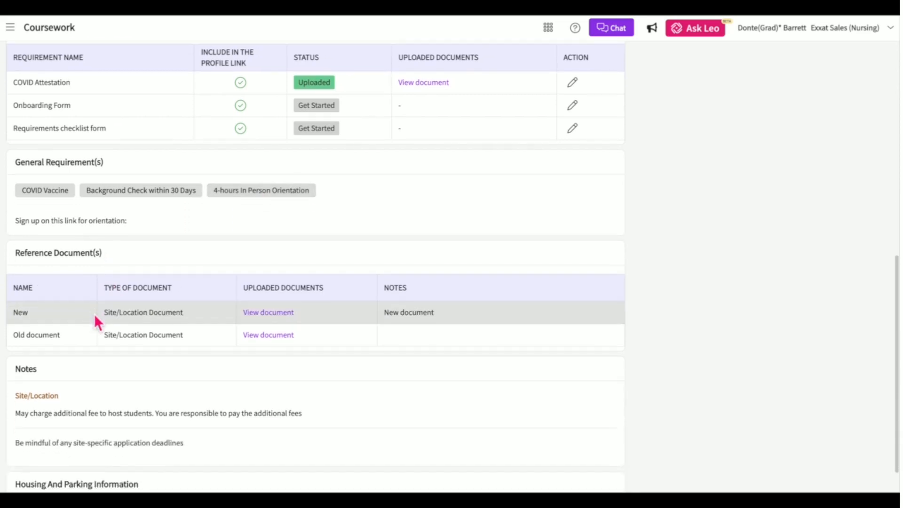
{"action": "scroll", "coordinate": [96, 322], "scroll_direction": "up", "scroll_amount": 1}
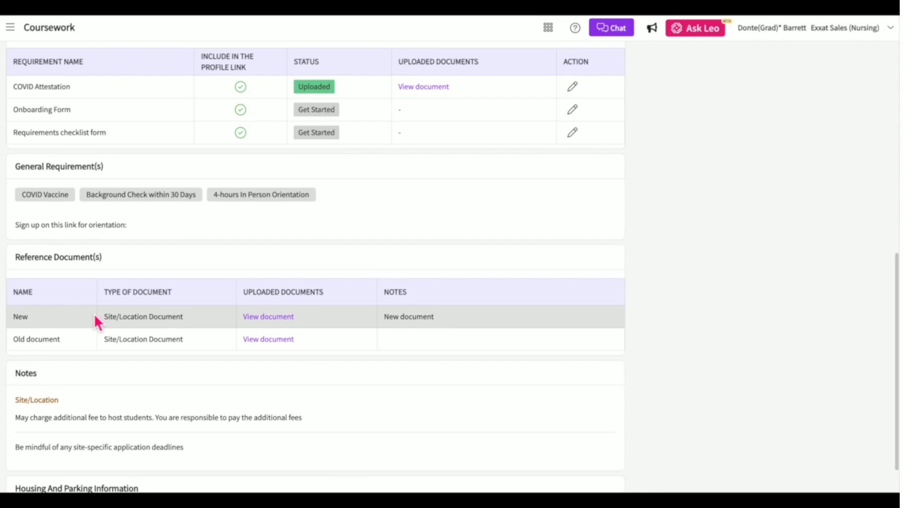
{"action": "left_click", "coordinate": [278, 318]}
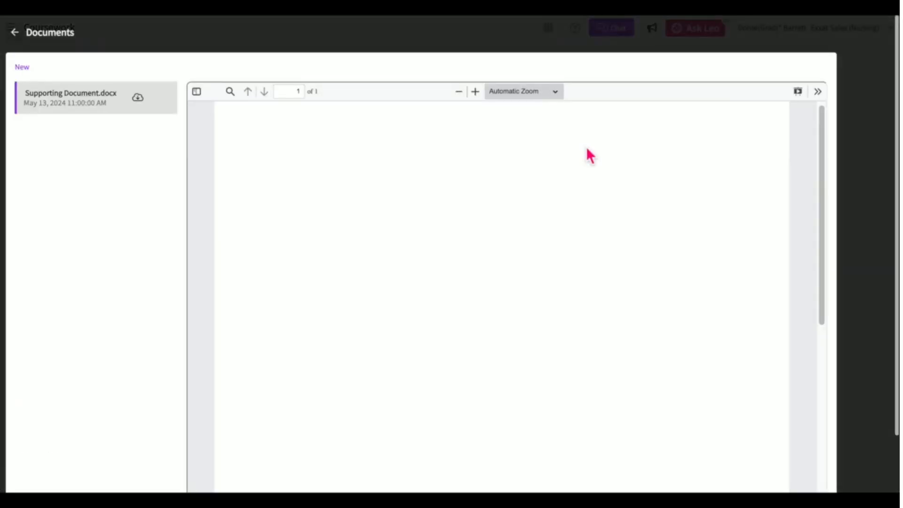
{"action": "left_click", "coordinate": [14, 32]}
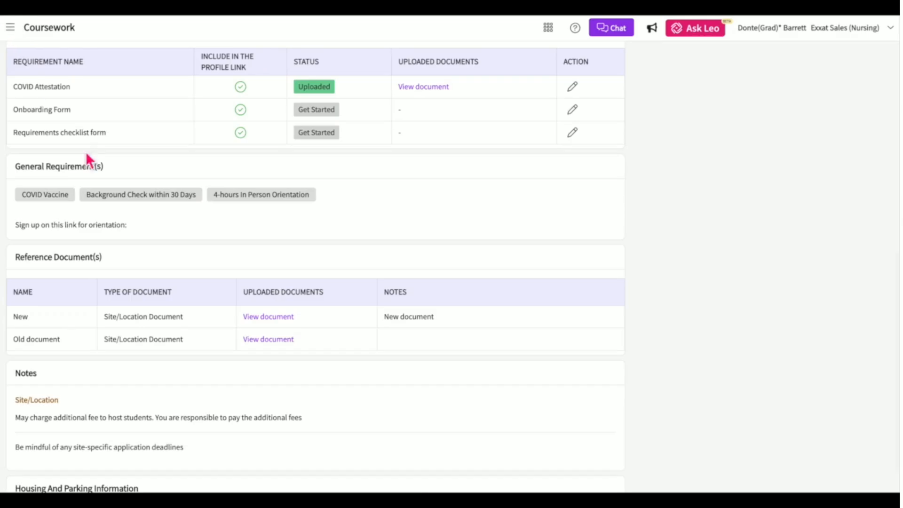
{"action": "scroll", "coordinate": [161, 340], "scroll_direction": "down", "scroll_amount": 1}
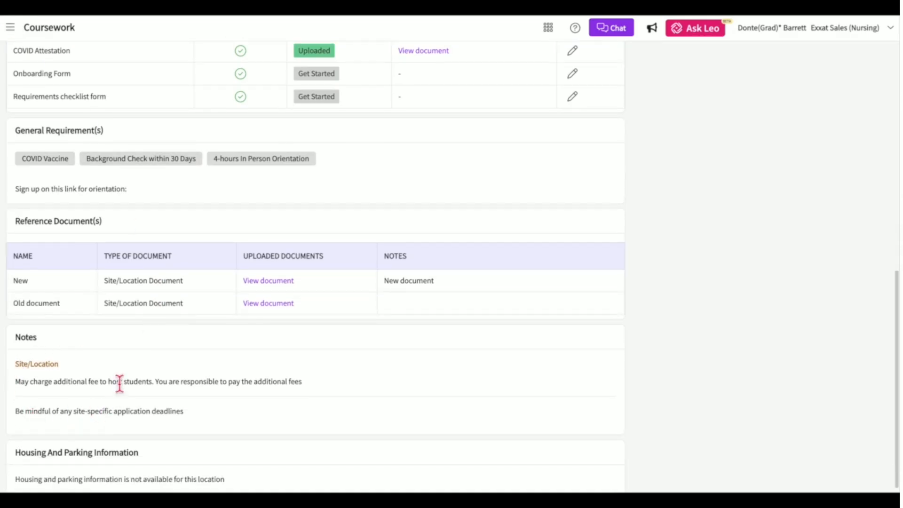
{"action": "scroll", "coordinate": [119, 383], "scroll_direction": "down", "scroll_amount": 1}
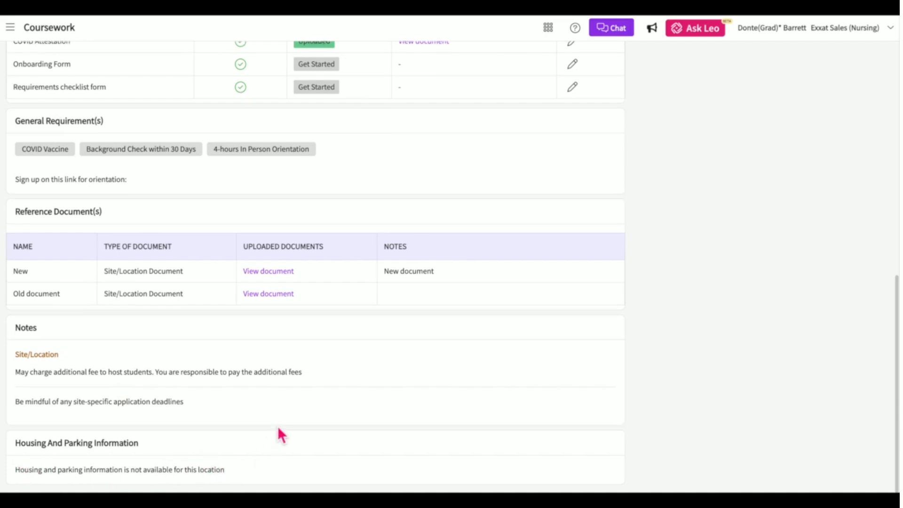
{"action": "scroll", "coordinate": [278, 433], "scroll_direction": "up", "scroll_amount": 9}
{"action": "scroll", "coordinate": [278, 427], "scroll_direction": "up", "scroll_amount": 2}
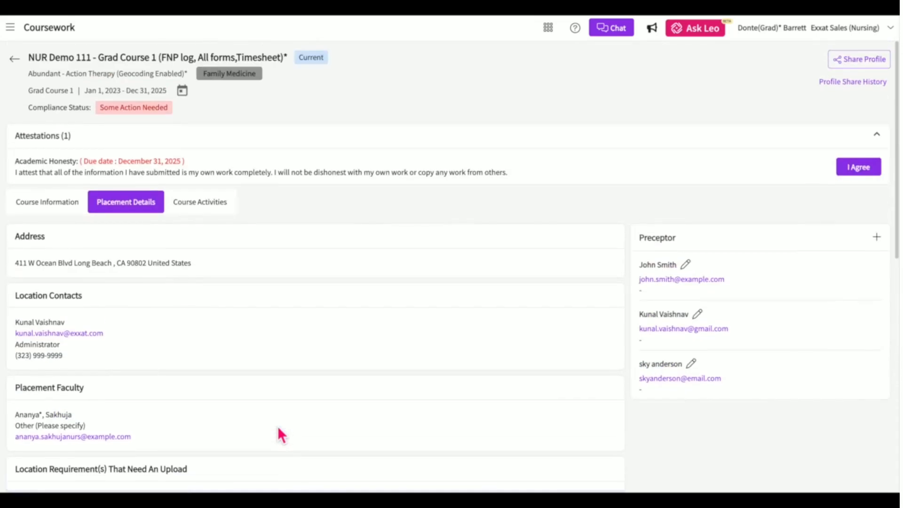
Share the profile, including contact information and compliance documents, with the preceptor's e-mail address.
{"action": "left_click", "coordinate": [875, 65]}
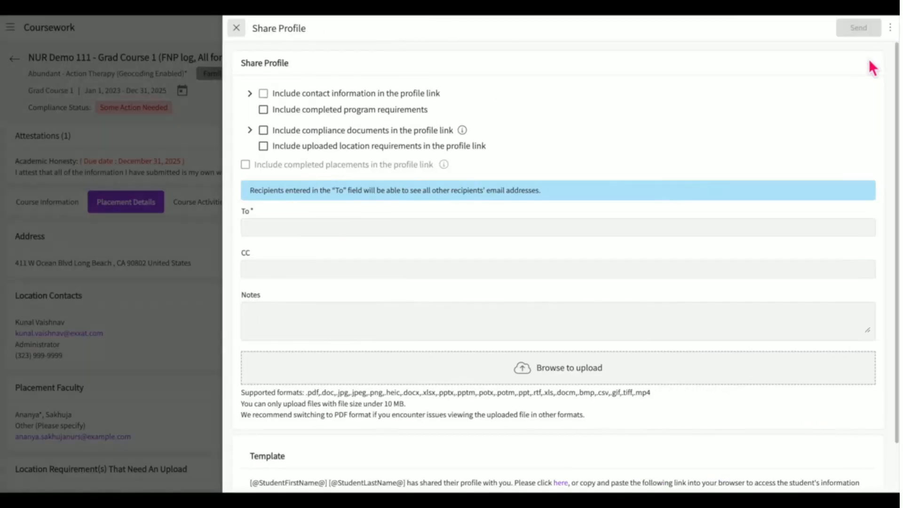
{"action": "left_click", "coordinate": [264, 93]}
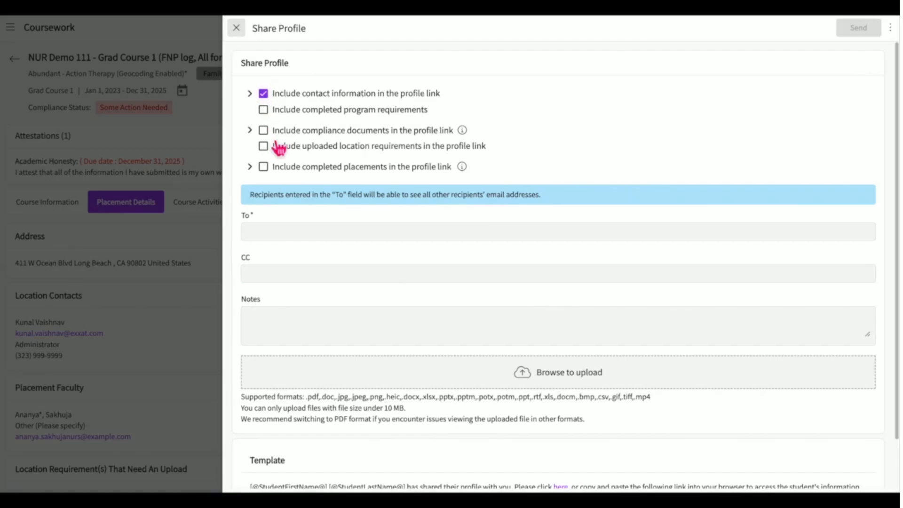
{"action": "left_click", "coordinate": [264, 130]}
{"action": "left_click", "coordinate": [259, 231]}
{"action": "key", "text": "Return"}
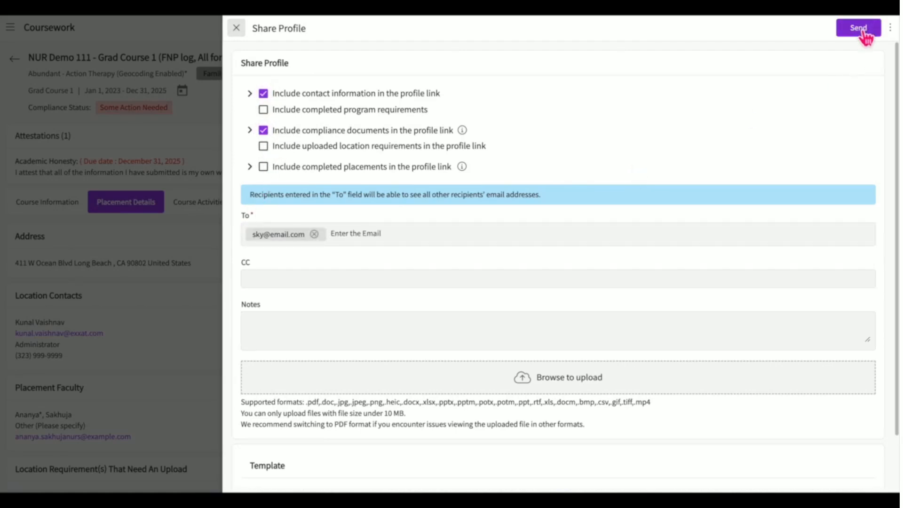
{"action": "left_click", "coordinate": [238, 30]}
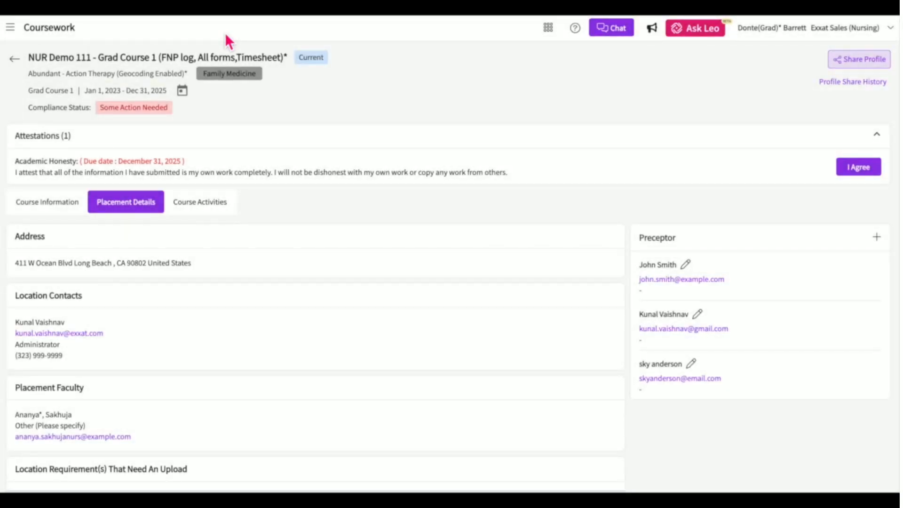
From the Do Not Require Placement course list, open NUR Demo 912 - Didactic Course and view its Documents.
{"action": "left_click", "coordinate": [14, 59]}
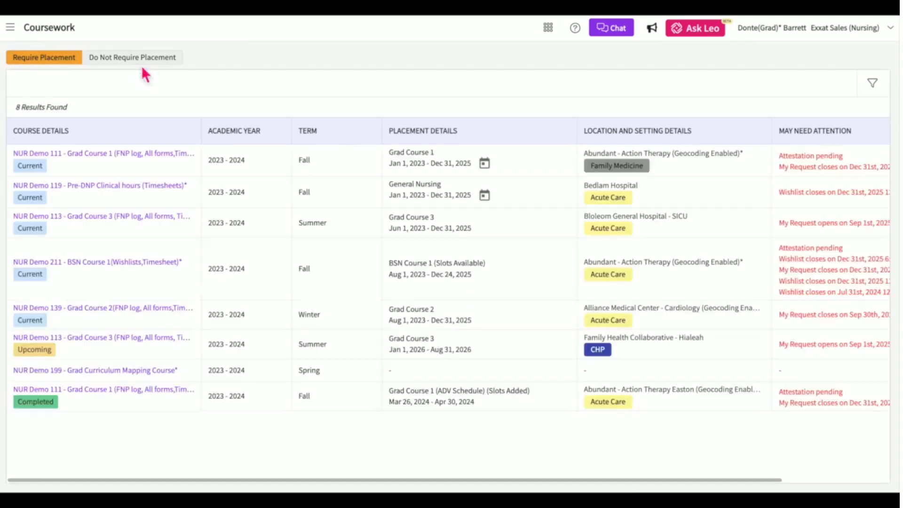
{"action": "left_click", "coordinate": [148, 66]}
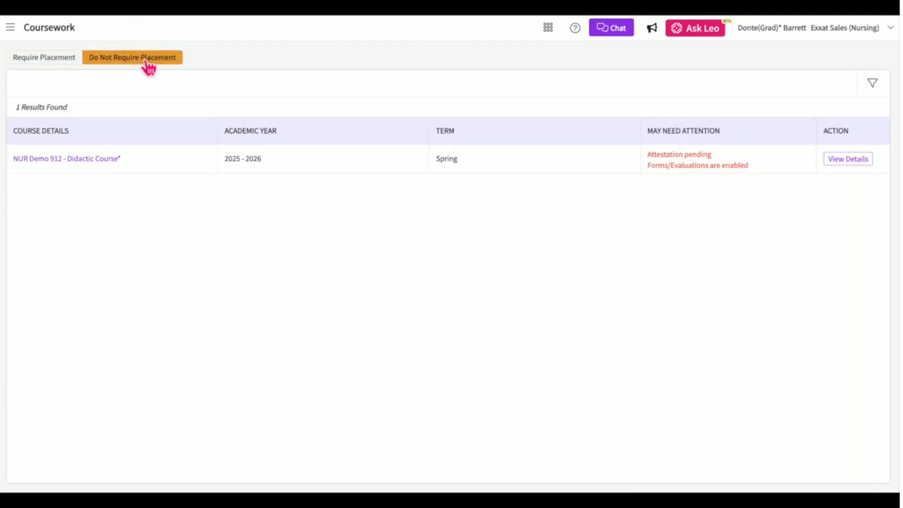
{"action": "left_click", "coordinate": [86, 162]}
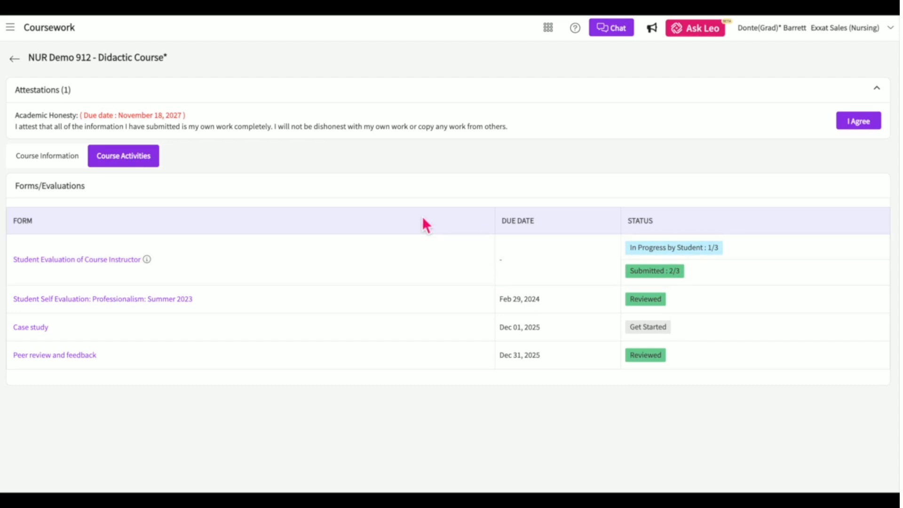
{"action": "left_click", "coordinate": [72, 165]}
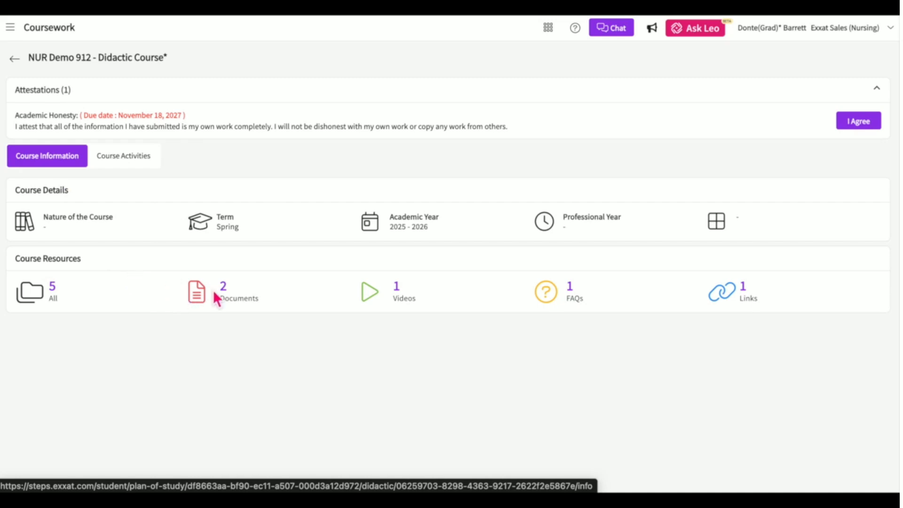
{"action": "left_click", "coordinate": [230, 295]}
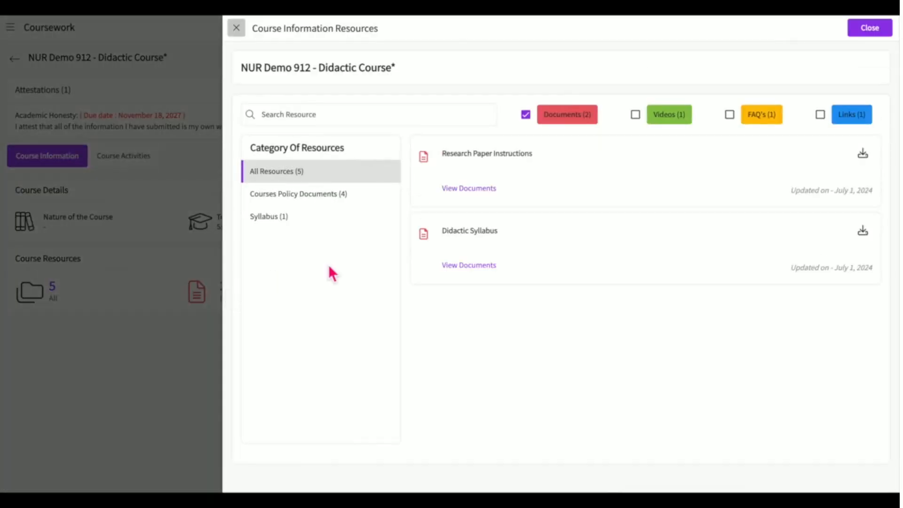
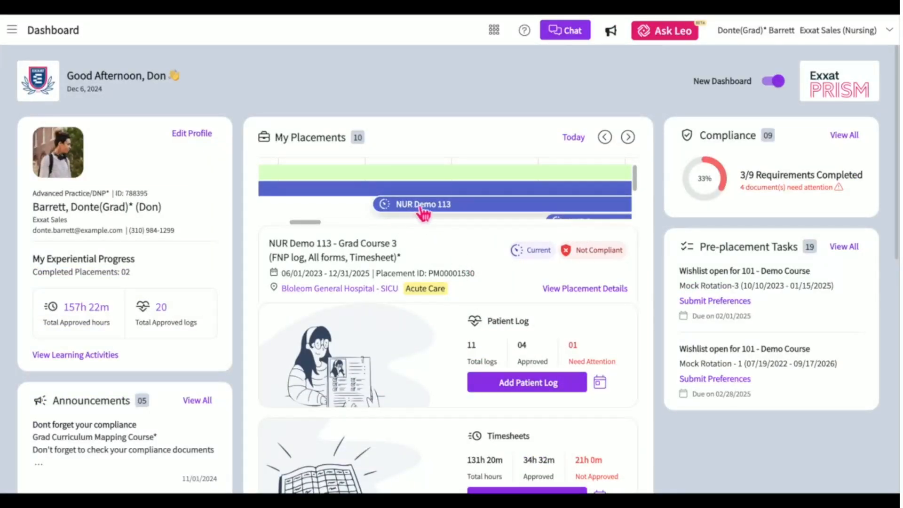
Scroll the dashboard and open all forms for the current NUR Demo 113 - Grad Course 3 placement.
{"action": "scroll", "coordinate": [423, 212], "scroll_direction": "right", "scroll_amount": 2}
{"action": "scroll", "coordinate": [436, 301], "scroll_direction": "down", "scroll_amount": 4}
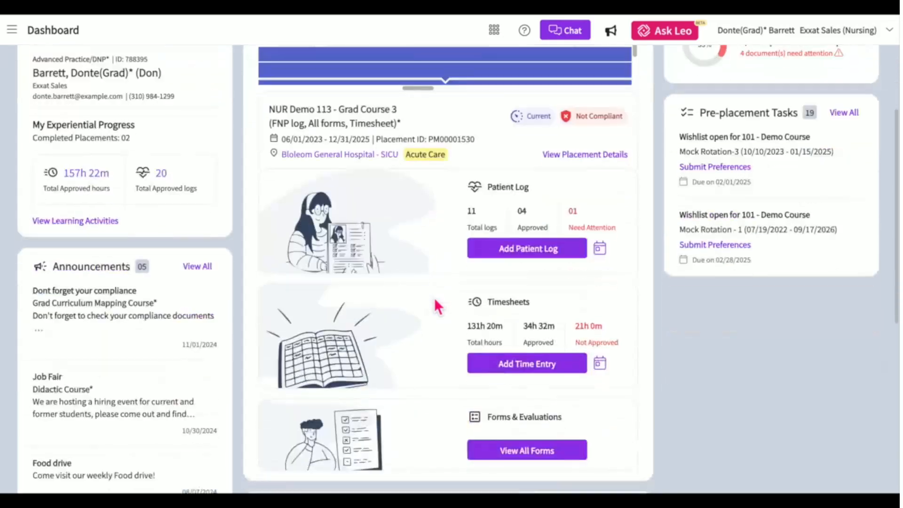
{"action": "left_click", "coordinate": [513, 395]}
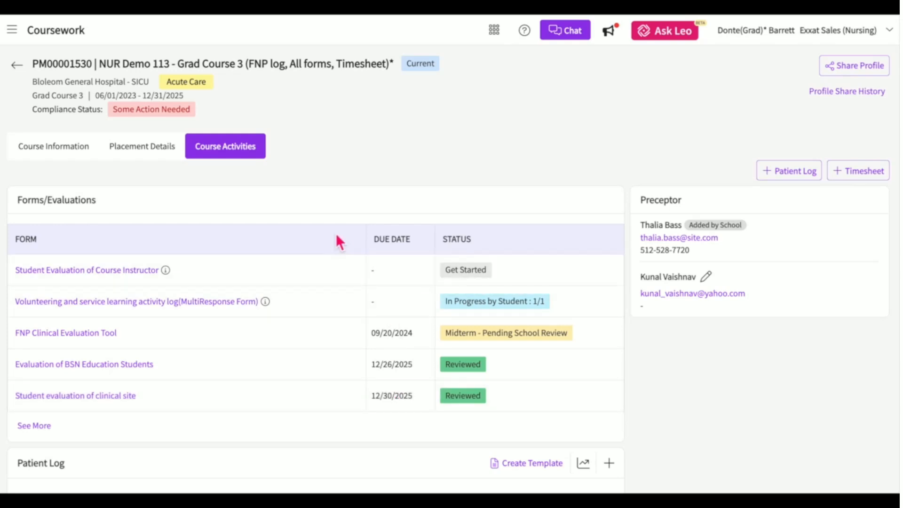
Open the Student Evaluation of the Fieldwork Experience form and review its instructions.
{"action": "left_click", "coordinate": [115, 276]}
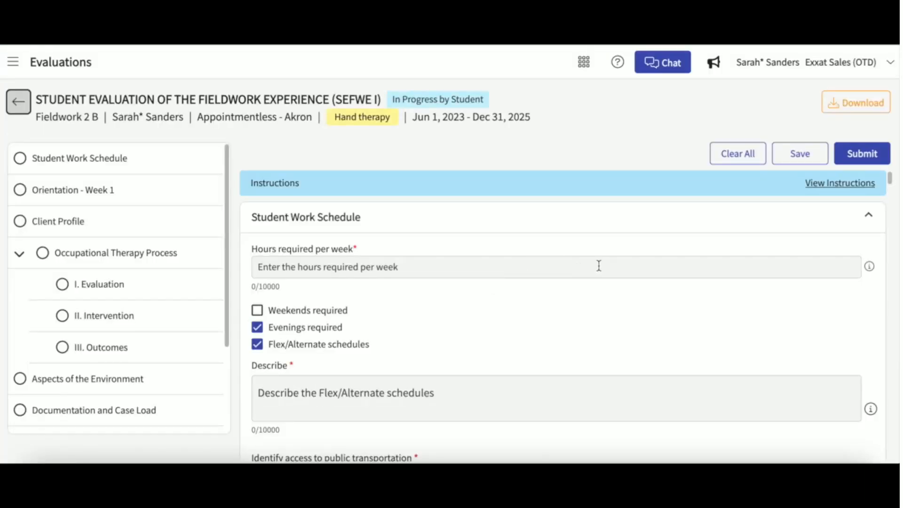
{"action": "scroll", "coordinate": [565, 263], "scroll_direction": "down", "scroll_amount": 1}
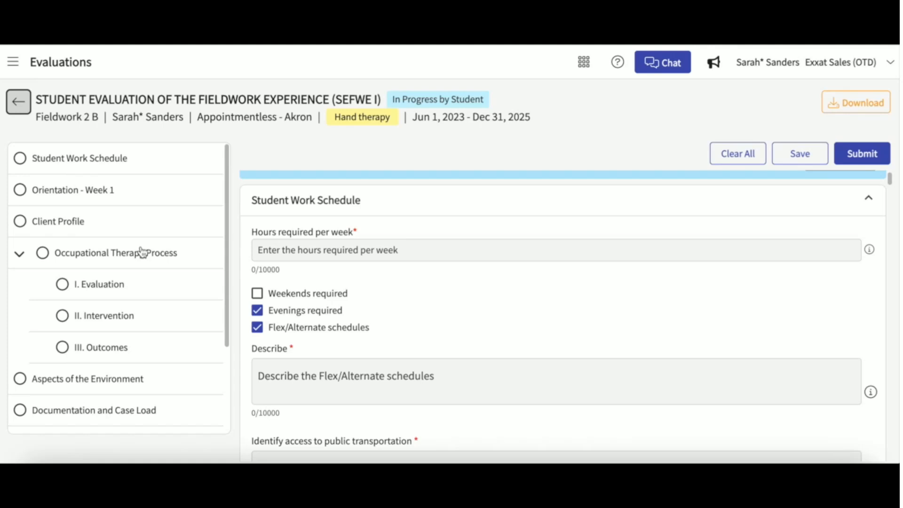
{"action": "scroll", "coordinate": [141, 252], "scroll_direction": "down", "scroll_amount": 3}
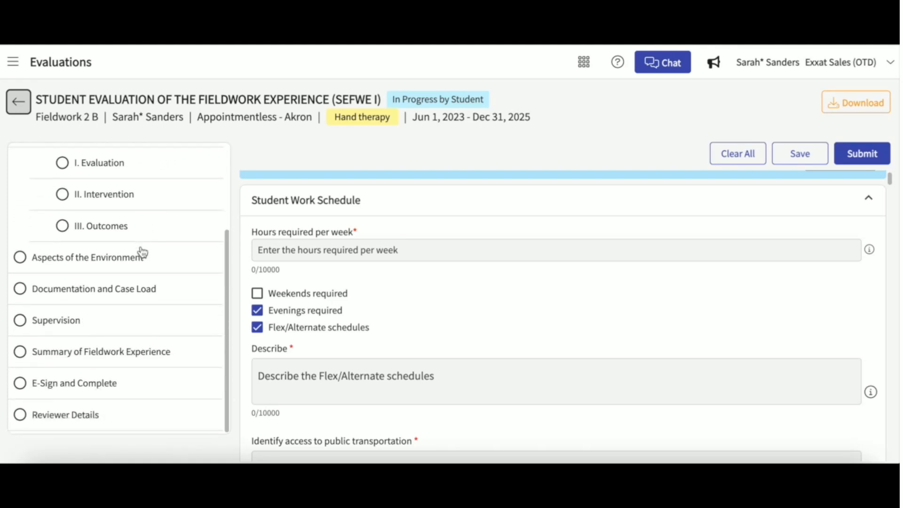
{"action": "scroll", "coordinate": [142, 253], "scroll_direction": "up", "scroll_amount": 3}
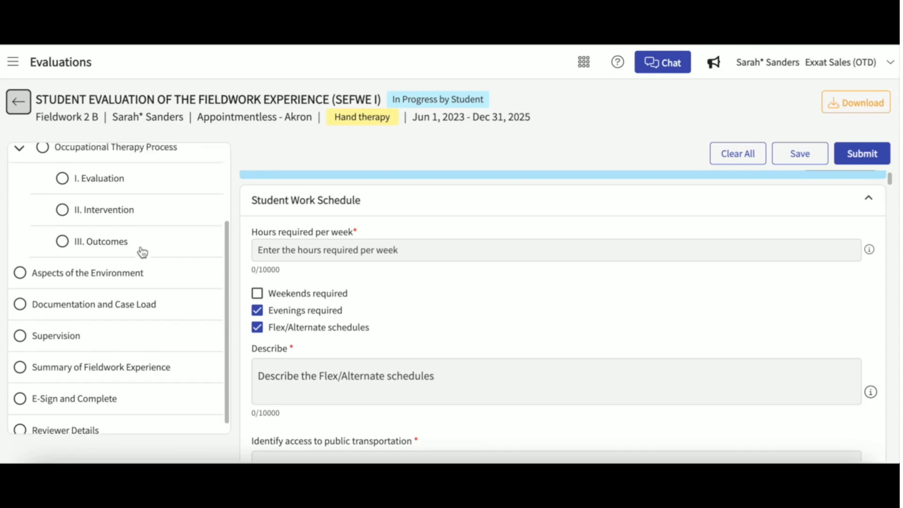
{"action": "scroll", "coordinate": [143, 253], "scroll_direction": "up", "scroll_amount": 1}
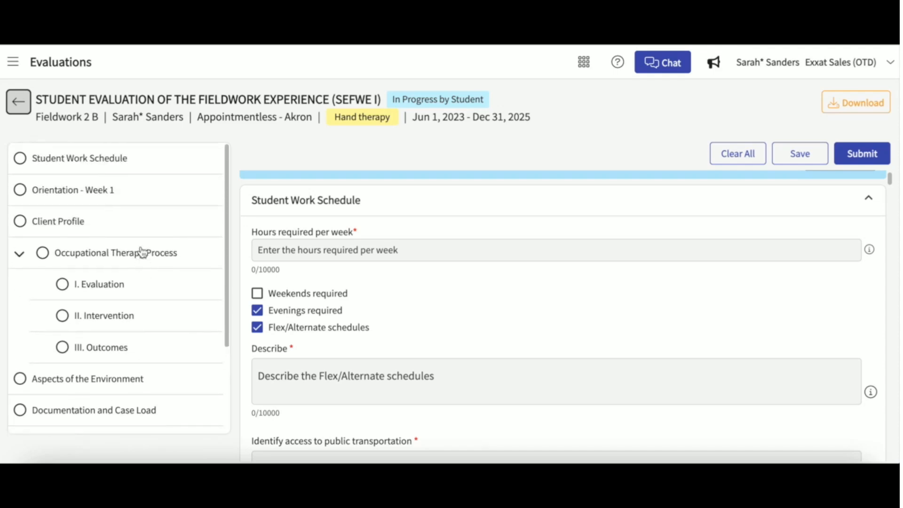
{"action": "scroll", "coordinate": [858, 202], "scroll_direction": "up", "scroll_amount": 1}
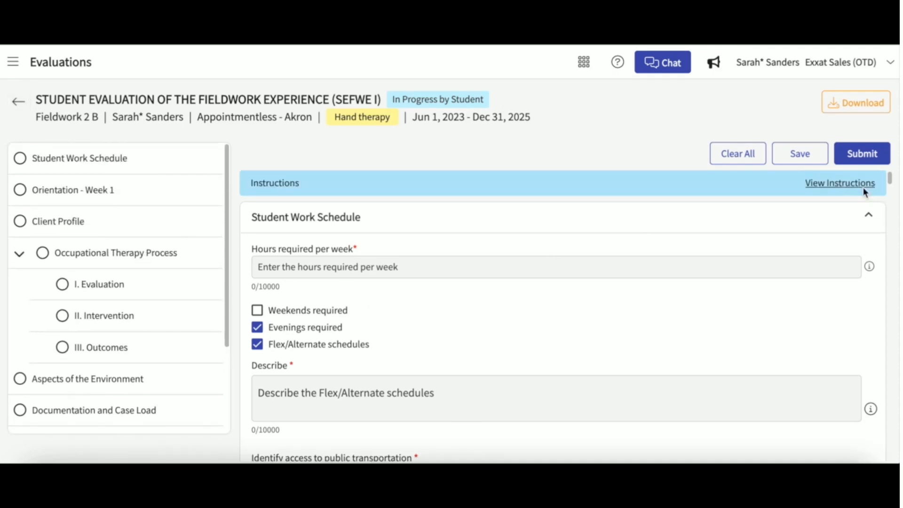
{"action": "left_click", "coordinate": [863, 185]}
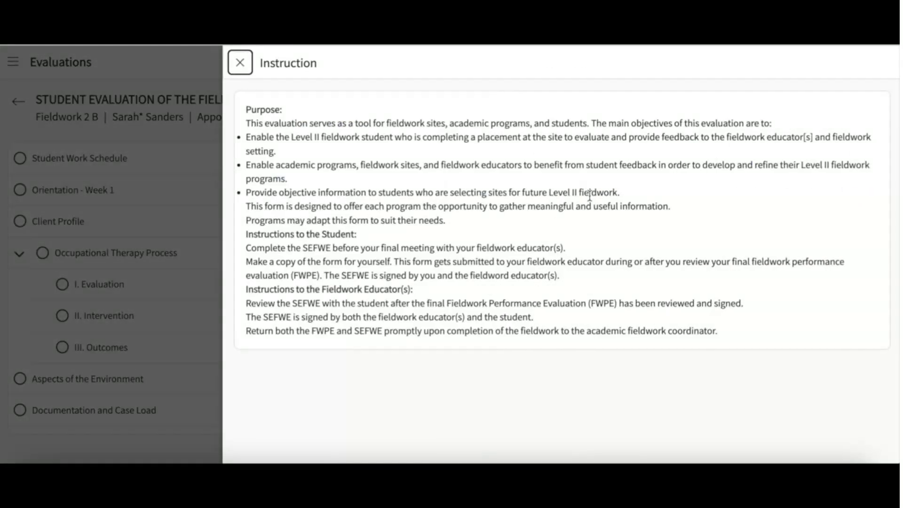
{"action": "left_click", "coordinate": [241, 64]}
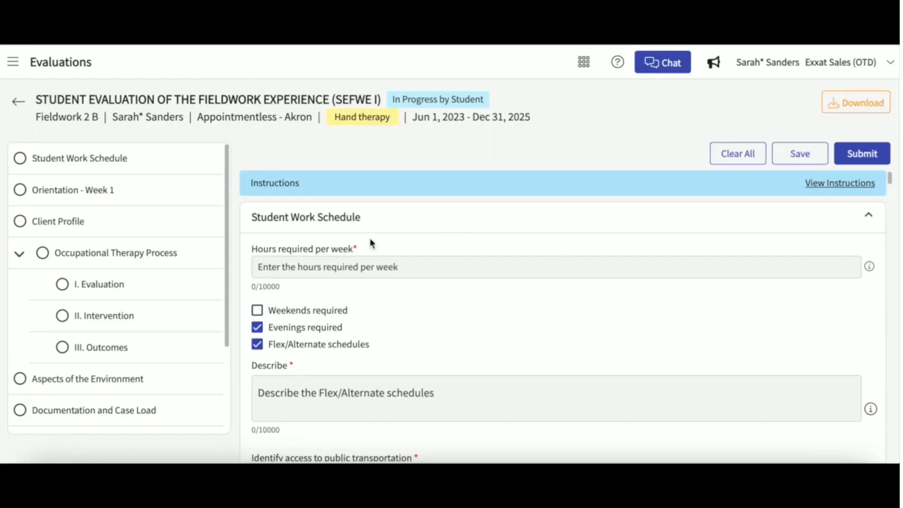
Answer Yes for site-specific fieldwork objectives and student supervision process in the Orientation section.
{"action": "left_click_drag", "start_coordinate": [362, 247], "coordinate": [310, 246]}
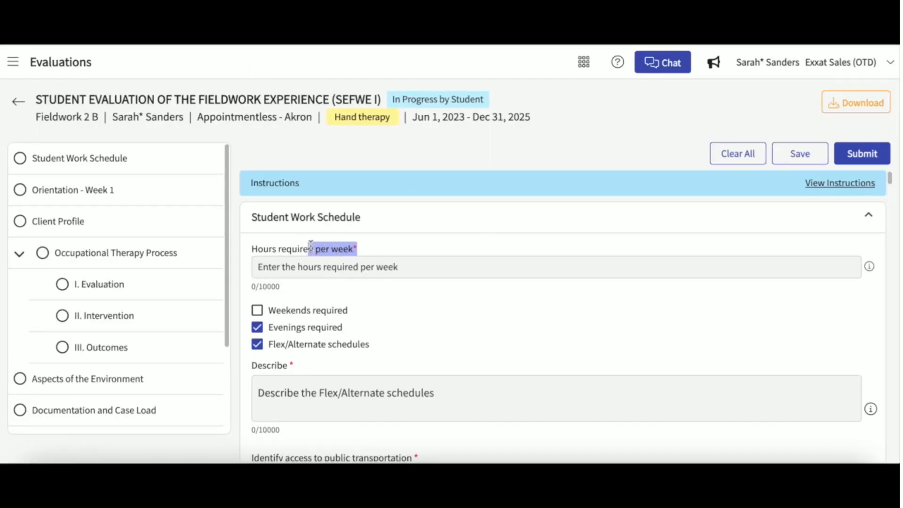
{"action": "left_click", "coordinate": [423, 321]}
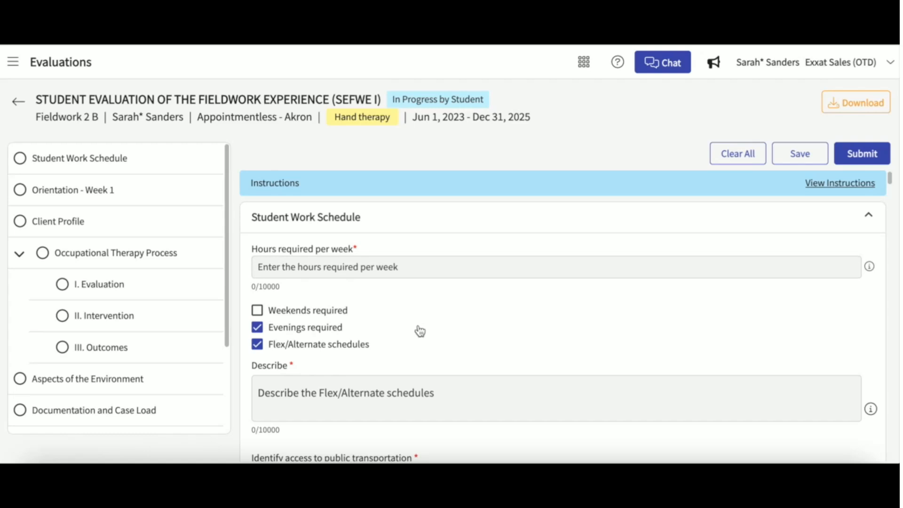
{"action": "scroll", "coordinate": [423, 320], "scroll_direction": "down", "scroll_amount": 3}
{"action": "scroll", "coordinate": [419, 325], "scroll_direction": "down", "scroll_amount": 5}
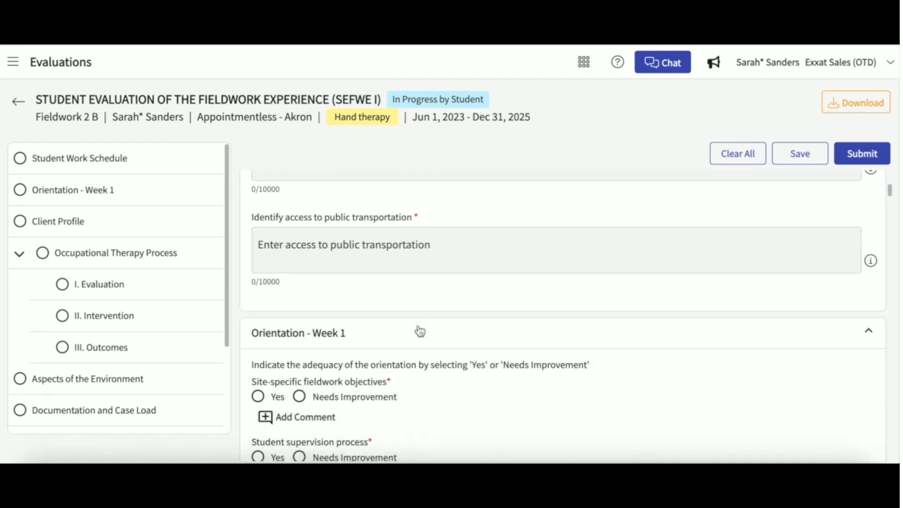
{"action": "scroll", "coordinate": [419, 326], "scroll_direction": "up", "scroll_amount": 1}
{"action": "scroll", "coordinate": [418, 326], "scroll_direction": "down", "scroll_amount": 1}
{"action": "left_click", "coordinate": [258, 388]}
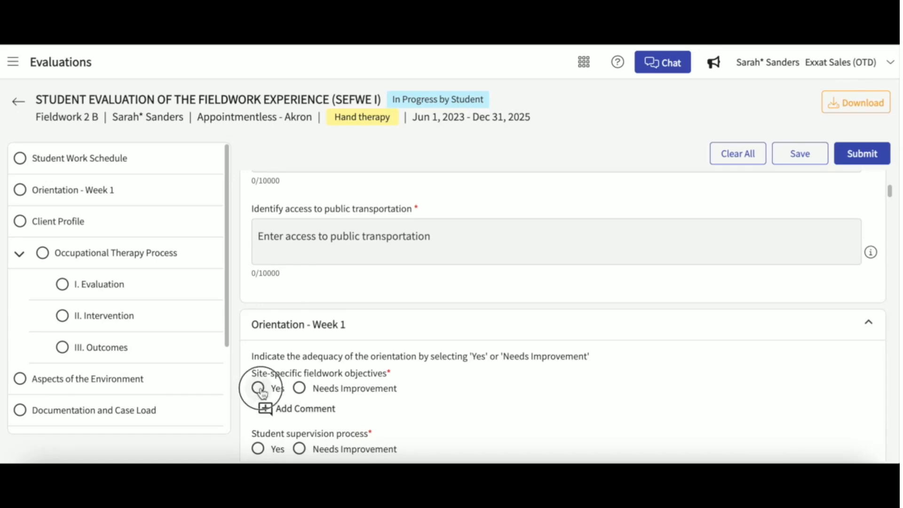
{"action": "left_click", "coordinate": [258, 448]}
{"action": "scroll", "coordinate": [588, 313], "scroll_direction": "up", "scroll_amount": 1}
Clear all responses in the SEFWE I evaluation, including the schedule checkboxes, and save the empty form.
{"action": "left_click", "coordinate": [732, 158]}
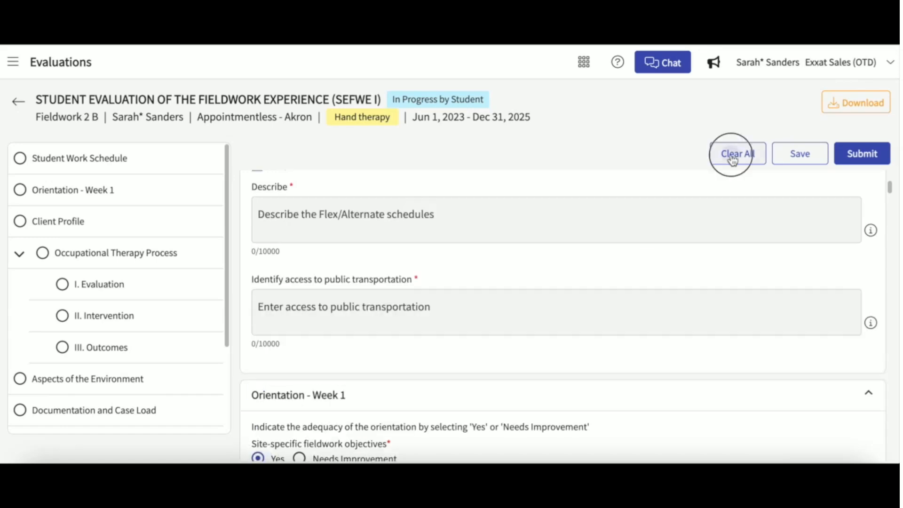
{"action": "left_click", "coordinate": [571, 273]}
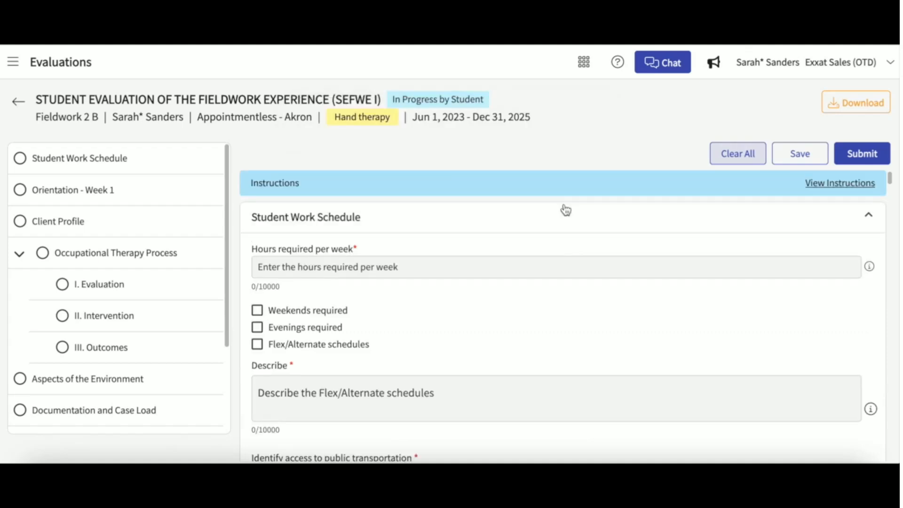
{"action": "left_click", "coordinate": [798, 161]}
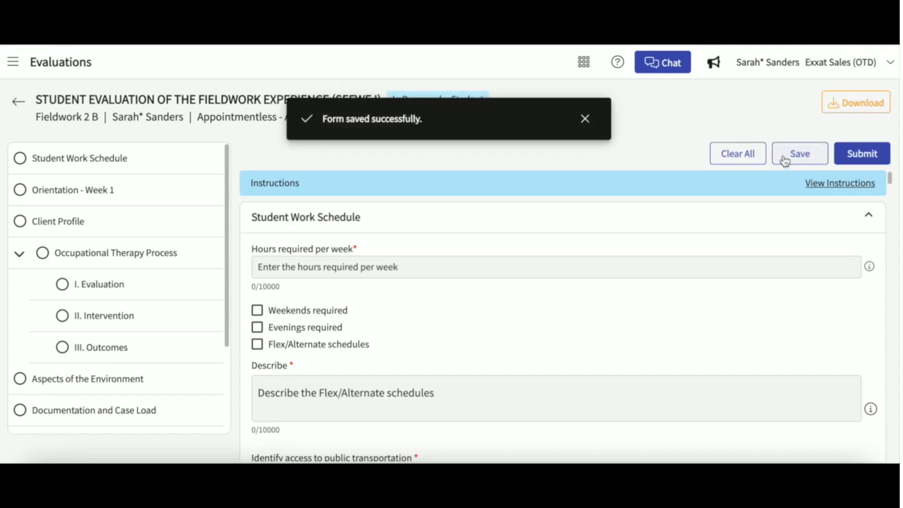
{"action": "left_click", "coordinate": [586, 119]}
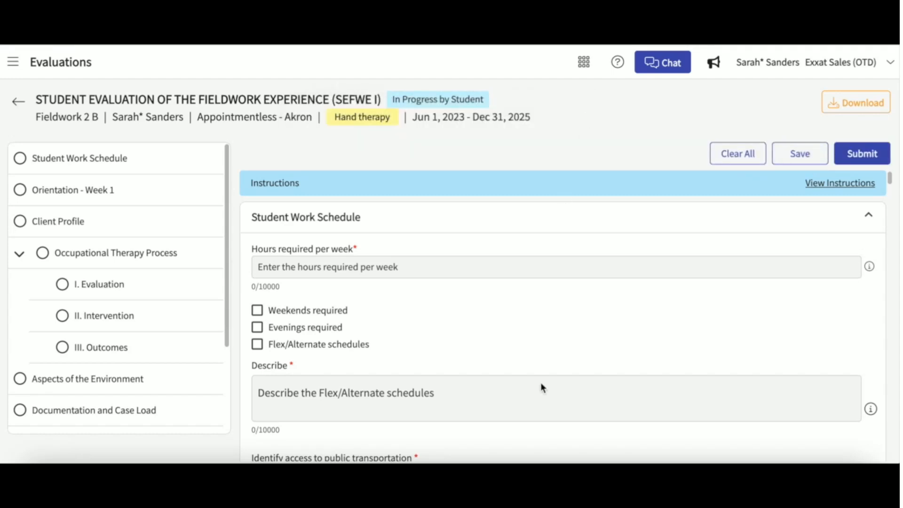
{"action": "scroll", "coordinate": [625, 395], "scroll_direction": "down", "scroll_amount": 10}
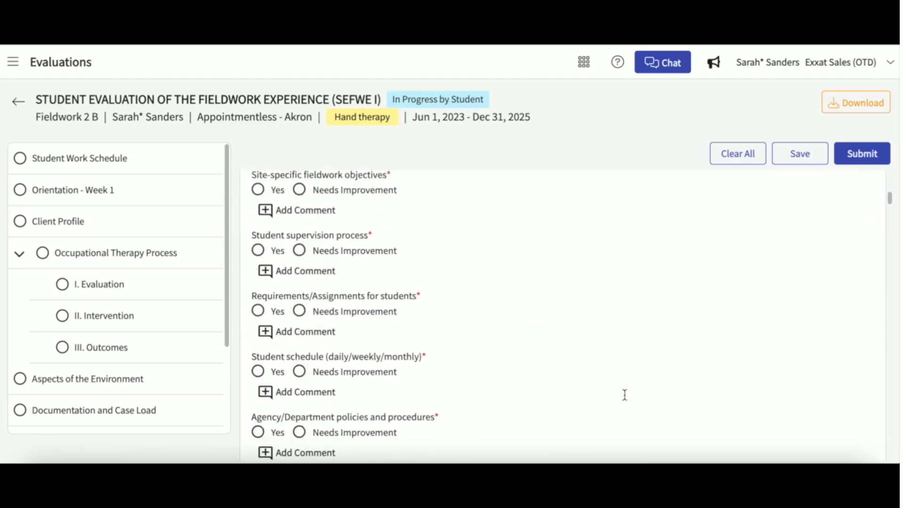
{"action": "scroll", "coordinate": [624, 396], "scroll_direction": "down", "scroll_amount": 20}
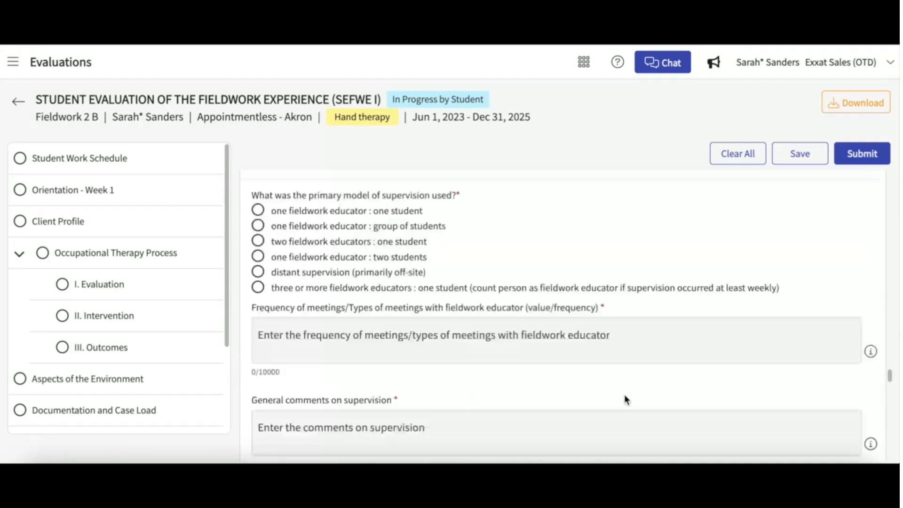
{"action": "scroll", "coordinate": [625, 396], "scroll_direction": "down", "scroll_amount": 10}
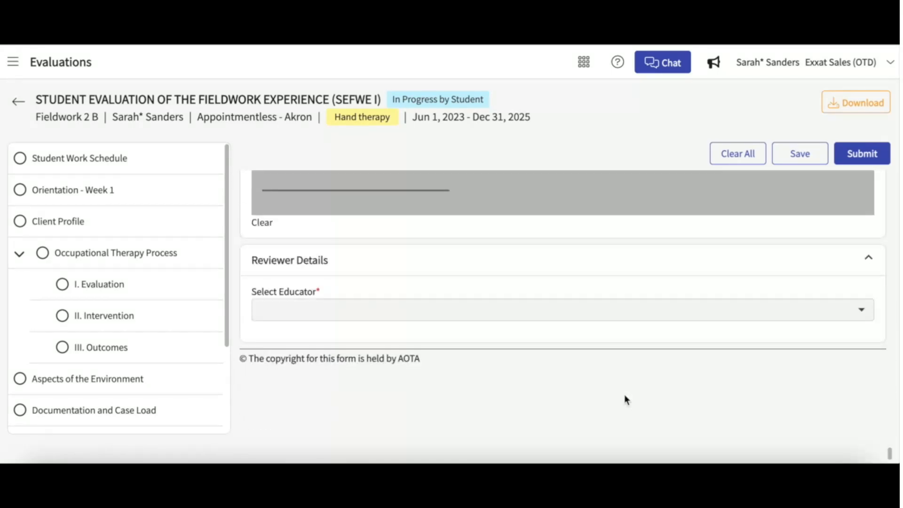
Pick a reviewing educator without adding a new one, then submit the evaluation to the clinician.
{"action": "left_click", "coordinate": [341, 315]}
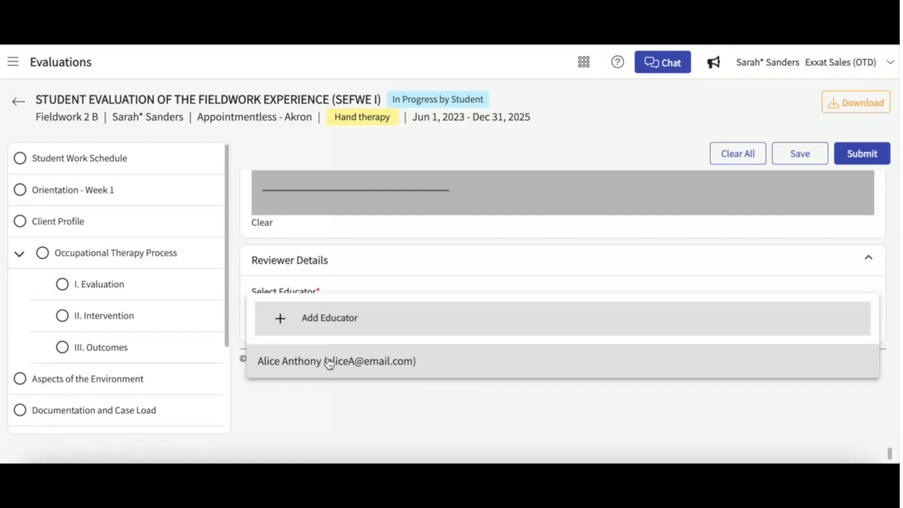
{"action": "left_click", "coordinate": [337, 334]}
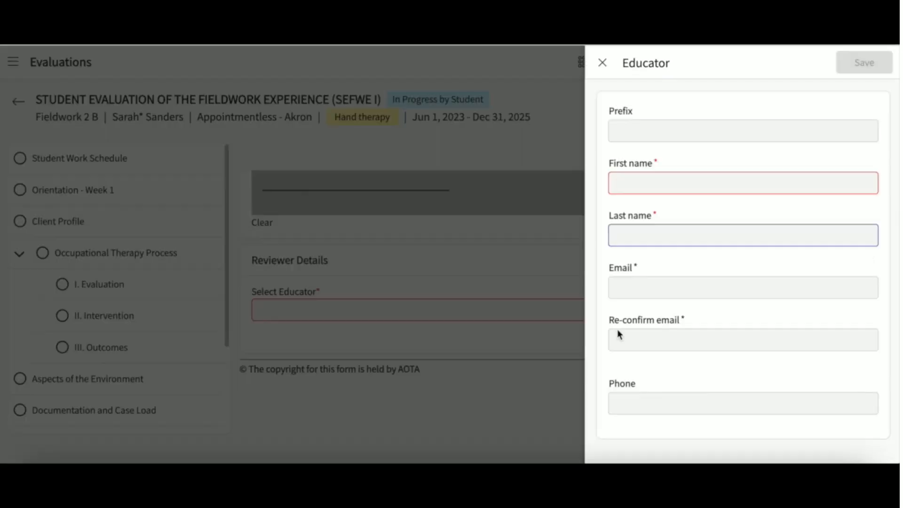
{"action": "left_click", "coordinate": [617, 331]}
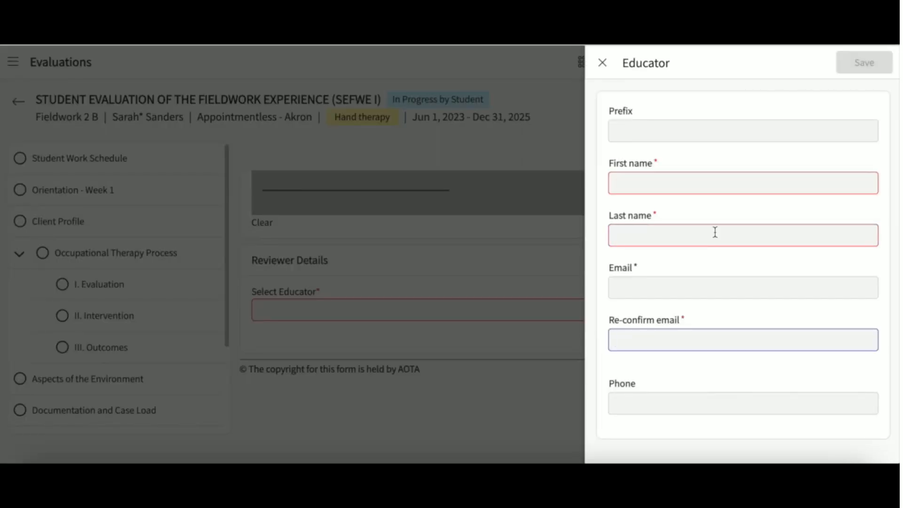
{"action": "left_click", "coordinate": [608, 70]}
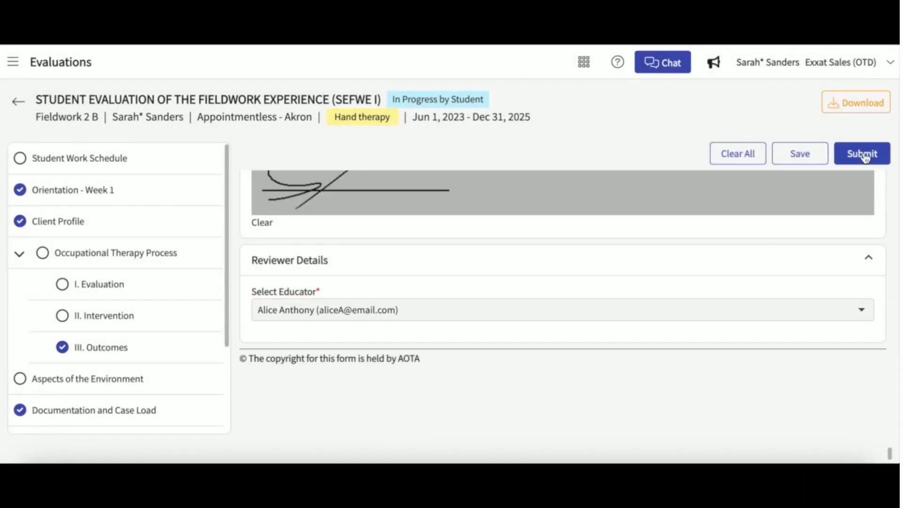
{"action": "left_click", "coordinate": [865, 153]}
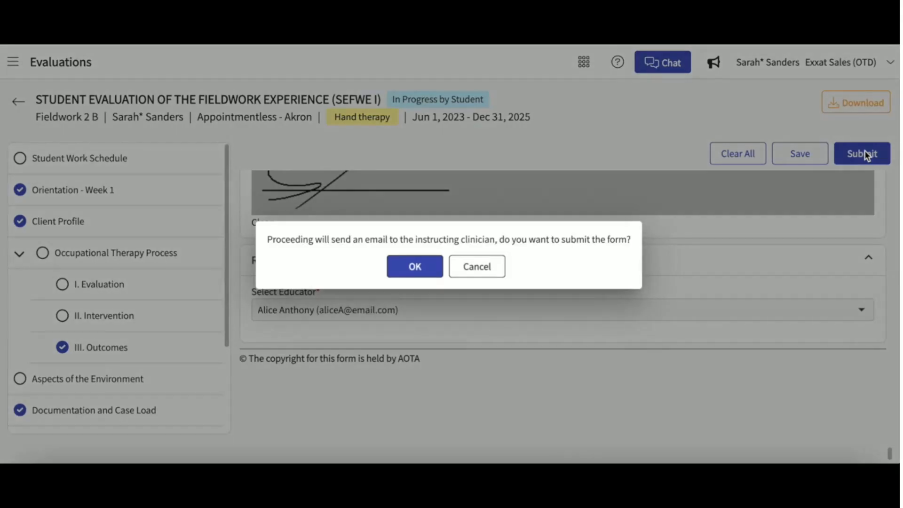
{"action": "left_click", "coordinate": [408, 268]}
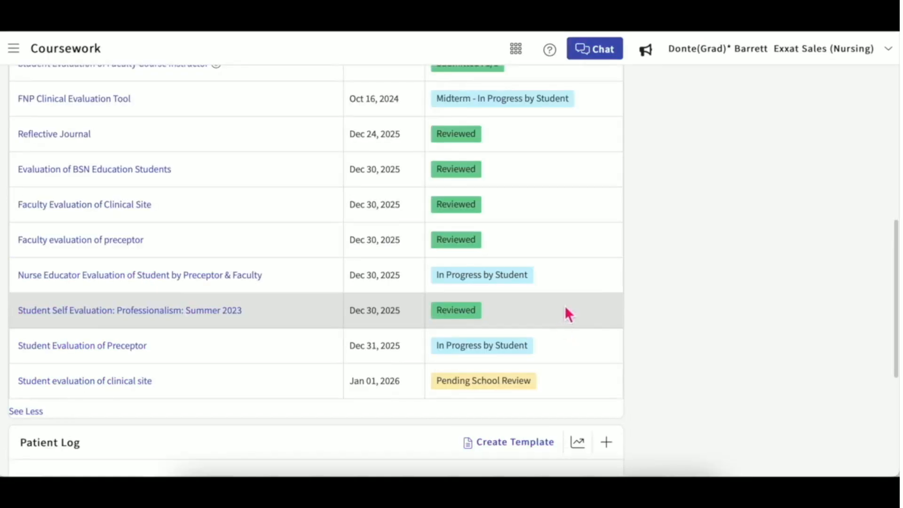
Open a blank Add Patient Log form from the dashboard's Patient Log card.
{"action": "scroll", "coordinate": [627, 441], "scroll_direction": "up", "scroll_amount": 7}
{"action": "scroll", "coordinate": [627, 442], "scroll_direction": "down", "scroll_amount": 2}
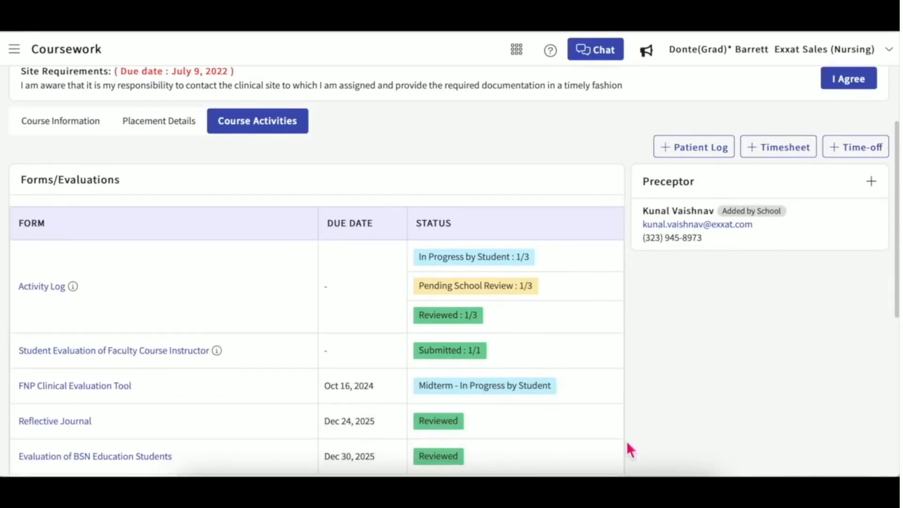
{"action": "scroll", "coordinate": [627, 441], "scroll_direction": "down", "scroll_amount": 4}
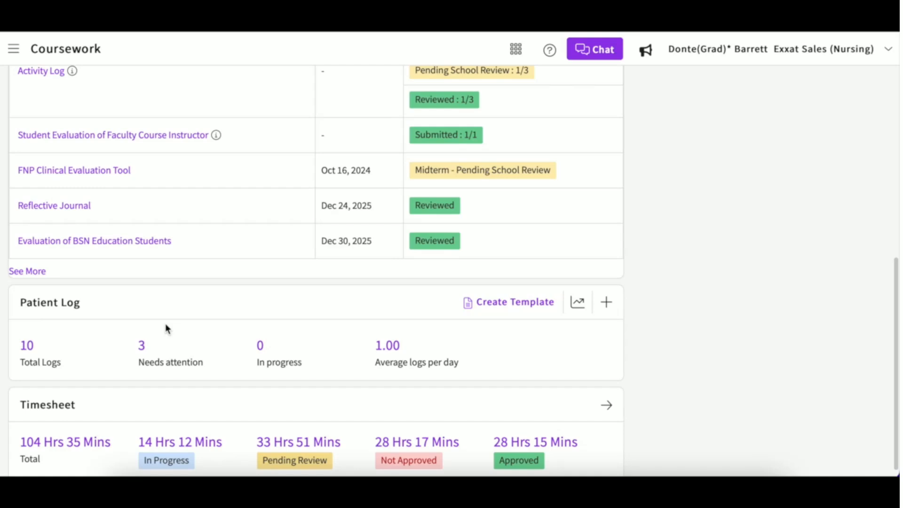
{"action": "left_click", "coordinate": [607, 304]}
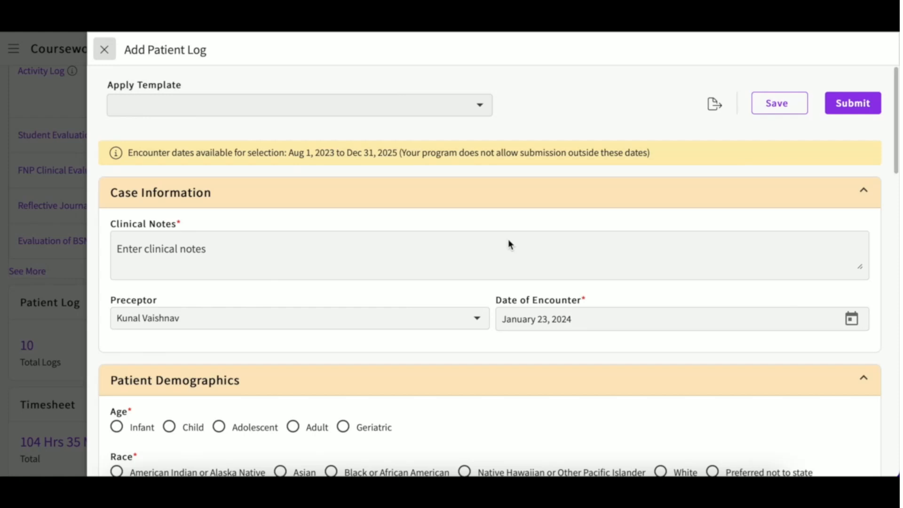
Leave Clinical Notes empty and dismiss the new-preceptor form, leaving Preceptor blank.
{"action": "left_click", "coordinate": [259, 243]}
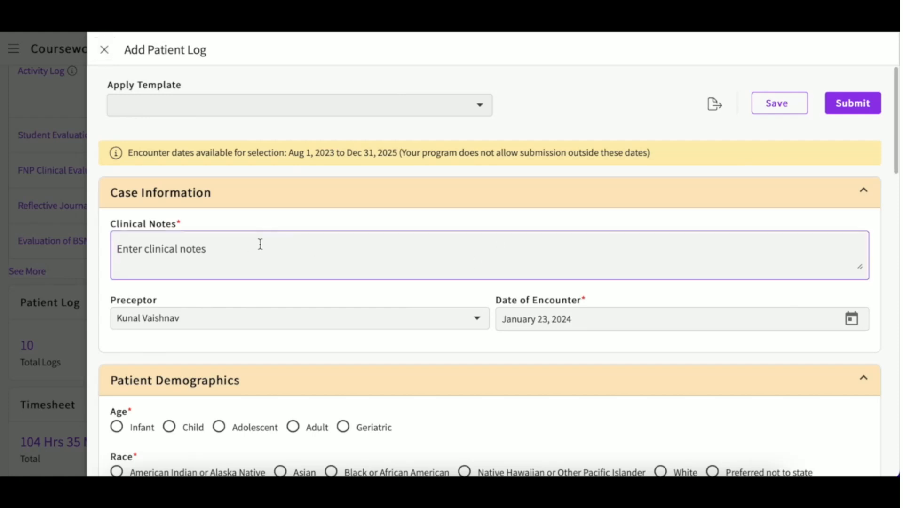
{"action": "key", "text": "Tab"}
{"action": "left_click", "coordinate": [397, 327]}
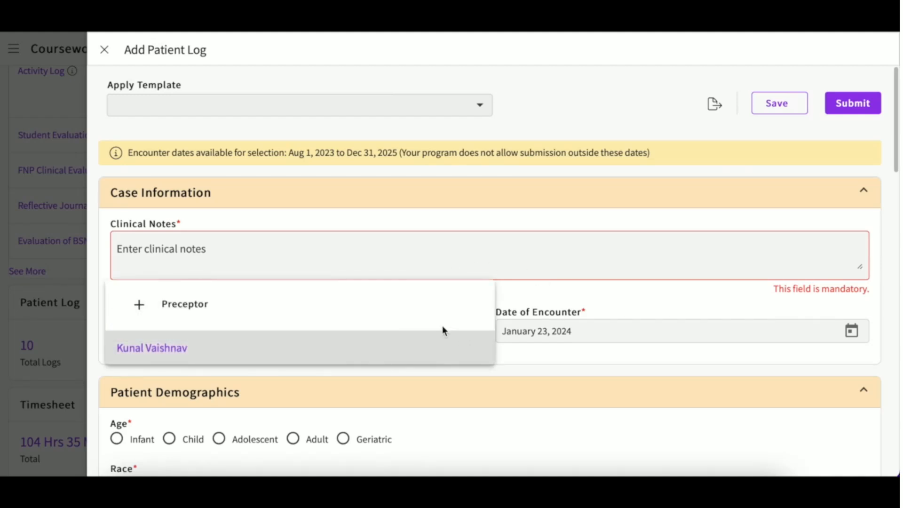
{"action": "left_click", "coordinate": [218, 308]}
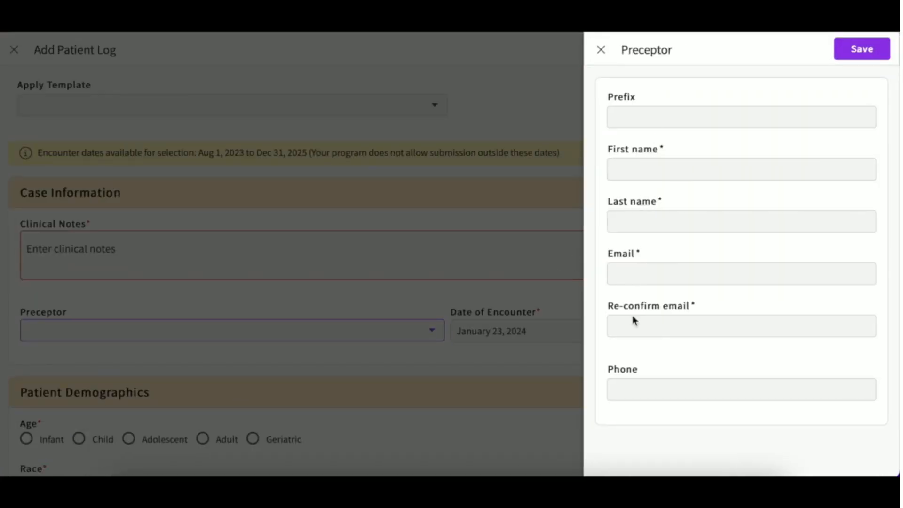
{"action": "left_click", "coordinate": [600, 49]}
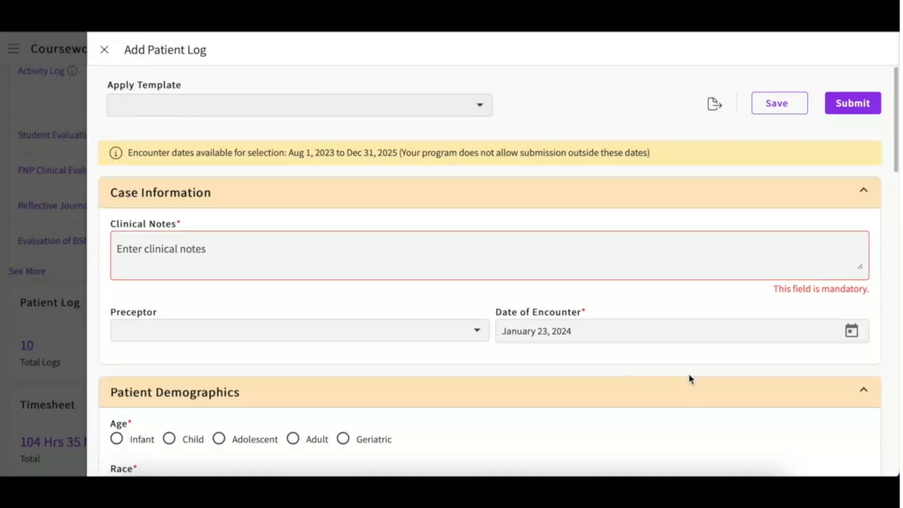
Set the Date of Encounter to December 5, 2023.
{"action": "left_click", "coordinate": [852, 333]}
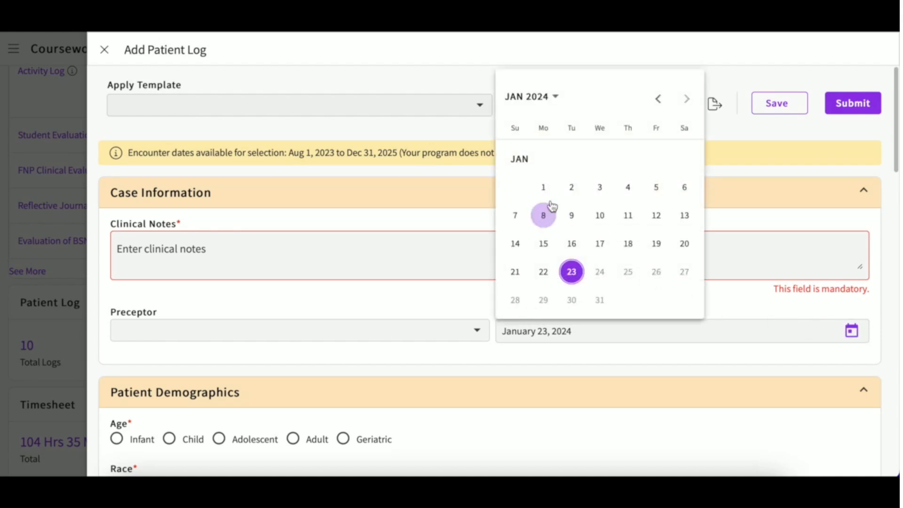
{"action": "left_click", "coordinate": [658, 100]}
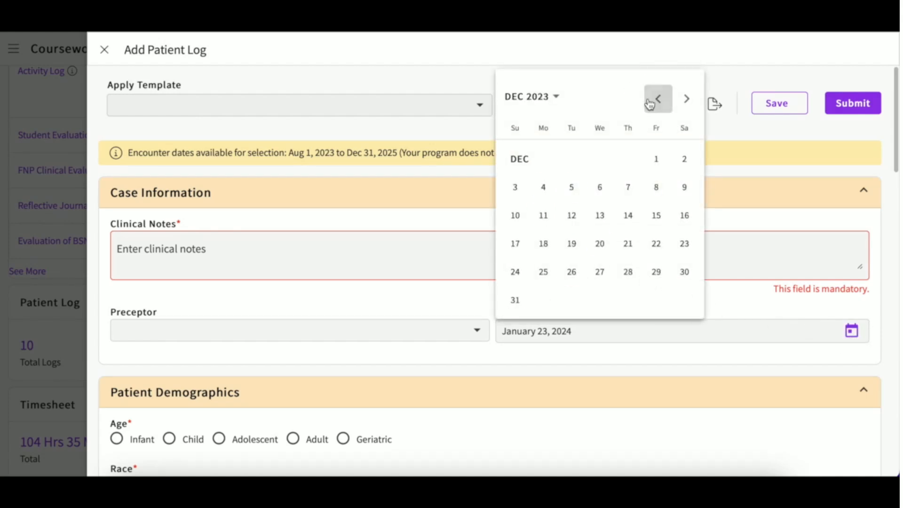
{"action": "left_click", "coordinate": [571, 187]}
Check the Reason for Visit options without choosing one, then start an ICD 10 diagnosis search.
{"action": "scroll", "coordinate": [539, 351], "scroll_direction": "down", "scroll_amount": 3}
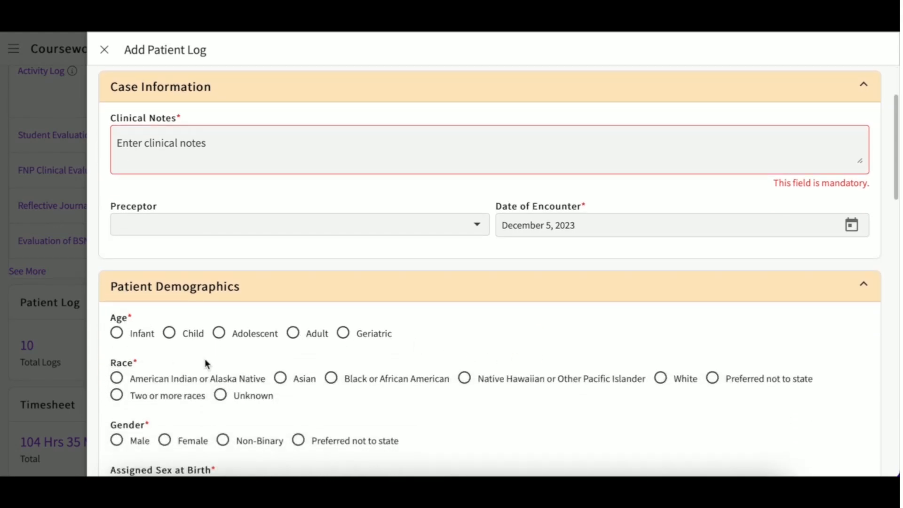
{"action": "scroll", "coordinate": [205, 363], "scroll_direction": "down", "scroll_amount": 1}
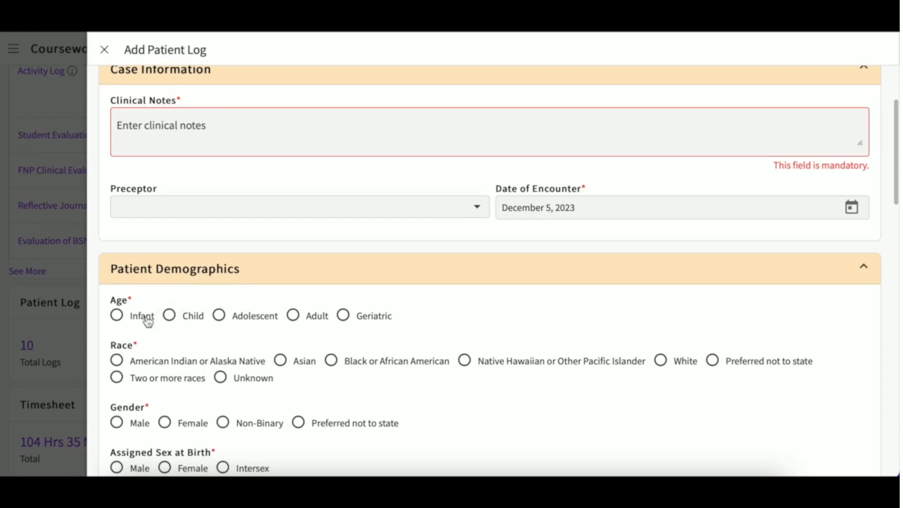
{"action": "scroll", "coordinate": [198, 406], "scroll_direction": "down", "scroll_amount": 1}
{"action": "scroll", "coordinate": [198, 406], "scroll_direction": "down", "scroll_amount": 10}
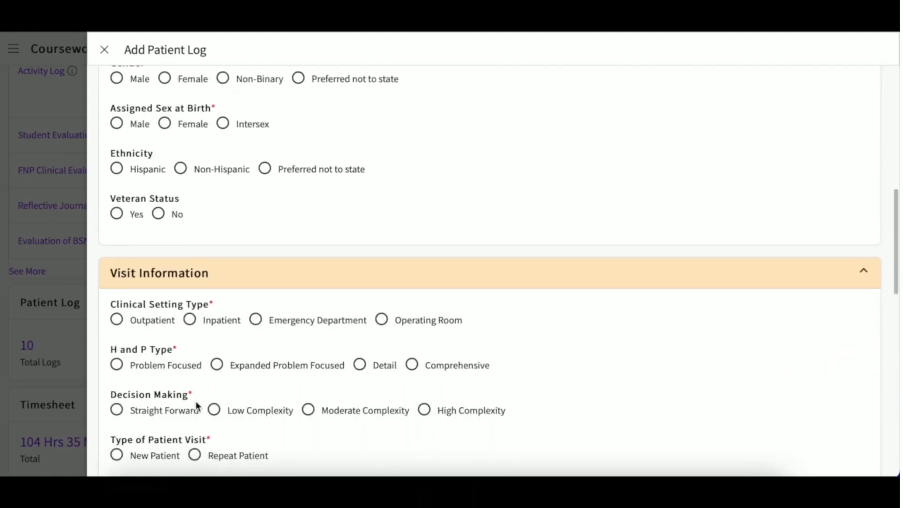
{"action": "scroll", "coordinate": [197, 405], "scroll_direction": "down", "scroll_amount": 3}
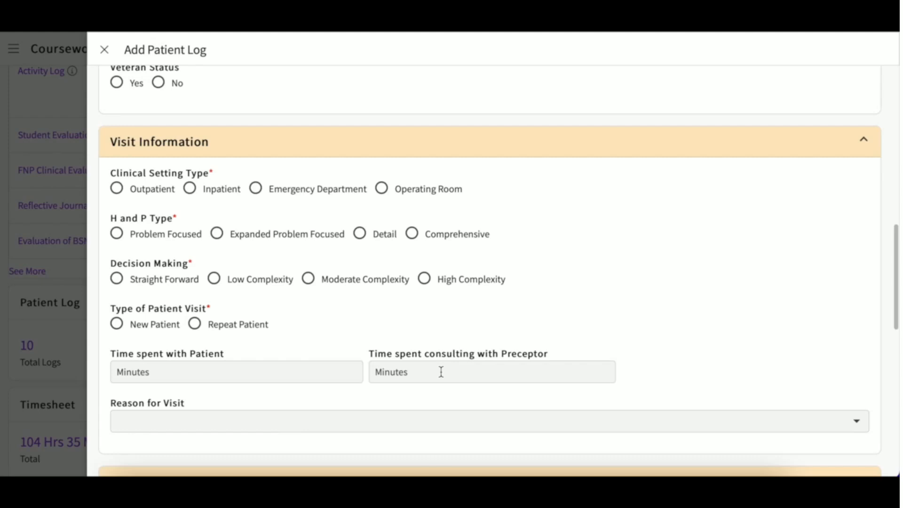
{"action": "scroll", "coordinate": [440, 371], "scroll_direction": "down", "scroll_amount": 1}
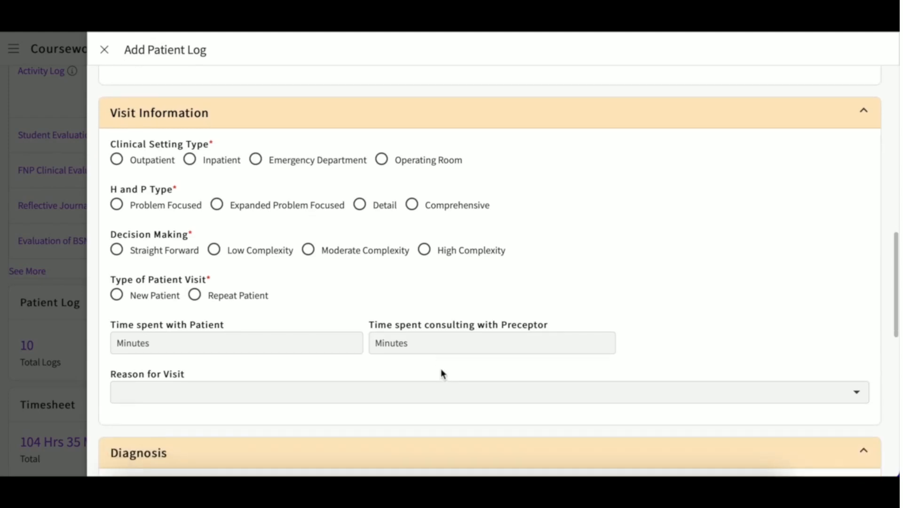
{"action": "scroll", "coordinate": [441, 370], "scroll_direction": "down", "scroll_amount": 1}
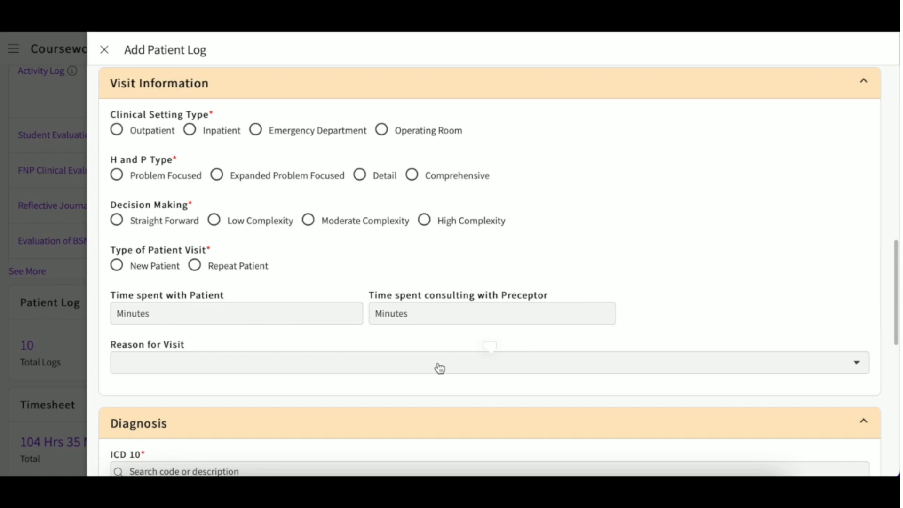
{"action": "left_click", "coordinate": [440, 369]}
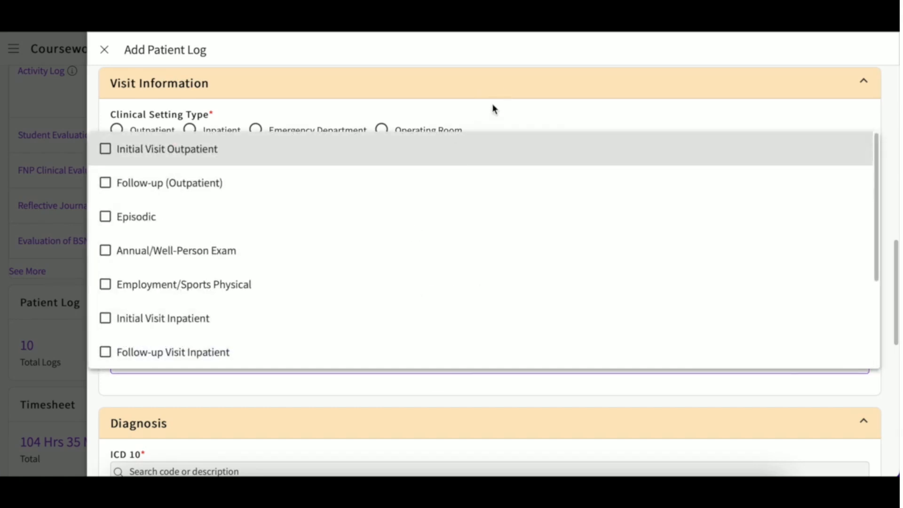
{"action": "left_click", "coordinate": [492, 108]}
{"action": "scroll", "coordinate": [474, 288], "scroll_direction": "down", "scroll_amount": 5}
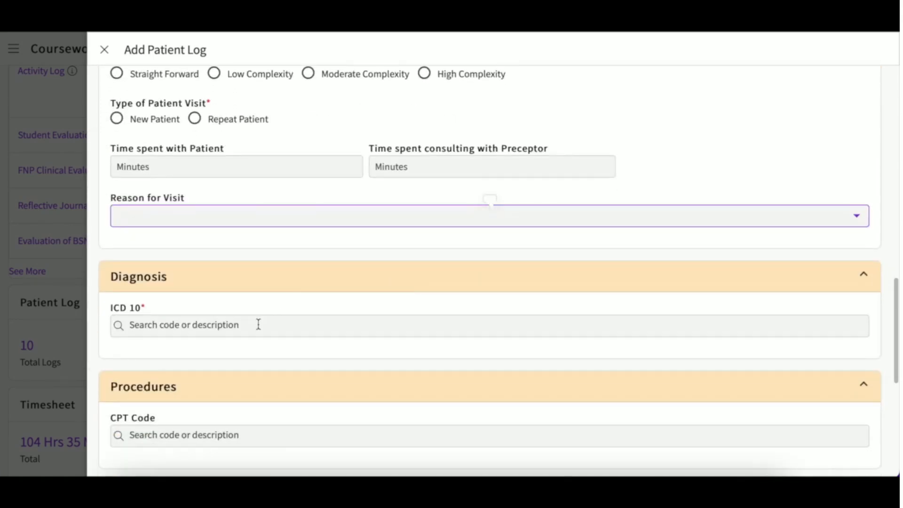
{"action": "left_click", "coordinate": [258, 324]}
{"action": "type", "text": "z"}
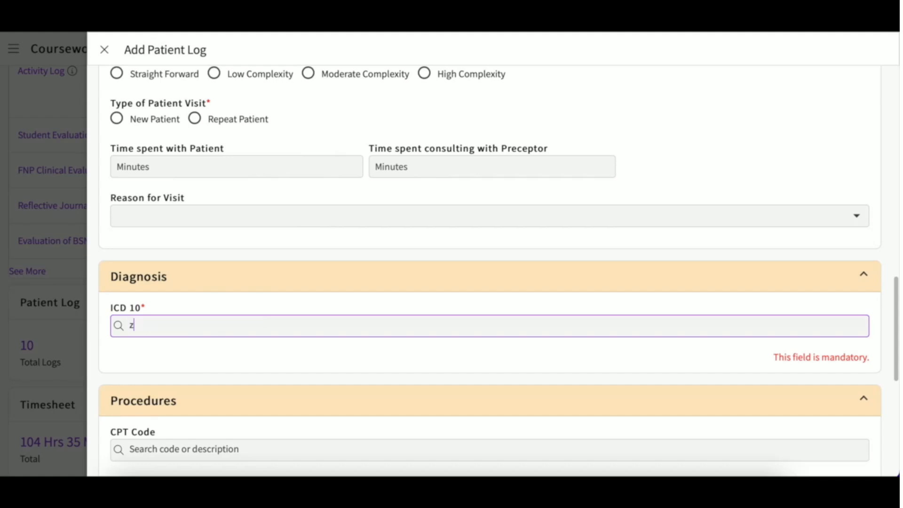
{"action": "type", "text": "000"}
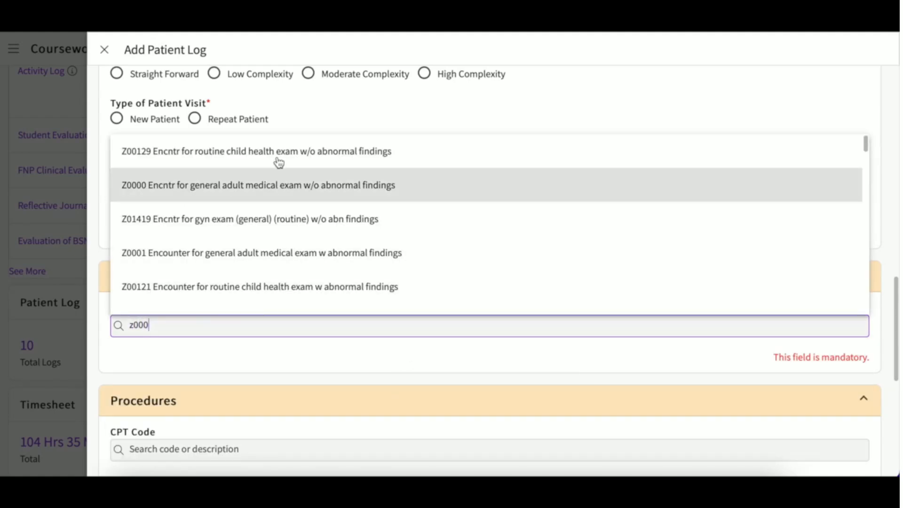
{"action": "left_click", "coordinate": [275, 155]}
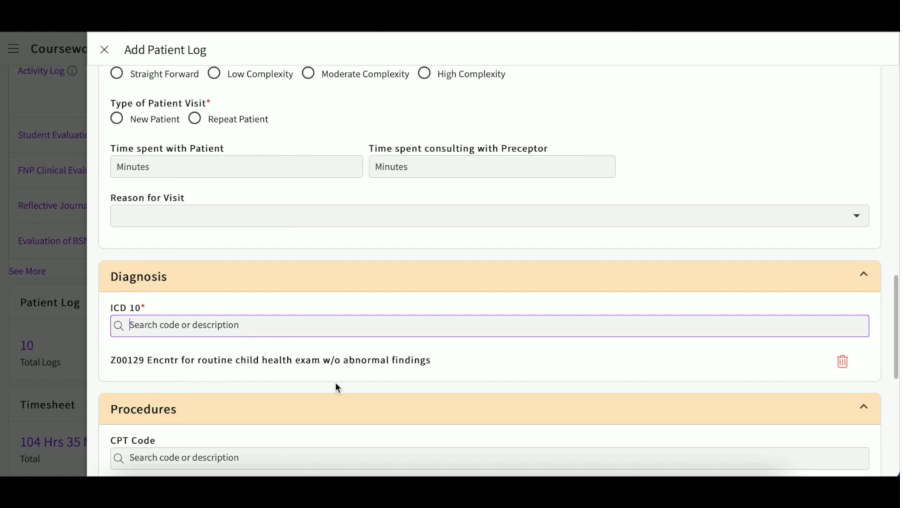
{"action": "scroll", "coordinate": [337, 386], "scroll_direction": "down", "scroll_amount": 1}
{"action": "scroll", "coordinate": [337, 387], "scroll_direction": "down", "scroll_amount": 1}
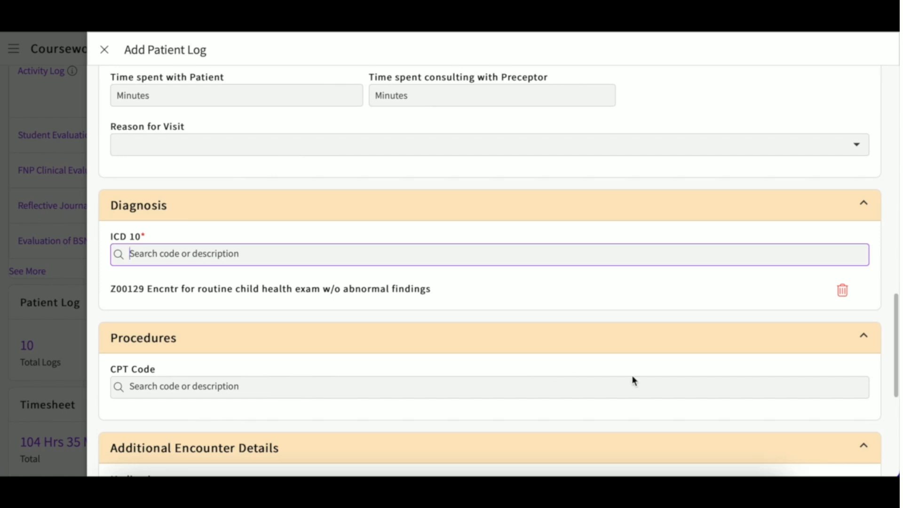
{"action": "left_click", "coordinate": [843, 292]}
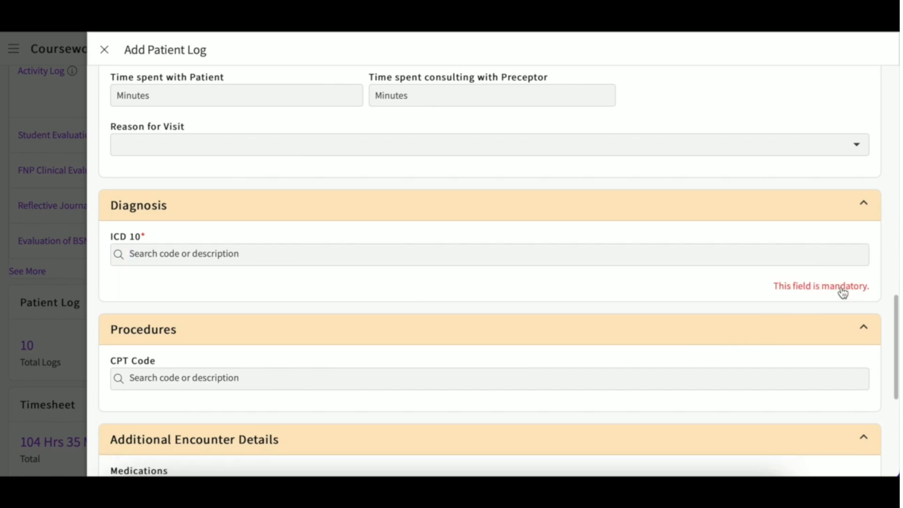
{"action": "scroll", "coordinate": [525, 312], "scroll_direction": "down", "scroll_amount": 1}
{"action": "scroll", "coordinate": [525, 311], "scroll_direction": "down", "scroll_amount": 1}
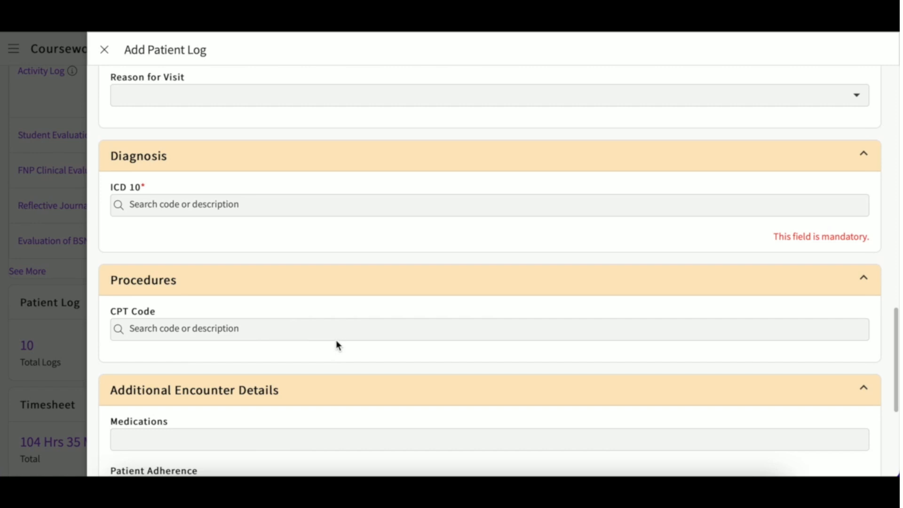
Add CPT code 93010 electrocardiogram to the patient log's procedures.
{"action": "left_click", "coordinate": [248, 328]}
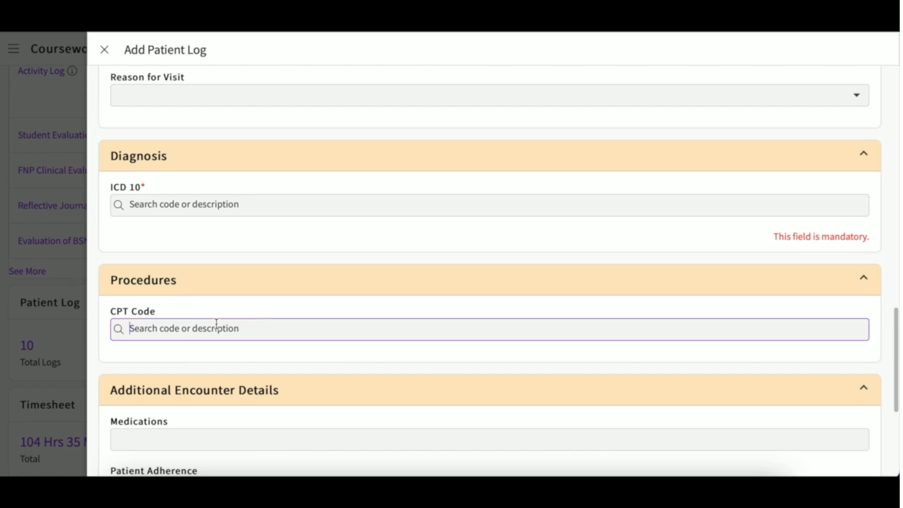
{"action": "type", "text": "d"}
{"action": "key", "text": "BackSpace"}
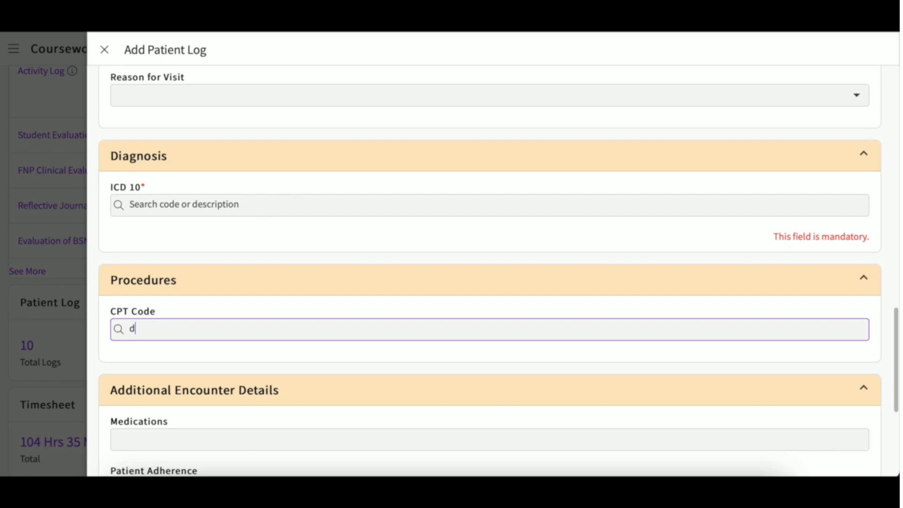
{"action": "key", "text": "BackSpace"}
{"action": "type", "text": "el"}
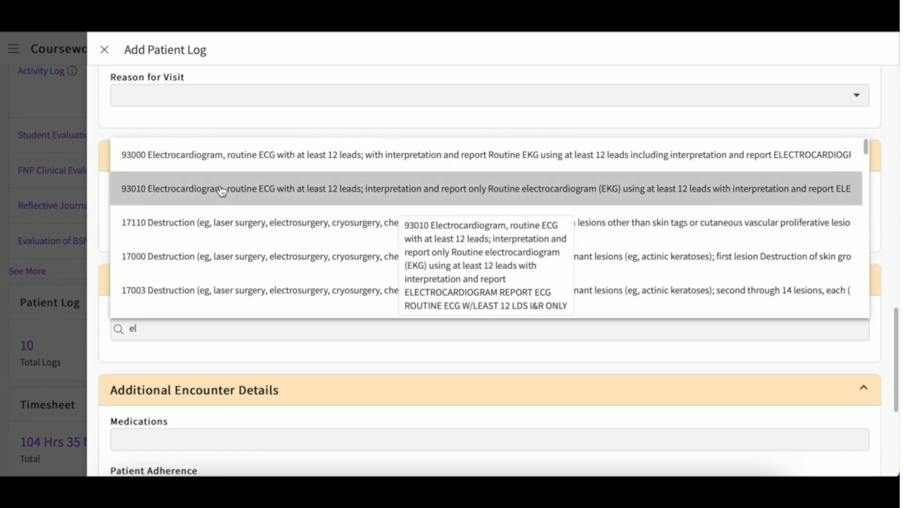
{"action": "left_click", "coordinate": [221, 187]}
{"action": "scroll", "coordinate": [241, 320], "scroll_direction": "down", "scroll_amount": 4}
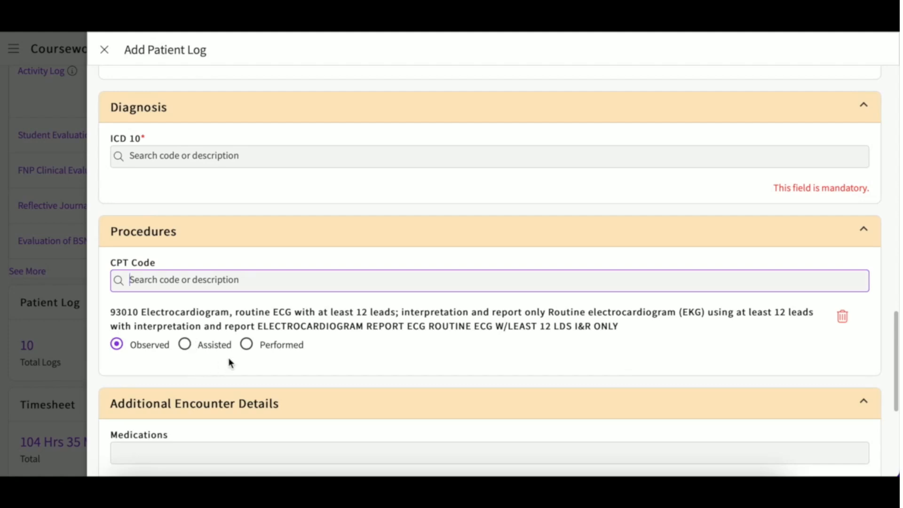
{"action": "scroll", "coordinate": [229, 360], "scroll_direction": "down", "scroll_amount": 2}
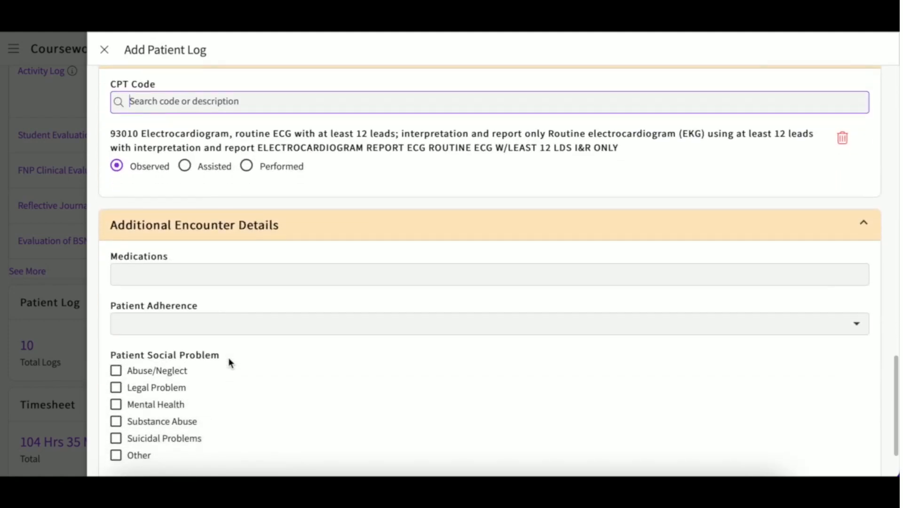
{"action": "scroll", "coordinate": [227, 358], "scroll_direction": "down", "scroll_amount": 1}
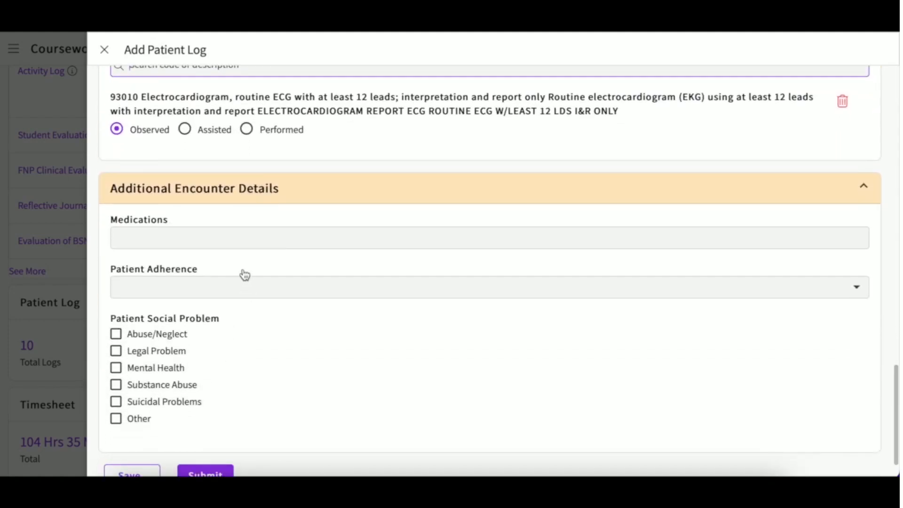
Set patient adherence to Caretaker Failure, then save and close the patient log.
{"action": "left_click", "coordinate": [229, 239]}
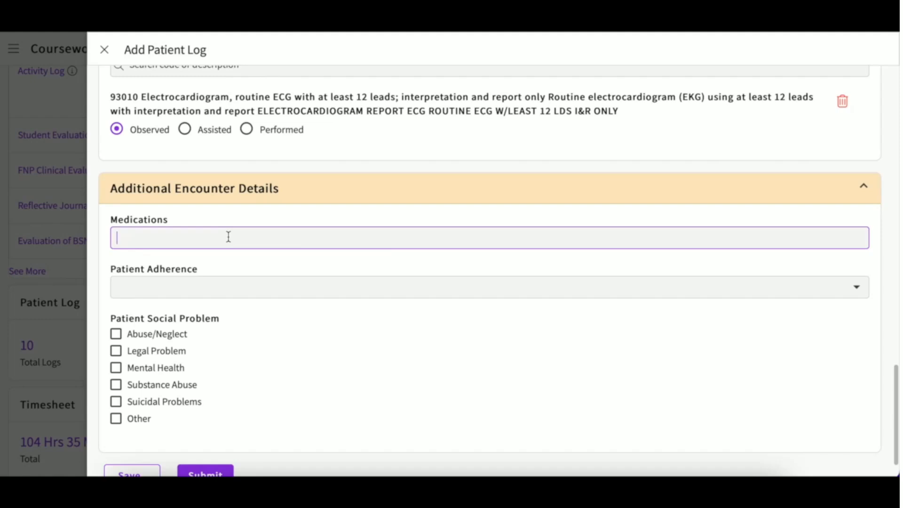
{"action": "scroll", "coordinate": [231, 297], "scroll_direction": "down", "scroll_amount": 1}
{"action": "left_click", "coordinate": [227, 271]}
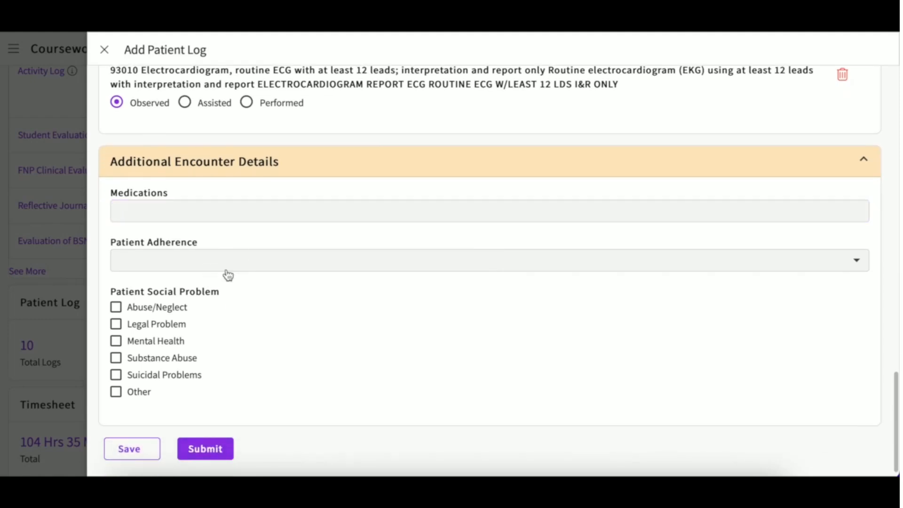
{"action": "left_click", "coordinate": [244, 262]}
{"action": "left_click", "coordinate": [273, 229]}
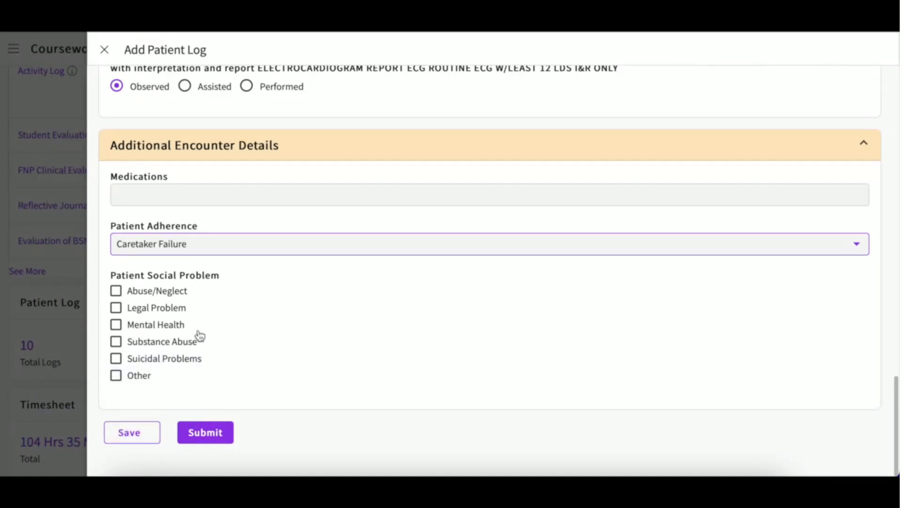
{"action": "left_click", "coordinate": [132, 439]}
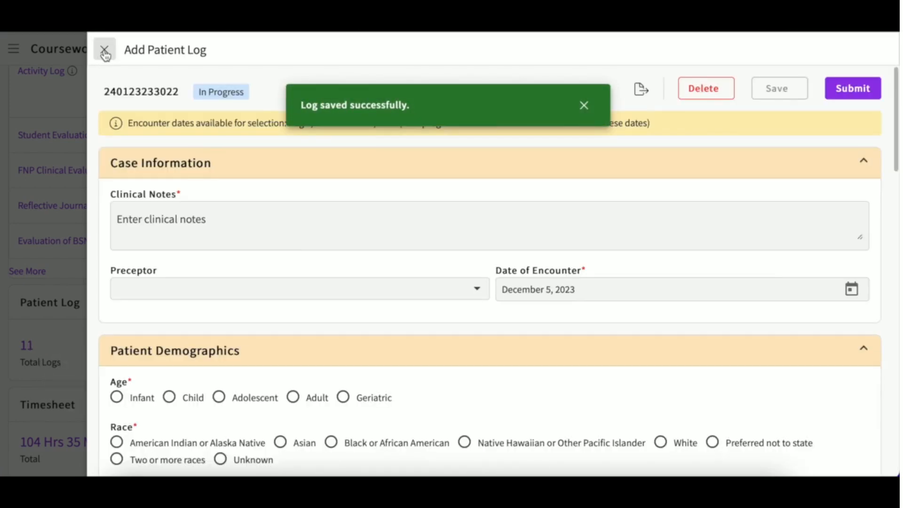
{"action": "left_click", "coordinate": [105, 54]}
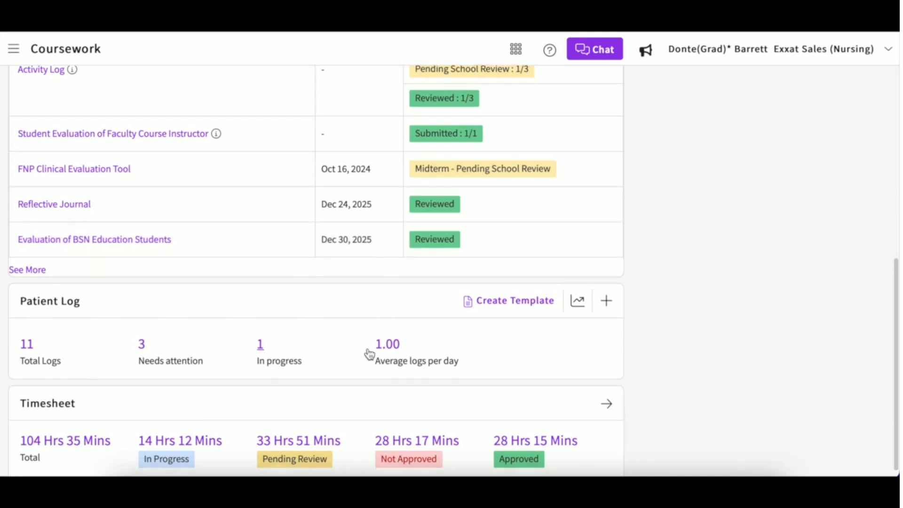
{"action": "scroll", "coordinate": [369, 352], "scroll_direction": "down", "scroll_amount": 1}
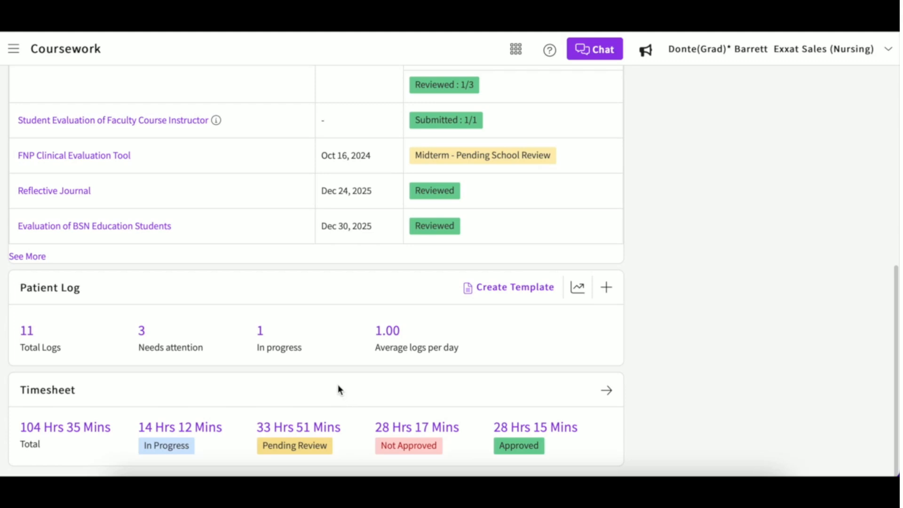
{"action": "left_click", "coordinate": [142, 331]}
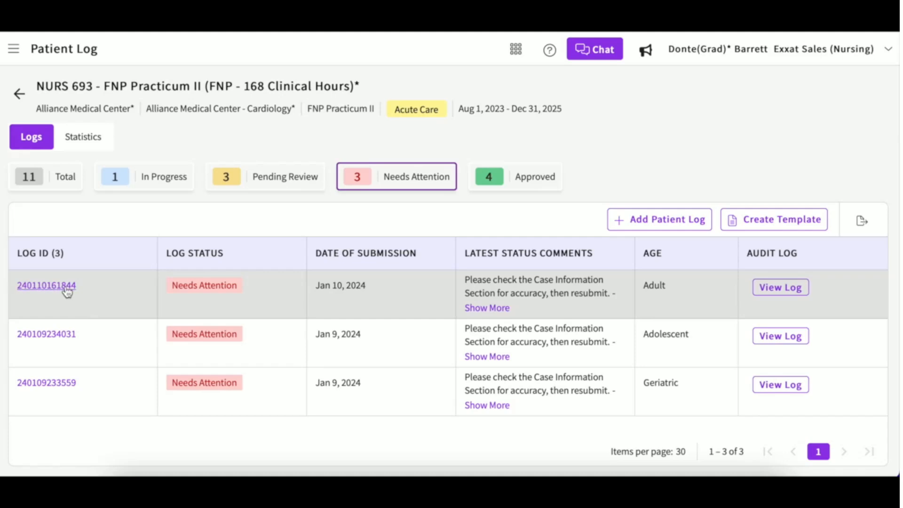
{"action": "left_click", "coordinate": [47, 285]}
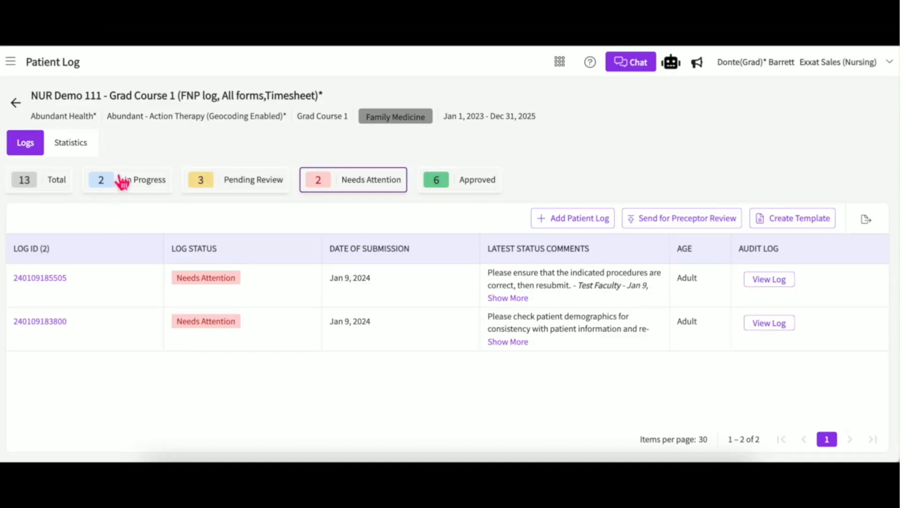
{"action": "left_click", "coordinate": [241, 189]}
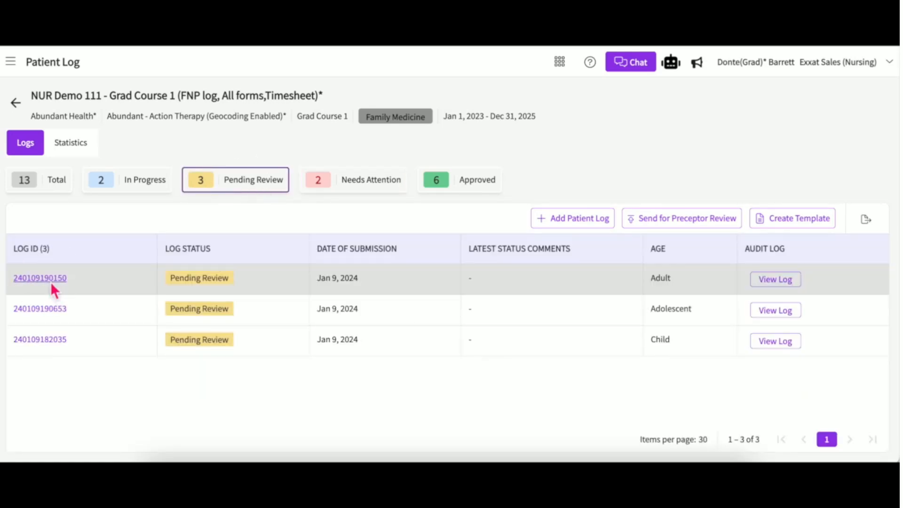
{"action": "left_click", "coordinate": [43, 278]}
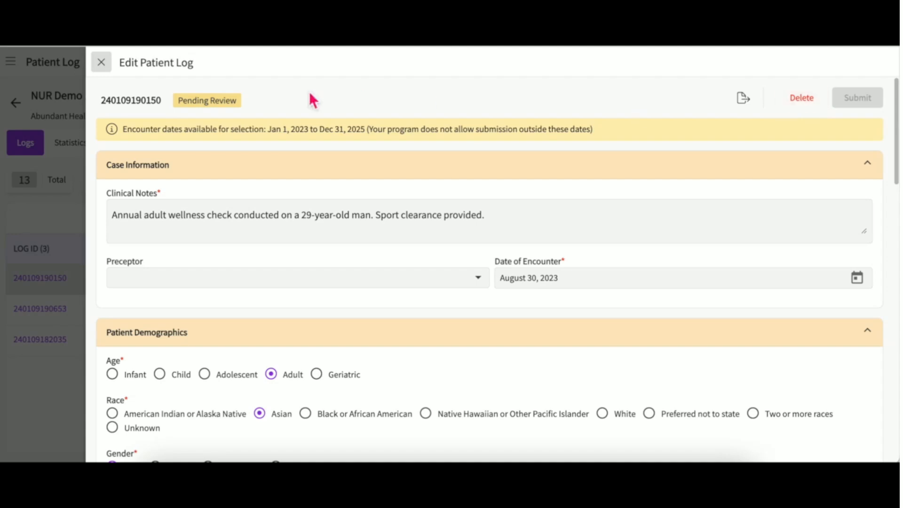
{"action": "left_click", "coordinate": [105, 65]}
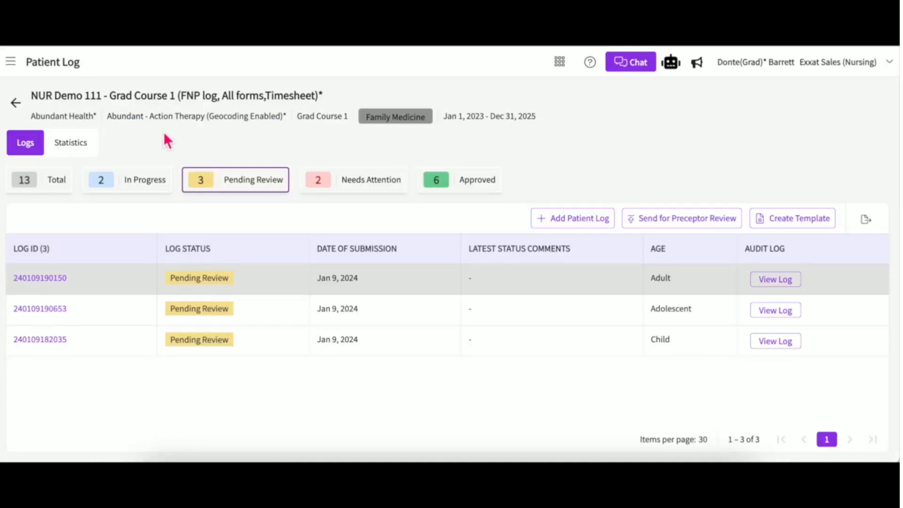
{"action": "left_click", "coordinate": [17, 102]}
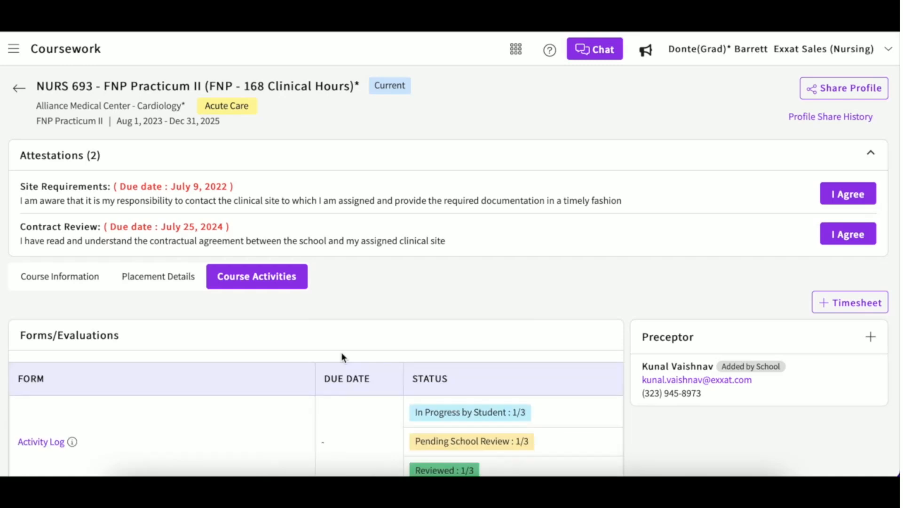
{"action": "scroll", "coordinate": [341, 358], "scroll_direction": "down", "scroll_amount": 8}
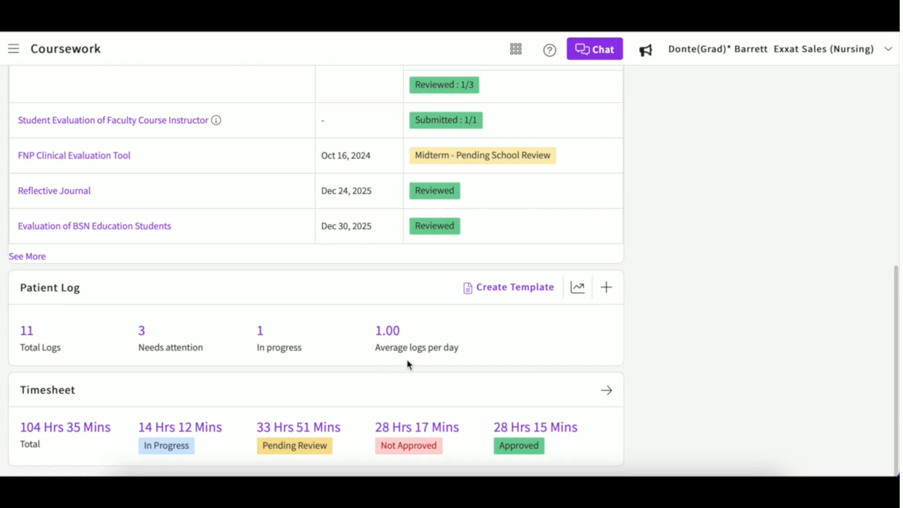
{"action": "left_click", "coordinate": [524, 291]}
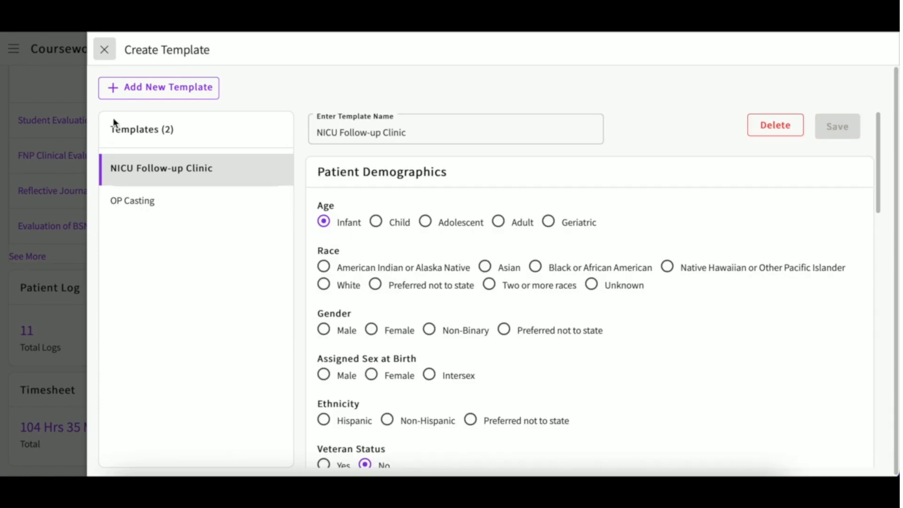
{"action": "left_click", "coordinate": [146, 88]}
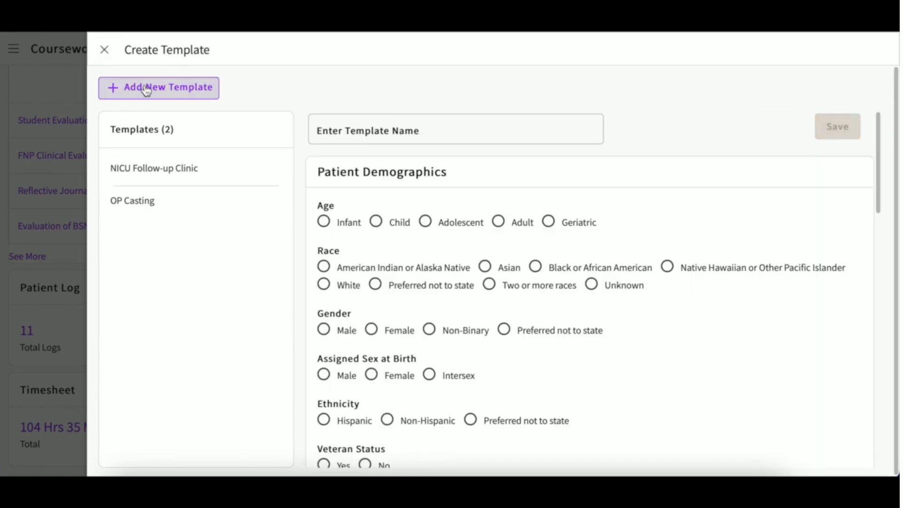
{"action": "left_click", "coordinate": [345, 128]}
{"action": "type", "text": "New "}
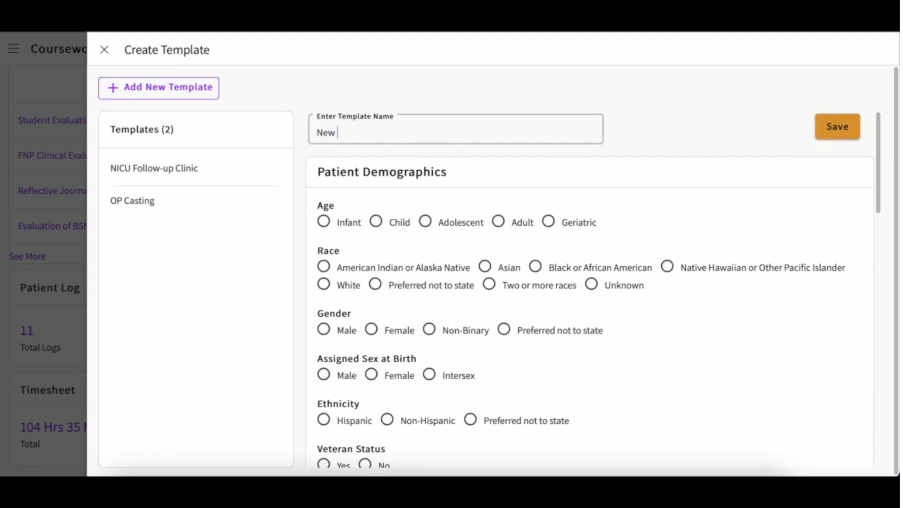
{"action": "type", "text": "template"}
{"action": "scroll", "coordinate": [426, 254], "scroll_direction": "down", "scroll_amount": 1}
{"action": "scroll", "coordinate": [426, 255], "scroll_direction": "up", "scroll_amount": 1}
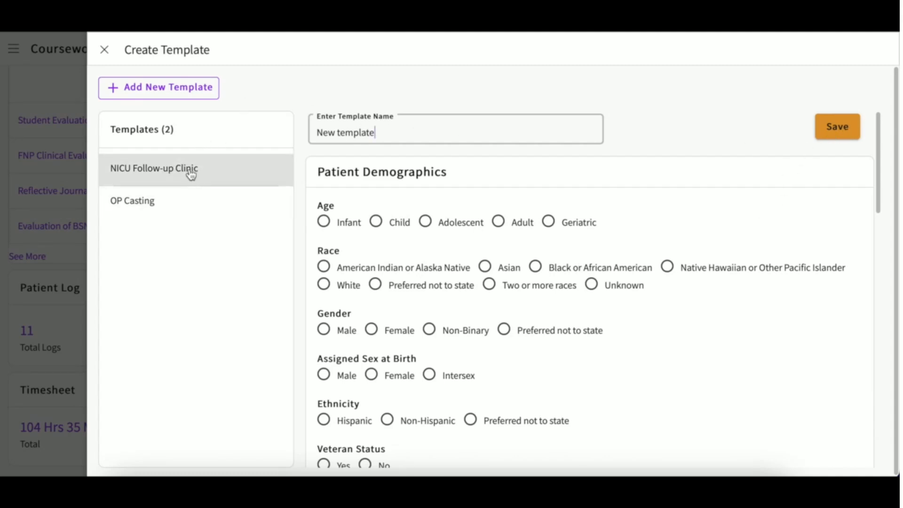
Close the template editor, list all 13 patient logs and send them for preceptor review.
{"action": "left_click", "coordinate": [105, 54]}
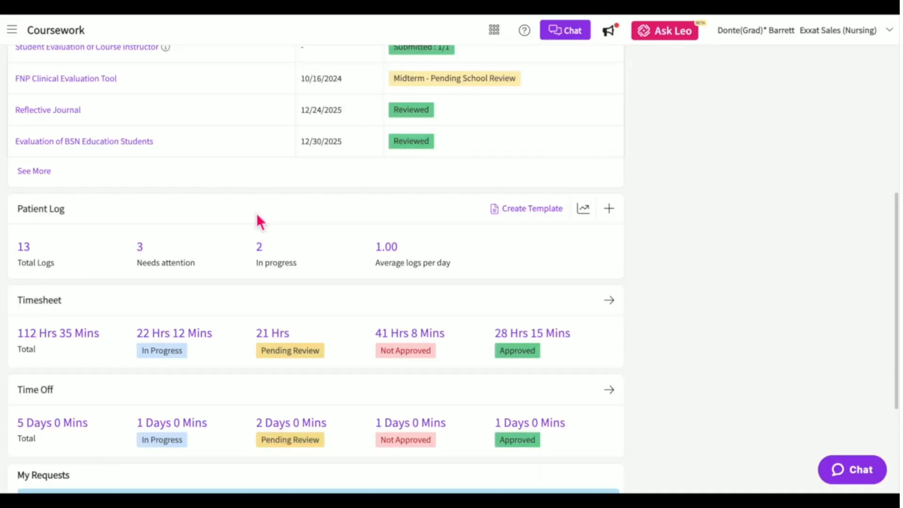
{"action": "left_click", "coordinate": [33, 250]}
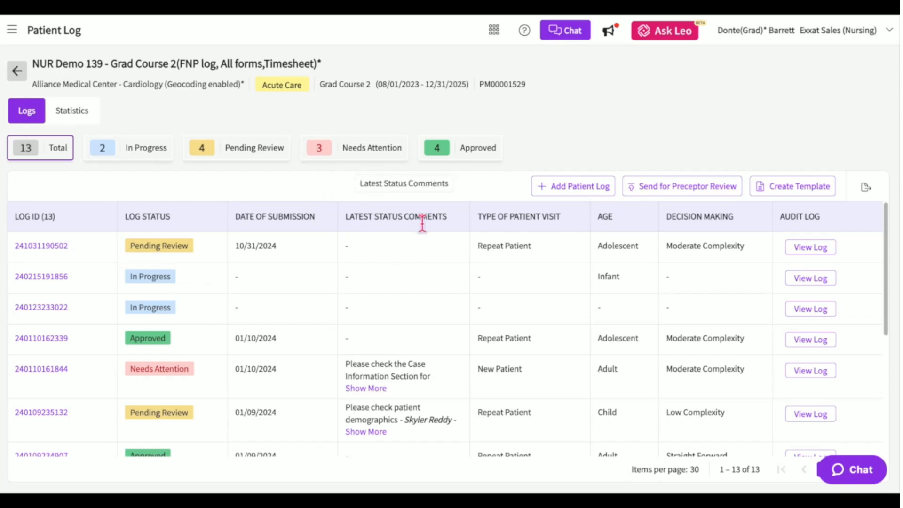
{"action": "left_click", "coordinate": [661, 191]}
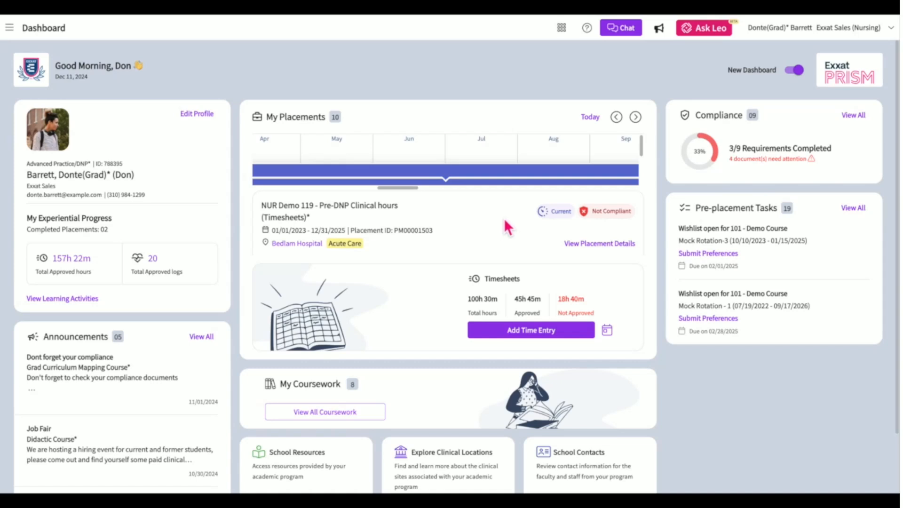
Switch to the NUR Demo 113 placement, cancel a new patient log, and view log counts by date.
{"action": "left_click", "coordinate": [485, 185]}
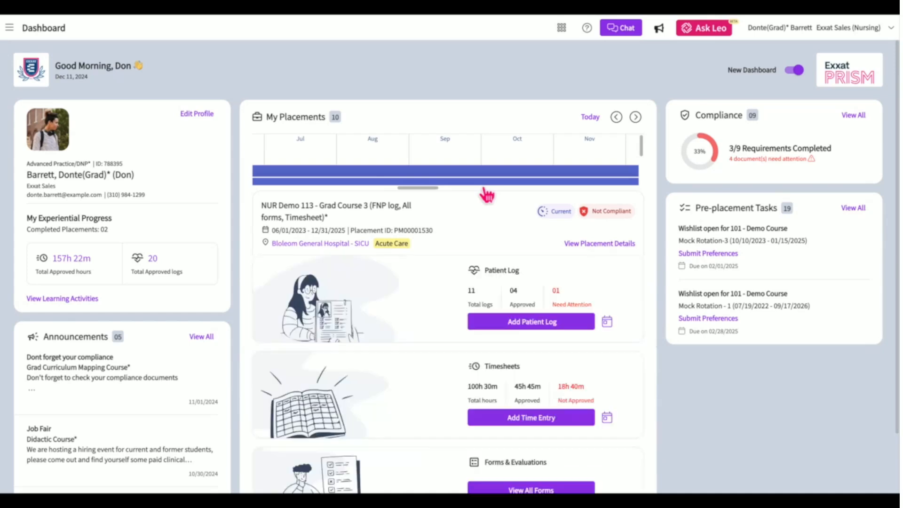
{"action": "scroll", "coordinate": [486, 221], "scroll_direction": "down", "scroll_amount": 1}
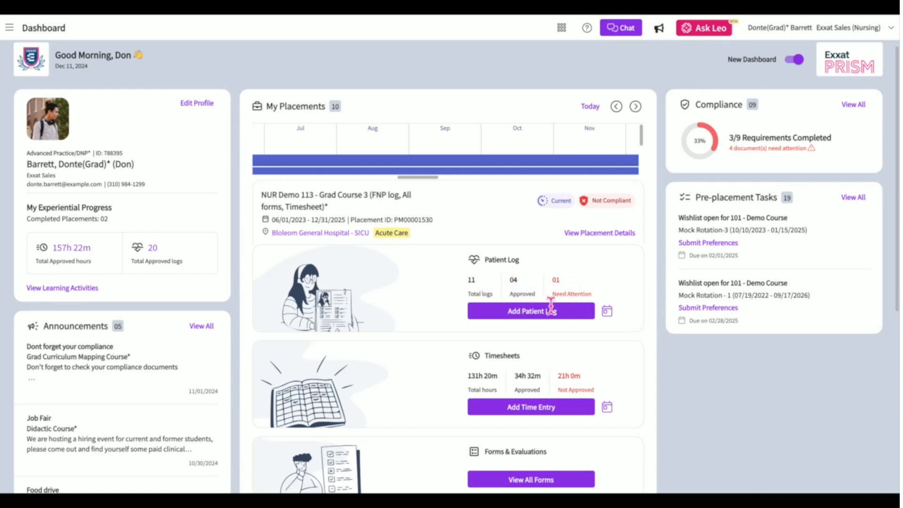
{"action": "left_click", "coordinate": [543, 312]}
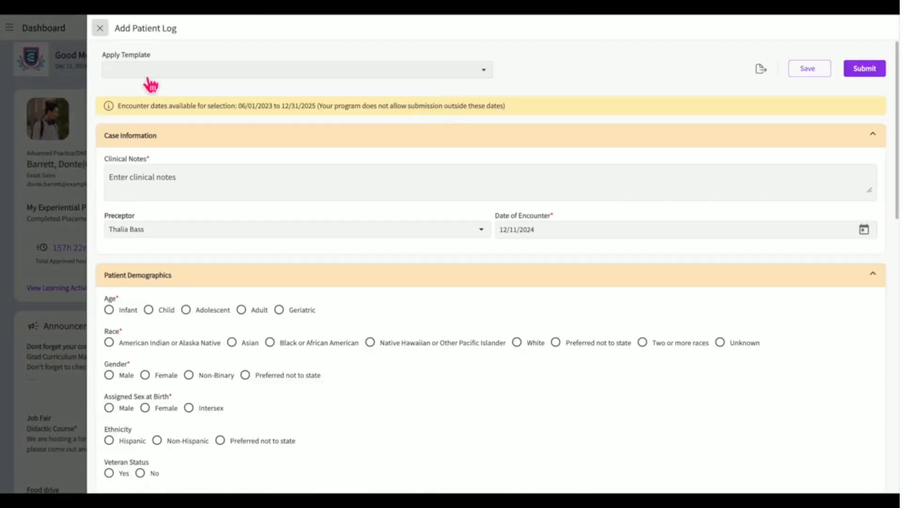
{"action": "left_click", "coordinate": [99, 28]}
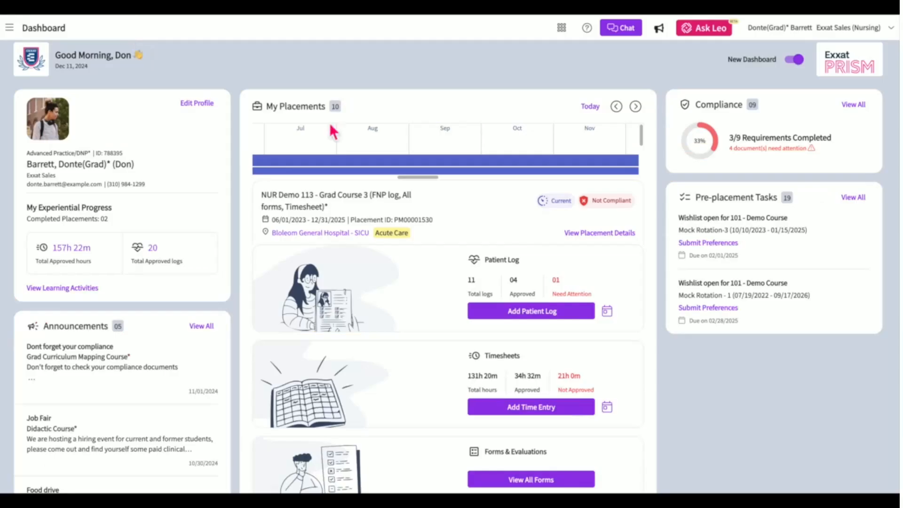
{"action": "left_click", "coordinate": [612, 315]}
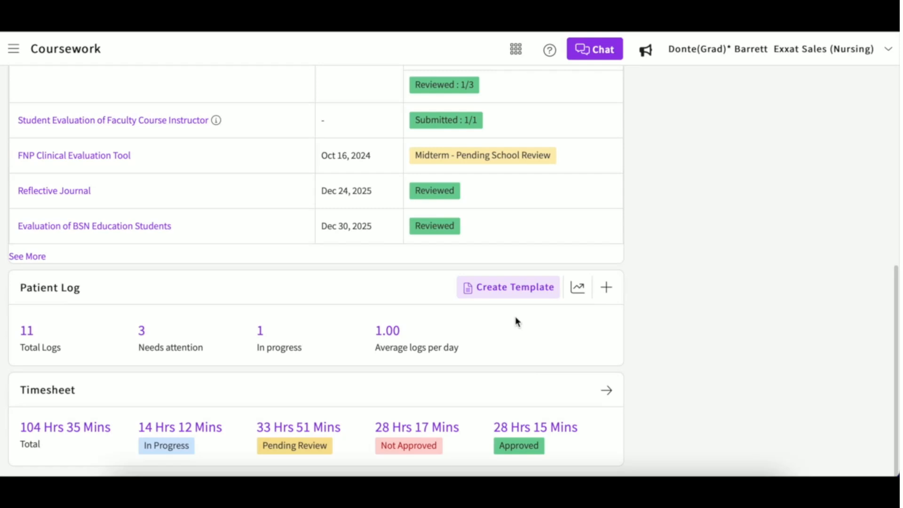
Show the FNP Practicum II patient log statistics and review the totals and bar chart.
{"action": "left_click", "coordinate": [578, 289]}
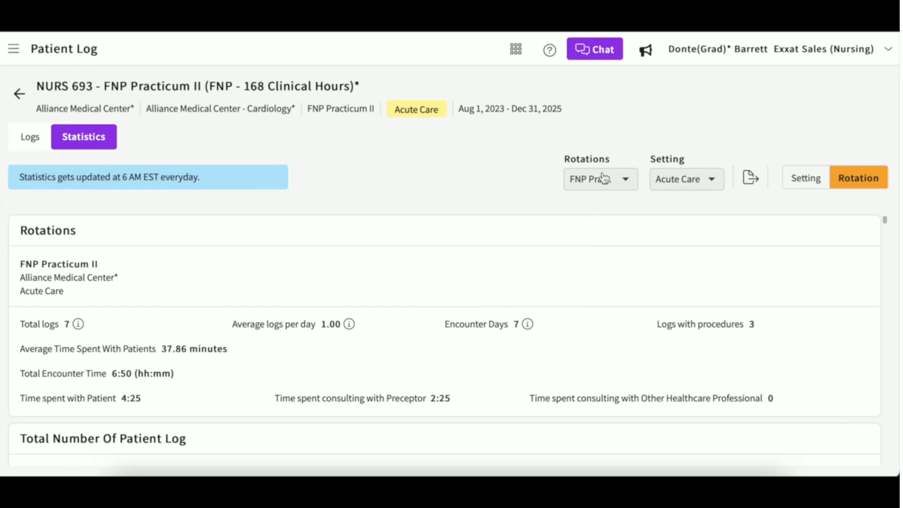
{"action": "scroll", "coordinate": [594, 314], "scroll_direction": "down", "scroll_amount": 4}
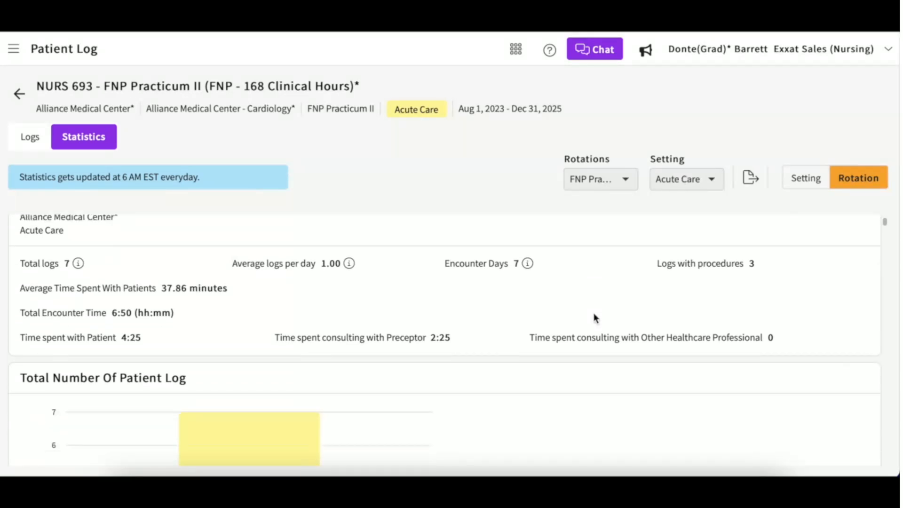
{"action": "scroll", "coordinate": [593, 313], "scroll_direction": "up", "scroll_amount": 3}
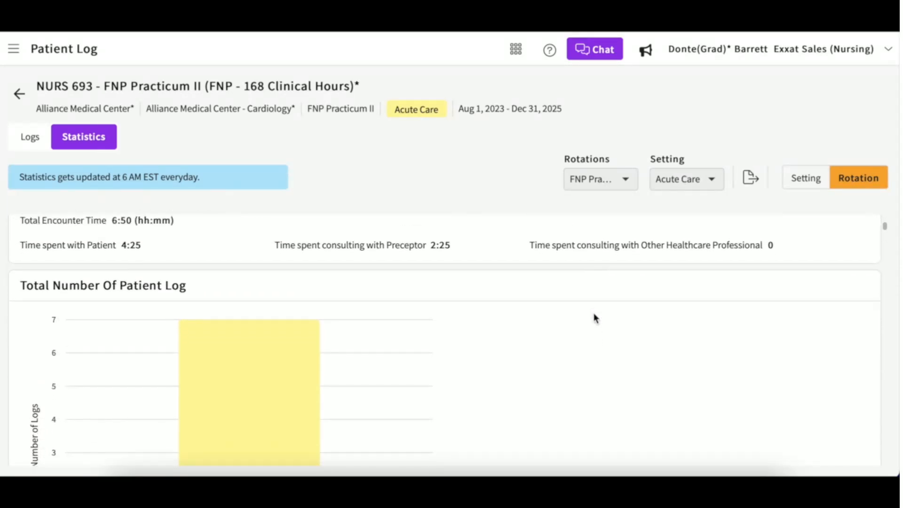
{"action": "scroll", "coordinate": [593, 314], "scroll_direction": "up", "scroll_amount": 2}
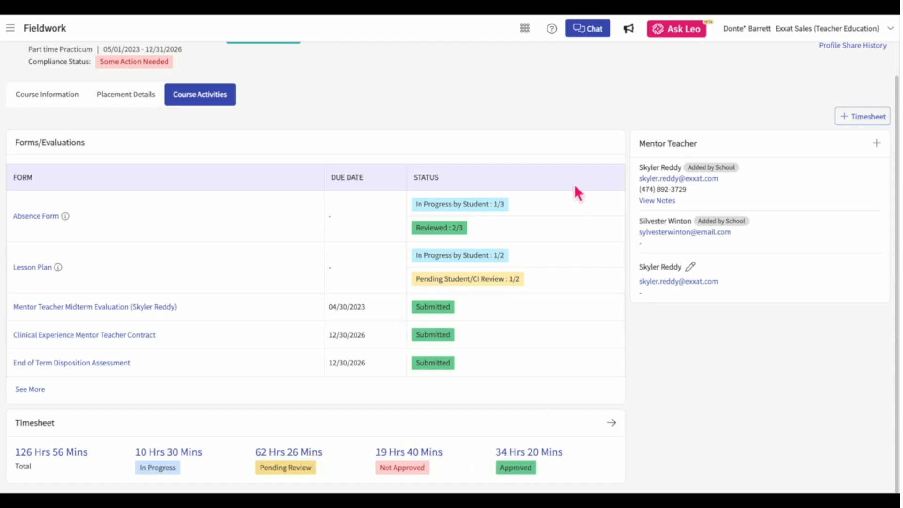
{"action": "left_click", "coordinate": [854, 119]}
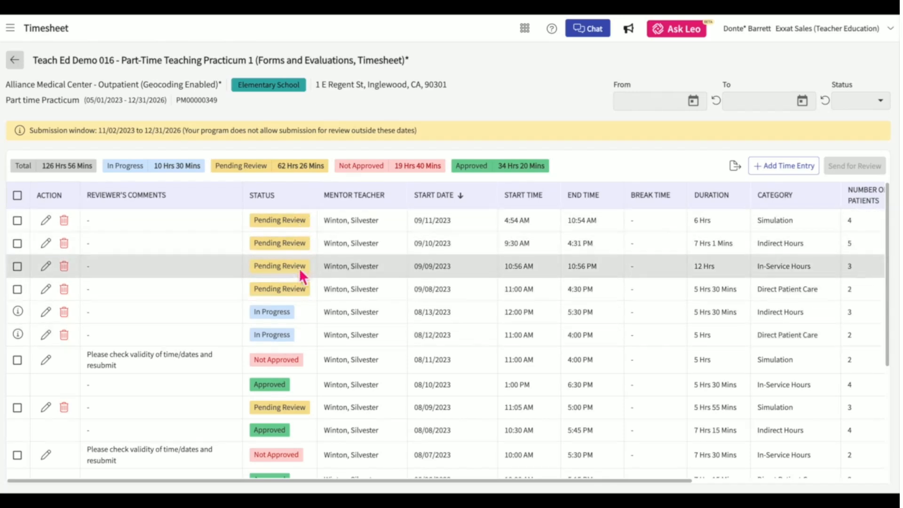
{"action": "scroll", "coordinate": [300, 261], "scroll_direction": "down", "scroll_amount": 3}
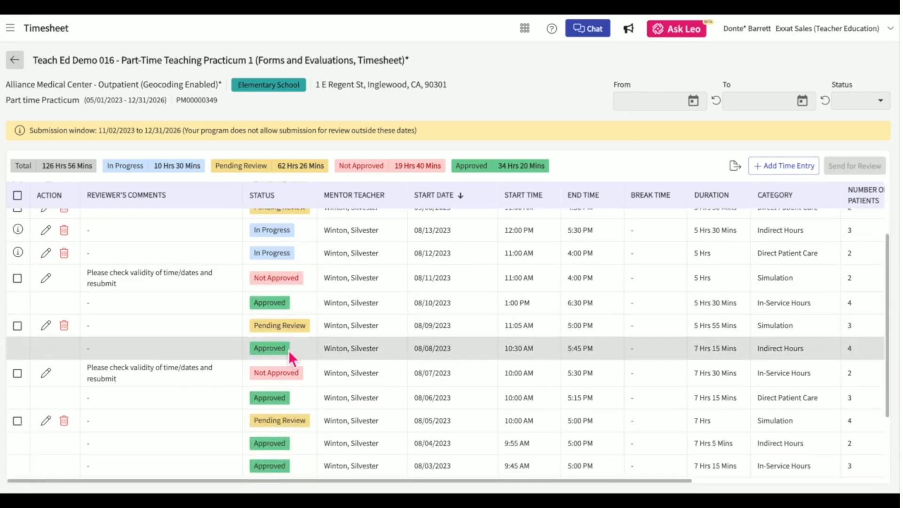
{"action": "scroll", "coordinate": [296, 402], "scroll_direction": "down", "scroll_amount": 1}
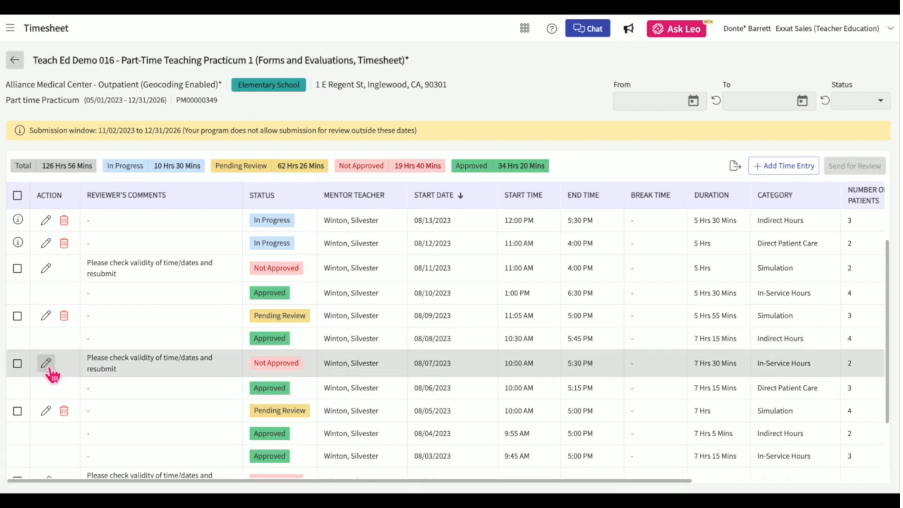
Add a time entry for 11/01/2024 from 1:00 PM to 3:00 PM with a 10-minute break.
{"action": "left_click", "coordinate": [766, 179]}
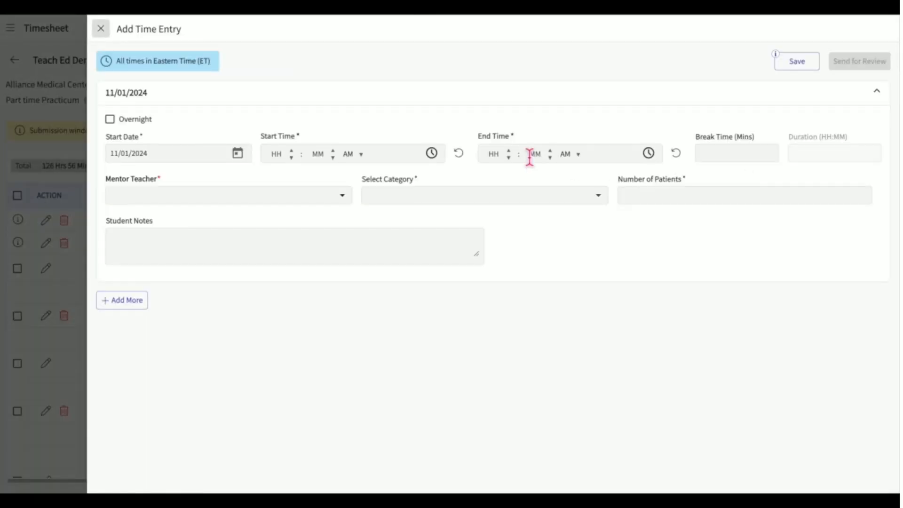
{"action": "left_click", "coordinate": [238, 153]}
{"action": "left_click", "coordinate": [384, 86]}
{"action": "left_click", "coordinate": [296, 153]}
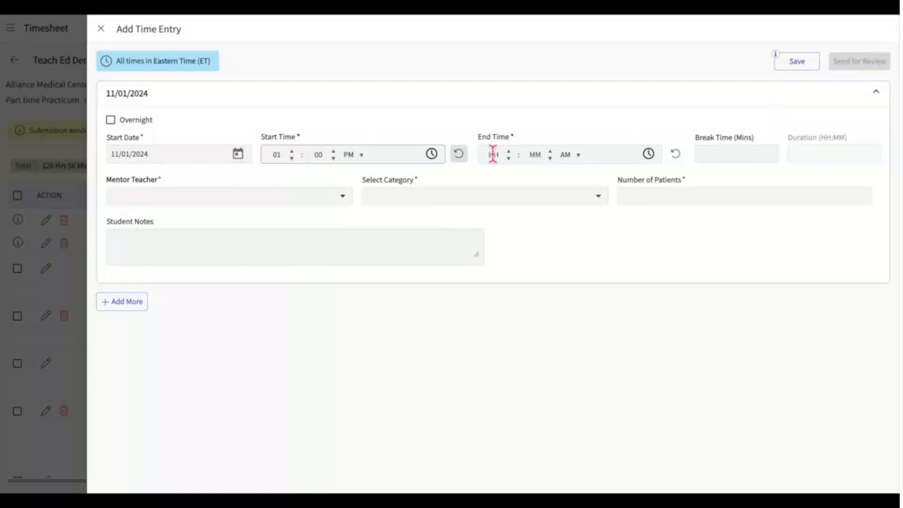
{"action": "left_click", "coordinate": [509, 154]}
{"action": "left_click", "coordinate": [510, 154]}
{"action": "left_click", "coordinate": [510, 154]}
{"action": "left_click", "coordinate": [571, 155]}
{"action": "left_click", "coordinate": [575, 174]}
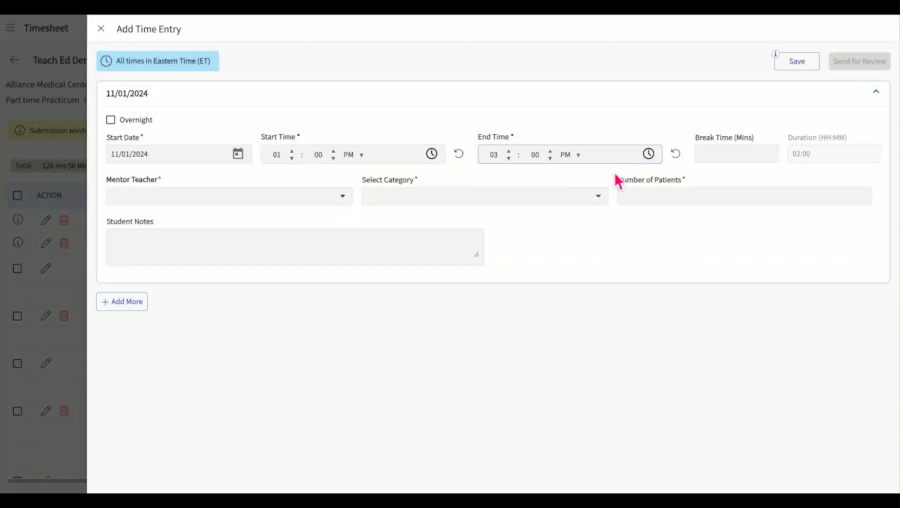
{"action": "left_click", "coordinate": [718, 157]}
{"action": "type", "text": "10"}
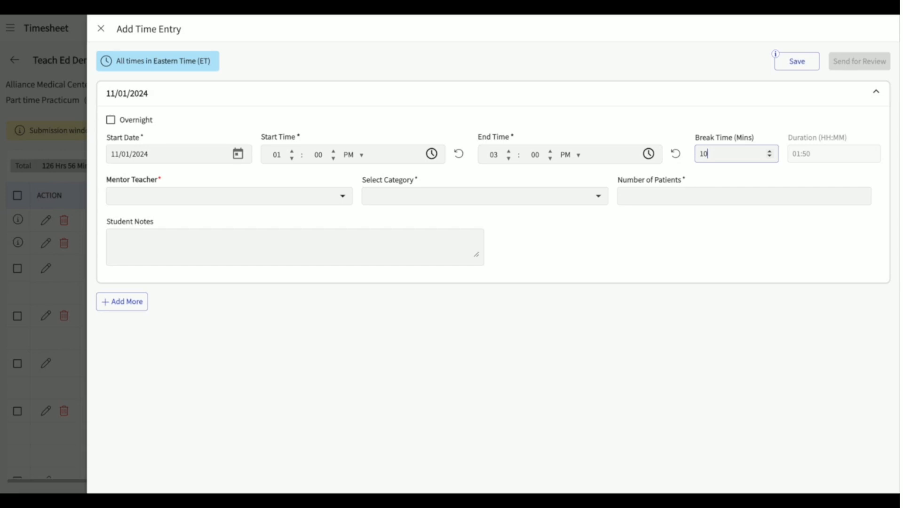
{"action": "left_click", "coordinate": [333, 203]}
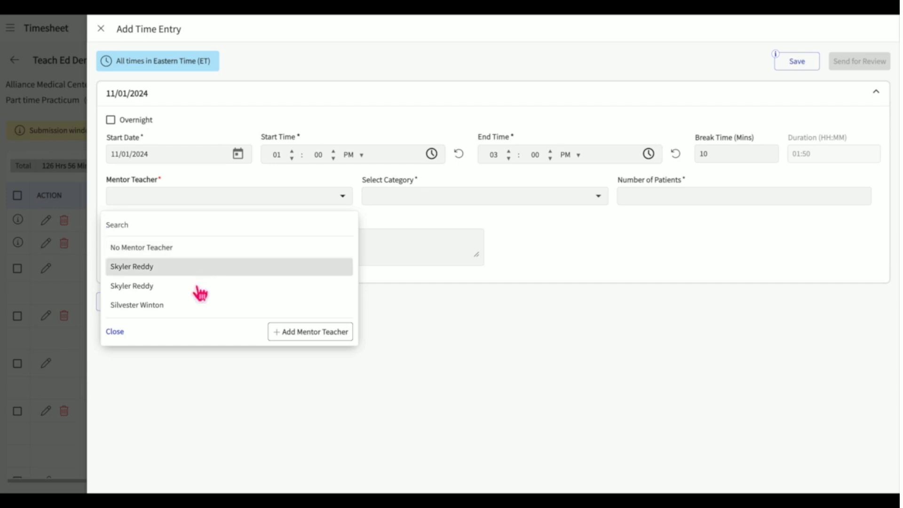
{"action": "left_click", "coordinate": [303, 336]}
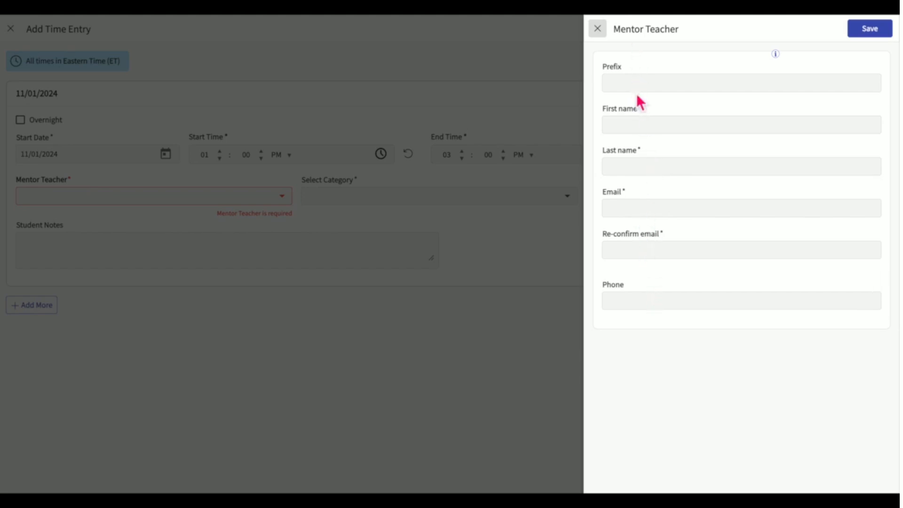
{"action": "left_click", "coordinate": [641, 126]}
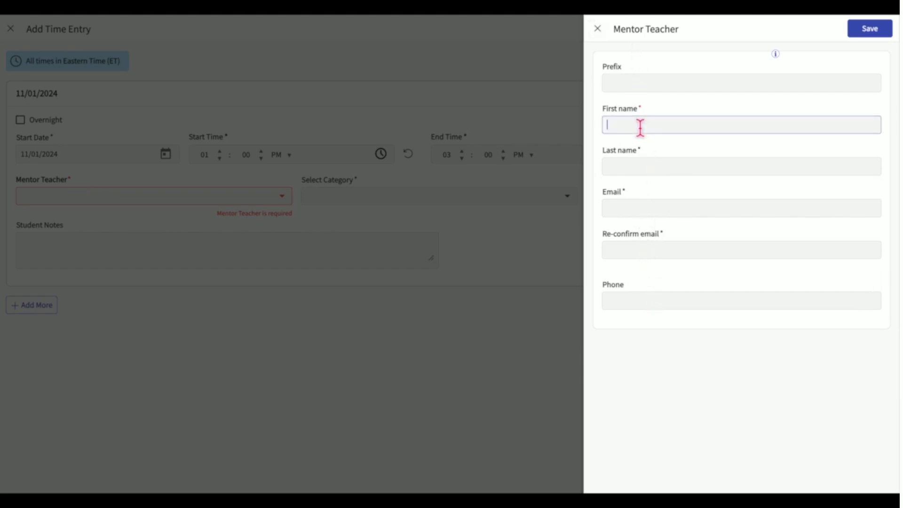
{"action": "left_click", "coordinate": [640, 174]}
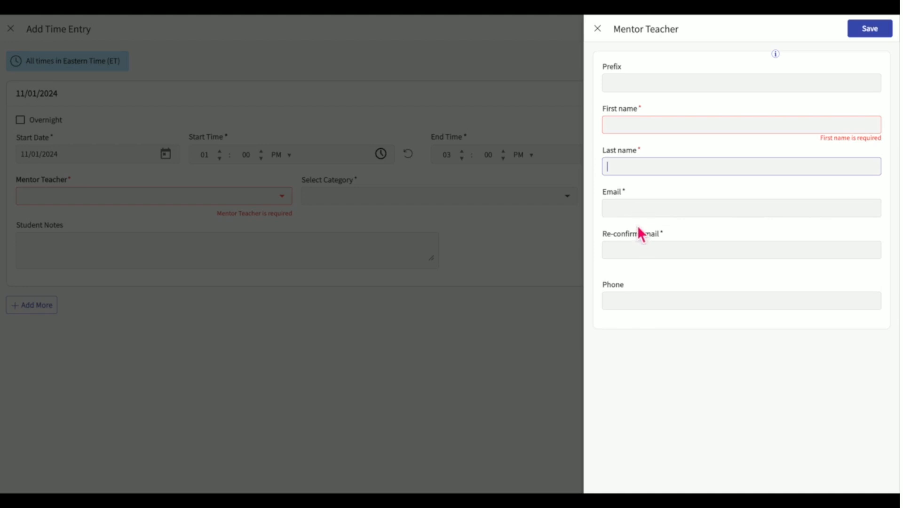
{"action": "left_click", "coordinate": [639, 208]}
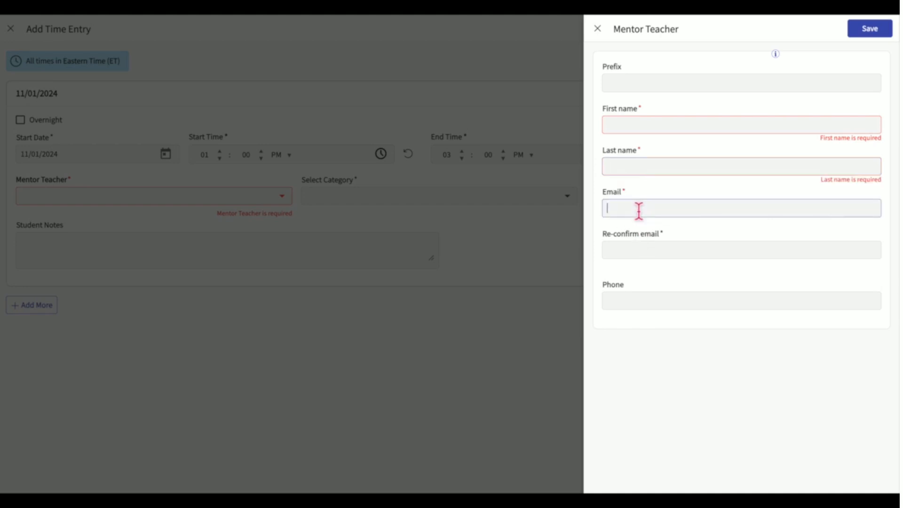
{"action": "left_click", "coordinate": [639, 247]}
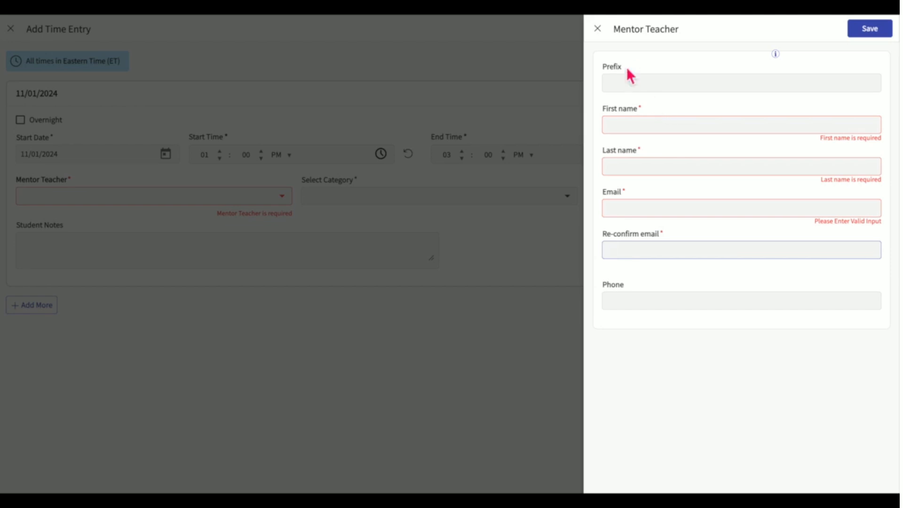
{"action": "left_click", "coordinate": [601, 31]}
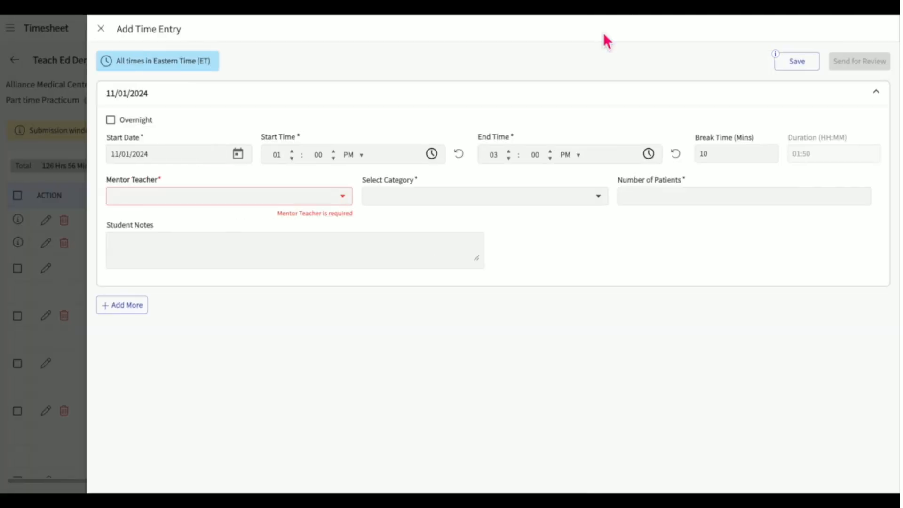
Give the 11/01/2024 entry an existing mentor teacher, the In-Service Hours category and 5 patients.
{"action": "left_click", "coordinate": [348, 201]}
{"action": "left_click", "coordinate": [275, 268]}
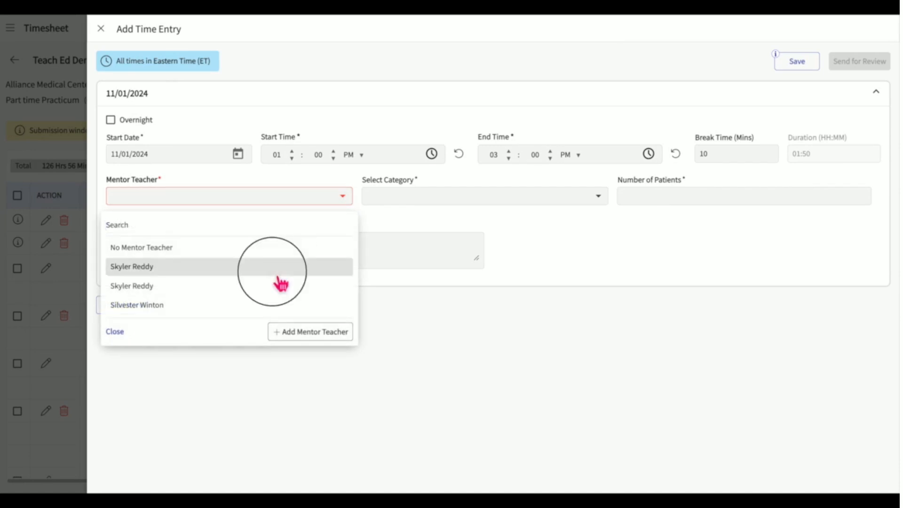
{"action": "left_click", "coordinate": [501, 198]}
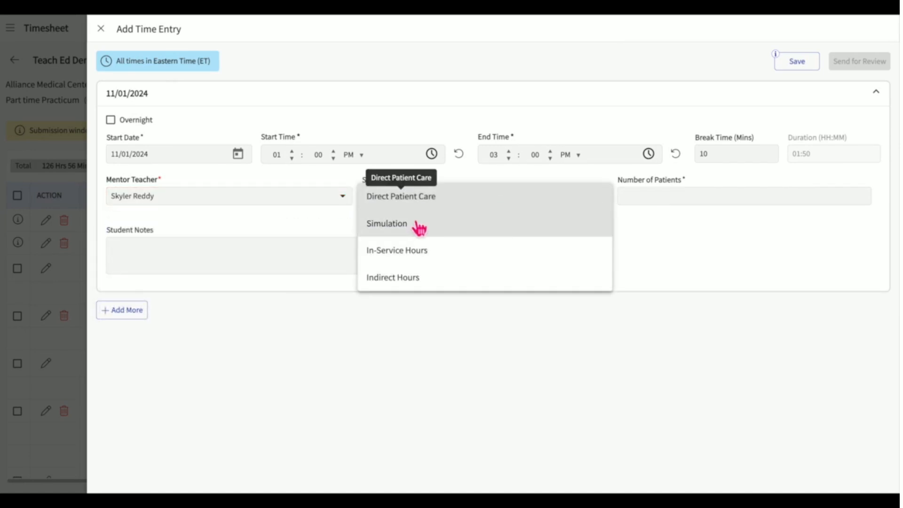
{"action": "left_click", "coordinate": [410, 251]}
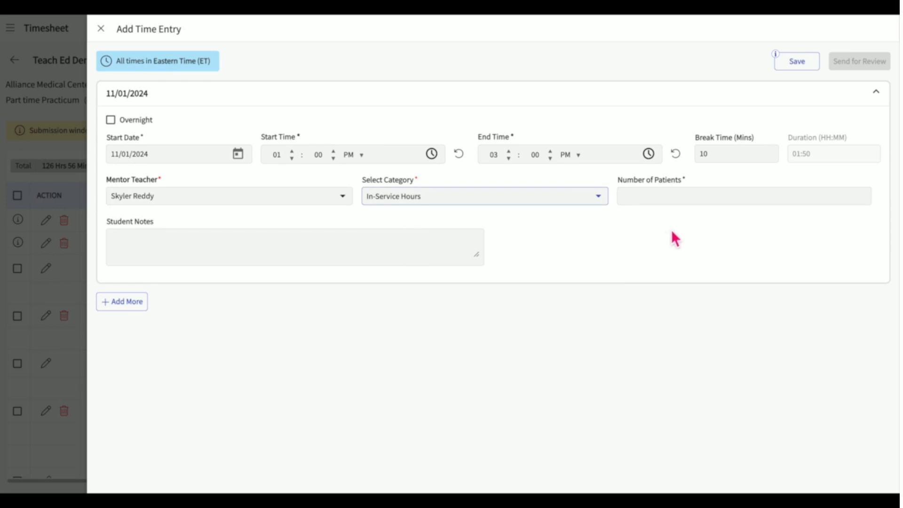
{"action": "left_click", "coordinate": [672, 198]}
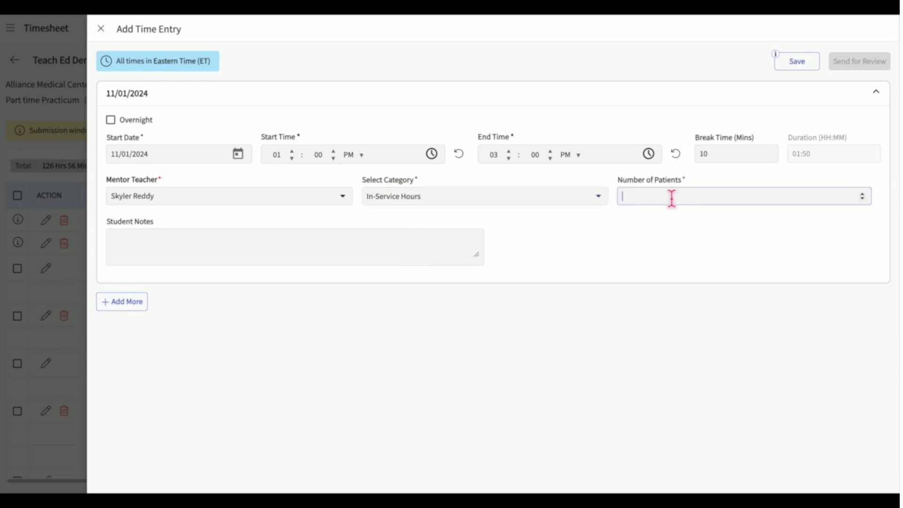
{"action": "type", "text": "5"}
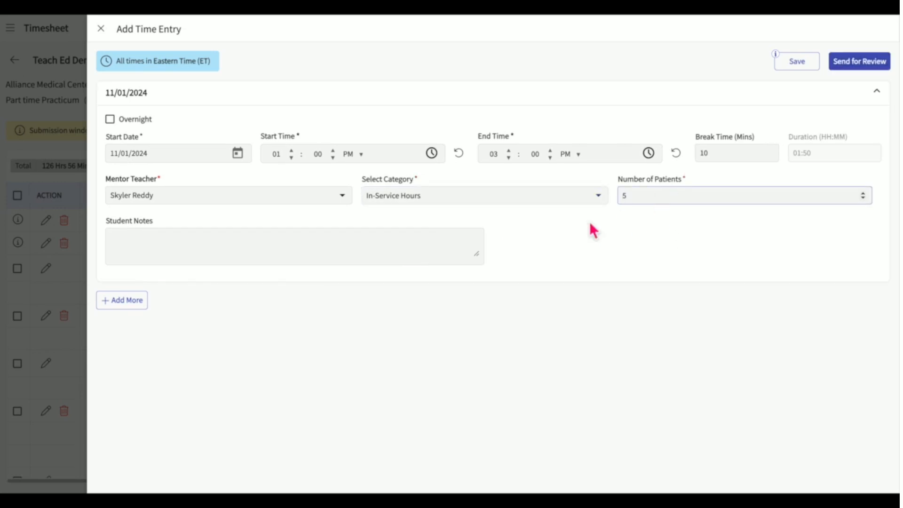
{"action": "left_click", "coordinate": [392, 251]}
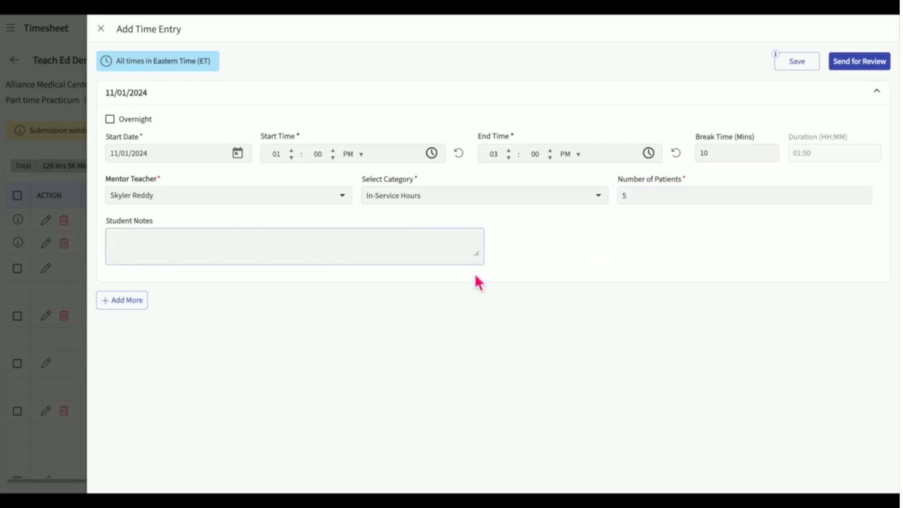
Add an overnight 8:00 PM to 5:00 AM entry and save, bringing the total to 135 Hrs 46 Mins.
{"action": "left_click", "coordinate": [141, 303]}
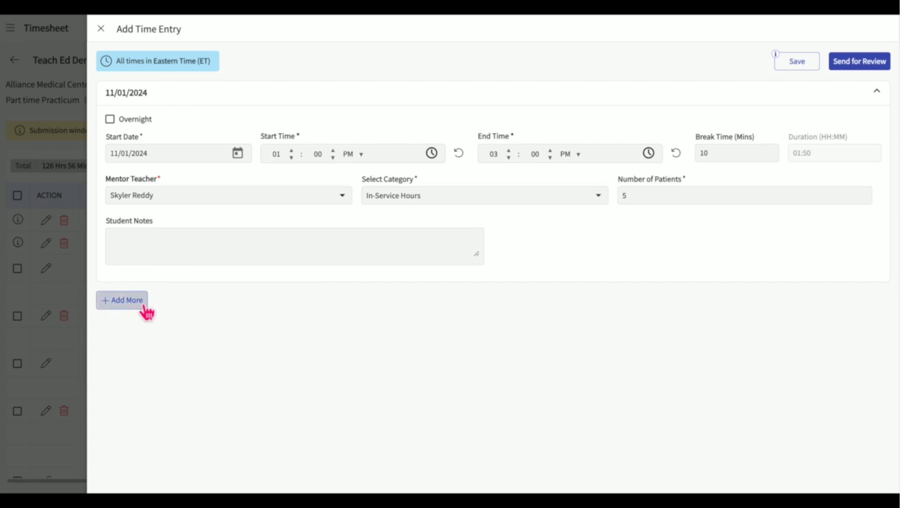
{"action": "scroll", "coordinate": [298, 316], "scroll_direction": "down", "scroll_amount": 2}
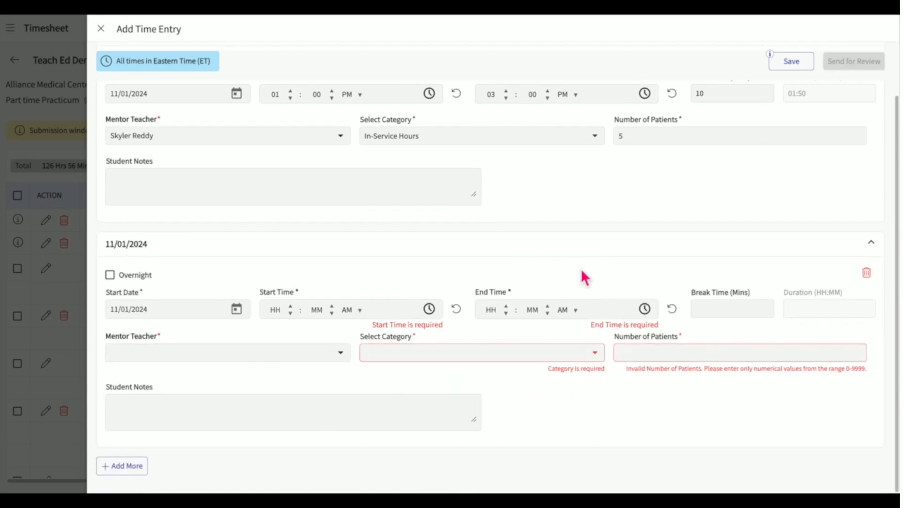
{"action": "scroll", "coordinate": [568, 271], "scroll_direction": "up", "scroll_amount": 1}
{"action": "scroll", "coordinate": [569, 272], "scroll_direction": "up", "scroll_amount": 1}
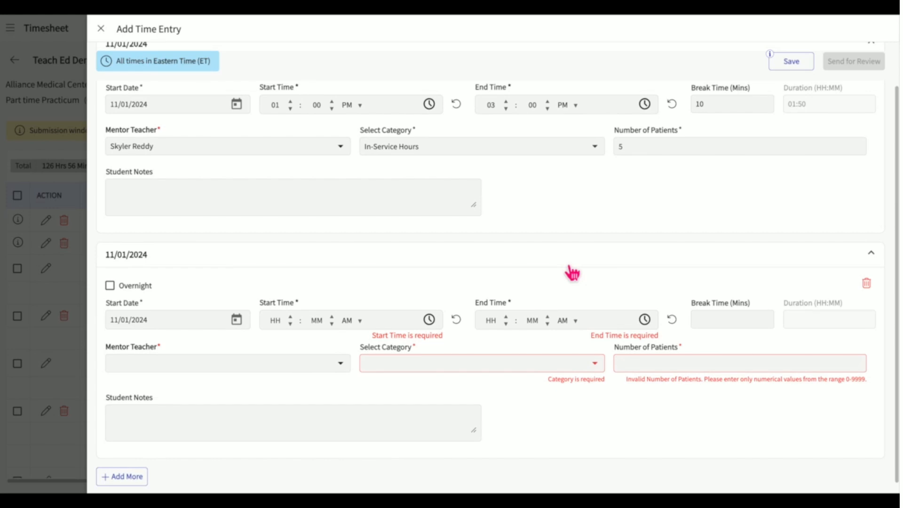
{"action": "scroll", "coordinate": [446, 283], "scroll_direction": "up", "scroll_amount": 2}
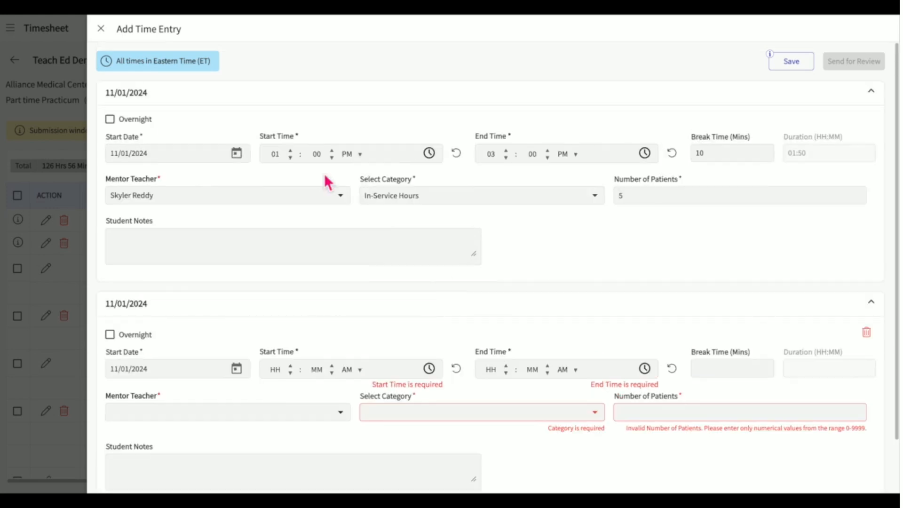
{"action": "left_click", "coordinate": [292, 156]}
{"action": "left_click", "coordinate": [292, 156]}
{"action": "left_click", "coordinate": [293, 157]}
{"action": "left_click", "coordinate": [293, 156]}
{"action": "left_click", "coordinate": [292, 156]}
{"action": "left_click", "coordinate": [511, 157]}
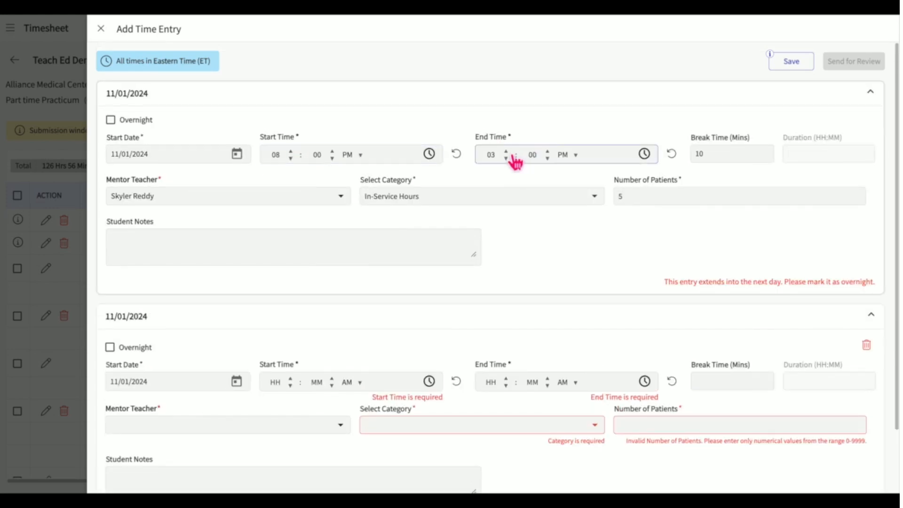
{"action": "left_click", "coordinate": [137, 122]}
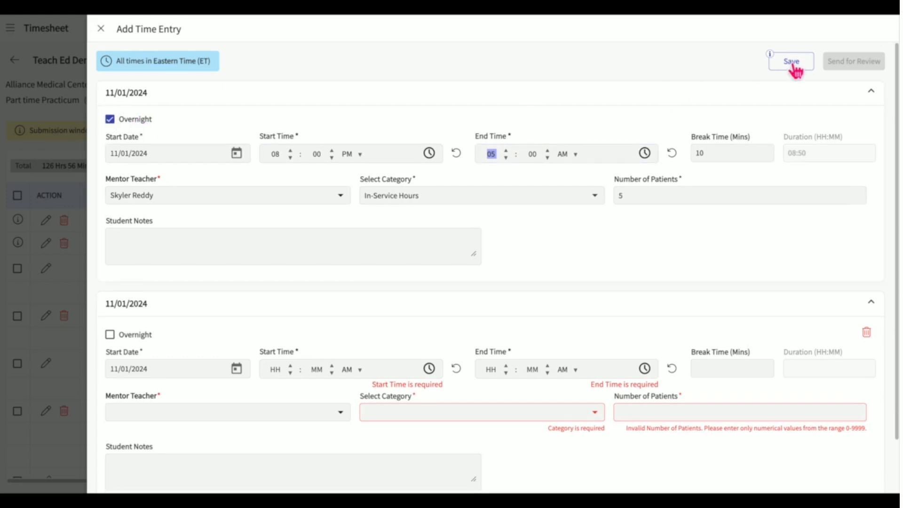
{"action": "left_click", "coordinate": [794, 66]}
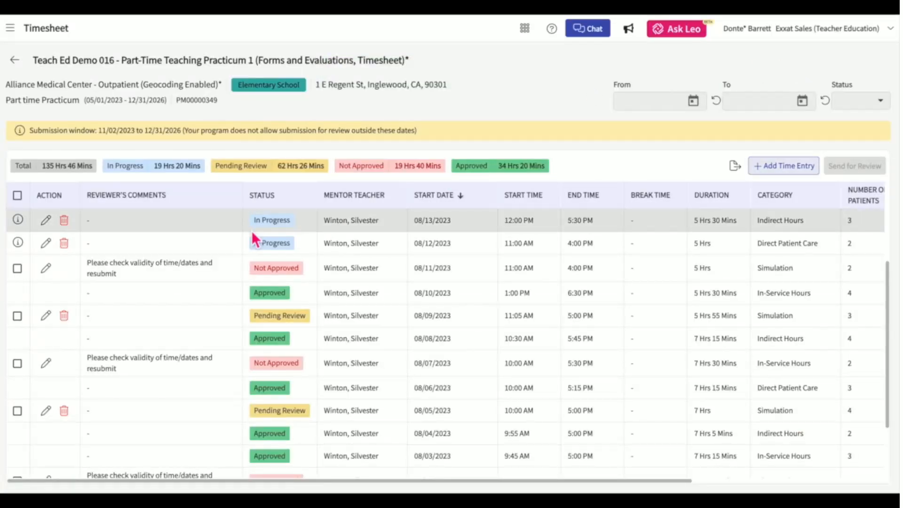
{"action": "left_click", "coordinate": [46, 220]}
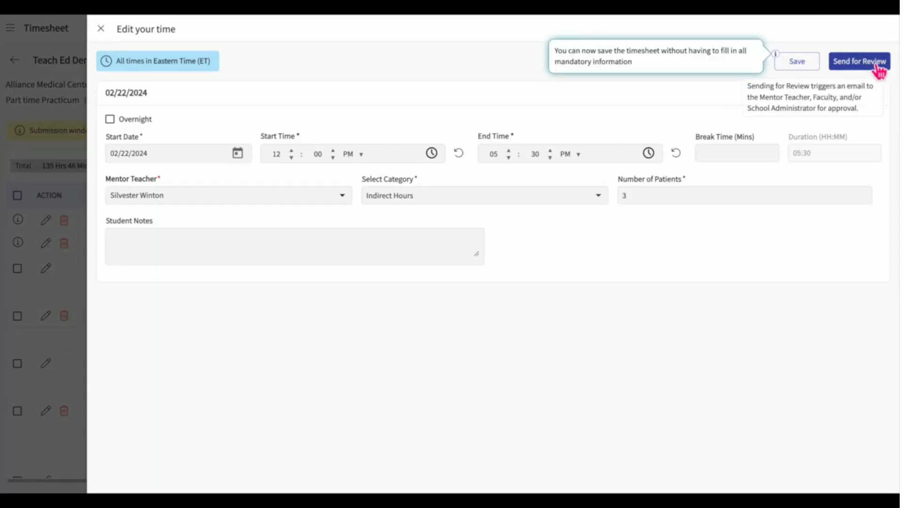
{"action": "left_click", "coordinate": [107, 32]}
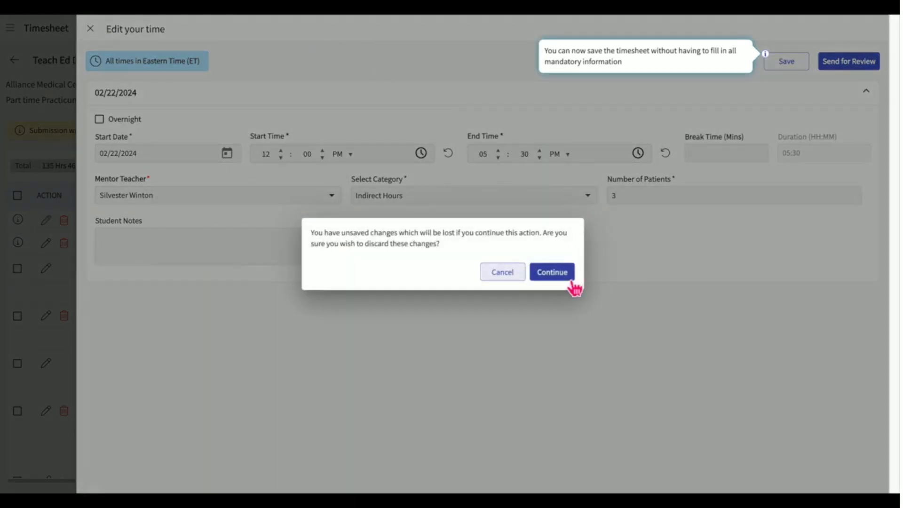
{"action": "left_click", "coordinate": [569, 278]}
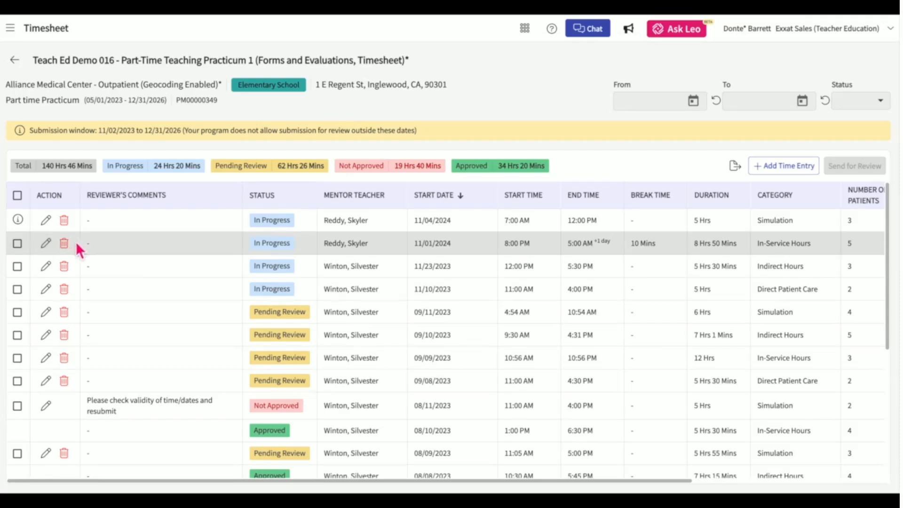
Select the 11/01/2024, 11/23/2023 and 11/10/2023 entries, then clear all selections.
{"action": "left_click", "coordinate": [18, 244]}
{"action": "left_click", "coordinate": [17, 266]}
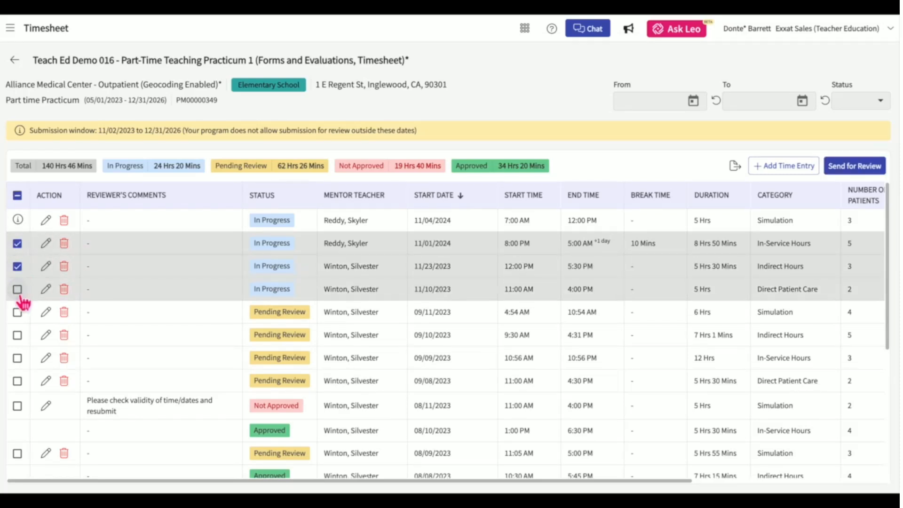
{"action": "left_click", "coordinate": [17, 289]}
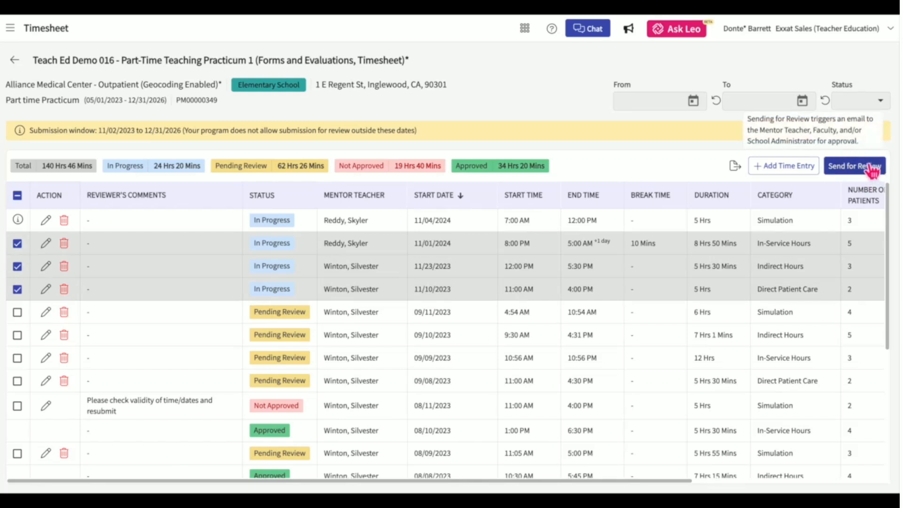
{"action": "left_click", "coordinate": [17, 195]}
{"action": "left_click", "coordinate": [21, 203]}
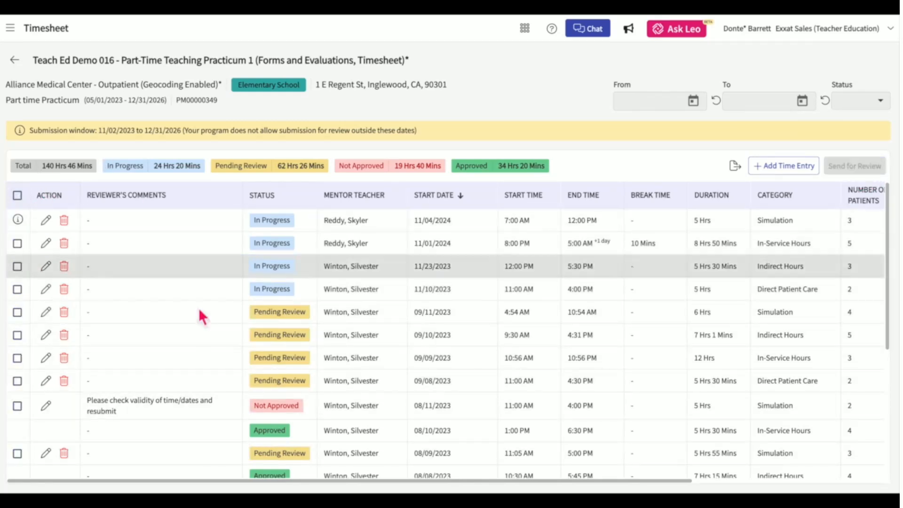
Open the not-approved 08/11/2023 entry for editing and adjust its start time minutes.
{"action": "scroll", "coordinate": [198, 339], "scroll_direction": "down", "scroll_amount": 3}
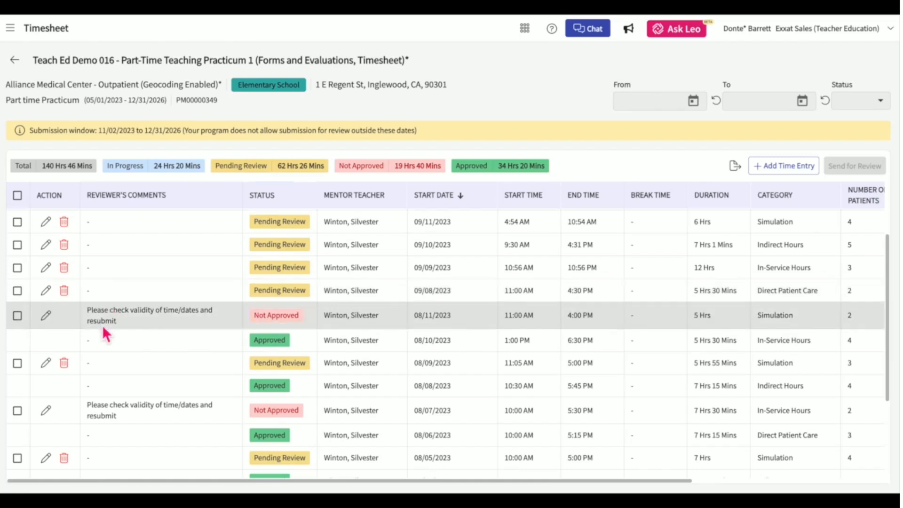
{"action": "left_click", "coordinate": [46, 316]}
{"action": "left_click", "coordinate": [333, 150]}
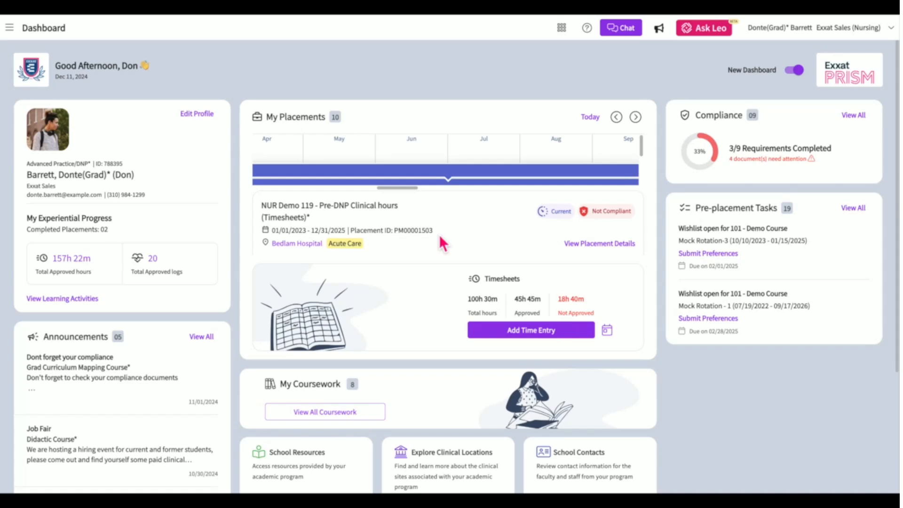
View the second placement's details, opening and closing a new time entry form.
{"action": "left_click", "coordinate": [424, 183]}
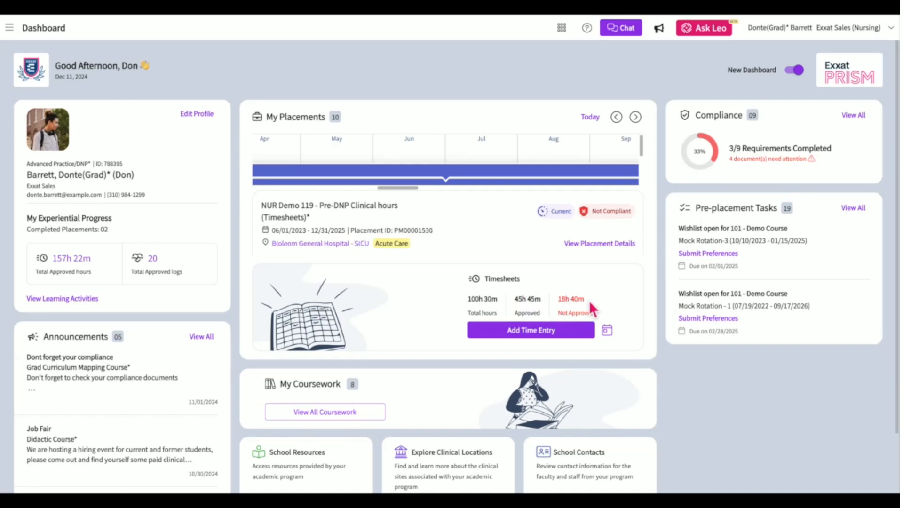
{"action": "left_click", "coordinate": [546, 335]}
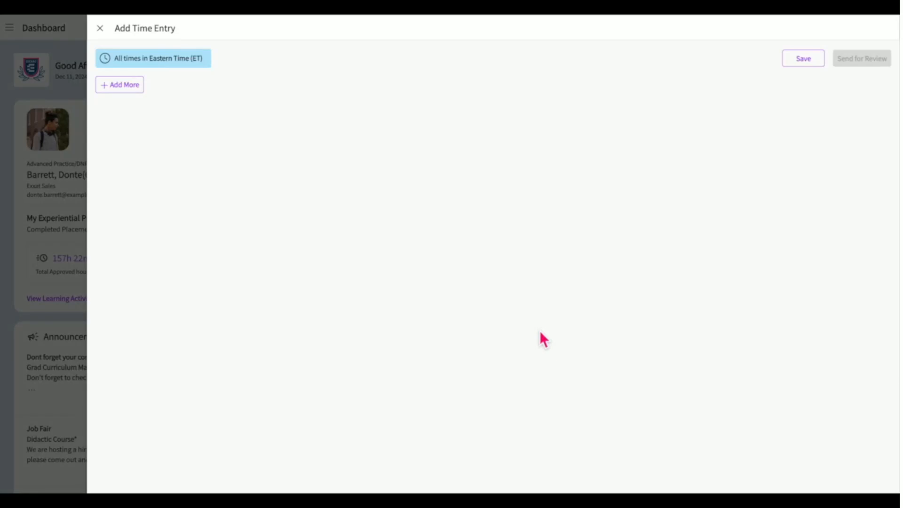
{"action": "left_click", "coordinate": [100, 28]}
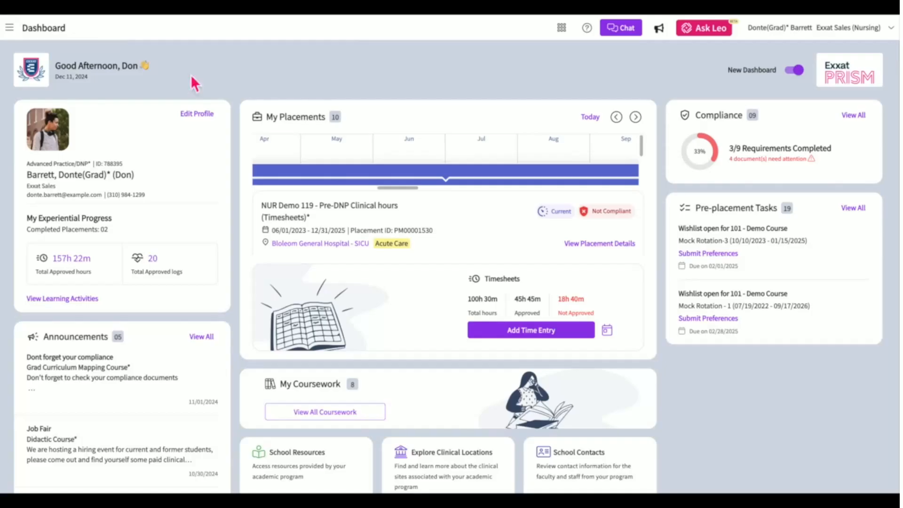
Page the timesheets calendar back to April 2023.
{"action": "left_click", "coordinate": [607, 331]}
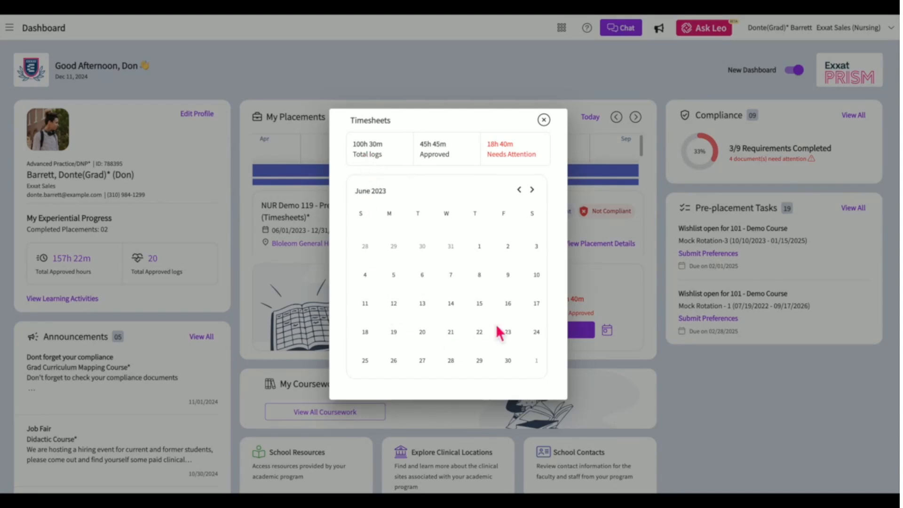
{"action": "left_click", "coordinate": [520, 190]}
{"action": "left_click", "coordinate": [520, 190]}
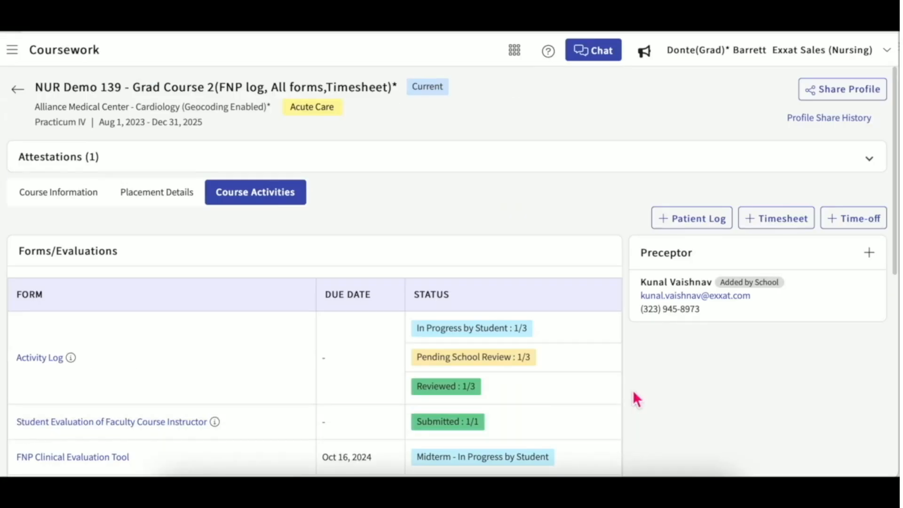
{"action": "scroll", "coordinate": [634, 392], "scroll_direction": "down", "scroll_amount": 3}
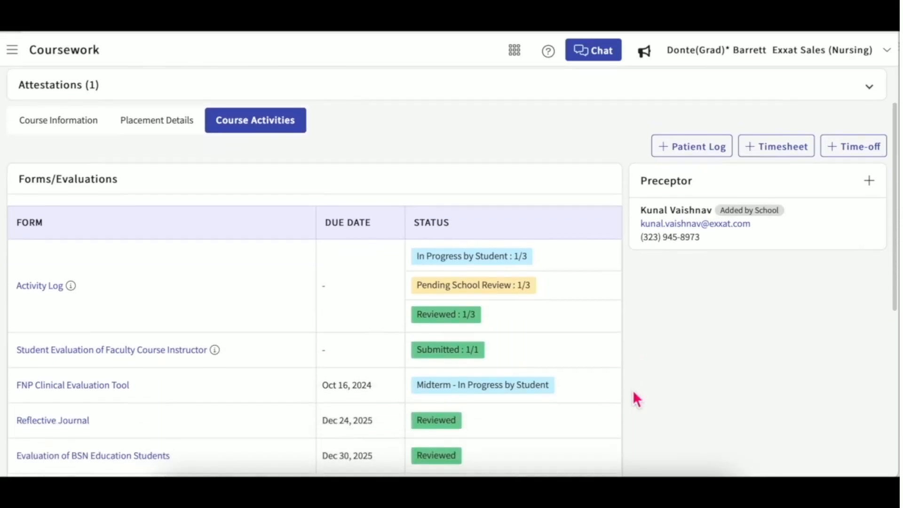
Go to the Family Medicine rotation's Time-off area and list all four requests.
{"action": "scroll", "coordinate": [633, 392], "scroll_direction": "down", "scroll_amount": 5}
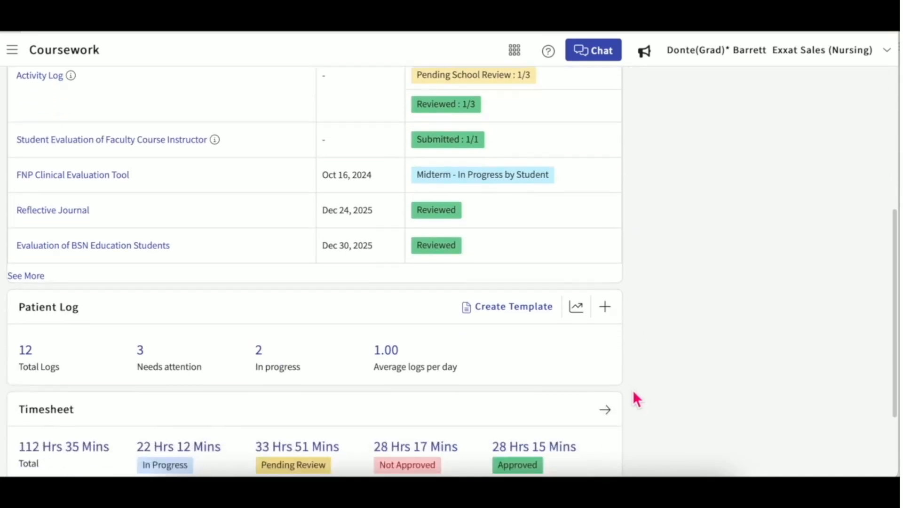
{"action": "scroll", "coordinate": [634, 393], "scroll_direction": "down", "scroll_amount": 3}
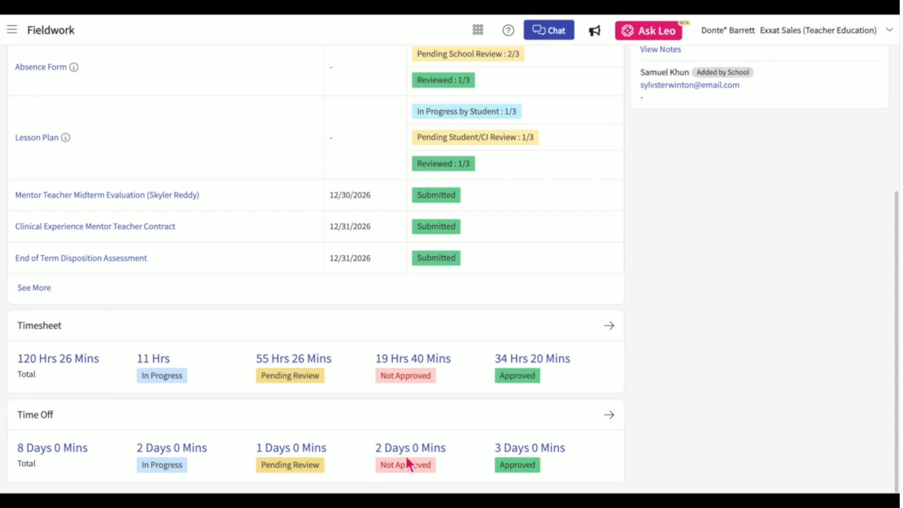
{"action": "scroll", "coordinate": [605, 409], "scroll_direction": "up", "scroll_amount": 5}
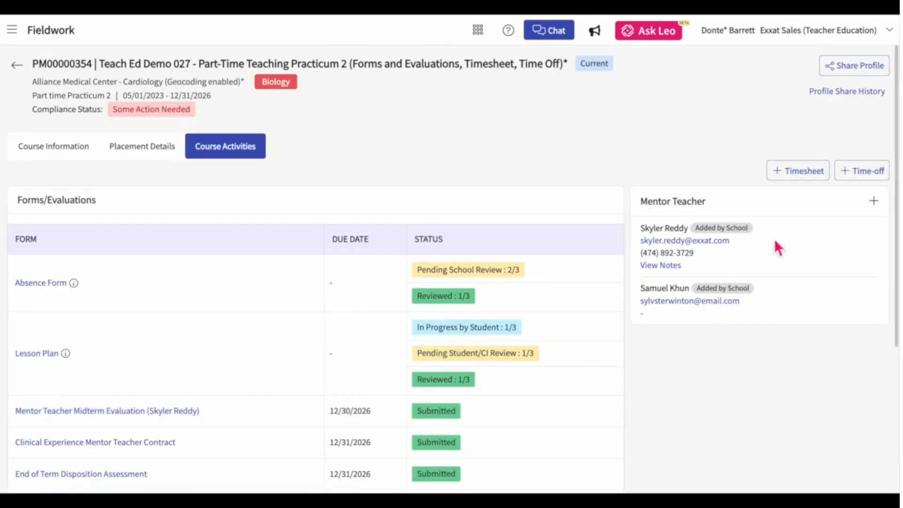
{"action": "left_click", "coordinate": [852, 181]}
{"action": "scroll", "coordinate": [360, 287], "scroll_direction": "down", "scroll_amount": 5}
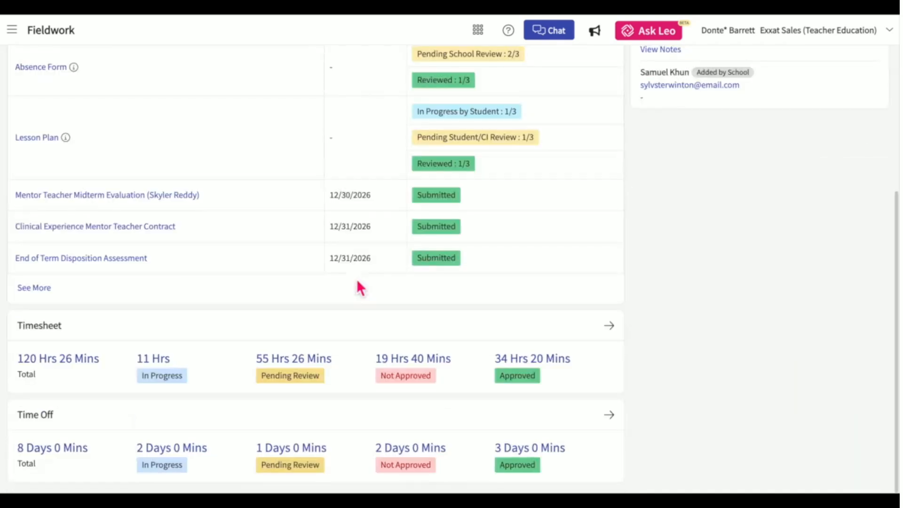
{"action": "left_click", "coordinate": [54, 451]}
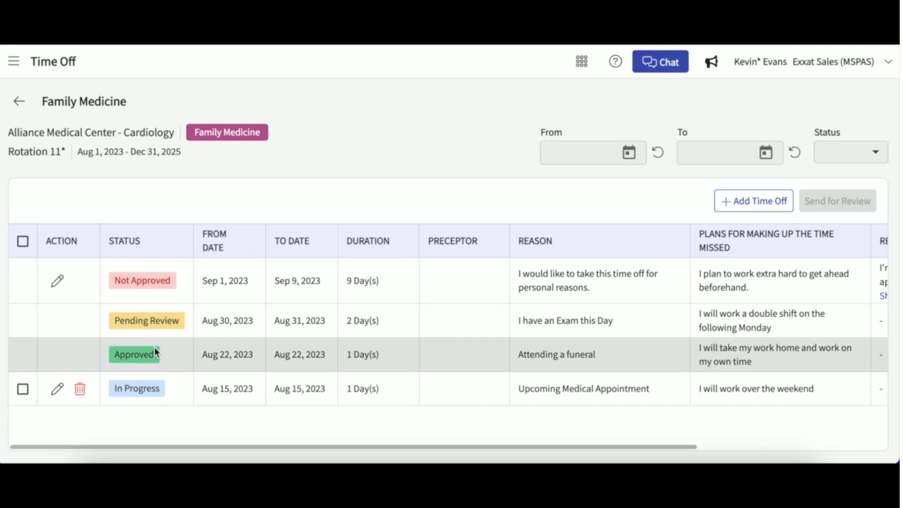
Start a full-day time-off request for October 11, 2023.
{"action": "left_click", "coordinate": [727, 201]}
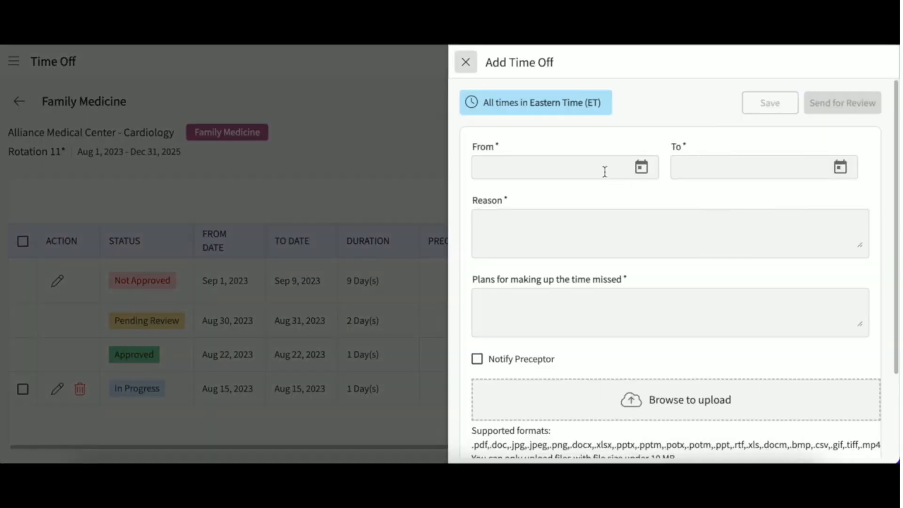
{"action": "left_click", "coordinate": [643, 169]}
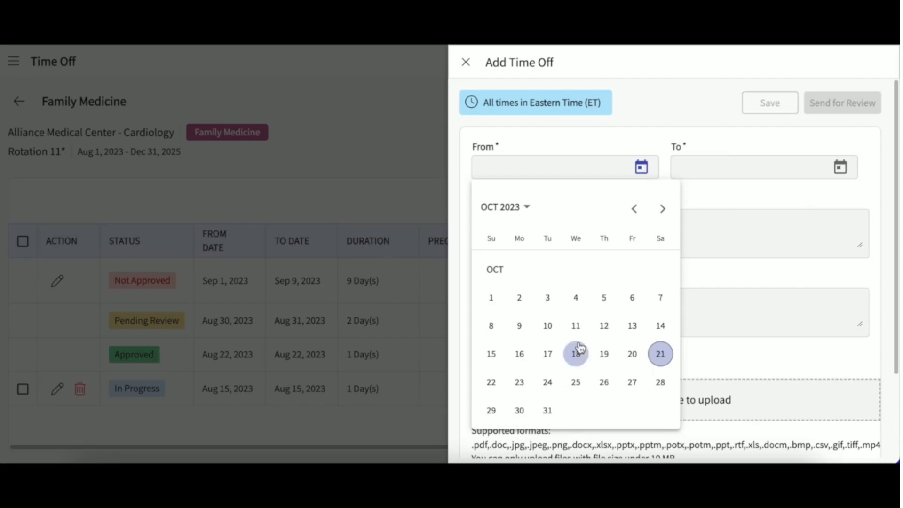
{"action": "left_click", "coordinate": [576, 326]}
{"action": "left_click", "coordinate": [841, 168]}
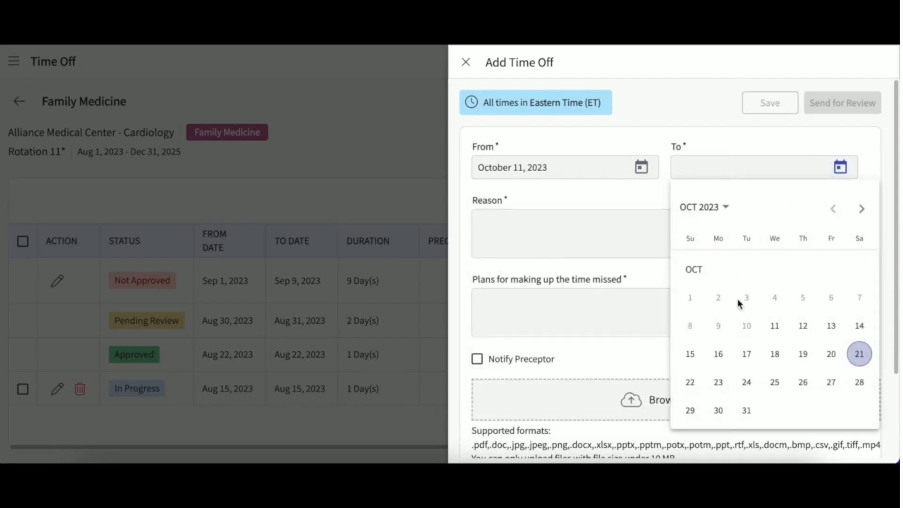
{"action": "left_click", "coordinate": [774, 321]}
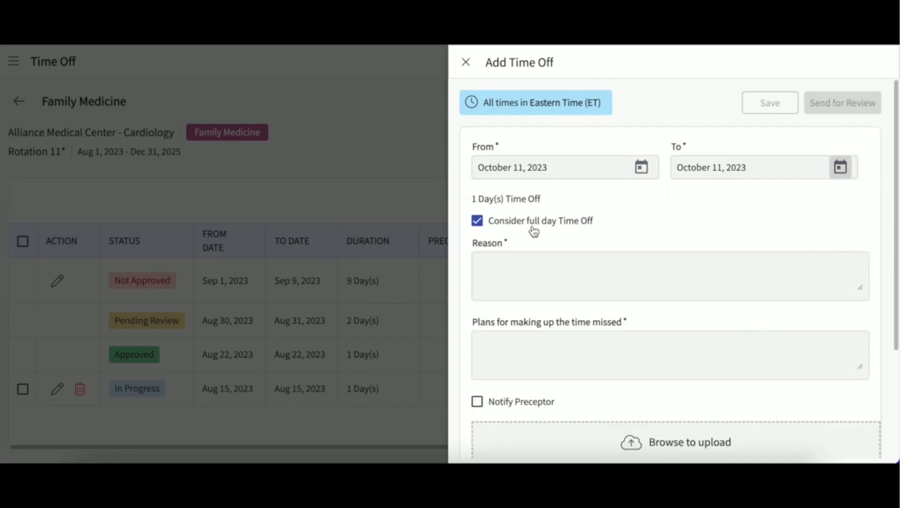
{"action": "left_click", "coordinate": [477, 222]}
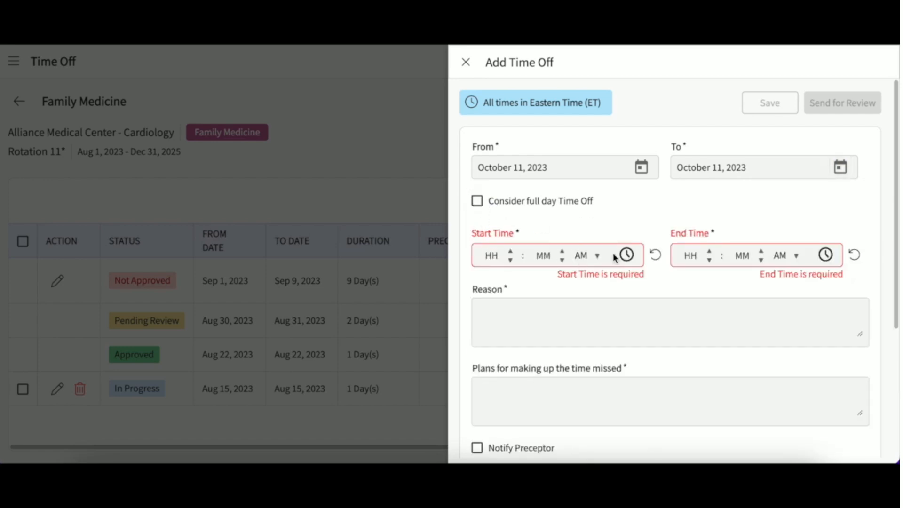
{"action": "left_click", "coordinate": [477, 201]}
Enter the reason 'Attending a funeral.' and the plan 'I will pick up additional hours on my following shift.'.
{"action": "left_click", "coordinate": [509, 262]}
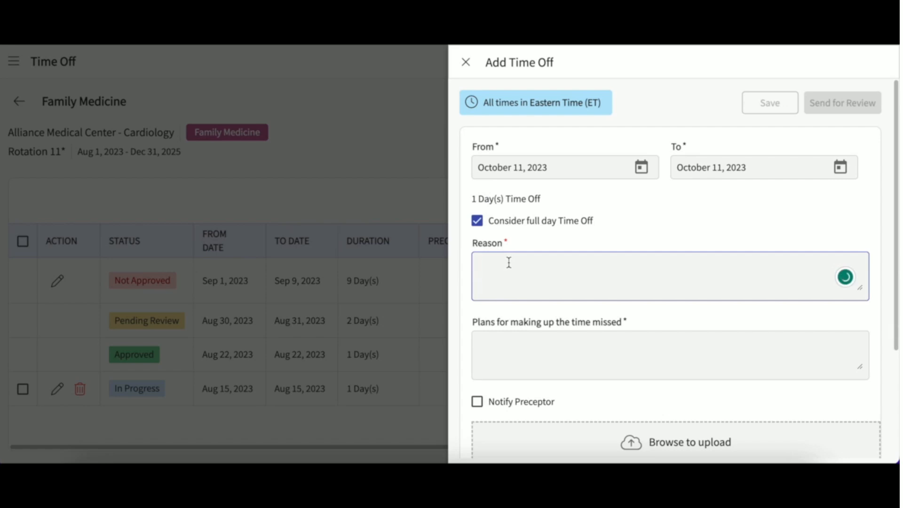
{"action": "type", "text": "Attending a funeral."}
{"action": "left_click", "coordinate": [504, 371]}
{"action": "type", "text": "I will pick up additional hours on my following shift."}
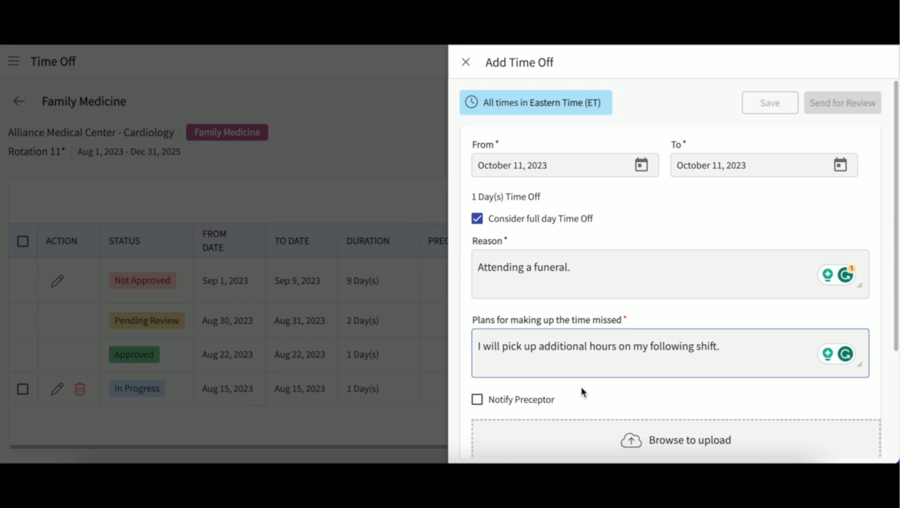
{"action": "scroll", "coordinate": [581, 388], "scroll_direction": "down", "scroll_amount": 1}
{"action": "left_click", "coordinate": [671, 388]}
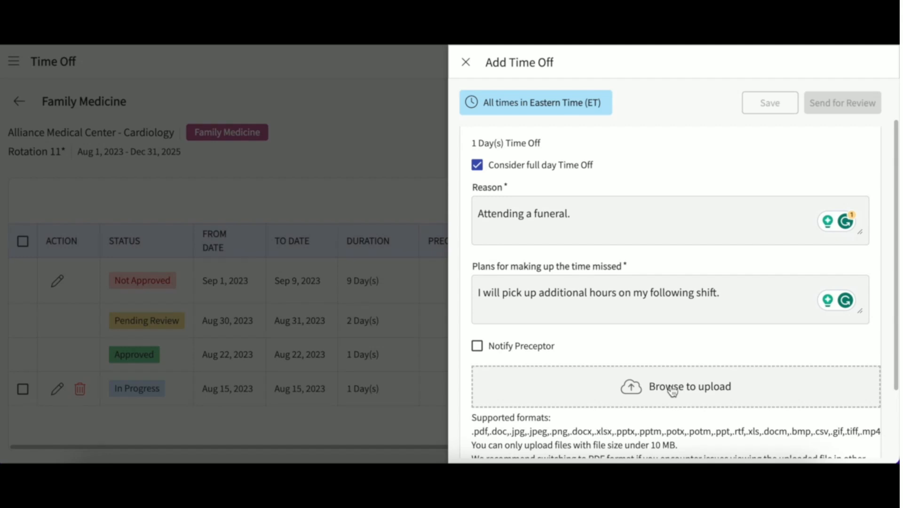
Attach Excused Absense Document.pdf, save the request, and confirm sending the 05/13/2024 request for review.
{"action": "left_click", "coordinate": [645, 383]}
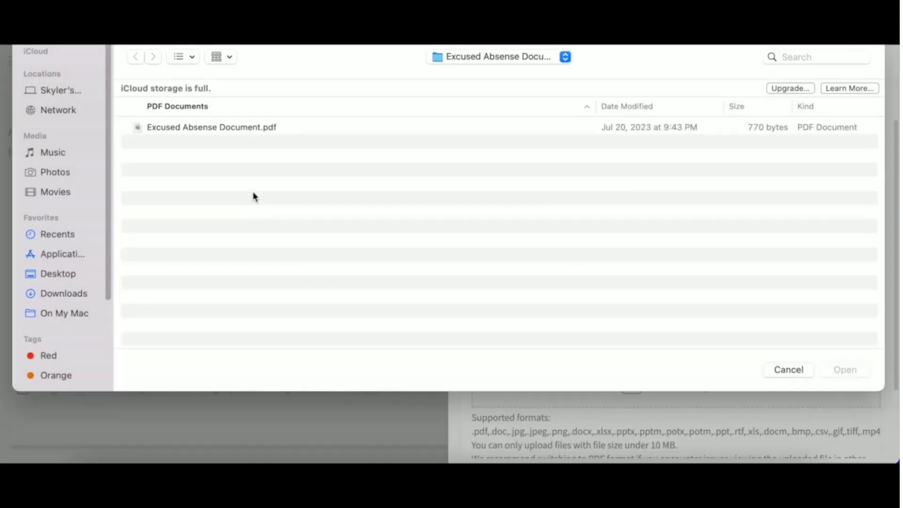
{"action": "left_click", "coordinate": [216, 129]}
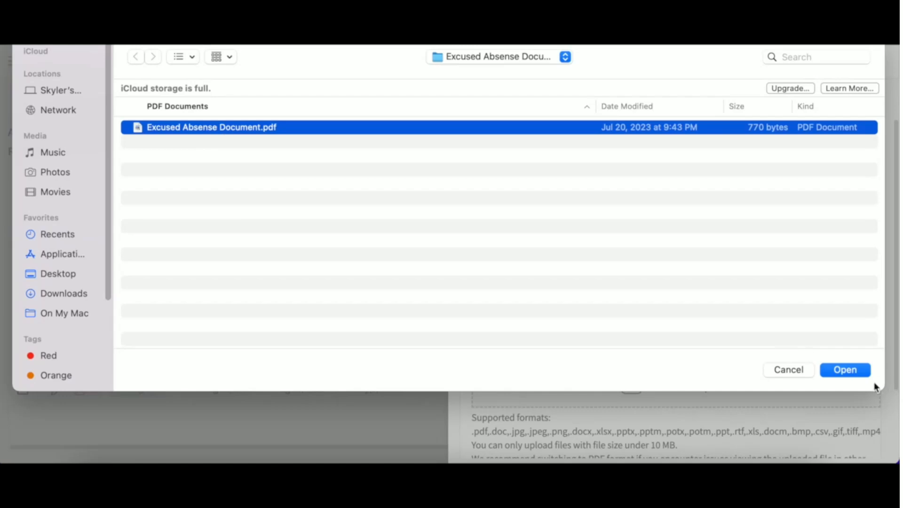
{"action": "left_click", "coordinate": [863, 370]}
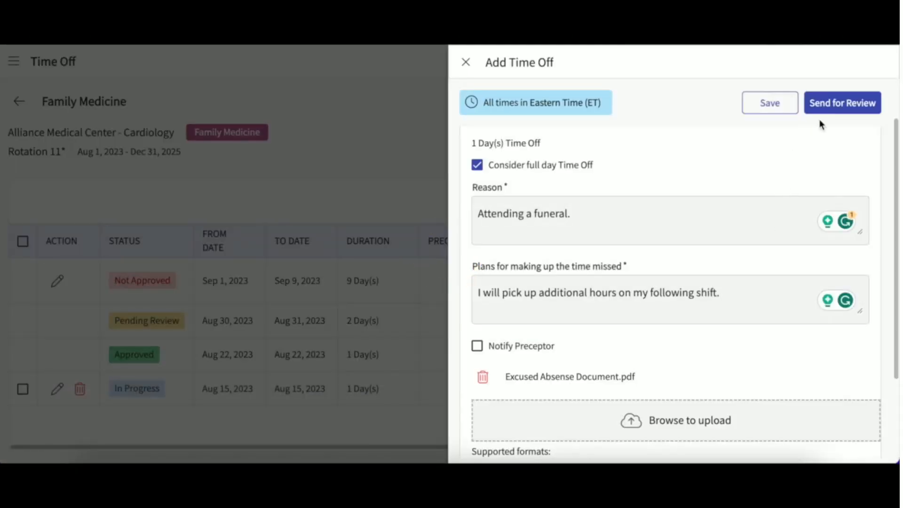
{"action": "left_click", "coordinate": [777, 103]}
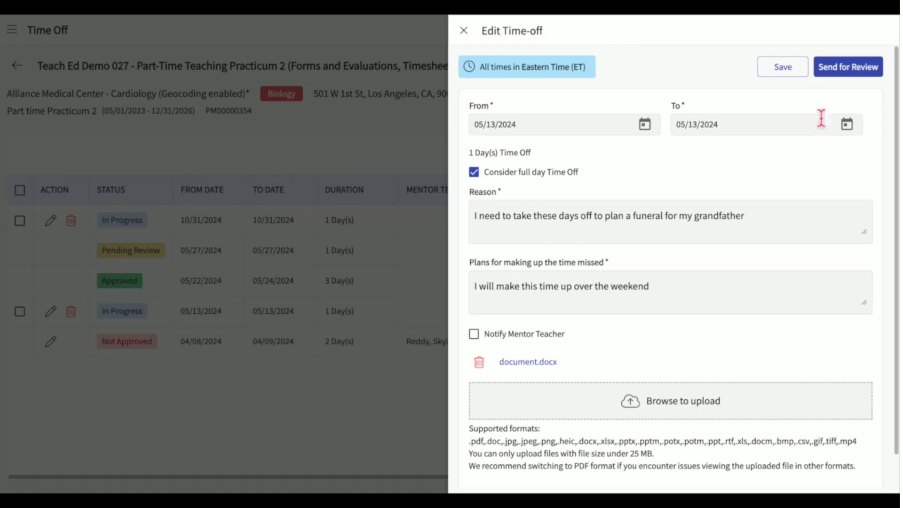
{"action": "left_click", "coordinate": [843, 81]}
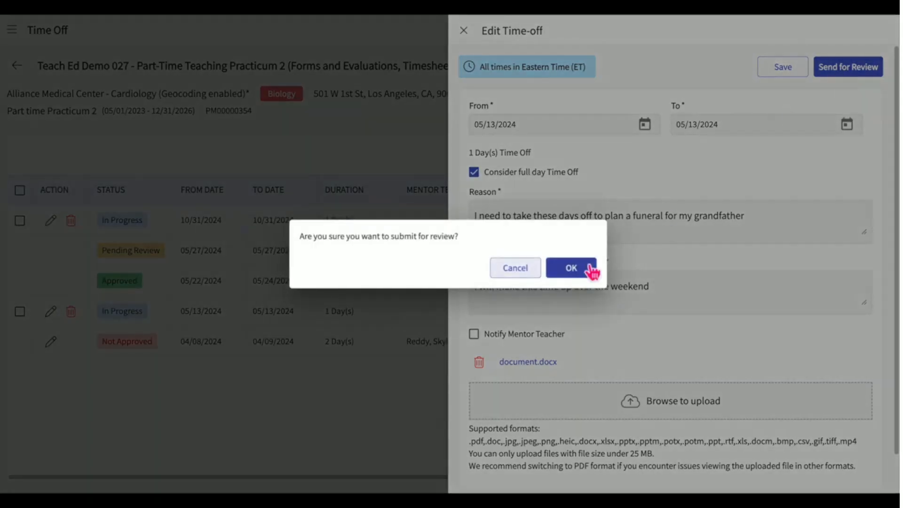
{"action": "left_click", "coordinate": [575, 267]}
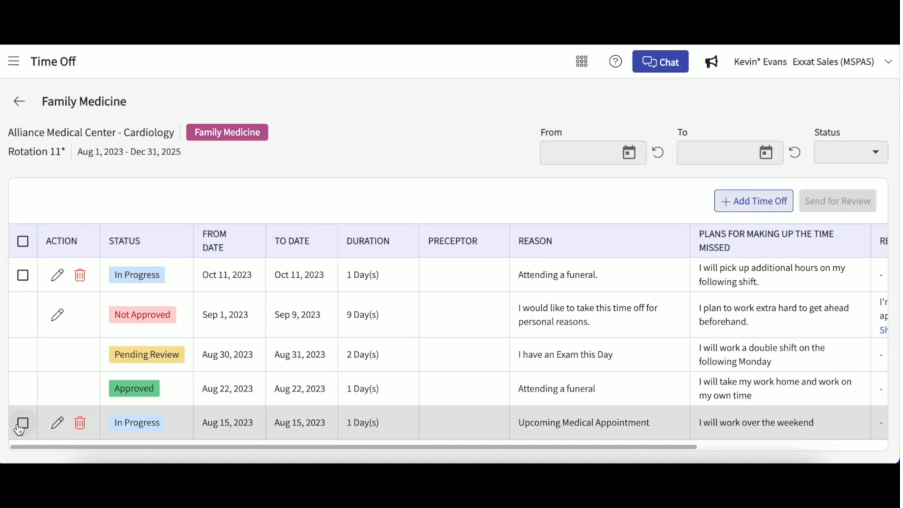
Select and then deselect the Aug 15 and Oct 11 in-progress time-off requests.
{"action": "left_click", "coordinate": [22, 424]}
{"action": "left_click", "coordinate": [22, 276]}
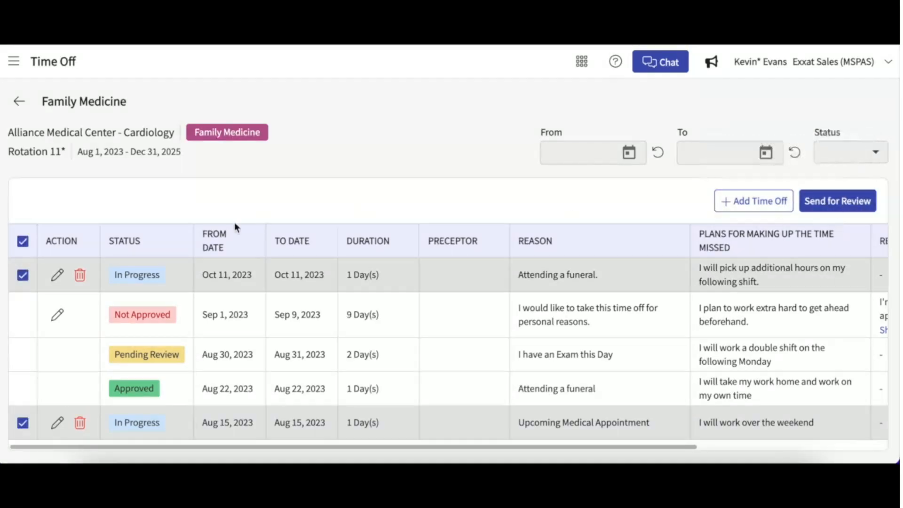
{"action": "left_click", "coordinate": [23, 276]}
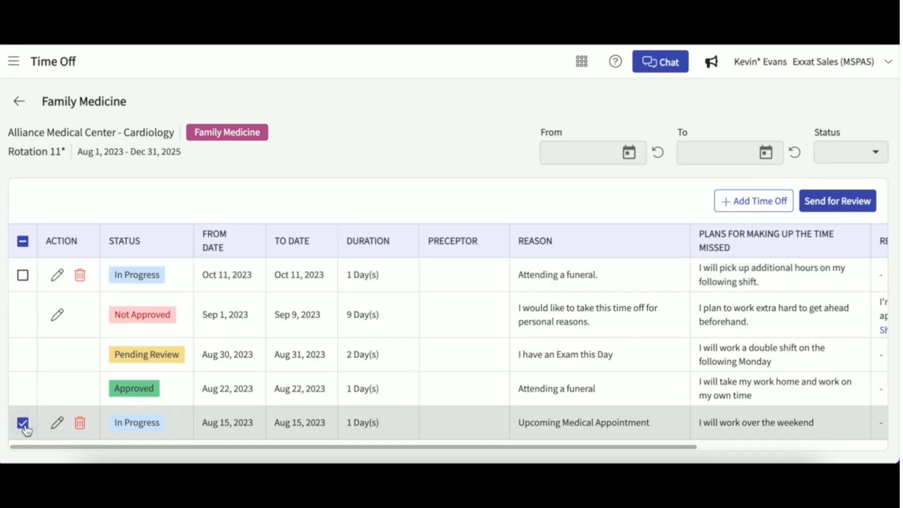
{"action": "left_click", "coordinate": [23, 423]}
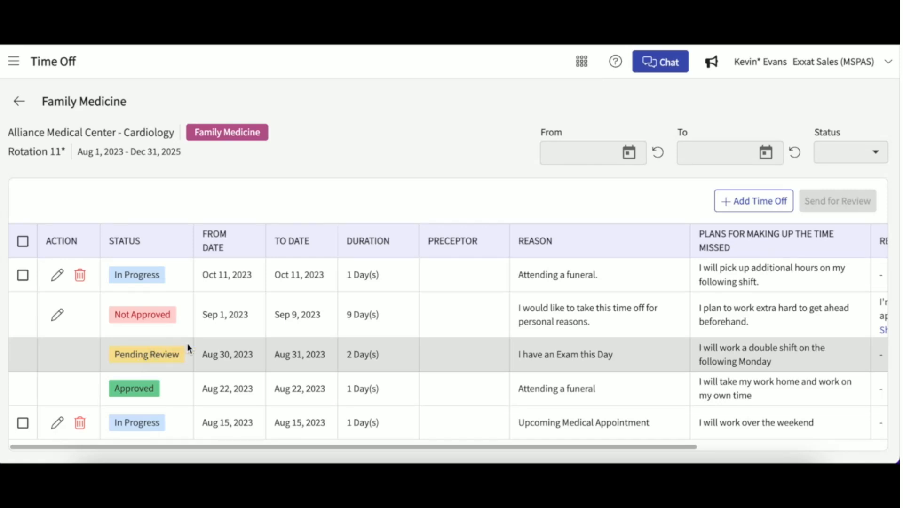
Scroll the table right and open the Not Approved time-off request for editing.
{"action": "scroll", "coordinate": [187, 343], "scroll_direction": "right", "scroll_amount": 3}
{"action": "scroll", "coordinate": [187, 343], "scroll_direction": "right", "scroll_amount": 1}
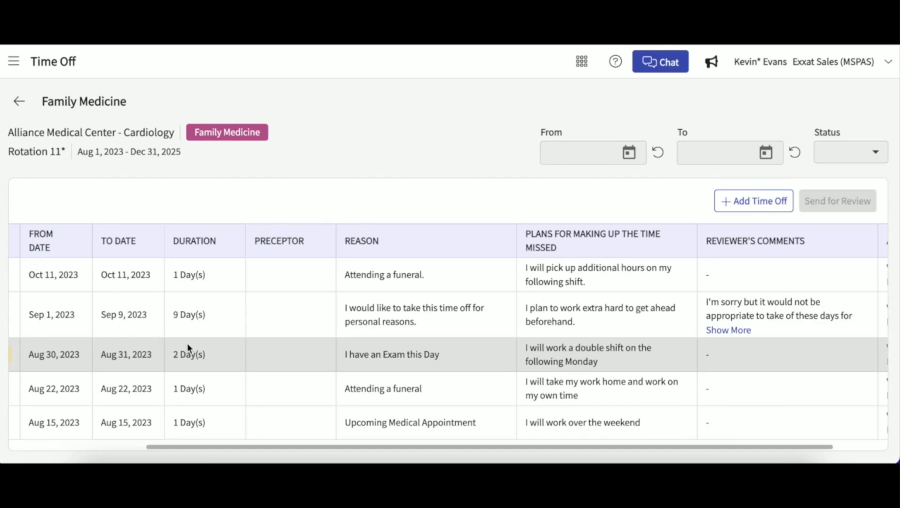
{"action": "scroll", "coordinate": [311, 341], "scroll_direction": "right", "scroll_amount": 1}
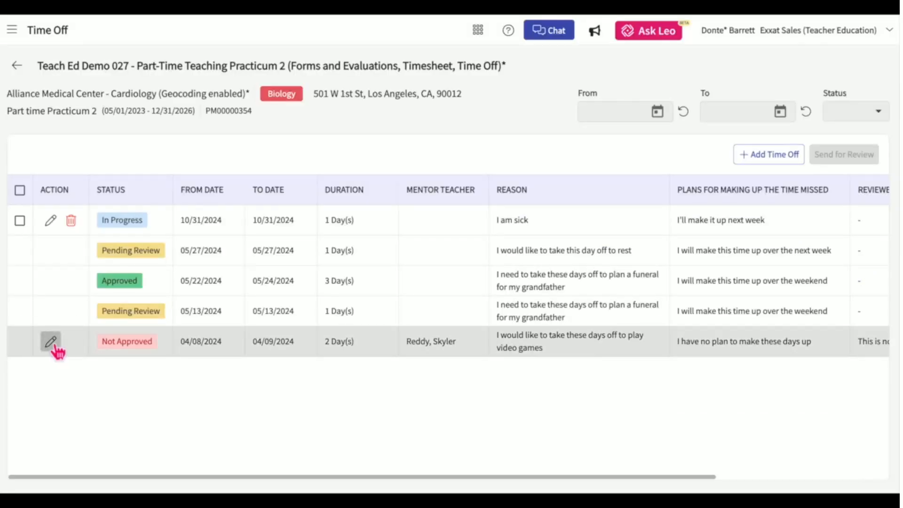
{"action": "left_click", "coordinate": [51, 342]}
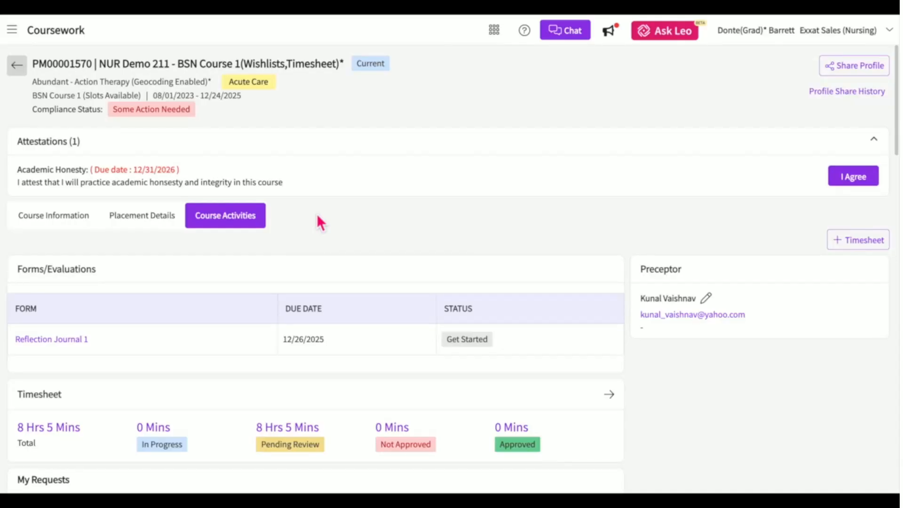
Scroll Course Activities down to the Wishlists section to reach the Slot Based Wishlist.
{"action": "scroll", "coordinate": [317, 215], "scroll_direction": "down", "scroll_amount": 3}
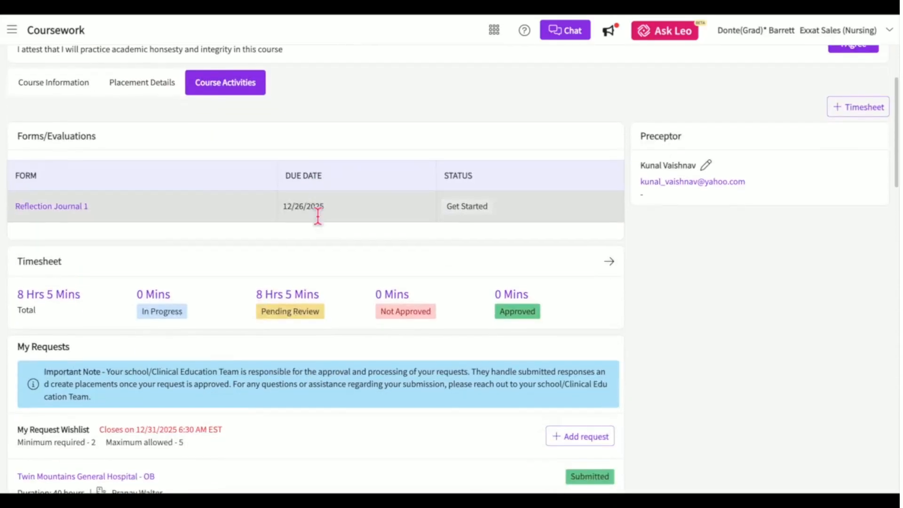
{"action": "scroll", "coordinate": [319, 222], "scroll_direction": "down", "scroll_amount": 1}
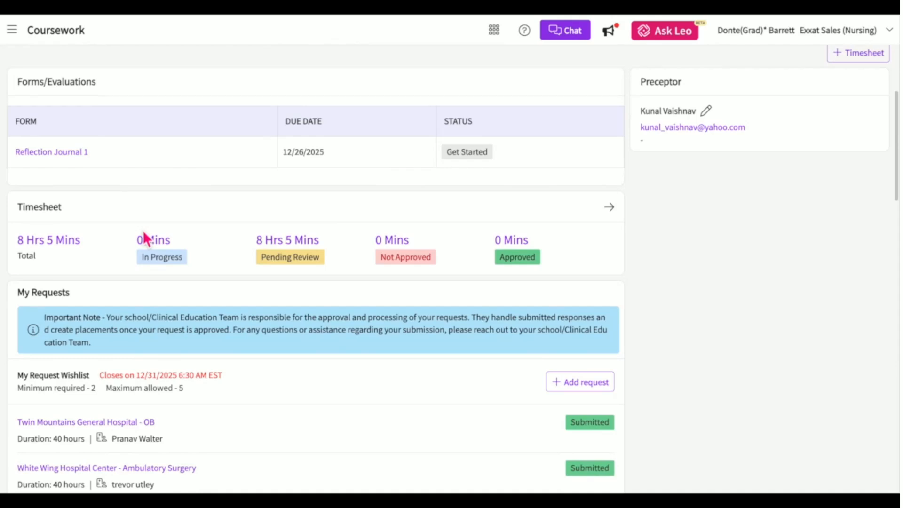
{"action": "scroll", "coordinate": [97, 309], "scroll_direction": "down", "scroll_amount": 10}
{"action": "scroll", "coordinate": [97, 309], "scroll_direction": "down", "scroll_amount": 9}
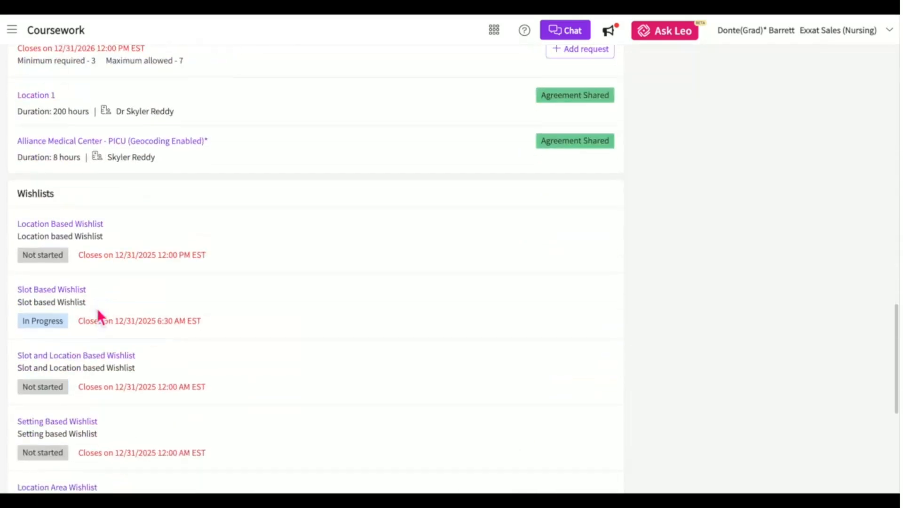
{"action": "scroll", "coordinate": [148, 335], "scroll_direction": "up", "scroll_amount": 20}
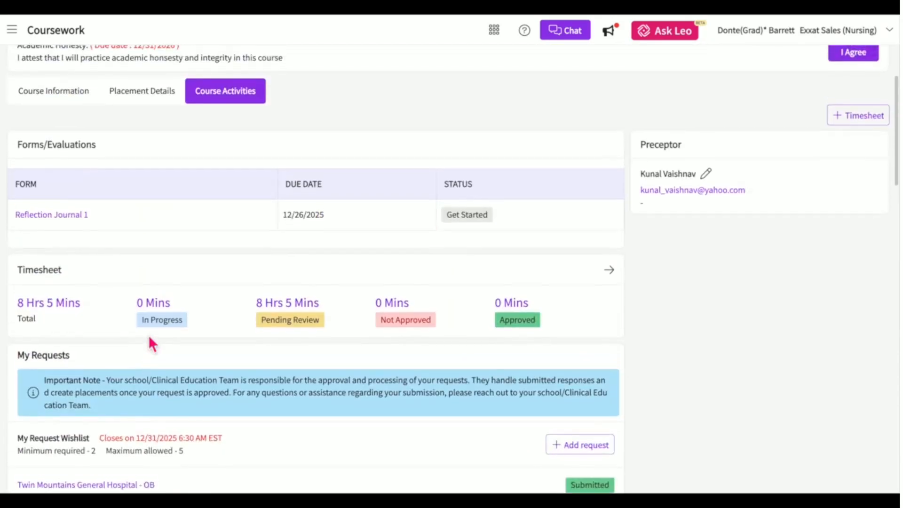
{"action": "scroll", "coordinate": [148, 335], "scroll_direction": "down", "scroll_amount": 1}
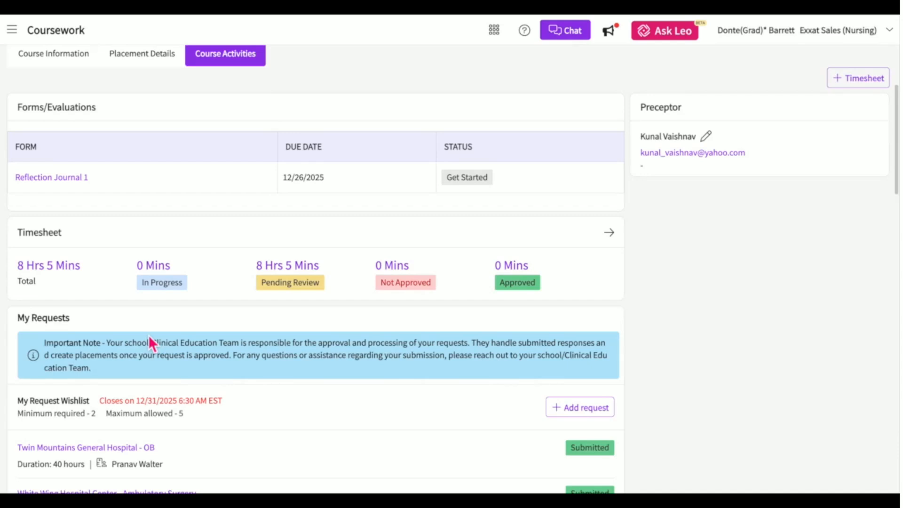
{"action": "scroll", "coordinate": [148, 335], "scroll_direction": "down", "scroll_amount": 10}
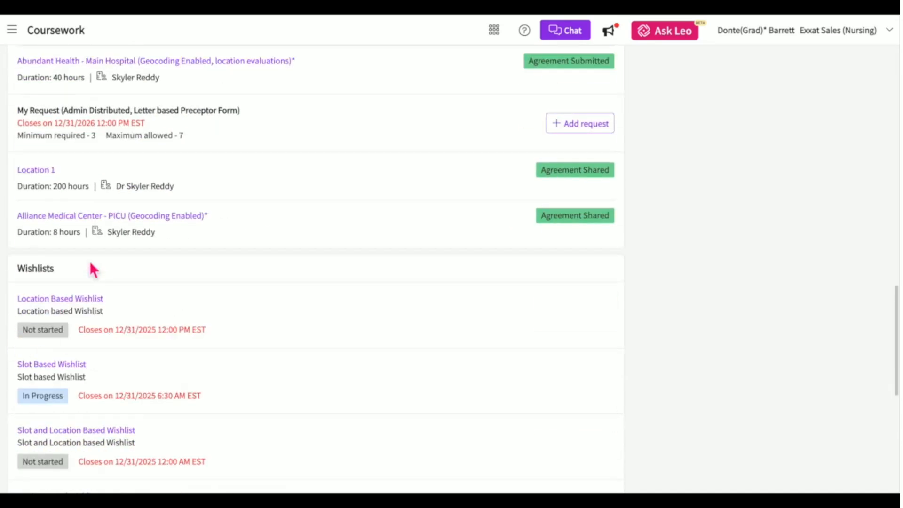
{"action": "scroll", "coordinate": [83, 371], "scroll_direction": "down", "scroll_amount": 2}
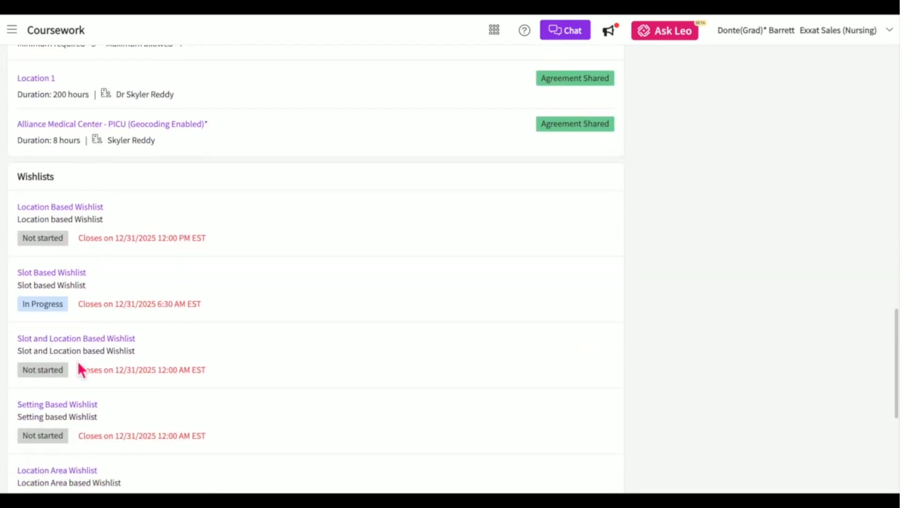
{"action": "scroll", "coordinate": [79, 366], "scroll_direction": "down", "scroll_amount": 3}
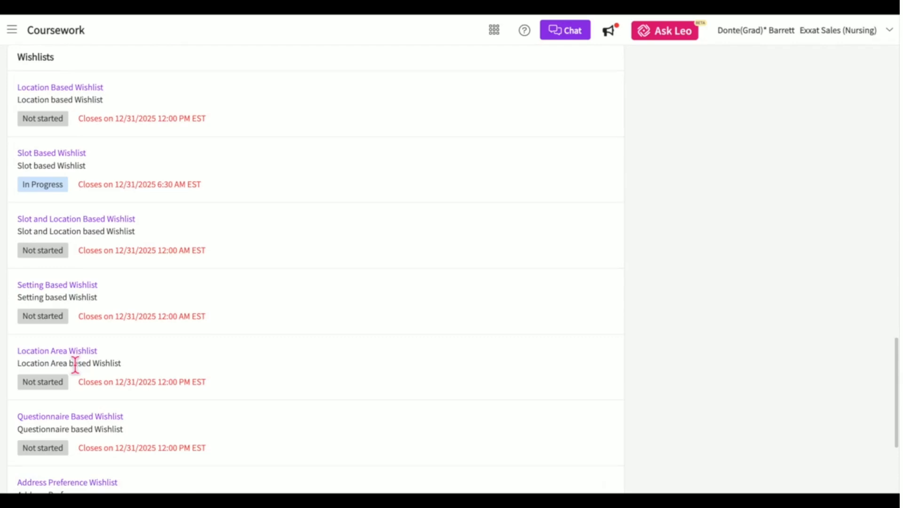
{"action": "scroll", "coordinate": [75, 366], "scroll_direction": "down", "scroll_amount": 3}
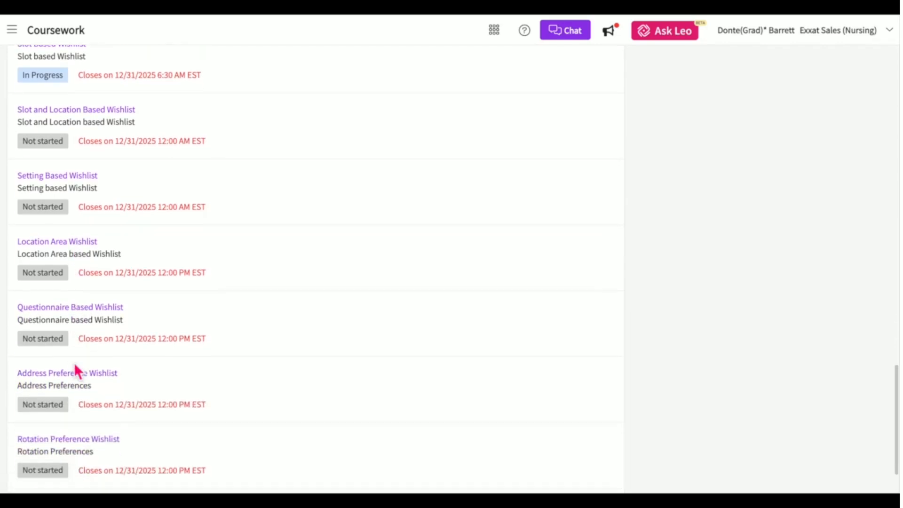
{"action": "scroll", "coordinate": [75, 369], "scroll_direction": "down", "scroll_amount": 2}
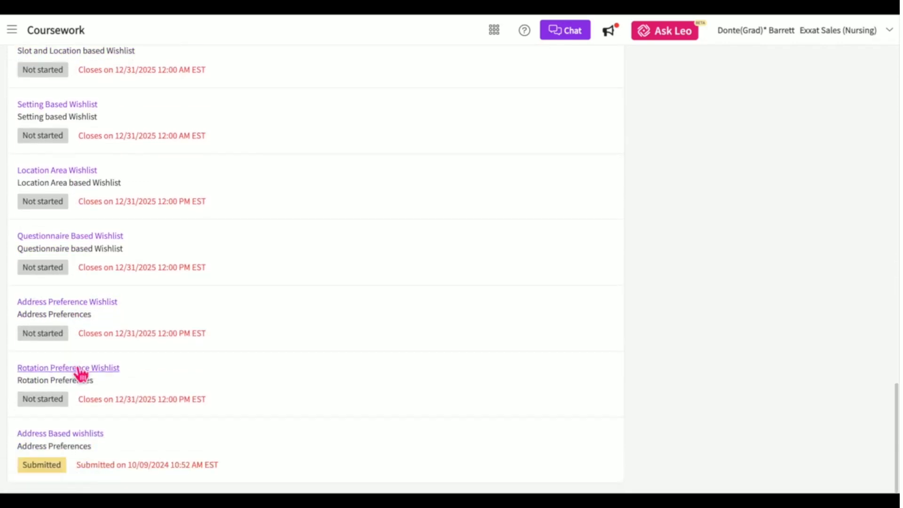
{"action": "scroll", "coordinate": [260, 320], "scroll_direction": "up", "scroll_amount": 2}
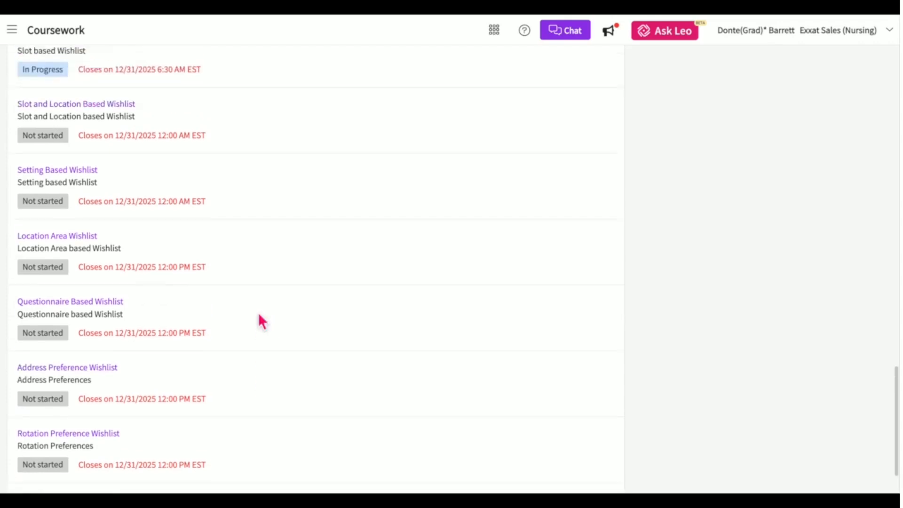
{"action": "scroll", "coordinate": [261, 320], "scroll_direction": "up", "scroll_amount": 7}
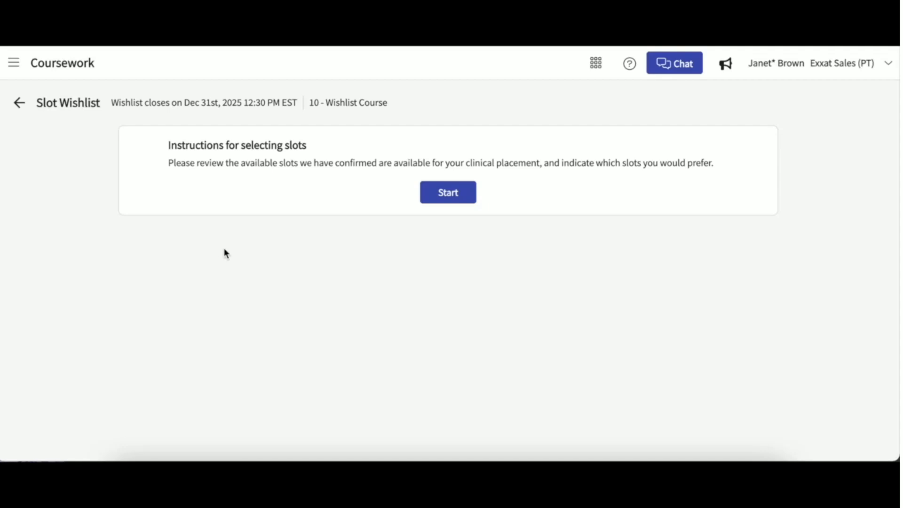
Start exploring slots and set the state filter to all states.
{"action": "left_click", "coordinate": [457, 193]}
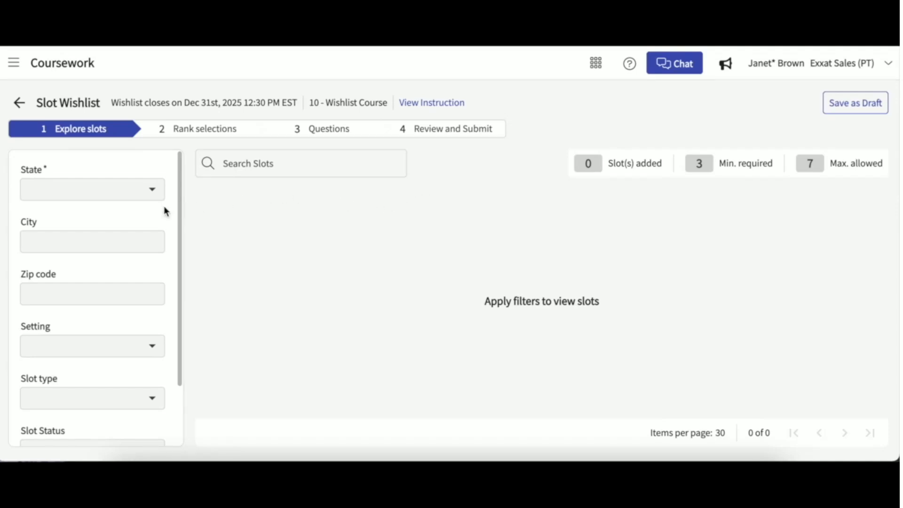
{"action": "scroll", "coordinate": [164, 210], "scroll_direction": "down", "scroll_amount": 1}
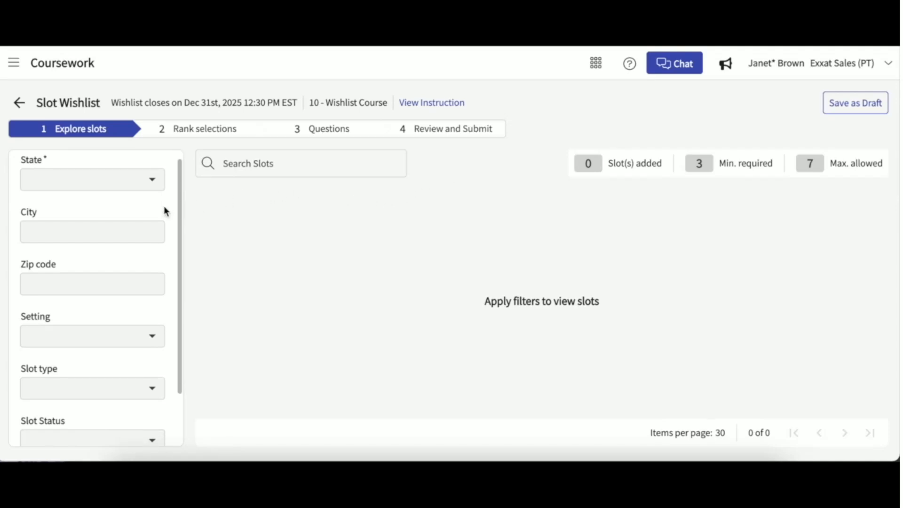
{"action": "left_click", "coordinate": [155, 182]}
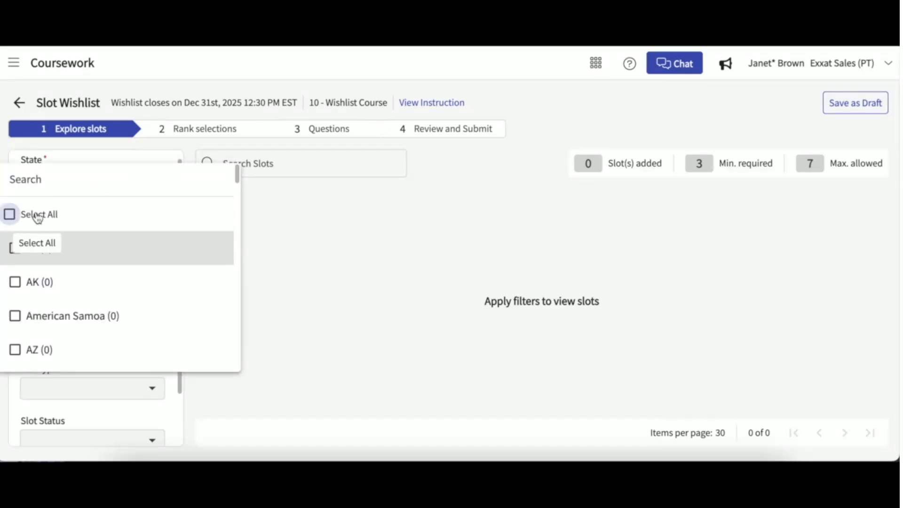
{"action": "left_click", "coordinate": [38, 217]}
{"action": "left_click", "coordinate": [37, 217]}
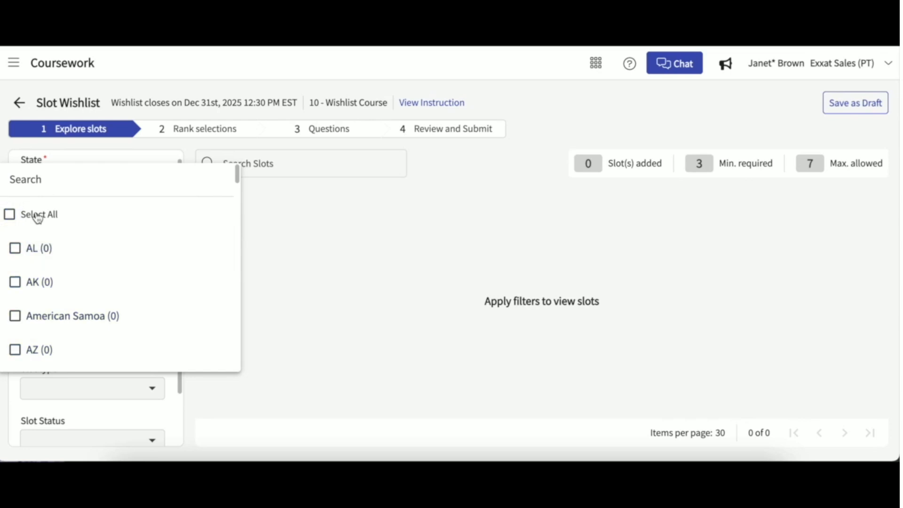
{"action": "scroll", "coordinate": [50, 288], "scroll_direction": "down", "scroll_amount": 3}
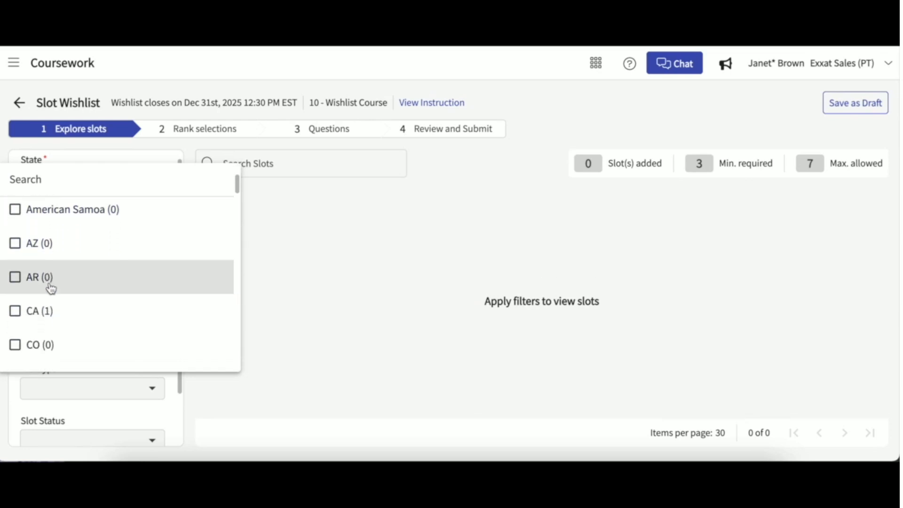
{"action": "scroll", "coordinate": [51, 288], "scroll_direction": "down", "scroll_amount": 1}
{"action": "left_click", "coordinate": [50, 288]}
{"action": "left_click", "coordinate": [51, 288]}
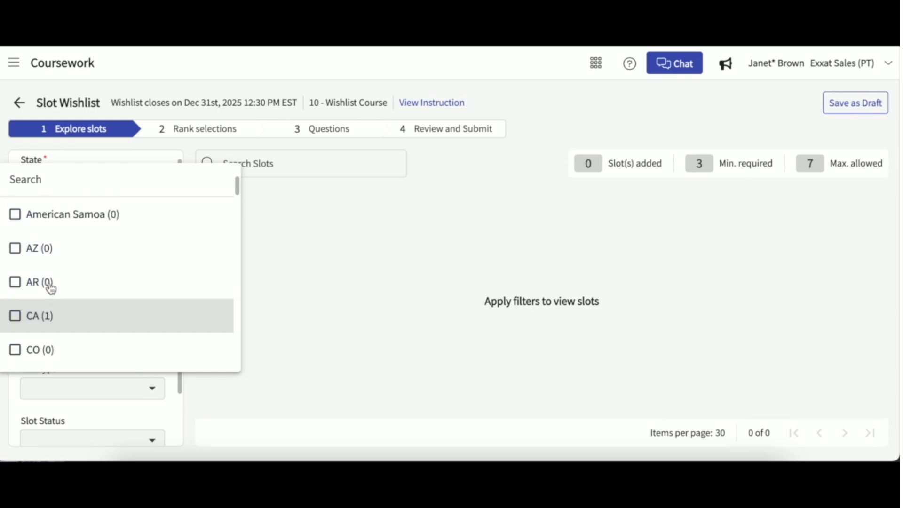
{"action": "scroll", "coordinate": [50, 289], "scroll_direction": "up", "scroll_amount": 3}
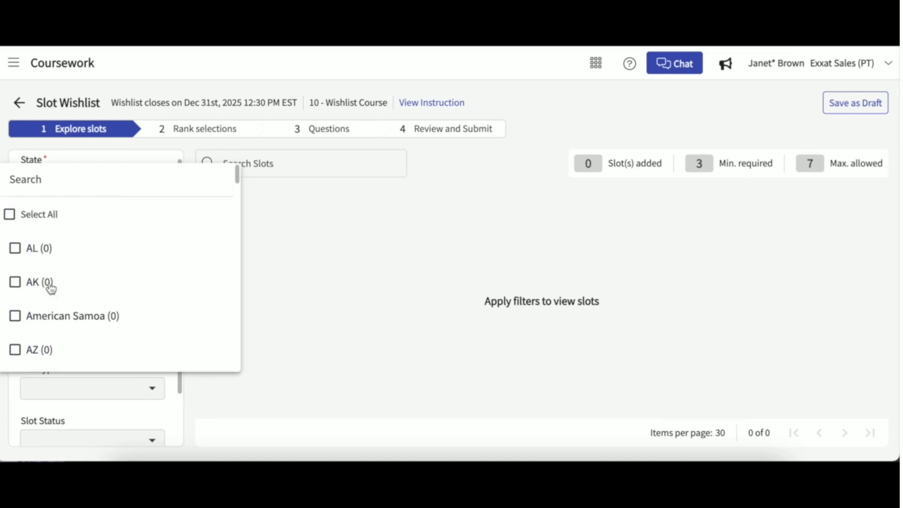
{"action": "left_click", "coordinate": [44, 224]}
{"action": "left_click", "coordinate": [150, 159]}
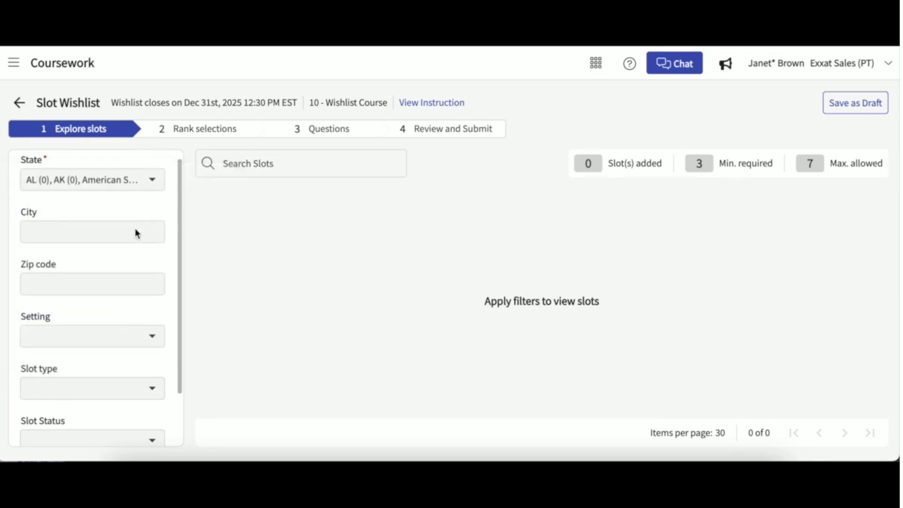
Apply the filters to list the seven available wishlist slots.
{"action": "scroll", "coordinate": [125, 342], "scroll_direction": "down", "scroll_amount": 1}
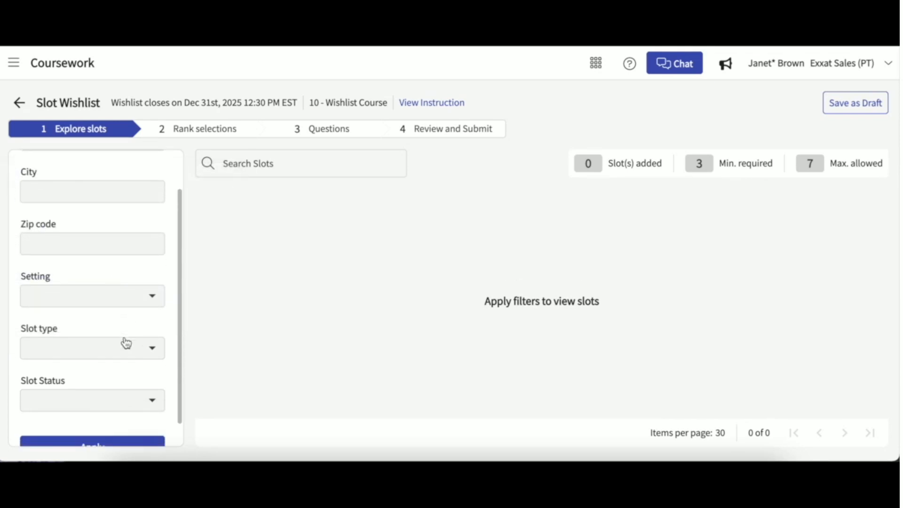
{"action": "scroll", "coordinate": [118, 399], "scroll_direction": "down", "scroll_amount": 1}
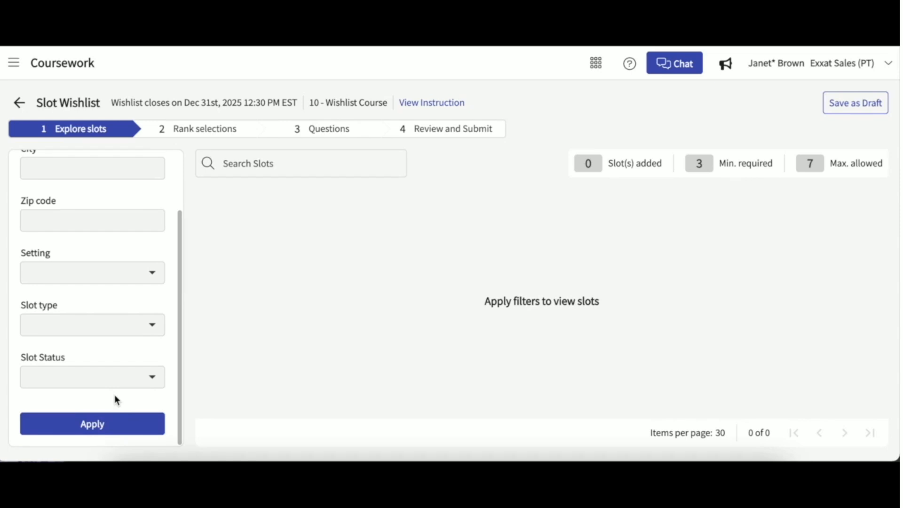
{"action": "scroll", "coordinate": [115, 396], "scroll_direction": "up", "scroll_amount": 1}
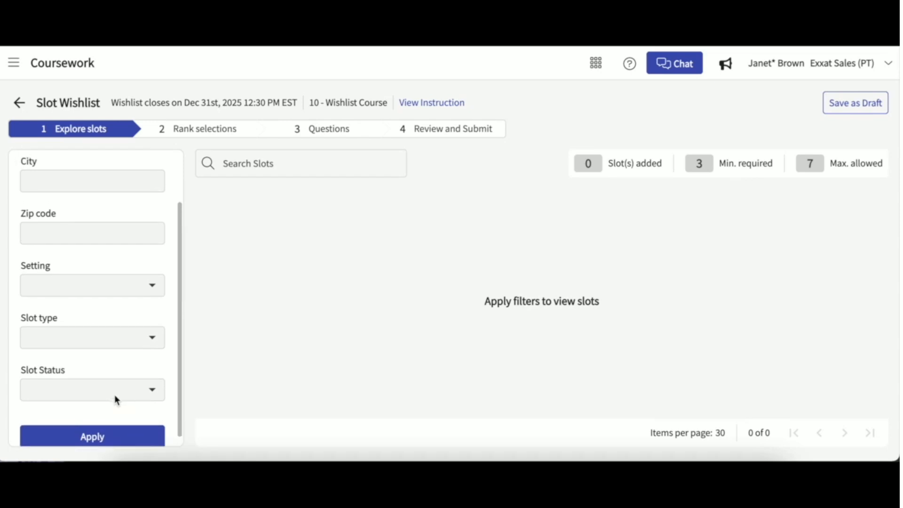
{"action": "left_click", "coordinate": [98, 436]}
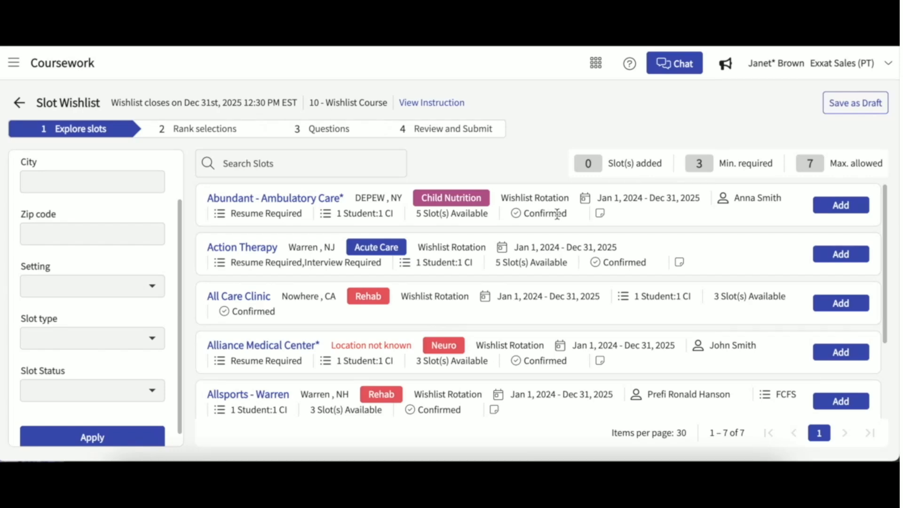
{"action": "left_click", "coordinate": [320, 198]}
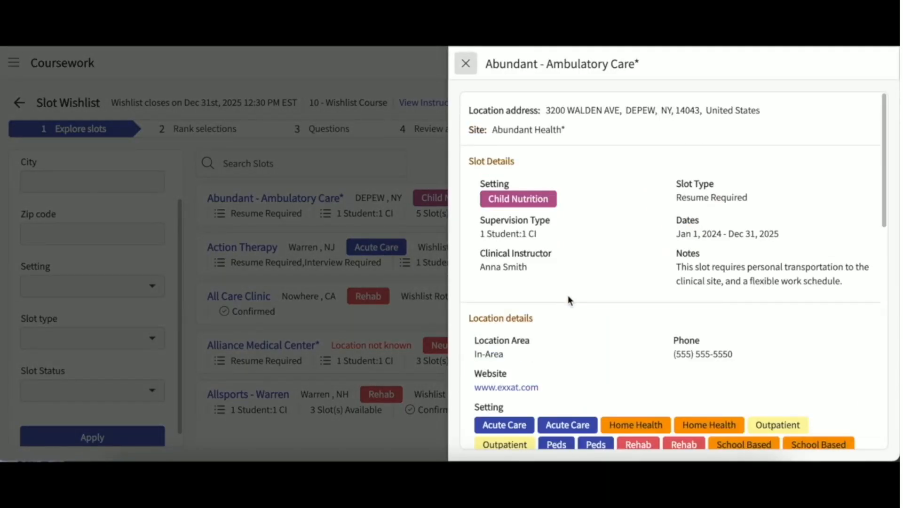
{"action": "scroll", "coordinate": [569, 299], "scroll_direction": "down", "scroll_amount": 2}
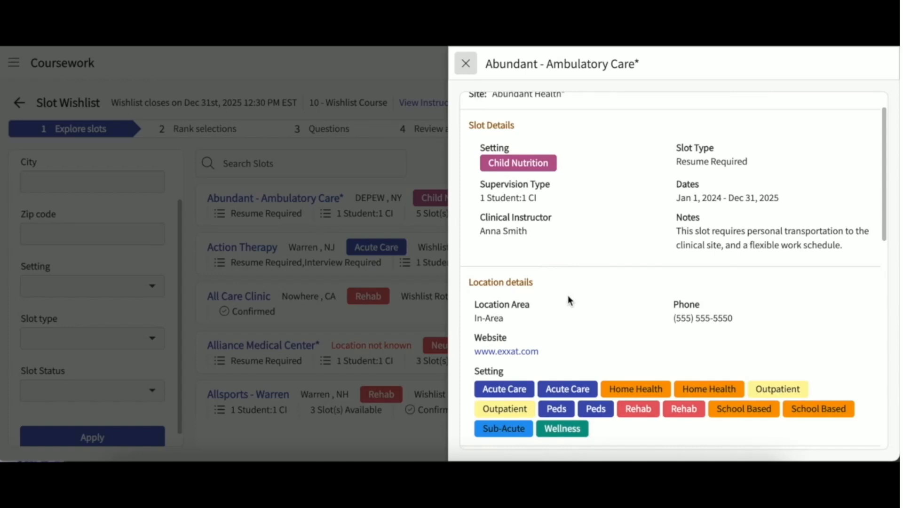
{"action": "scroll", "coordinate": [568, 299], "scroll_direction": "down", "scroll_amount": 2}
{"action": "scroll", "coordinate": [569, 298], "scroll_direction": "down", "scroll_amount": 4}
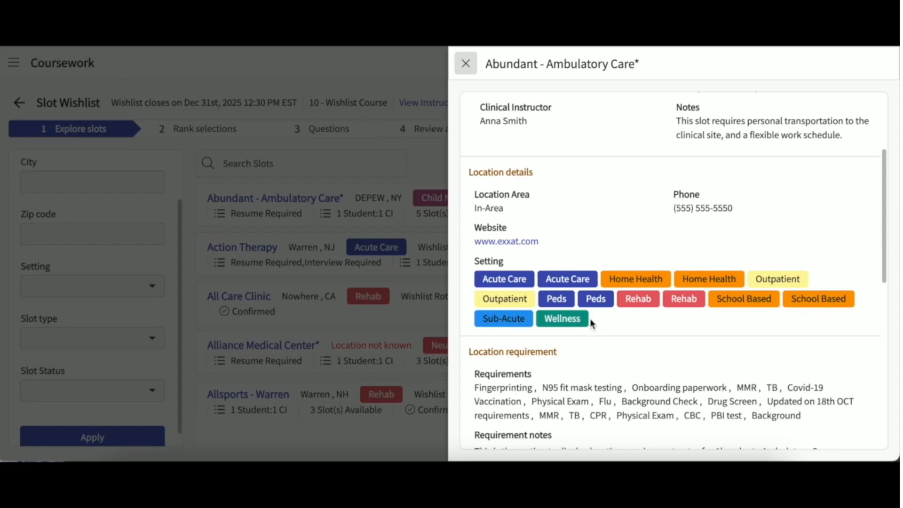
{"action": "scroll", "coordinate": [591, 324], "scroll_direction": "down", "scroll_amount": 5}
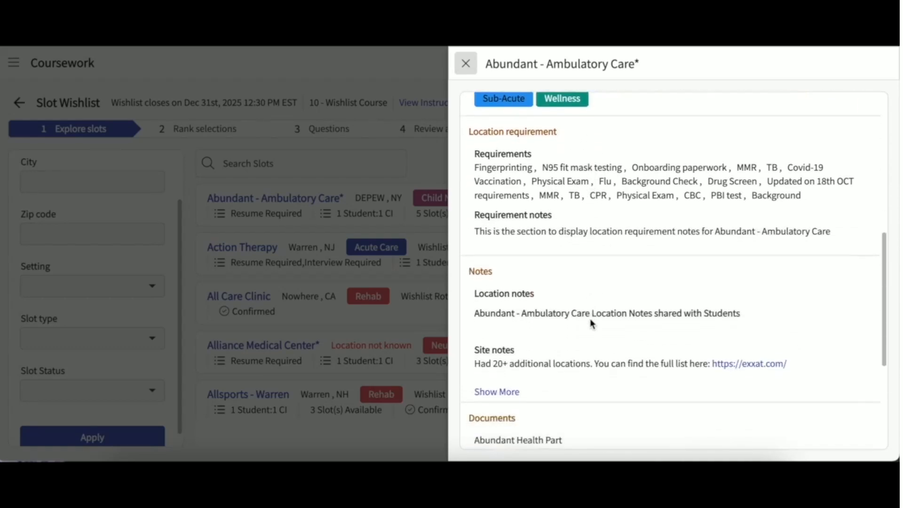
{"action": "scroll", "coordinate": [591, 324], "scroll_direction": "down", "scroll_amount": 4}
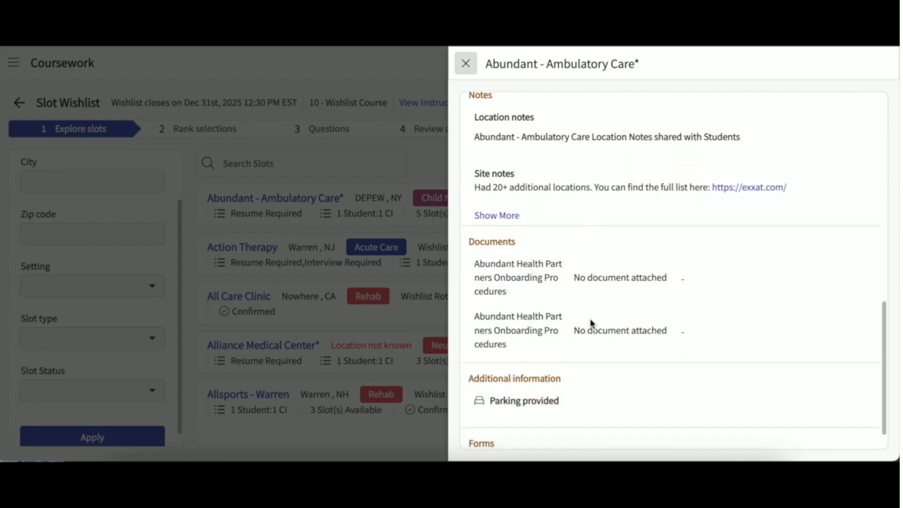
{"action": "scroll", "coordinate": [591, 324], "scroll_direction": "down", "scroll_amount": 1}
{"action": "scroll", "coordinate": [591, 324], "scroll_direction": "up", "scroll_amount": 2}
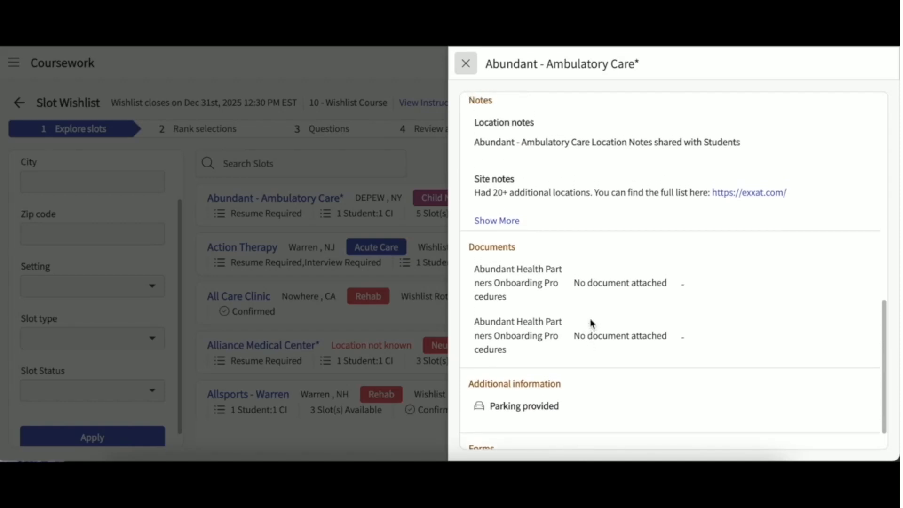
{"action": "scroll", "coordinate": [591, 324], "scroll_direction": "down", "scroll_amount": 2}
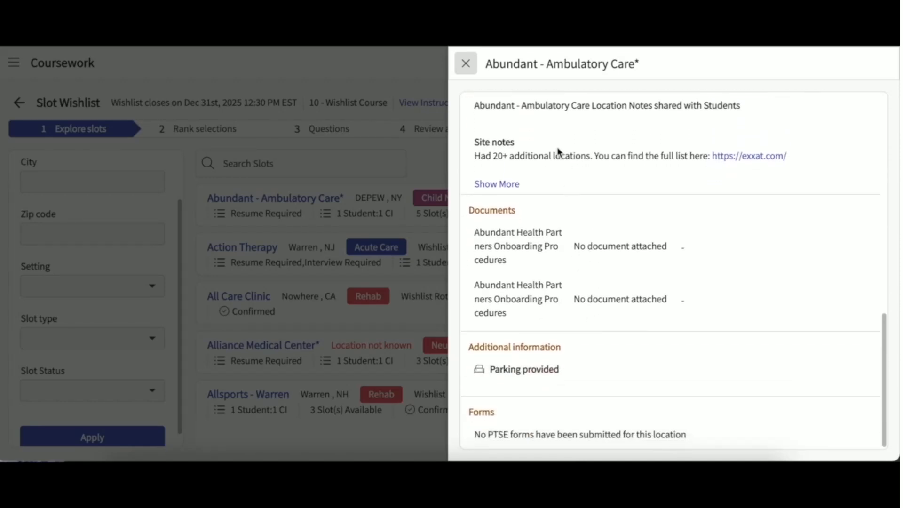
{"action": "left_click", "coordinate": [468, 64]}
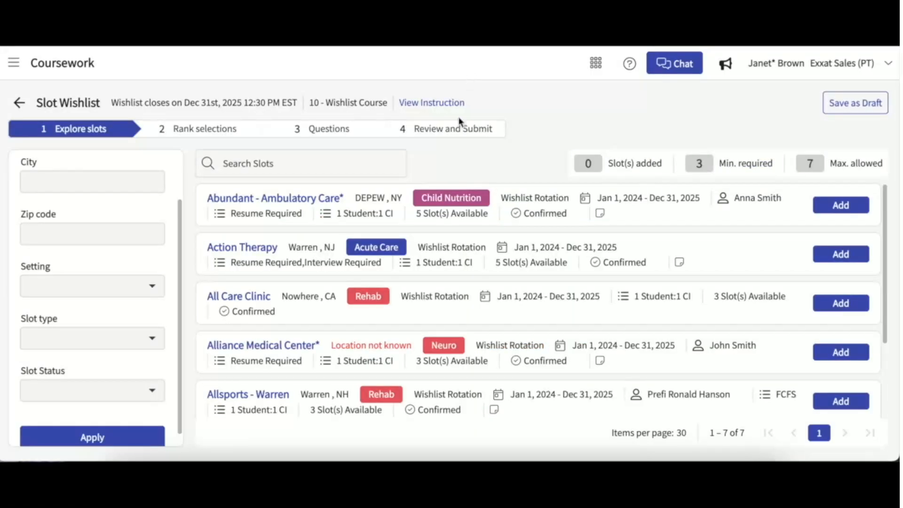
Add Abundant - Ambulatory Care*, All Care Clinic and Allsports - Warren, re-adding Allsports - Warren.
{"action": "left_click", "coordinate": [842, 205]}
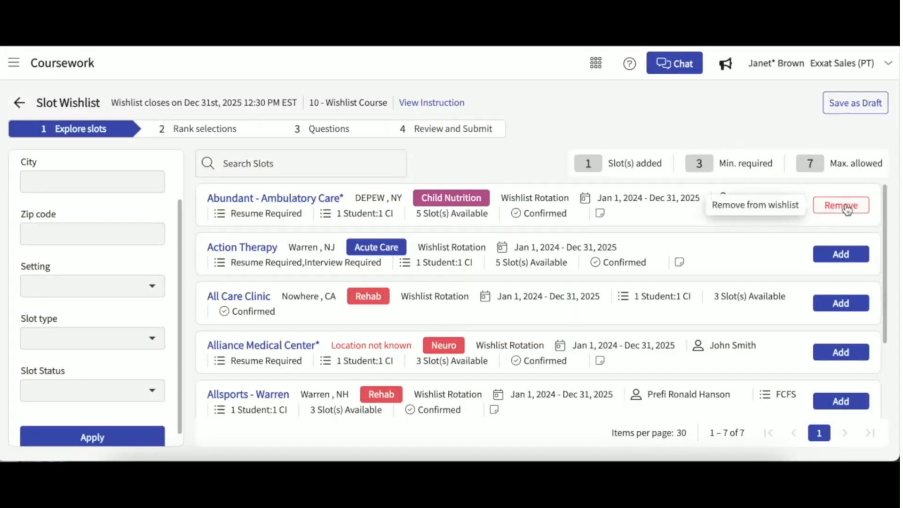
{"action": "left_click", "coordinate": [845, 307]}
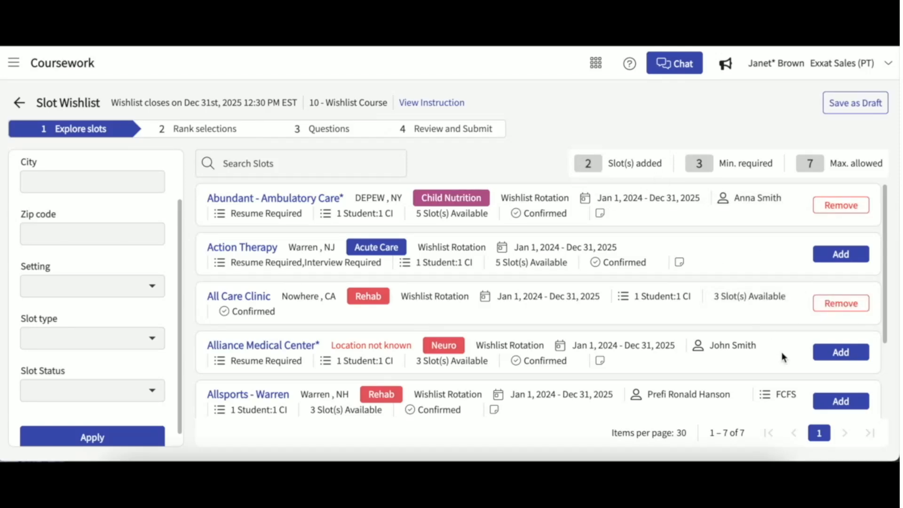
{"action": "scroll", "coordinate": [781, 352], "scroll_direction": "down", "scroll_amount": 1}
{"action": "left_click", "coordinate": [826, 390]}
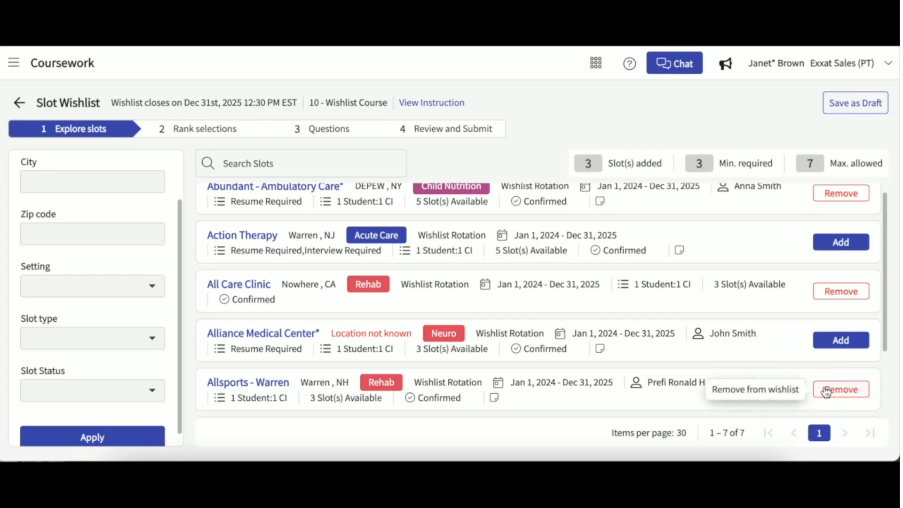
{"action": "scroll", "coordinate": [793, 364], "scroll_direction": "down", "scroll_amount": 2}
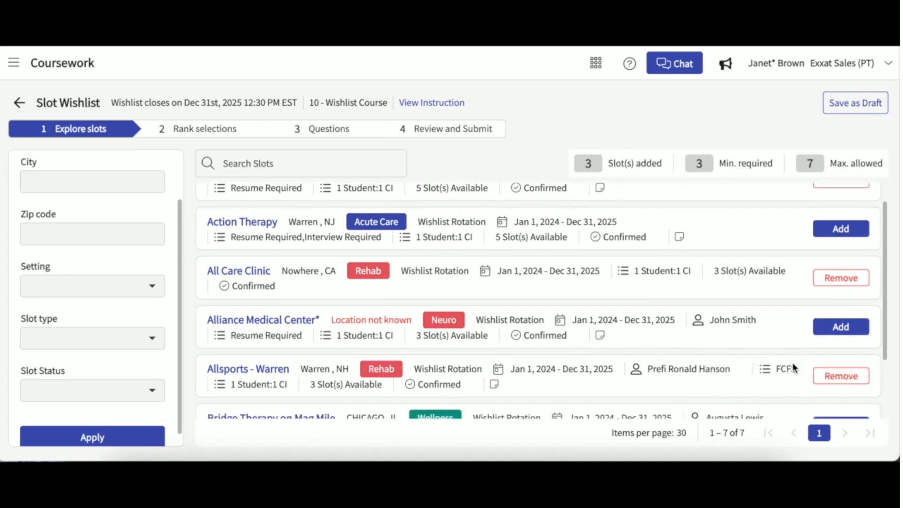
{"action": "right_click", "coordinate": [843, 364]}
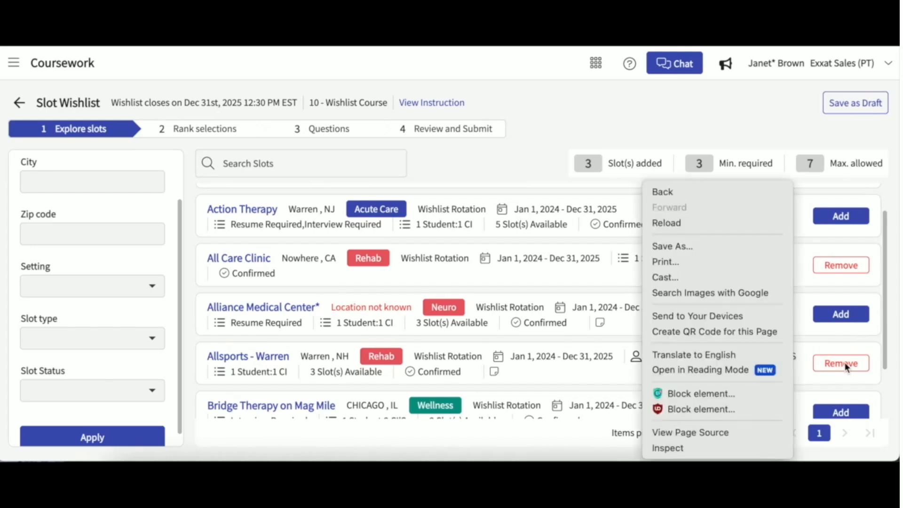
{"action": "key", "text": "Escape"}
{"action": "left_click", "coordinate": [842, 365]}
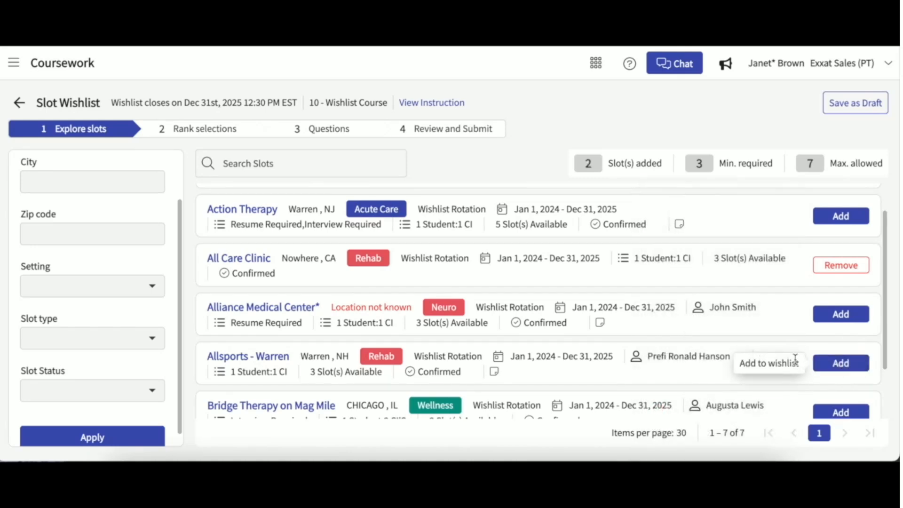
{"action": "left_click", "coordinate": [835, 367]}
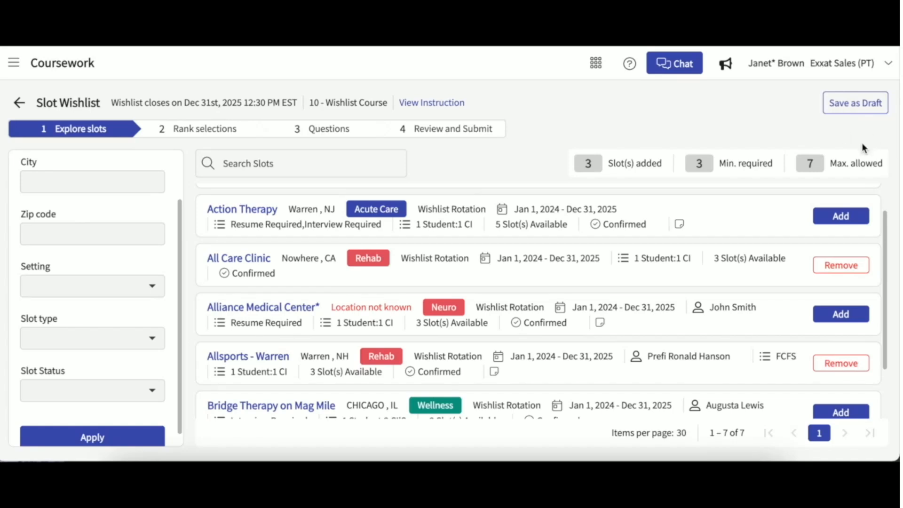
{"action": "scroll", "coordinate": [778, 213], "scroll_direction": "up", "scroll_amount": 1}
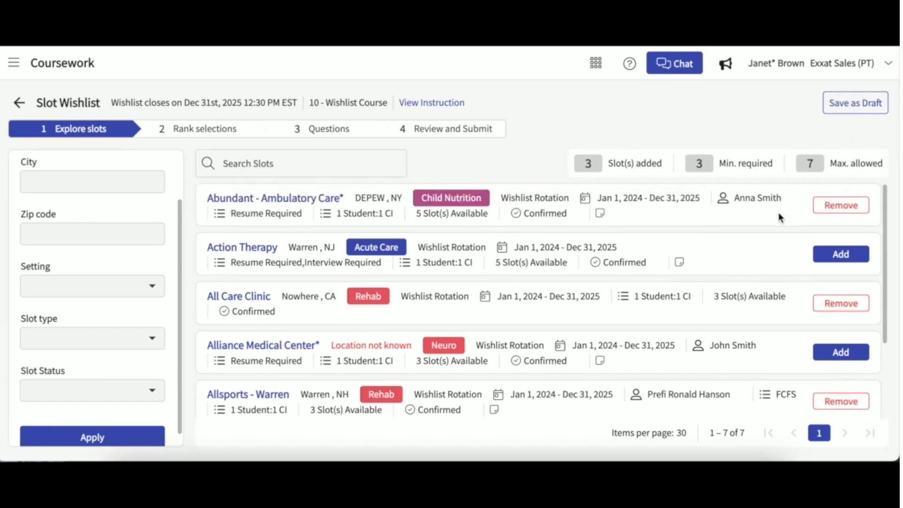
Save the selections and rank Abundant first, All Care Clinic second, Allsports - Warren third.
{"action": "left_click", "coordinate": [233, 129]}
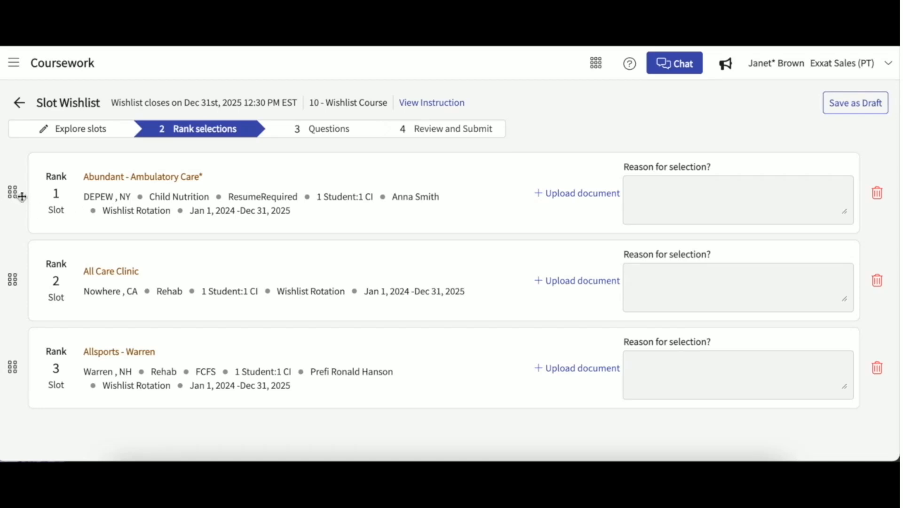
{"action": "mouse_move", "coordinate": [16, 194]}
{"action": "left_mouse_down"}
{"action": "mouse_move", "coordinate": [2, 287]}
{"action": "mouse_move", "coordinate": [6, 195]}
{"action": "mouse_move", "coordinate": [1, 202]}
{"action": "left_mouse_up"}
{"action": "left_click", "coordinate": [649, 189]}
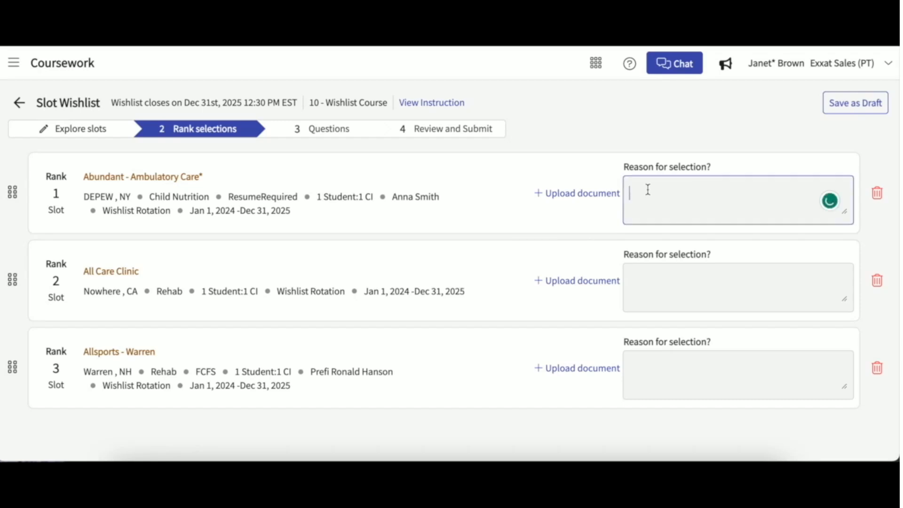
{"action": "left_click", "coordinate": [682, 142]}
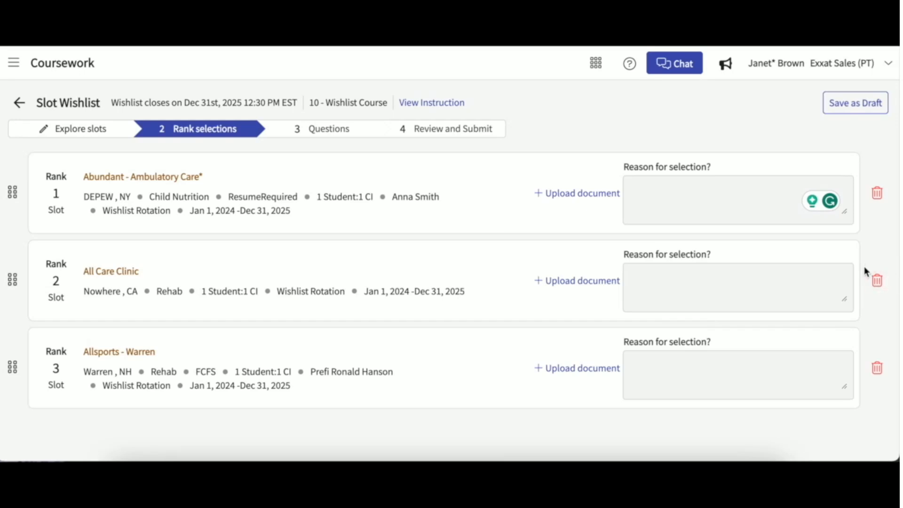
{"action": "left_click", "coordinate": [98, 133]}
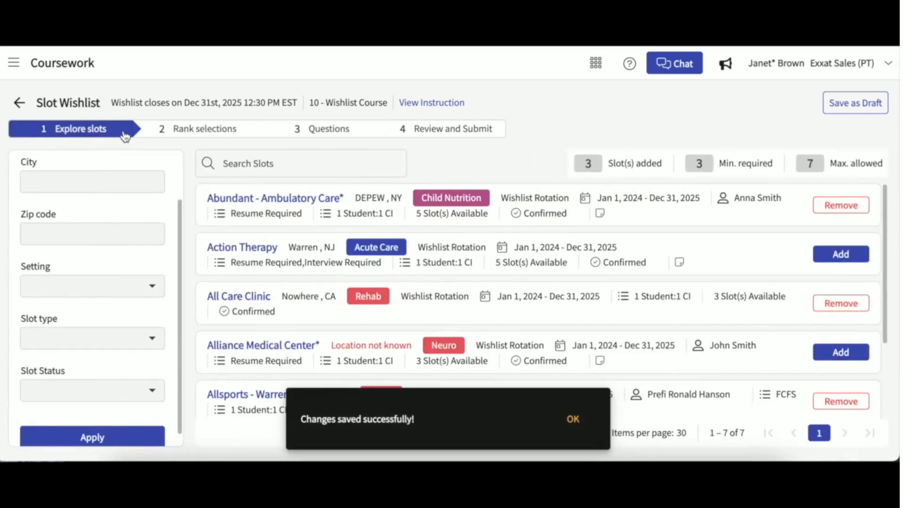
{"action": "left_click", "coordinate": [199, 127]}
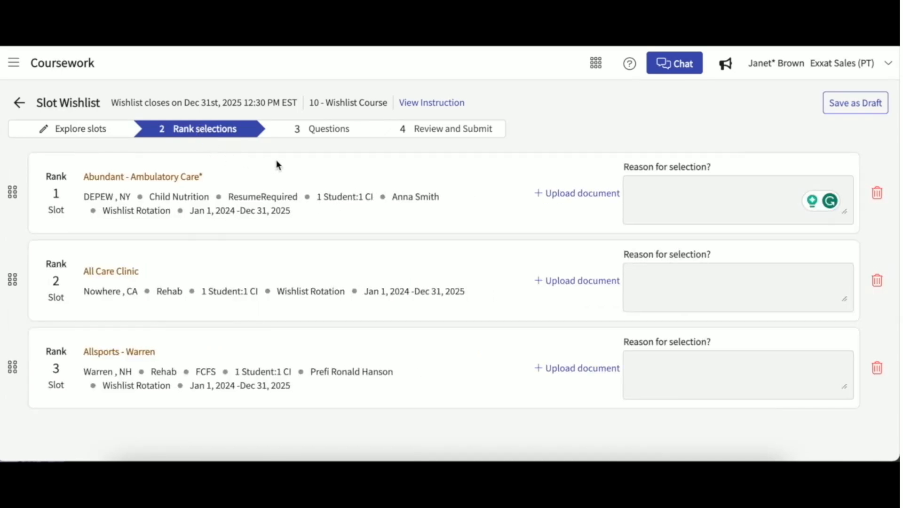
Answer the transportation question 'Yes I do' and preference strength 'very strong'.
{"action": "left_click", "coordinate": [328, 131]}
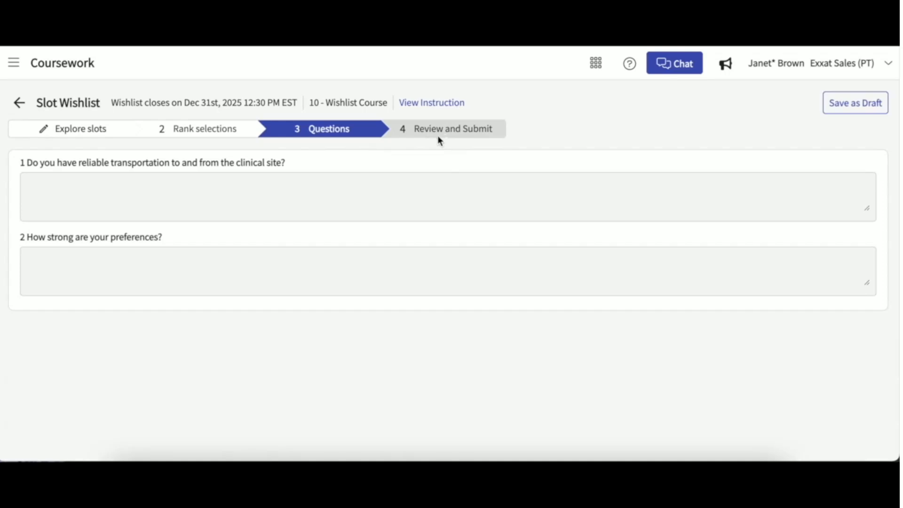
{"action": "left_click", "coordinate": [242, 183]}
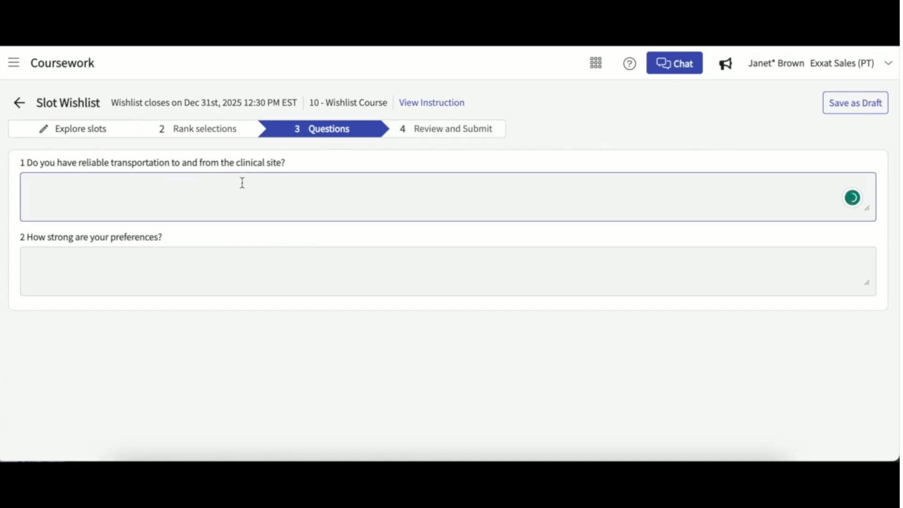
{"action": "type", "text": "Yes"}
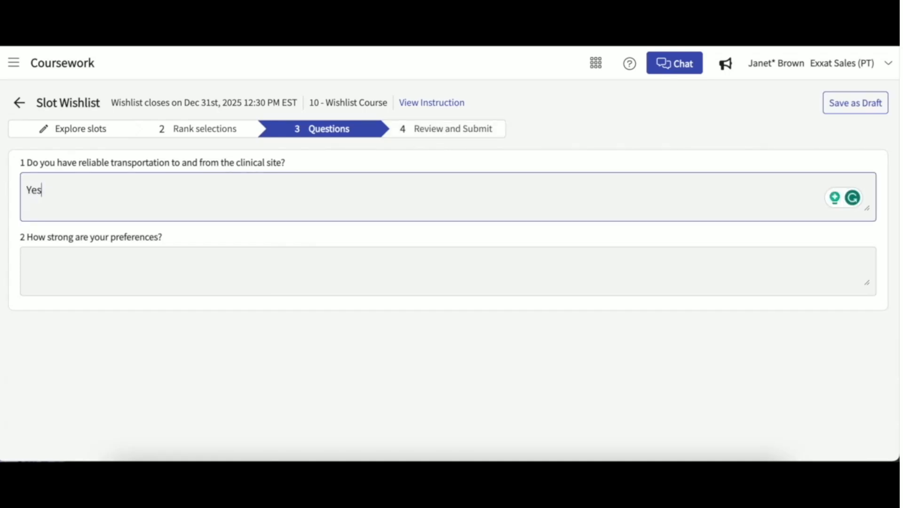
{"action": "type", "text": " I do"}
{"action": "left_click", "coordinate": [176, 262]}
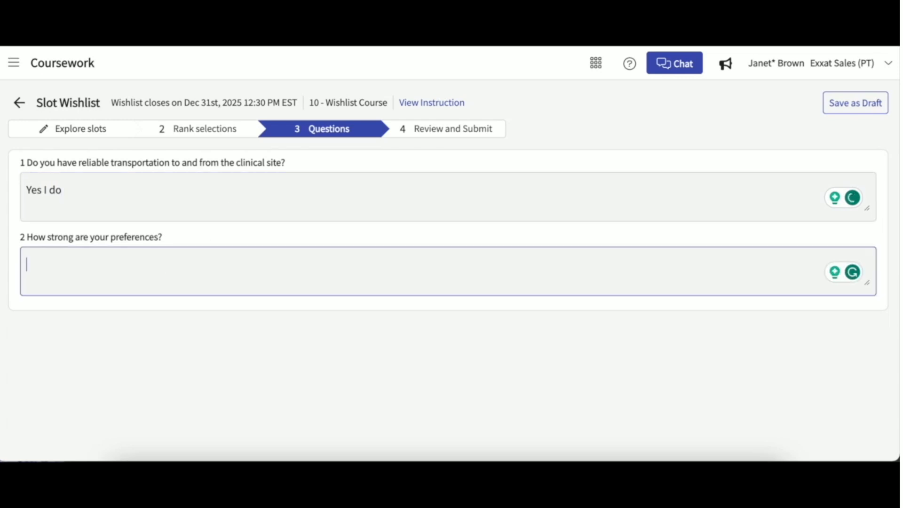
{"action": "type", "text": "very strong"}
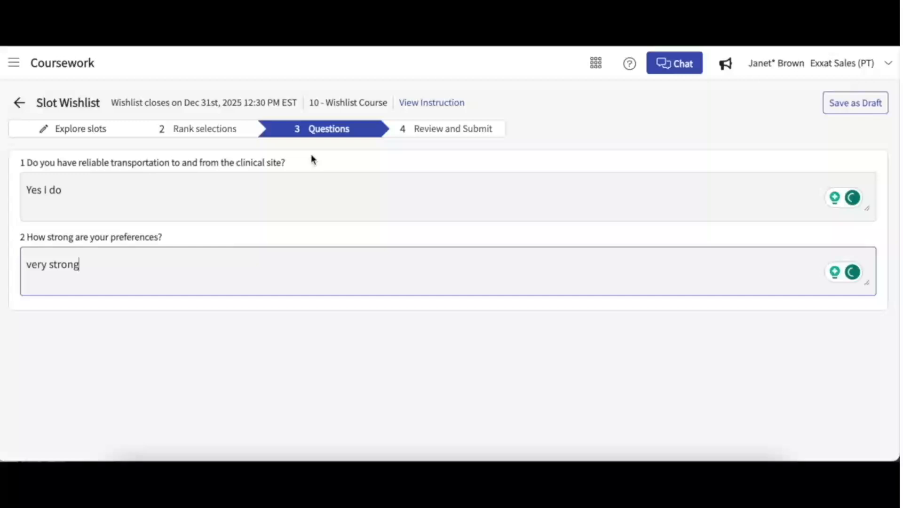
On Review and Submit, skip the CV upload and tick the acknowledgement checkbox.
{"action": "left_click", "coordinate": [443, 127]}
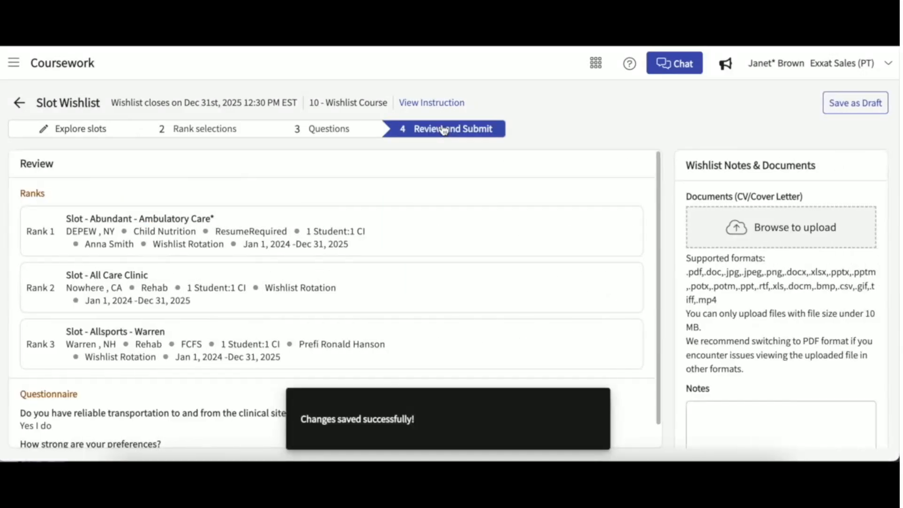
{"action": "scroll", "coordinate": [487, 239], "scroll_direction": "down", "scroll_amount": 1}
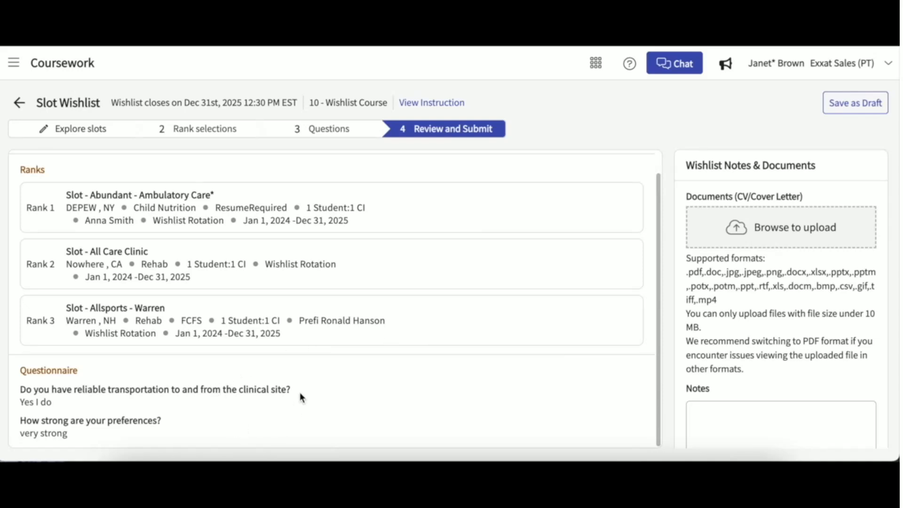
{"action": "scroll", "coordinate": [378, 407], "scroll_direction": "up", "scroll_amount": 1}
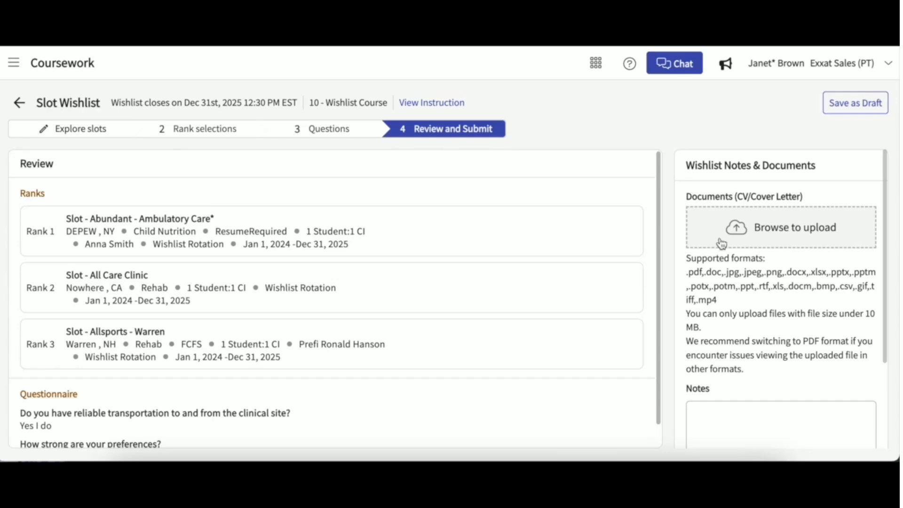
{"action": "left_click", "coordinate": [738, 240]}
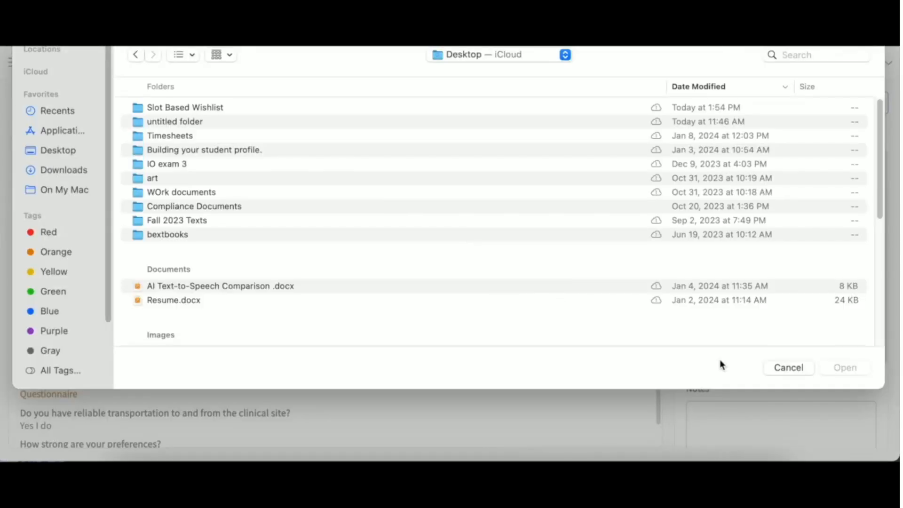
{"action": "left_click", "coordinate": [780, 367]}
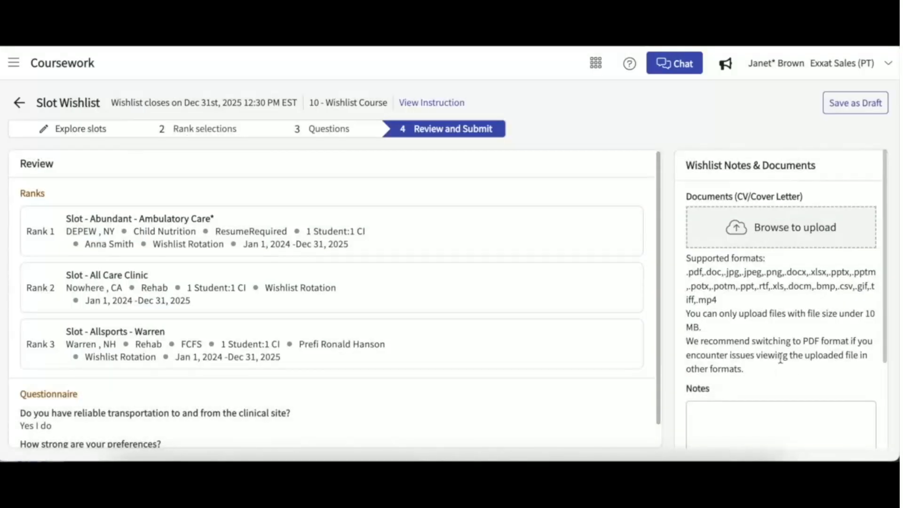
{"action": "scroll", "coordinate": [780, 358], "scroll_direction": "down", "scroll_amount": 1}
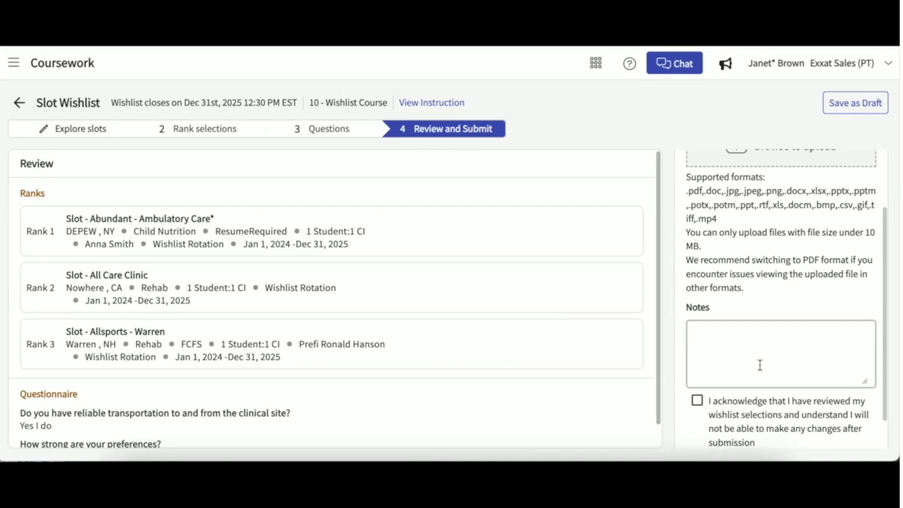
{"action": "scroll", "coordinate": [760, 365], "scroll_direction": "down", "scroll_amount": 2}
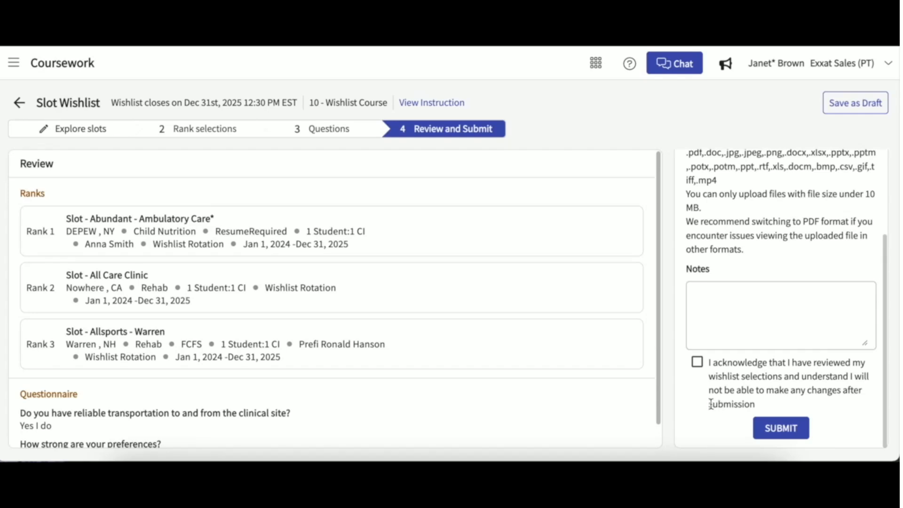
{"action": "left_click", "coordinate": [698, 363]}
Submit the wishlist, confirm with Ok, and browse its read-only Questions, Review and Rank steps.
{"action": "left_click", "coordinate": [781, 429]}
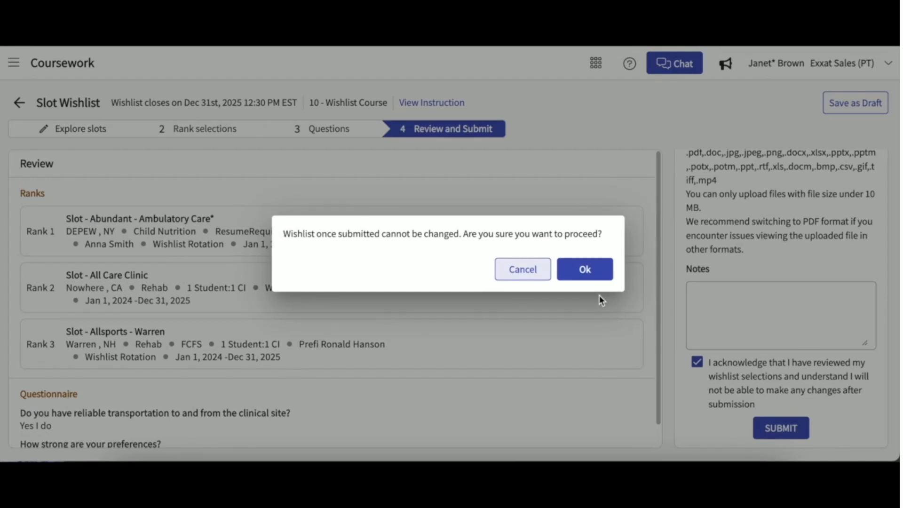
{"action": "left_click", "coordinate": [591, 268]}
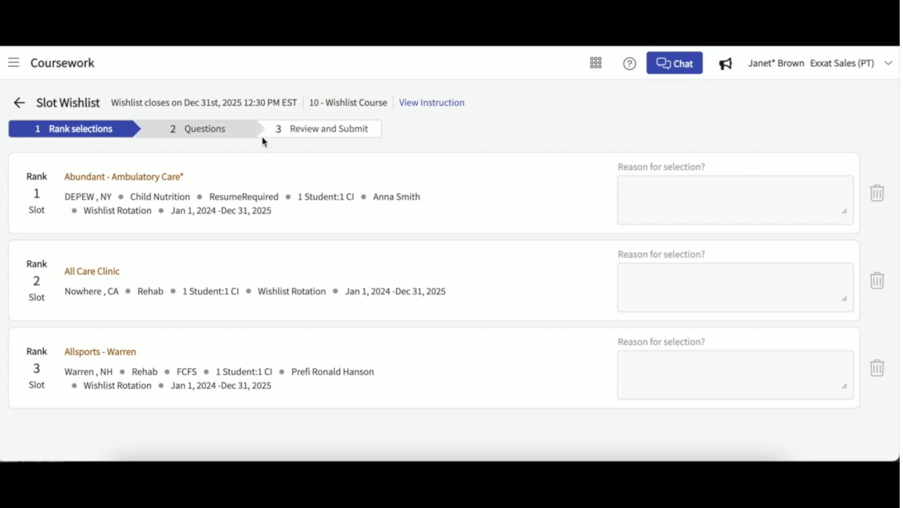
{"action": "left_click", "coordinate": [226, 136]}
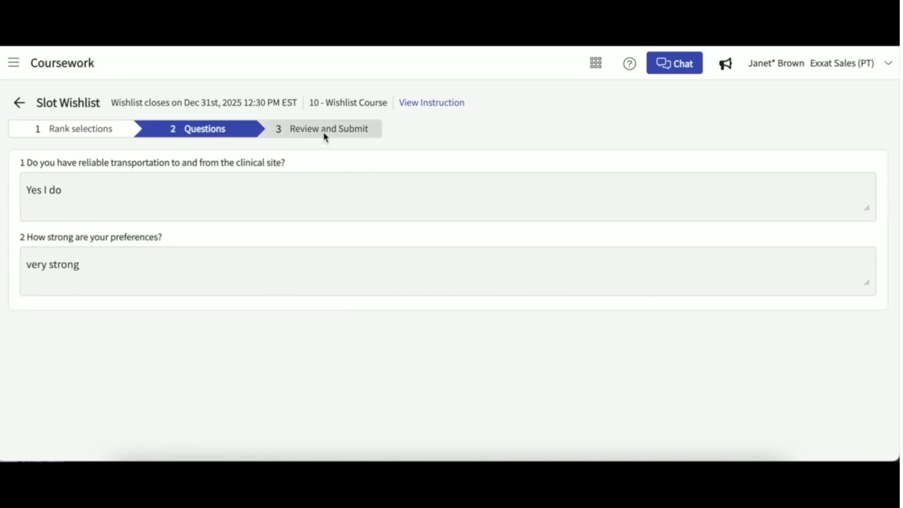
{"action": "left_click", "coordinate": [323, 134]}
{"action": "left_click", "coordinate": [207, 131]}
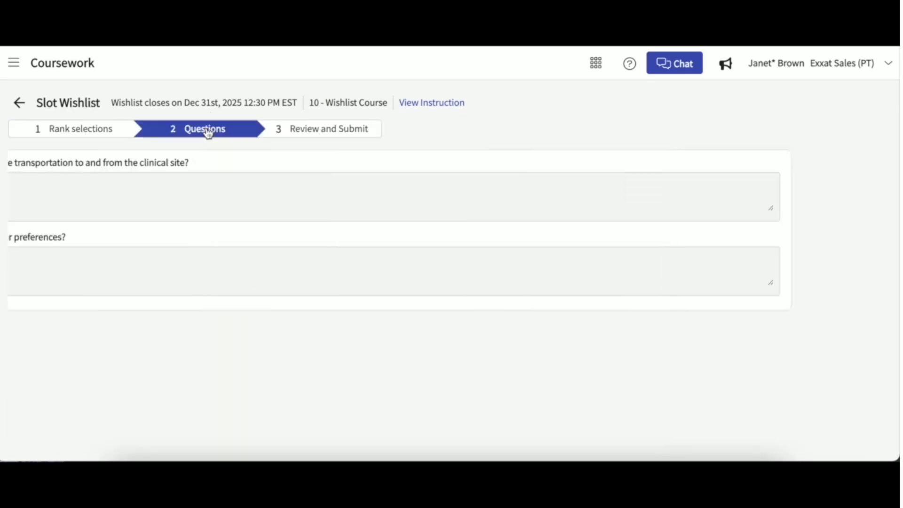
{"action": "left_click", "coordinate": [119, 133]}
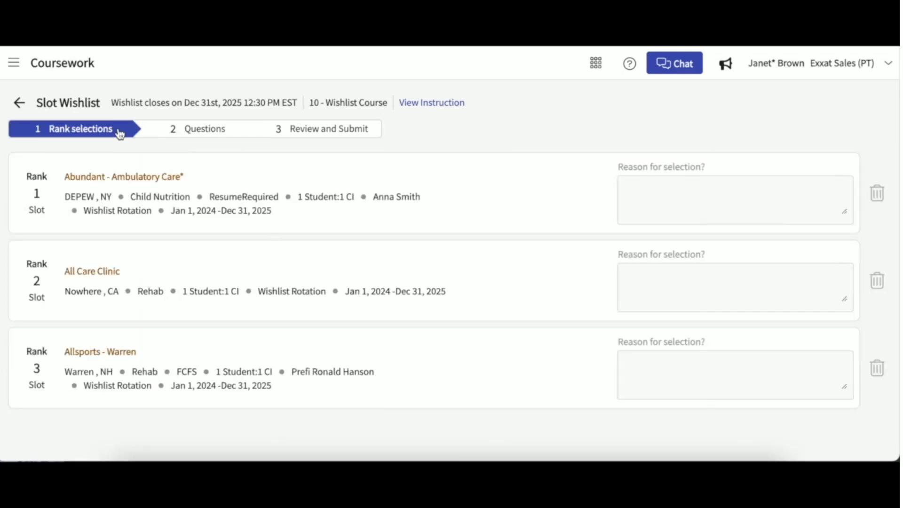
Return to the dashboard and look through the full Pre-placement Tasks list.
{"action": "left_click", "coordinate": [21, 105]}
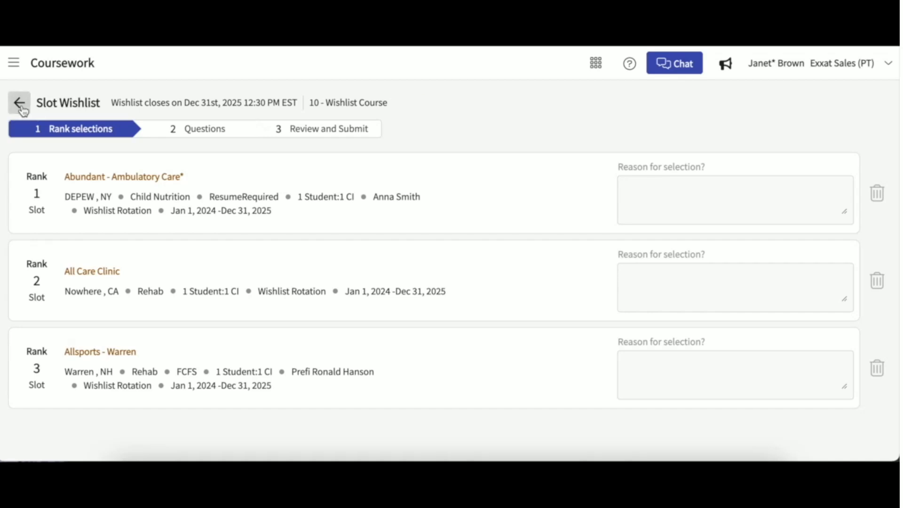
{"action": "scroll", "coordinate": [415, 328], "scroll_direction": "down", "scroll_amount": 1}
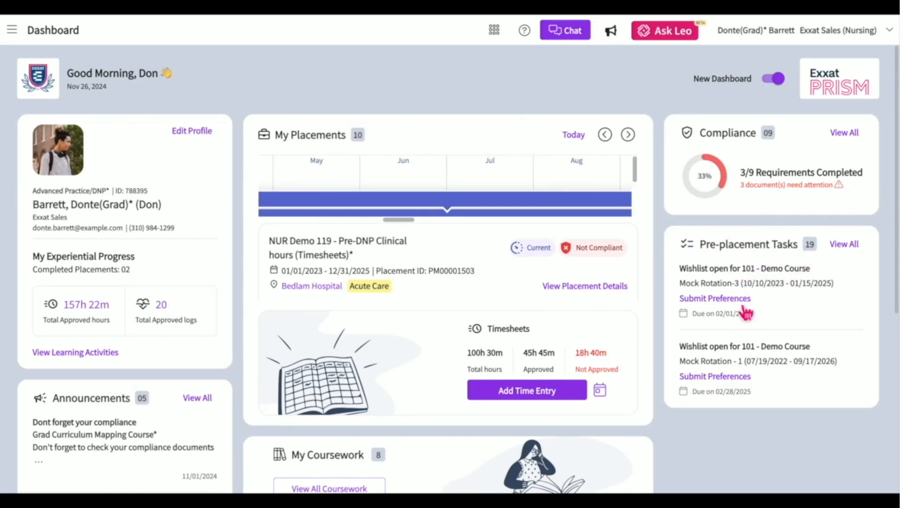
{"action": "left_click", "coordinate": [843, 245]}
{"action": "scroll", "coordinate": [706, 178], "scroll_direction": "down", "scroll_amount": 10}
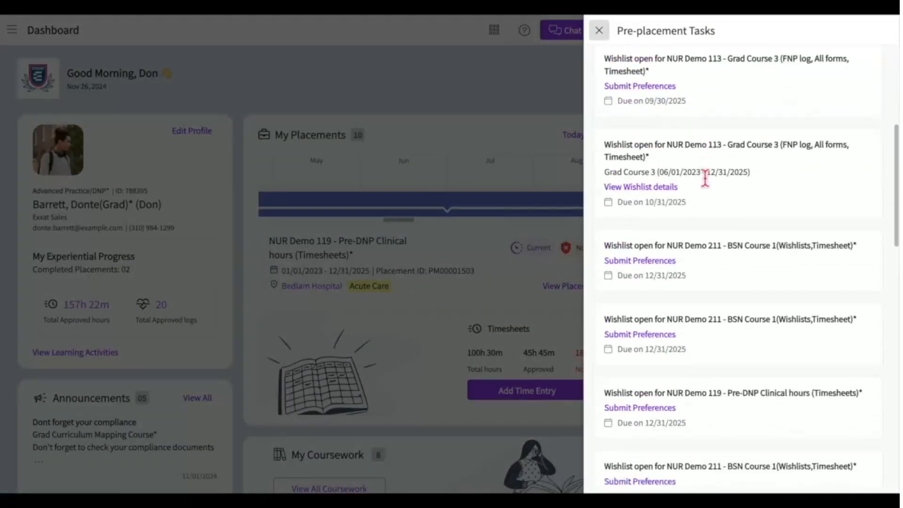
{"action": "scroll", "coordinate": [706, 178], "scroll_direction": "down", "scroll_amount": 1}
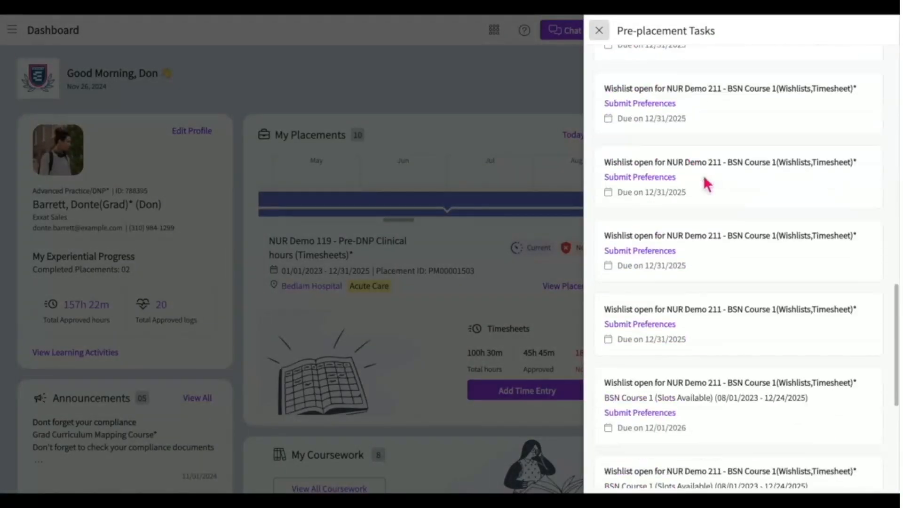
{"action": "left_click", "coordinate": [600, 31]}
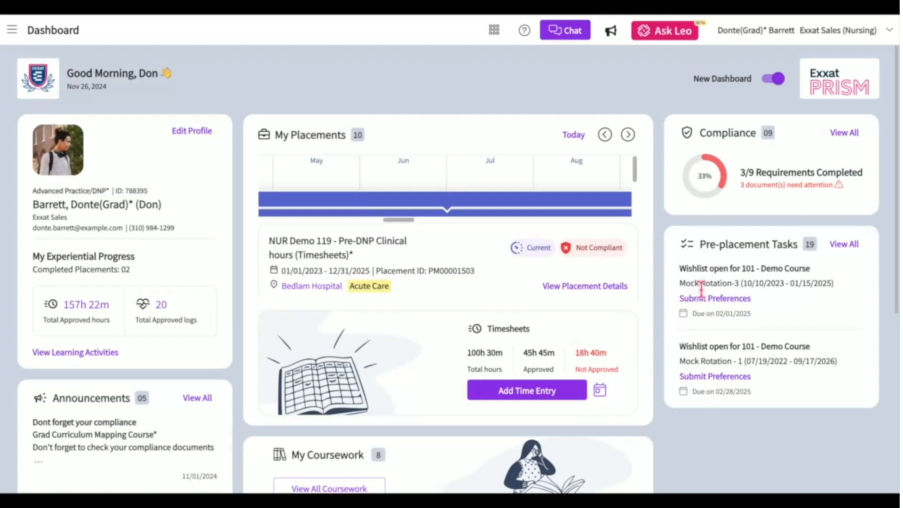
From Pre-placement Tasks, choose Submit Preferences for the NUR Demo 211 wishlist.
{"action": "left_click", "coordinate": [845, 246]}
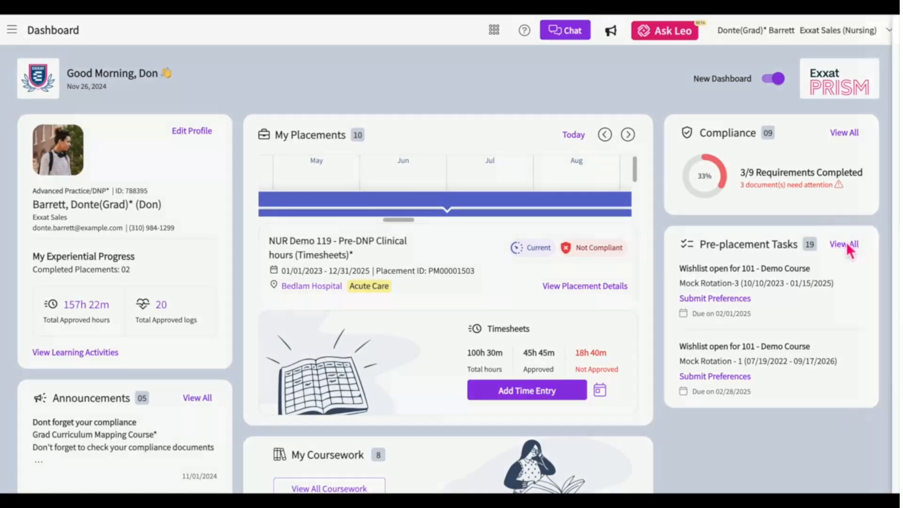
{"action": "scroll", "coordinate": [777, 136], "scroll_direction": "down", "scroll_amount": 1}
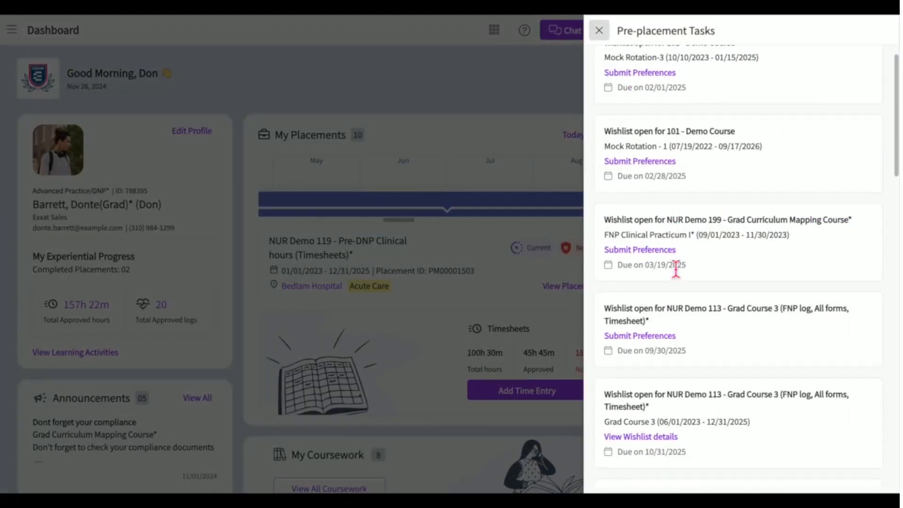
{"action": "scroll", "coordinate": [676, 269], "scroll_direction": "down", "scroll_amount": 2}
{"action": "scroll", "coordinate": [676, 277], "scroll_direction": "down", "scroll_amount": 2}
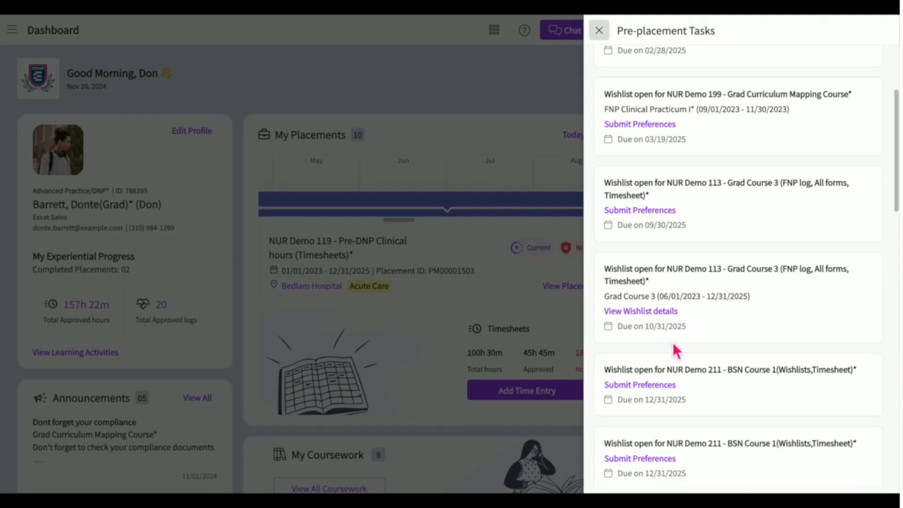
{"action": "scroll", "coordinate": [671, 372], "scroll_direction": "up", "scroll_amount": 2}
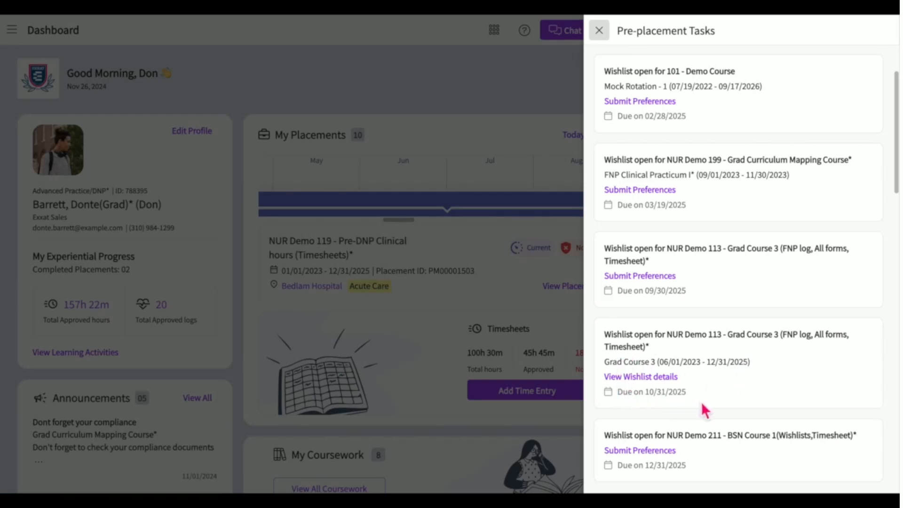
{"action": "scroll", "coordinate": [658, 399], "scroll_direction": "down", "scroll_amount": 1}
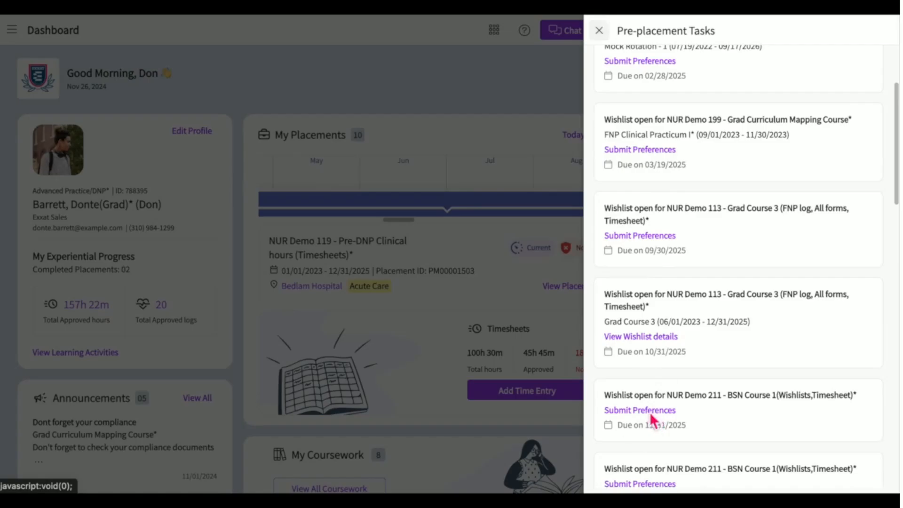
{"action": "left_click", "coordinate": [652, 412]}
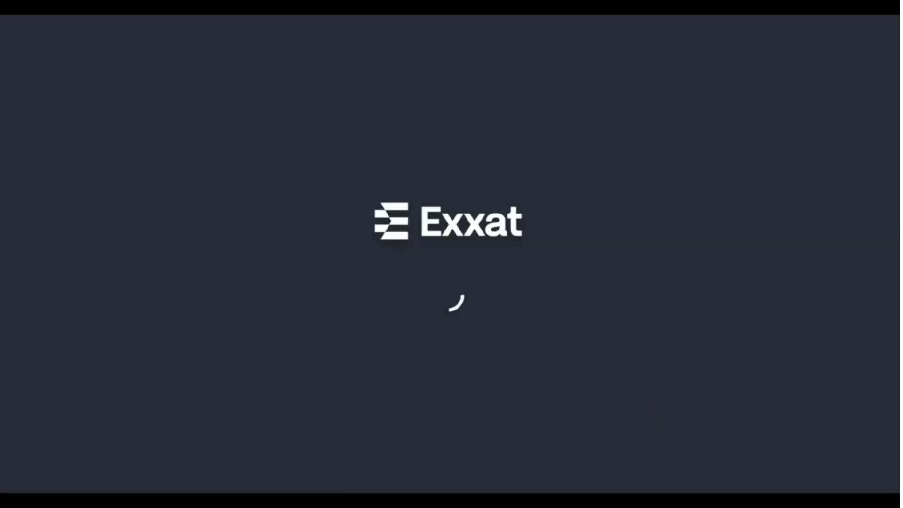
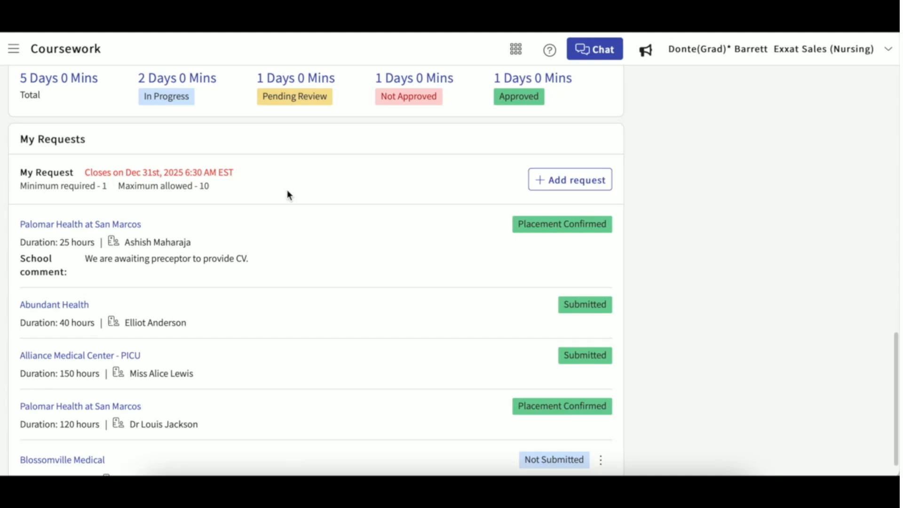
Start a new placement request and read its instructions.
{"action": "left_click", "coordinate": [13, 48]}
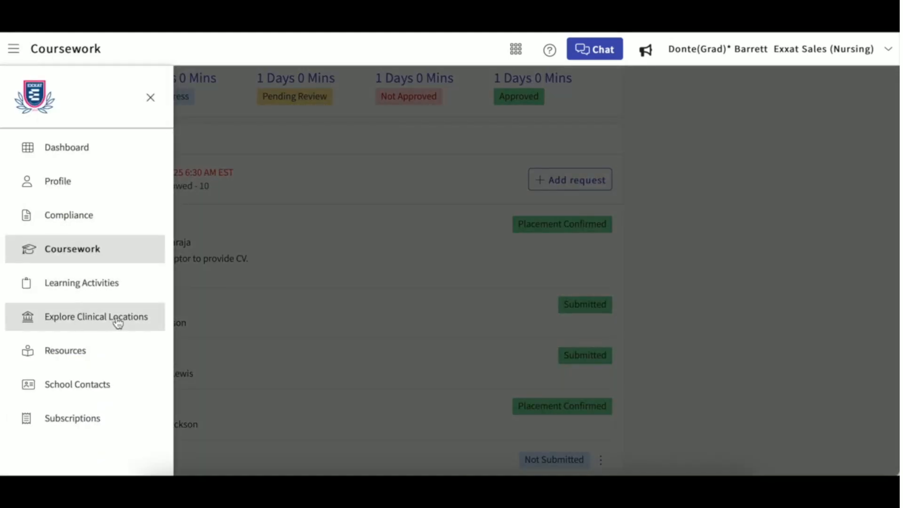
{"action": "left_click", "coordinate": [289, 176]}
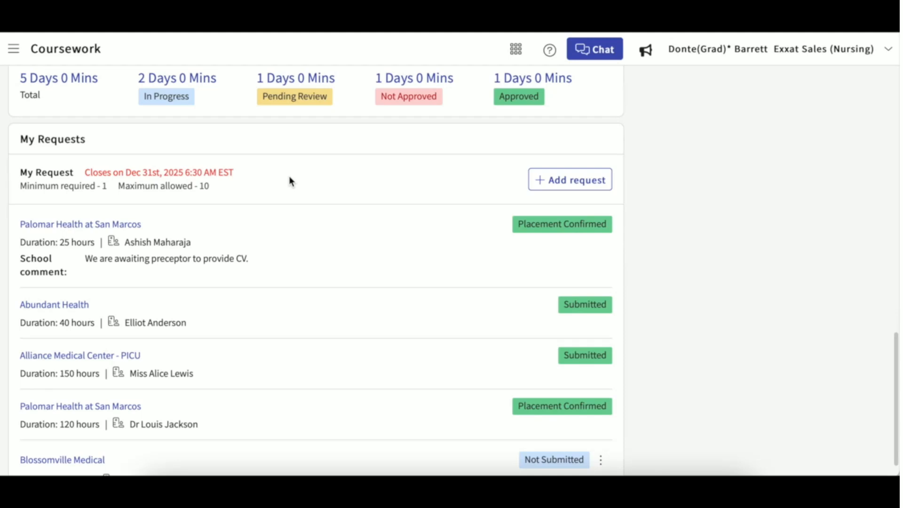
{"action": "left_click", "coordinate": [542, 181]}
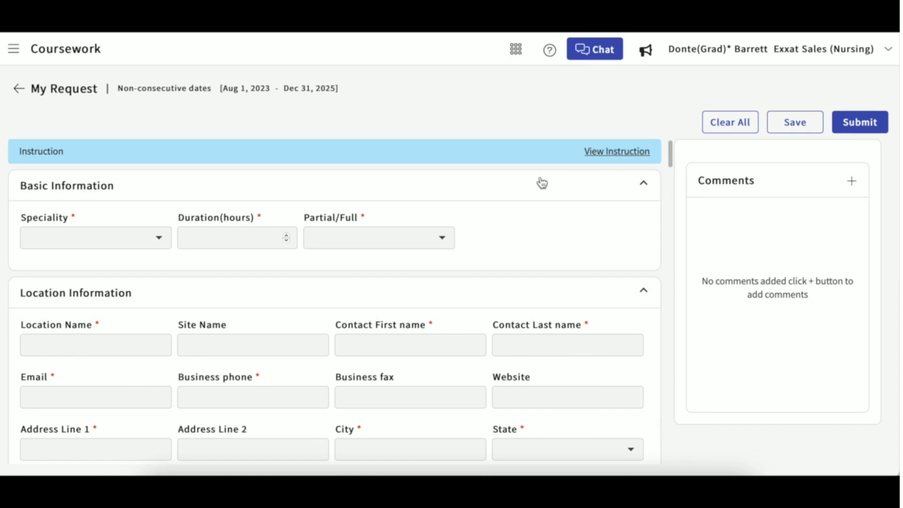
{"action": "left_click", "coordinate": [617, 151]}
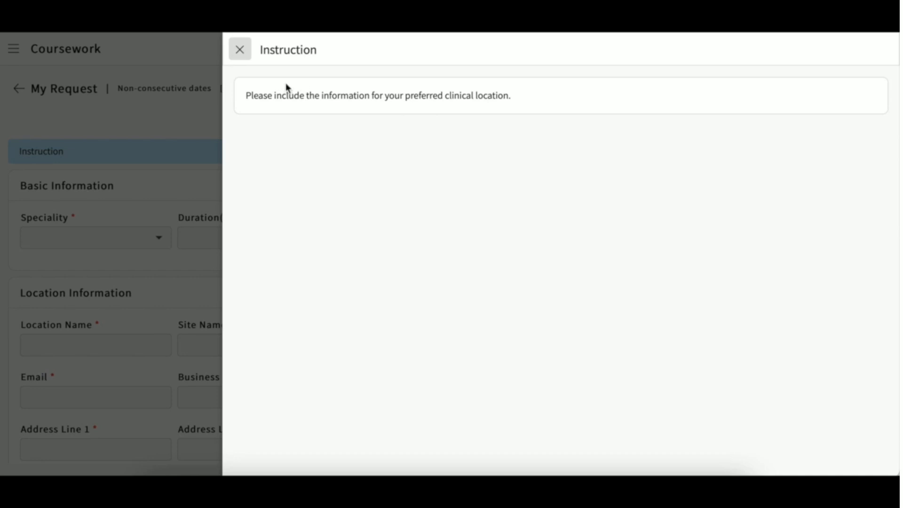
{"action": "left_click", "coordinate": [240, 52]}
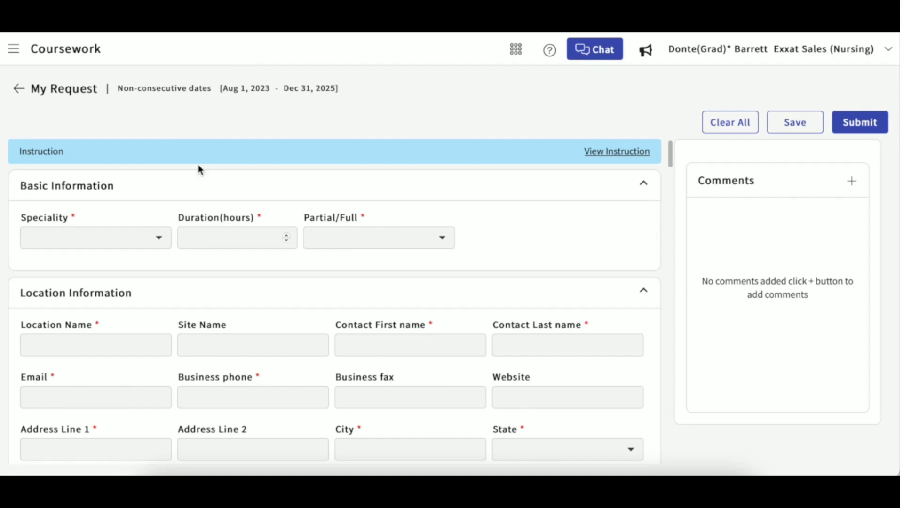
Set Speciality to Internal medicine and Duration(hours) to 120.
{"action": "left_click", "coordinate": [160, 240]}
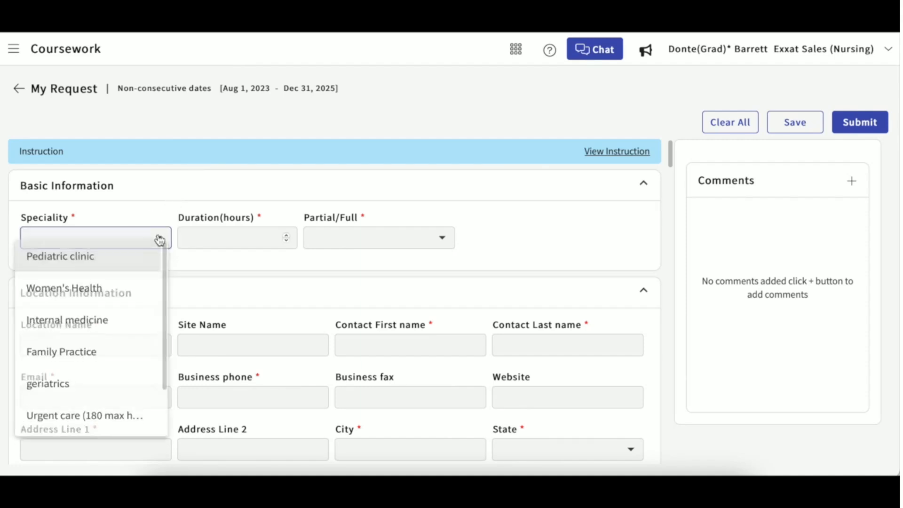
{"action": "left_click", "coordinate": [169, 208]}
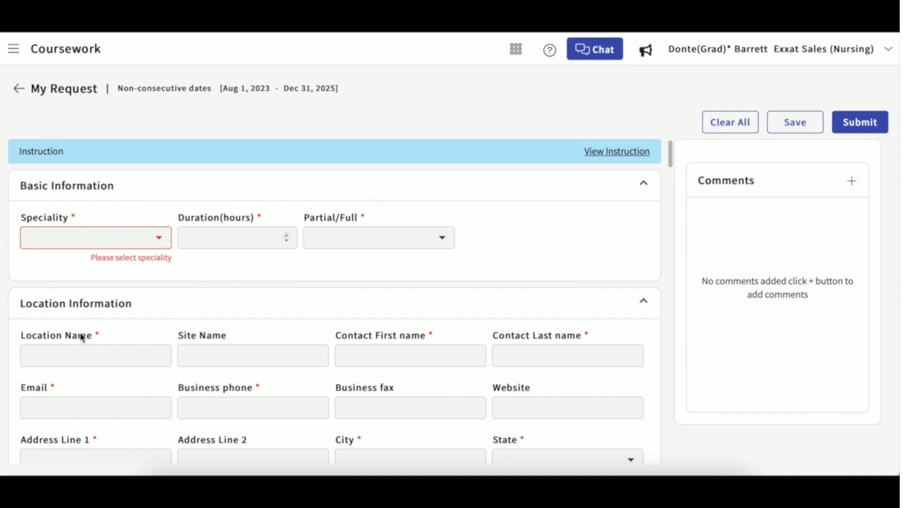
{"action": "left_click", "coordinate": [159, 238]}
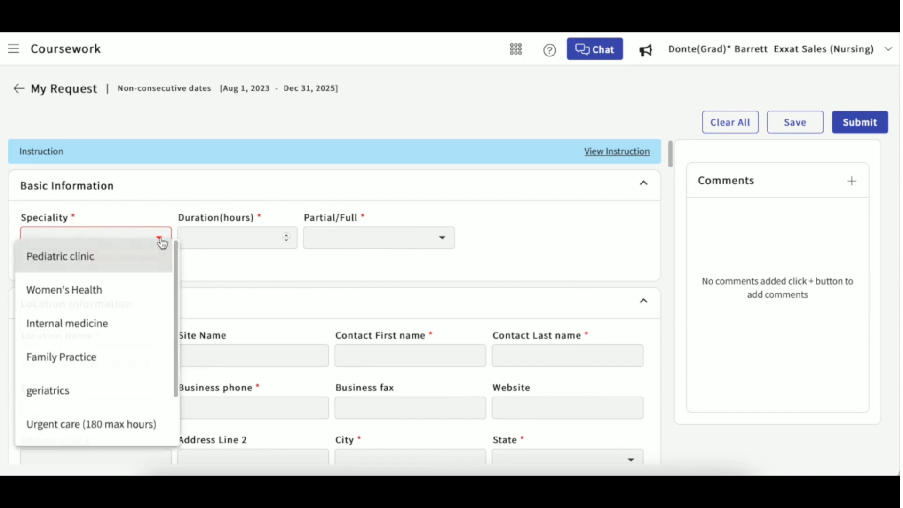
{"action": "left_click", "coordinate": [124, 334]}
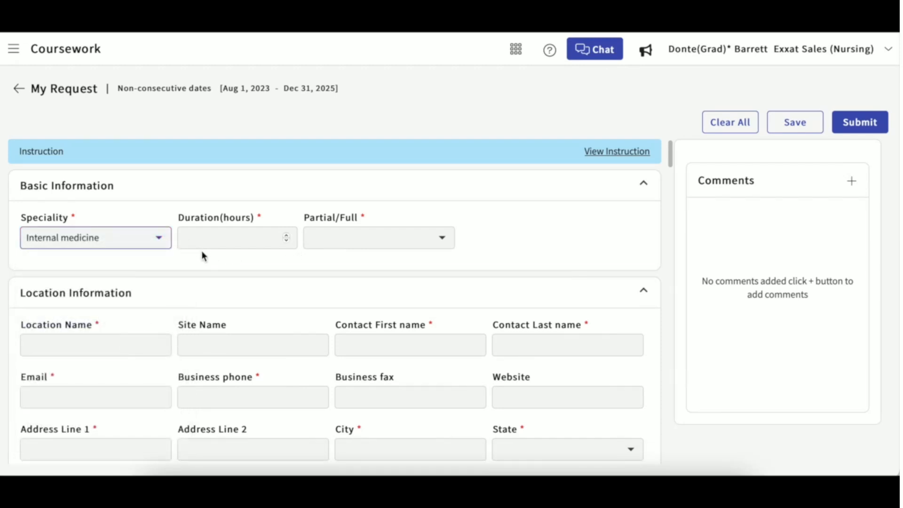
{"action": "left_click", "coordinate": [205, 239]}
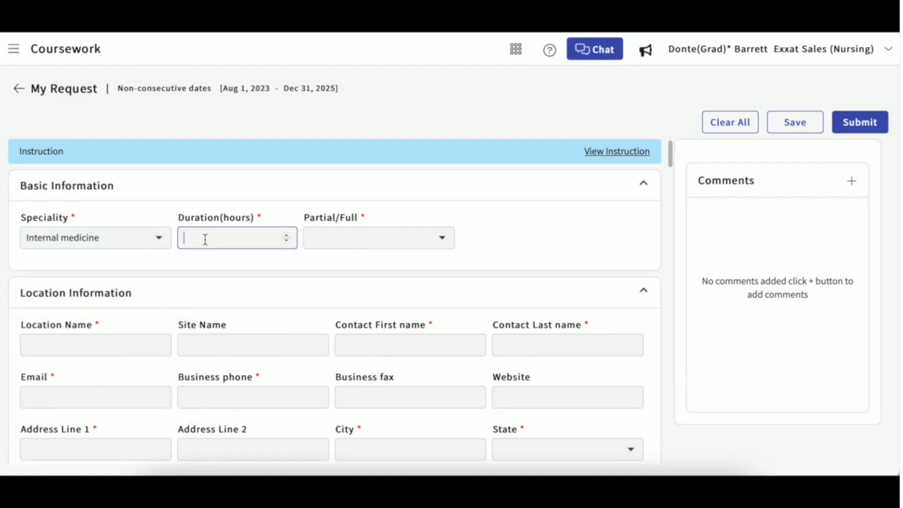
{"action": "type", "text": "120"}
Upload CV.pdf from the Compliance Documents folder as the Preceptor CV.
{"action": "scroll", "coordinate": [232, 296], "scroll_direction": "down", "scroll_amount": 2}
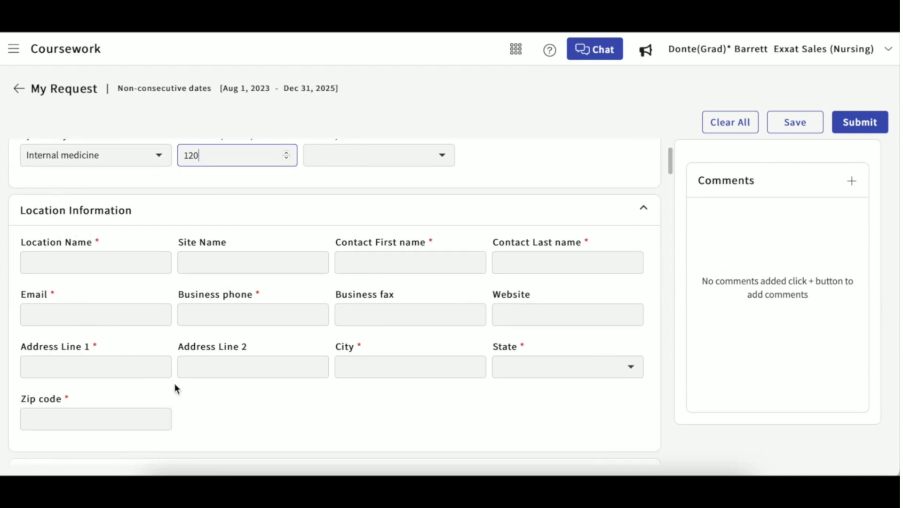
{"action": "scroll", "coordinate": [175, 390], "scroll_direction": "down", "scroll_amount": 5}
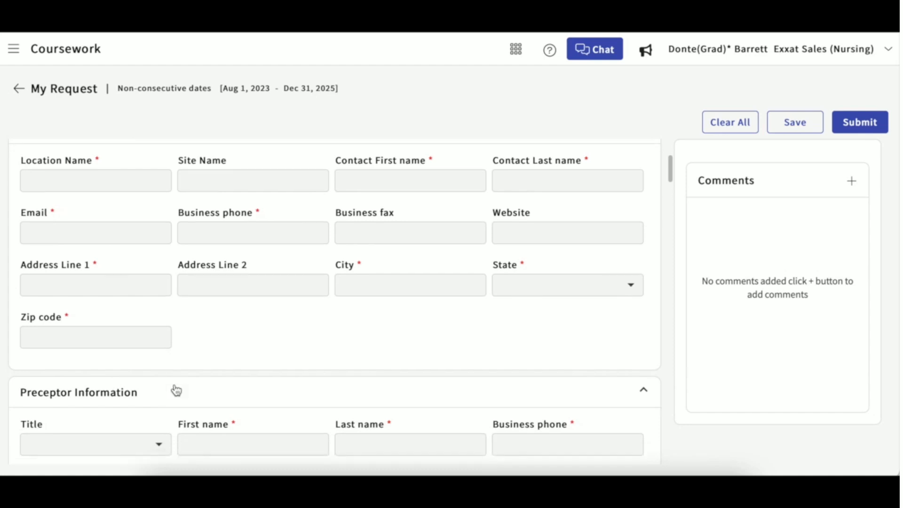
{"action": "scroll", "coordinate": [175, 390], "scroll_direction": "down", "scroll_amount": 2}
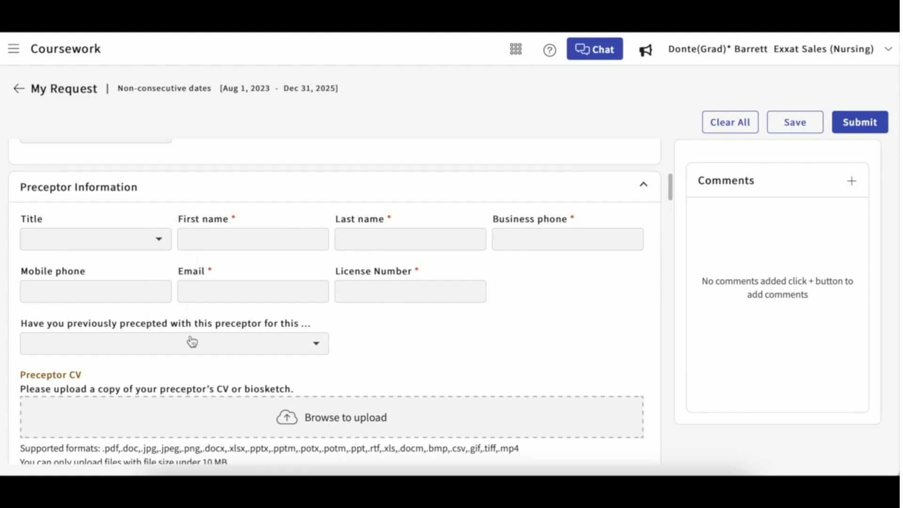
{"action": "scroll", "coordinate": [191, 339], "scroll_direction": "down", "scroll_amount": 2}
{"action": "scroll", "coordinate": [190, 335], "scroll_direction": "down", "scroll_amount": 1}
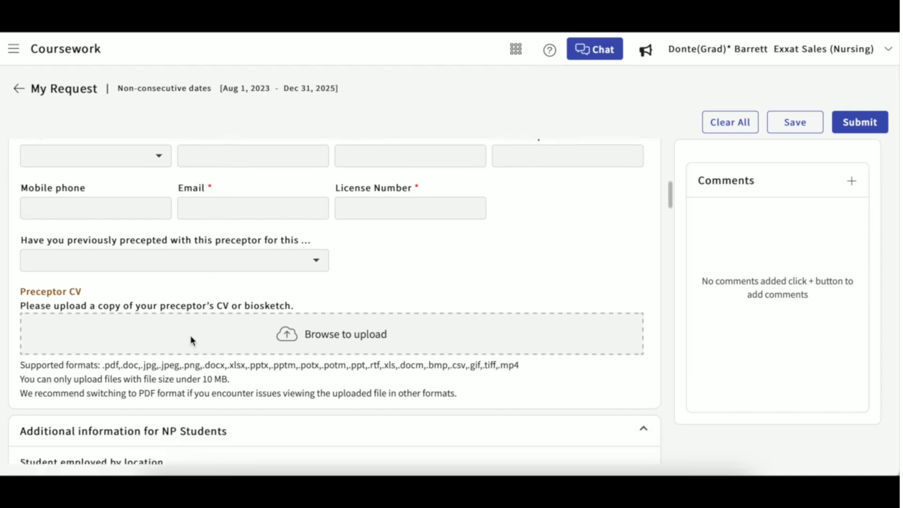
{"action": "left_click", "coordinate": [321, 324]}
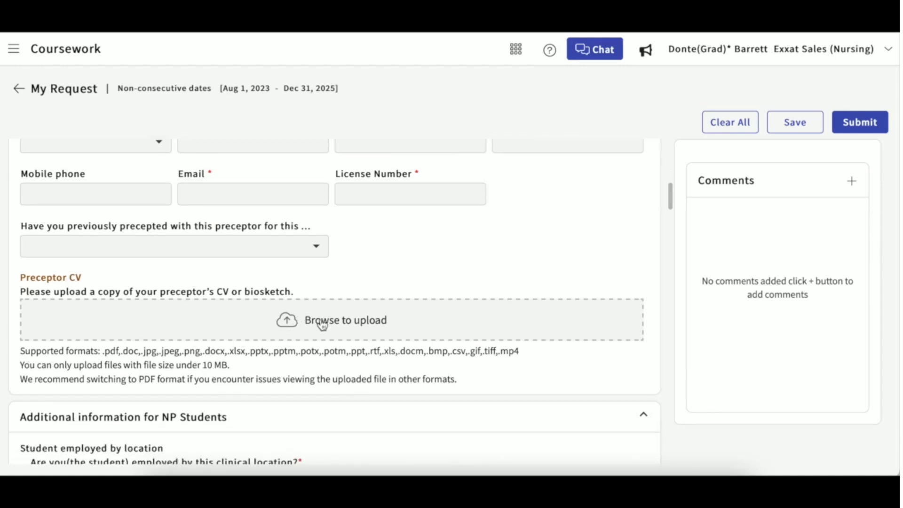
{"action": "scroll", "coordinate": [381, 275], "scroll_direction": "down", "scroll_amount": 3}
{"action": "scroll", "coordinate": [382, 274], "scroll_direction": "down", "scroll_amount": 2}
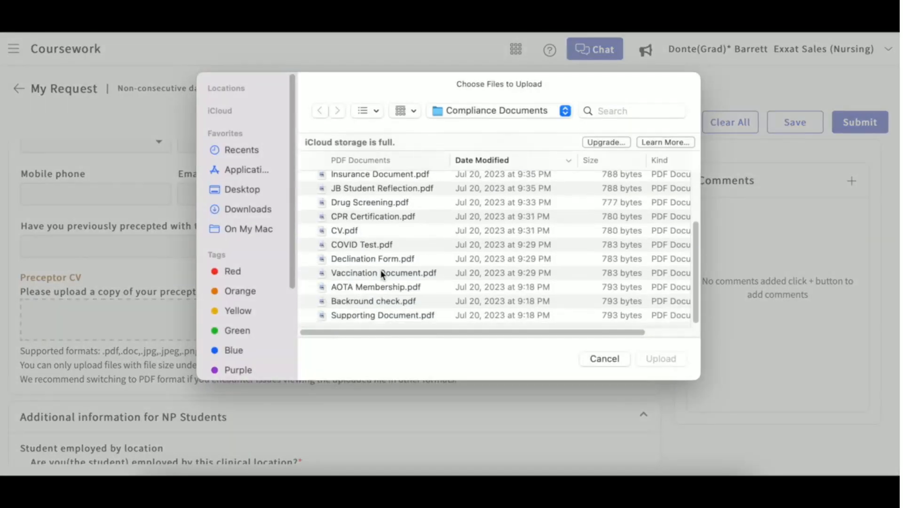
{"action": "left_click", "coordinate": [366, 232]}
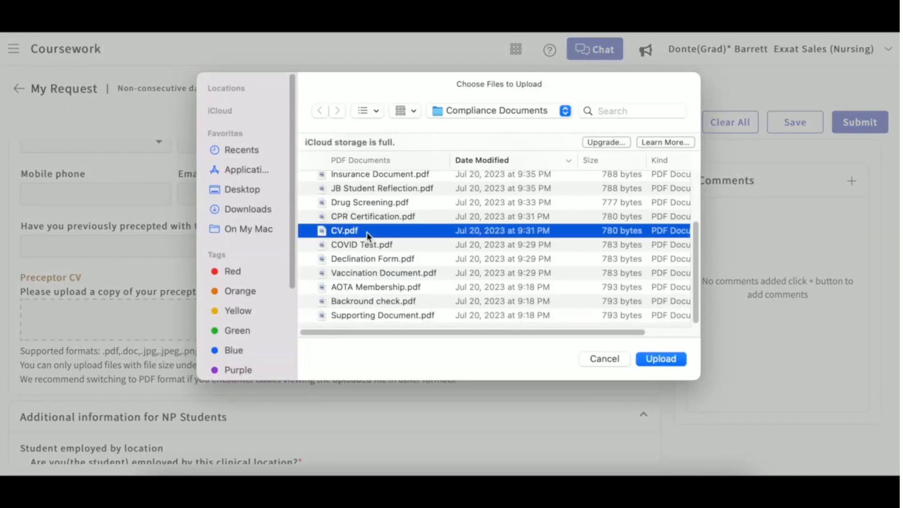
{"action": "left_click", "coordinate": [678, 361]}
{"action": "scroll", "coordinate": [452, 351], "scroll_direction": "down", "scroll_amount": 1}
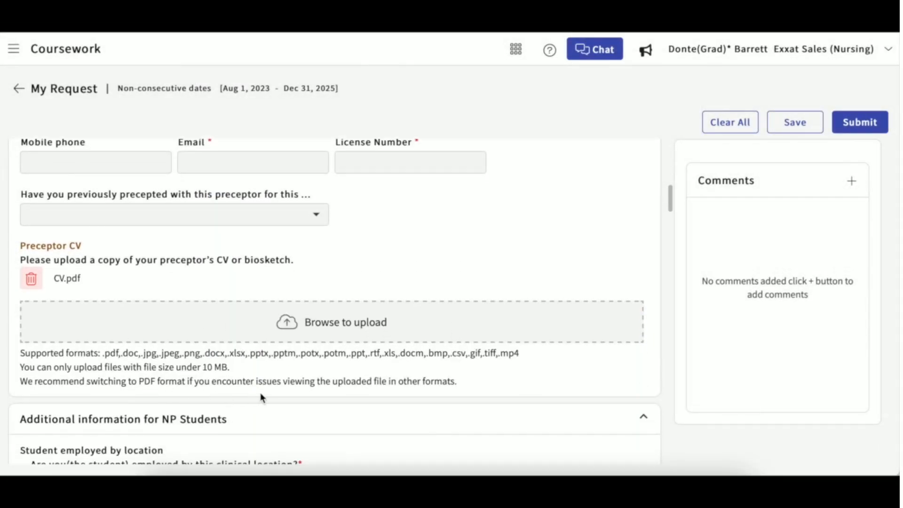
Scroll down the form and check the Student Agreement and Student License attestations.
{"action": "scroll", "coordinate": [303, 375], "scroll_direction": "down", "scroll_amount": 3}
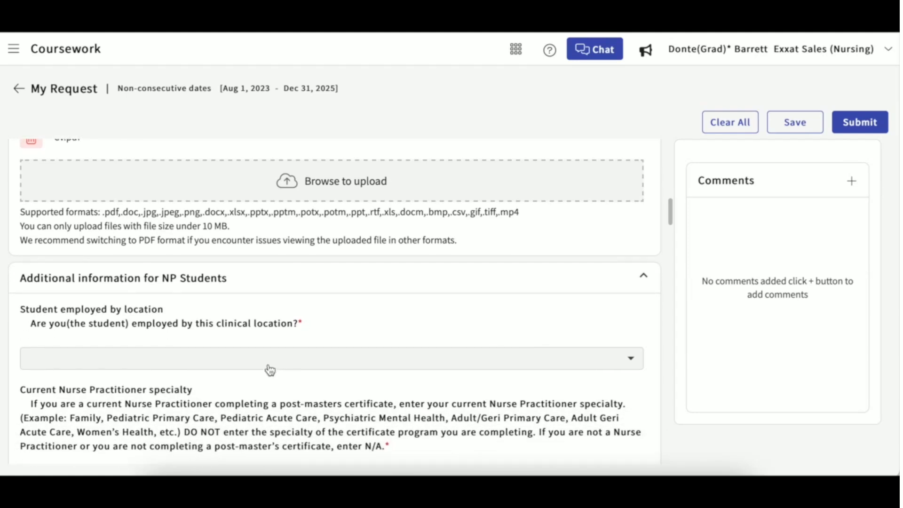
{"action": "scroll", "coordinate": [271, 392], "scroll_direction": "down", "scroll_amount": 15}
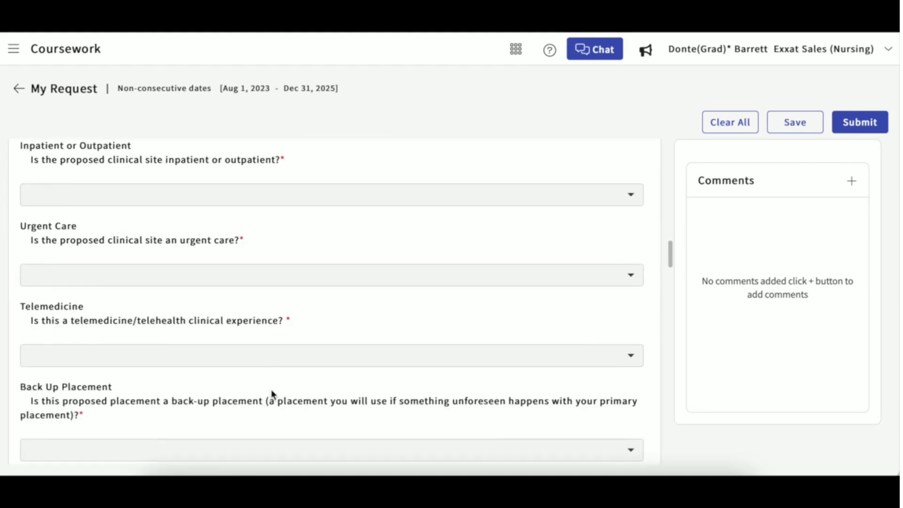
{"action": "scroll", "coordinate": [271, 394], "scroll_direction": "down", "scroll_amount": 3}
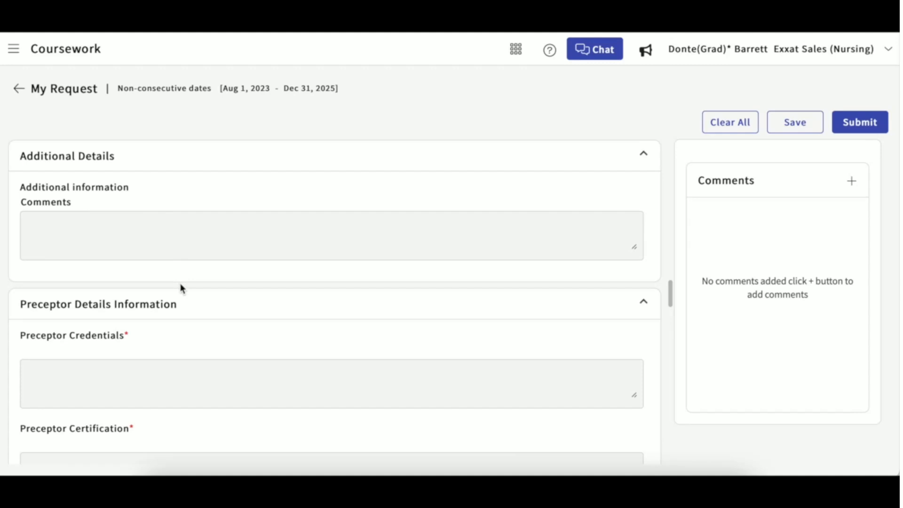
{"action": "scroll", "coordinate": [183, 301], "scroll_direction": "down", "scroll_amount": 3}
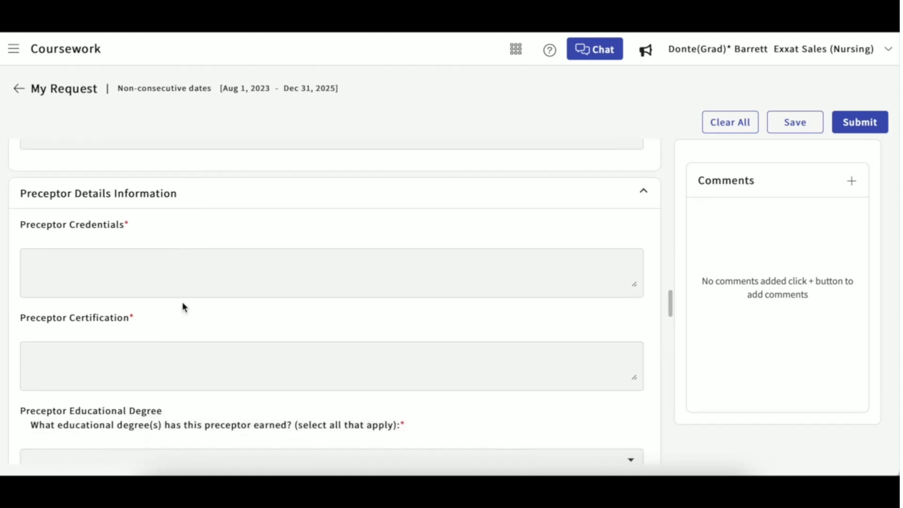
{"action": "scroll", "coordinate": [183, 304], "scroll_direction": "down", "scroll_amount": 12}
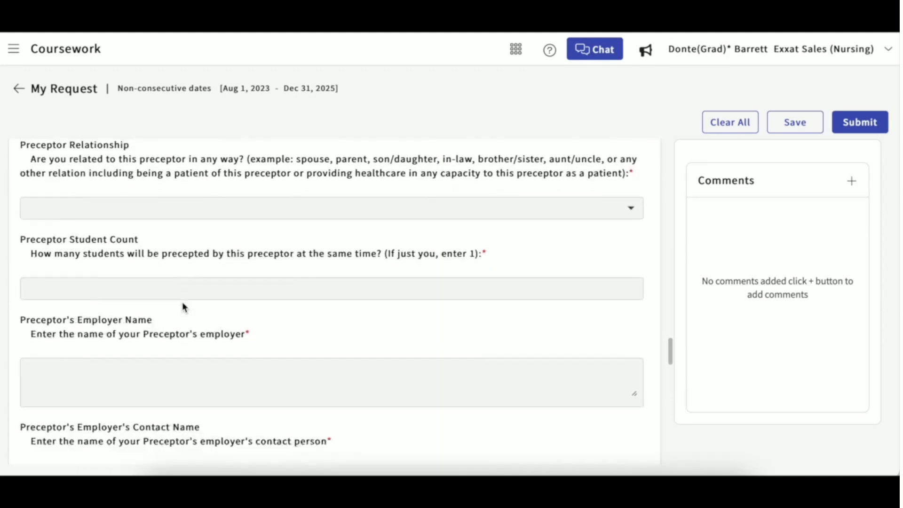
{"action": "scroll", "coordinate": [183, 305], "scroll_direction": "down", "scroll_amount": 12}
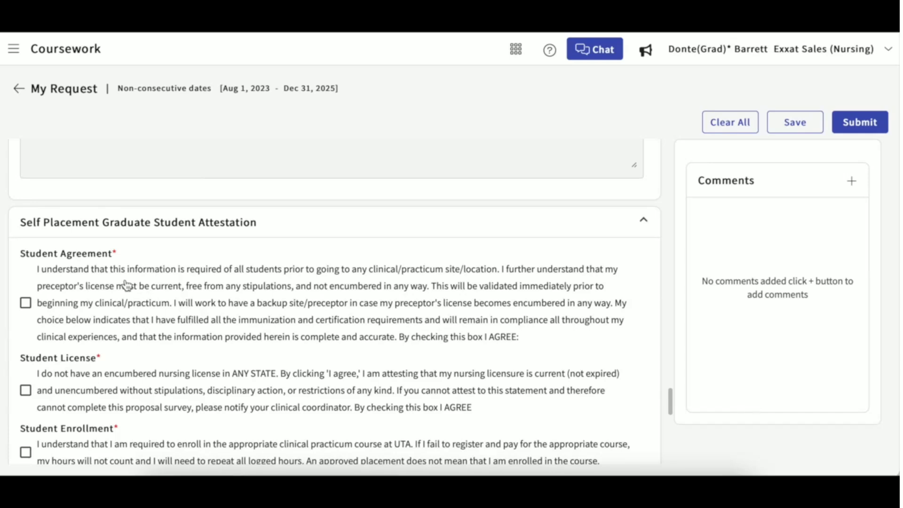
{"action": "scroll", "coordinate": [93, 314], "scroll_direction": "down", "scroll_amount": 1}
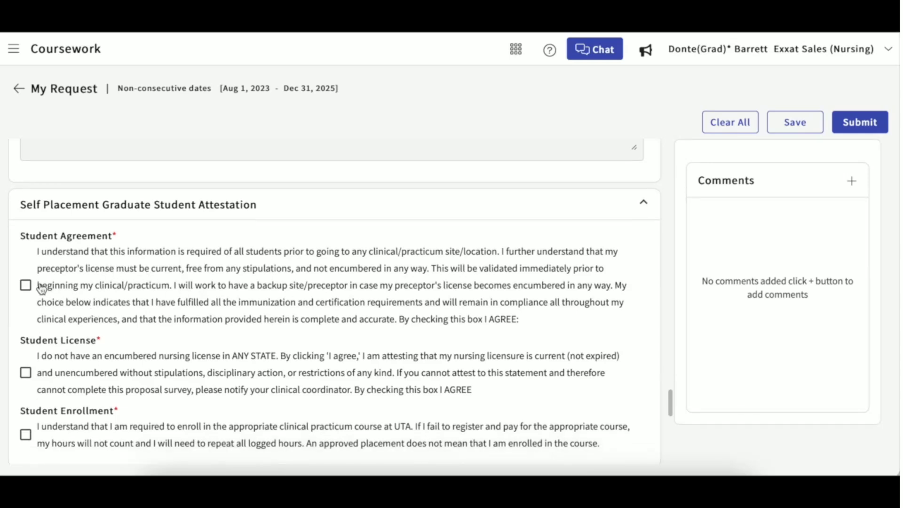
{"action": "left_click", "coordinate": [26, 285]}
{"action": "scroll", "coordinate": [36, 288], "scroll_direction": "down", "scroll_amount": 2}
{"action": "left_click", "coordinate": [27, 301]}
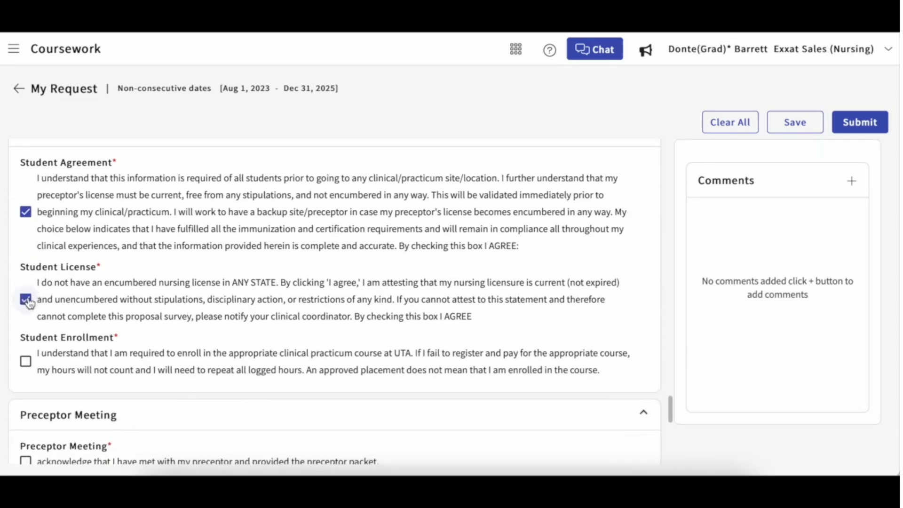
Begin attaching a Preceptor Meeting file, then cancel without uploading anything.
{"action": "scroll", "coordinate": [29, 301], "scroll_direction": "down", "scroll_amount": 5}
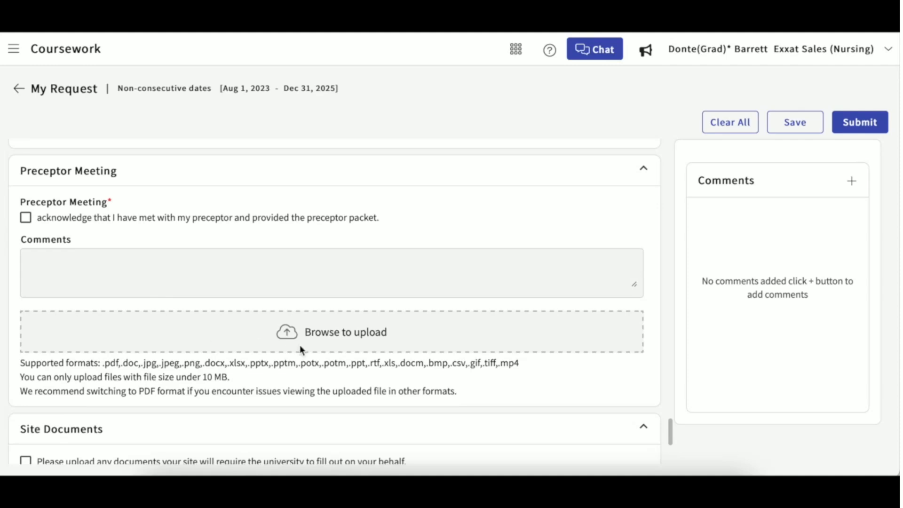
{"action": "left_click", "coordinate": [344, 333]}
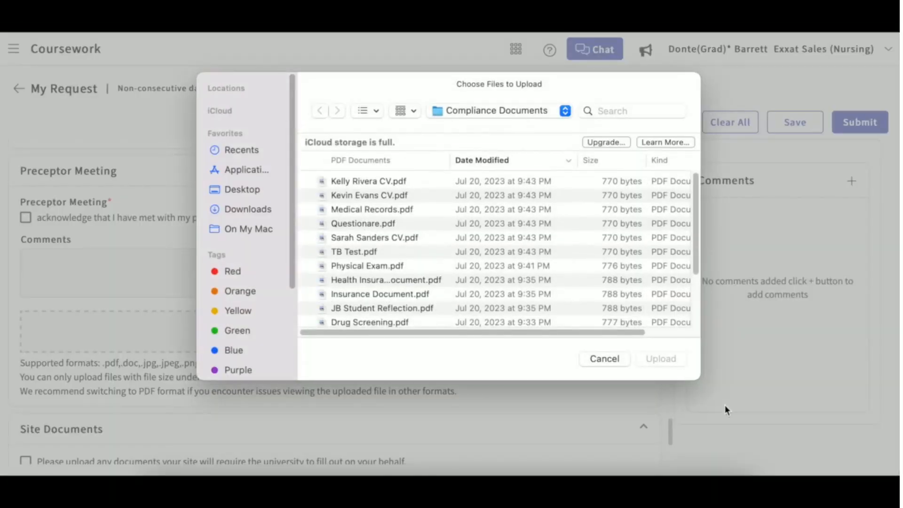
{"action": "left_click", "coordinate": [614, 361]}
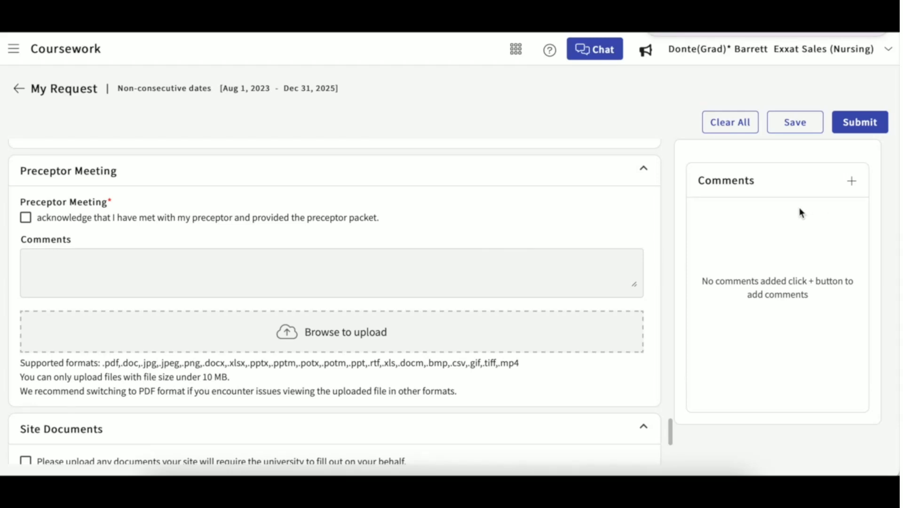
Add the comment 'I feel this is a great fit for me.' and save the request.
{"action": "left_click", "coordinate": [852, 181]}
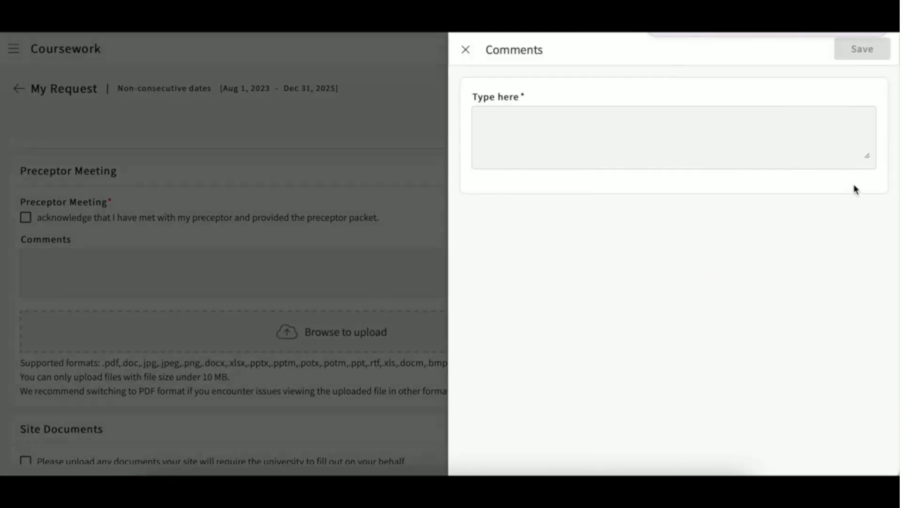
{"action": "left_click", "coordinate": [615, 122]}
{"action": "type", "text": "I feel this is a great fit for me."}
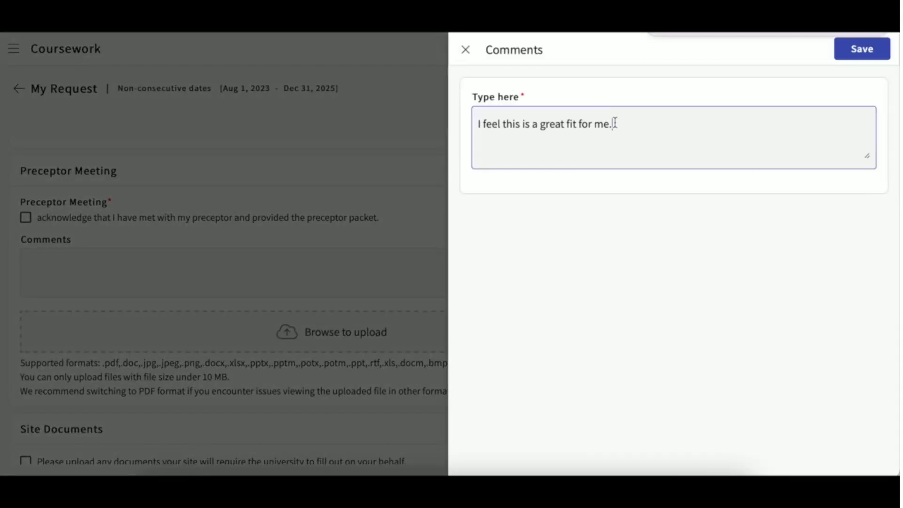
{"action": "left_click", "coordinate": [867, 49]}
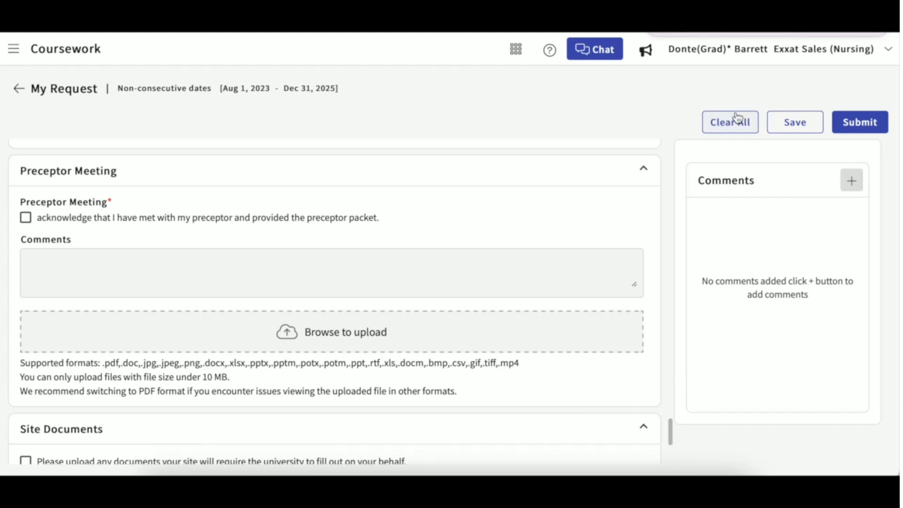
{"action": "left_click", "coordinate": [808, 126]}
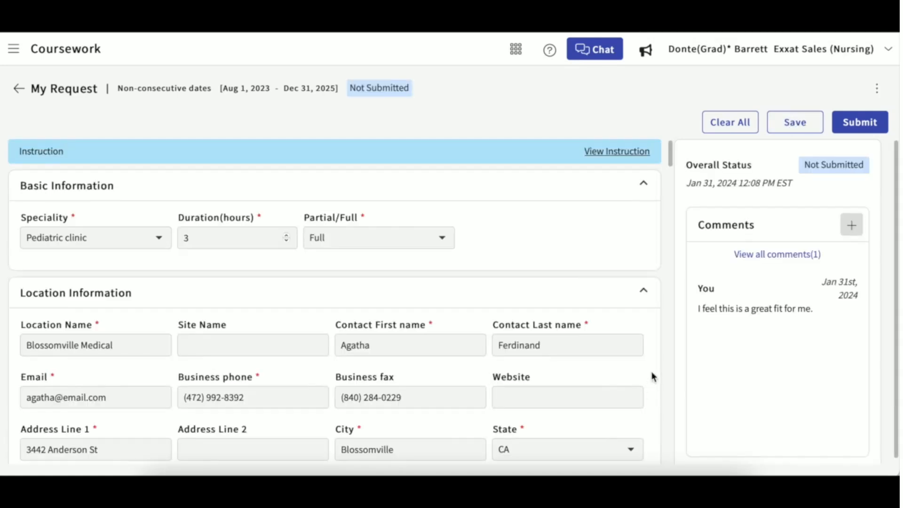
Submit the Blossomville Medical request and confirm with Ok.
{"action": "left_click", "coordinate": [868, 124]}
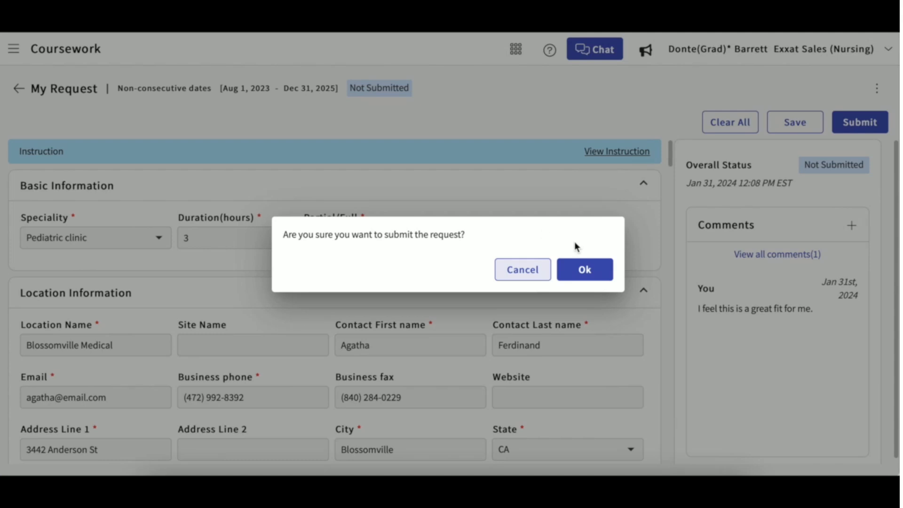
{"action": "left_click", "coordinate": [585, 269]}
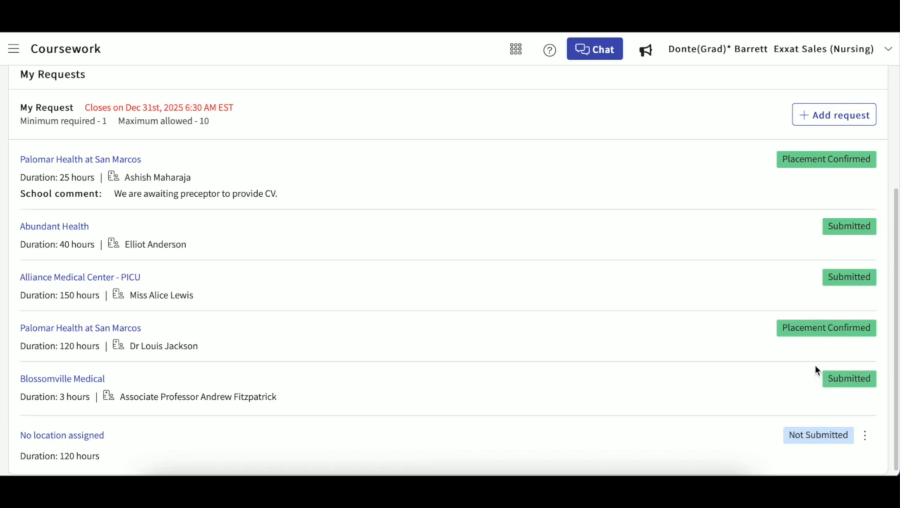
Check the unsubmitted request's options, open it, then return to the list.
{"action": "left_click", "coordinate": [865, 436]}
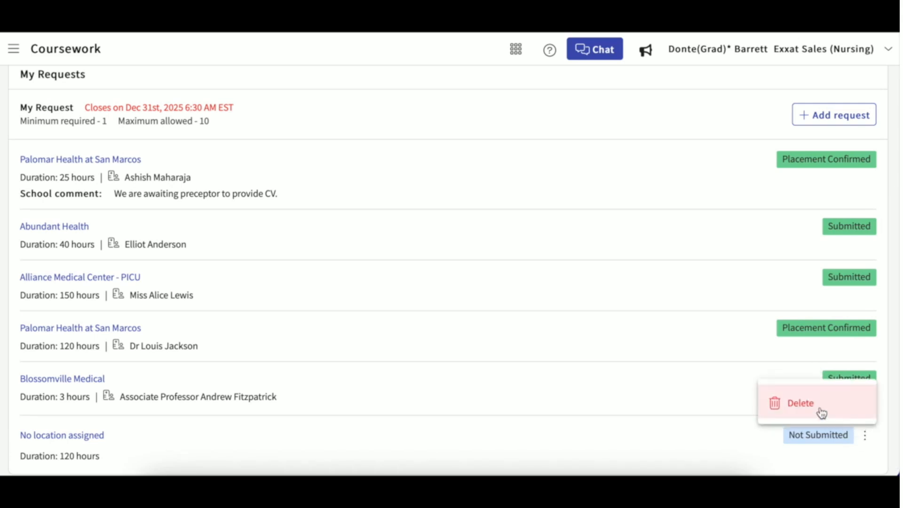
{"action": "left_click", "coordinate": [642, 390]}
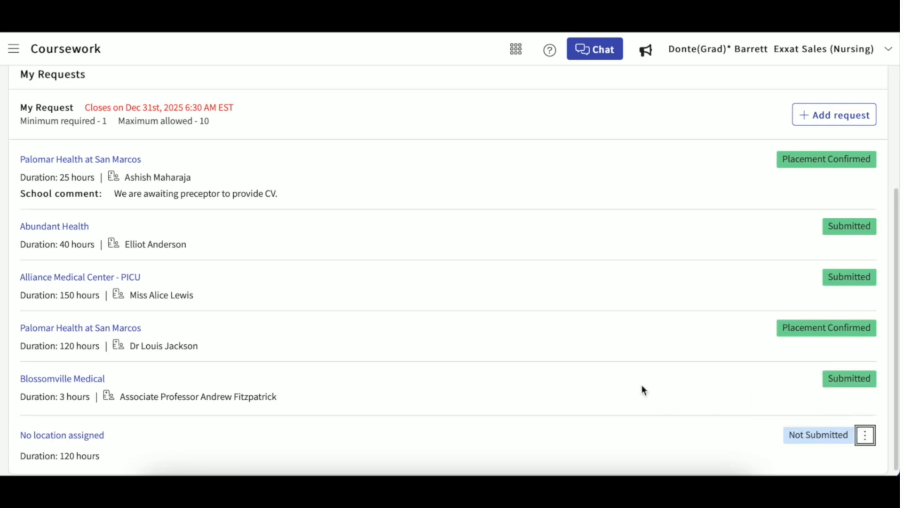
{"action": "left_click", "coordinate": [77, 438]}
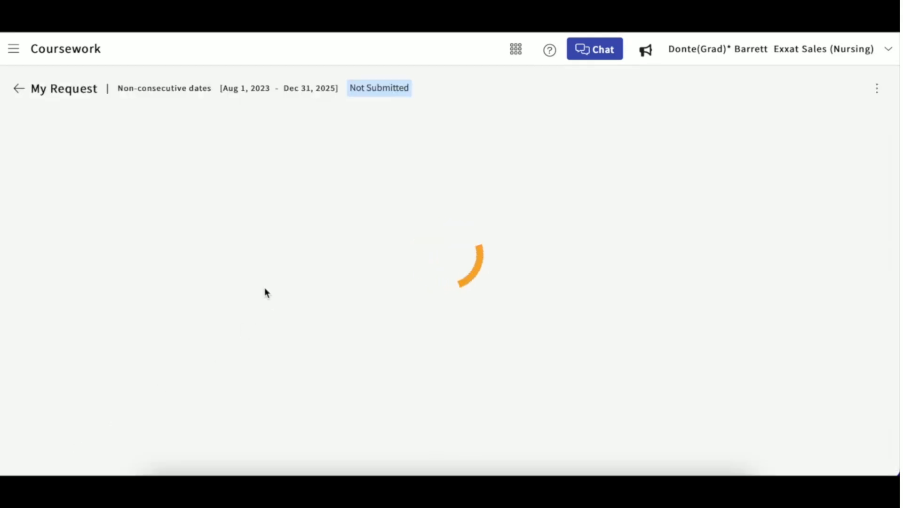
{"action": "left_click", "coordinate": [20, 94]}
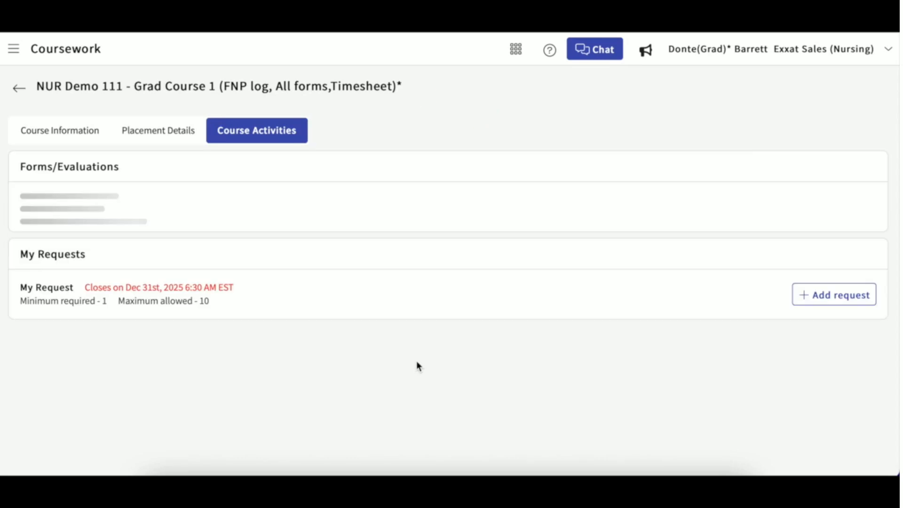
Open the submitted Blossomville Medical request from the list.
{"action": "scroll", "coordinate": [416, 363], "scroll_direction": "down", "scroll_amount": 2}
{"action": "scroll", "coordinate": [417, 367], "scroll_direction": "down", "scroll_amount": 2}
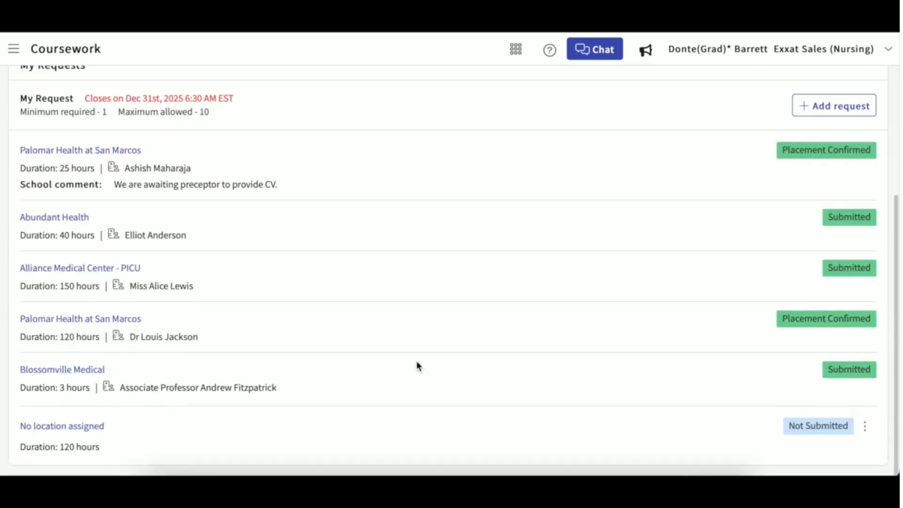
{"action": "left_click", "coordinate": [75, 371]}
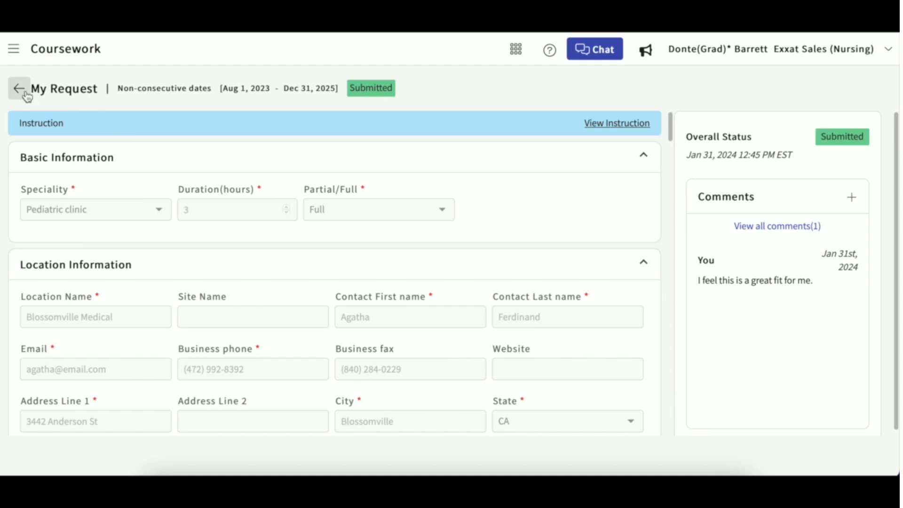
Scroll through the submitted request's read-only details.
{"action": "scroll", "coordinate": [106, 213], "scroll_direction": "down", "scroll_amount": 2}
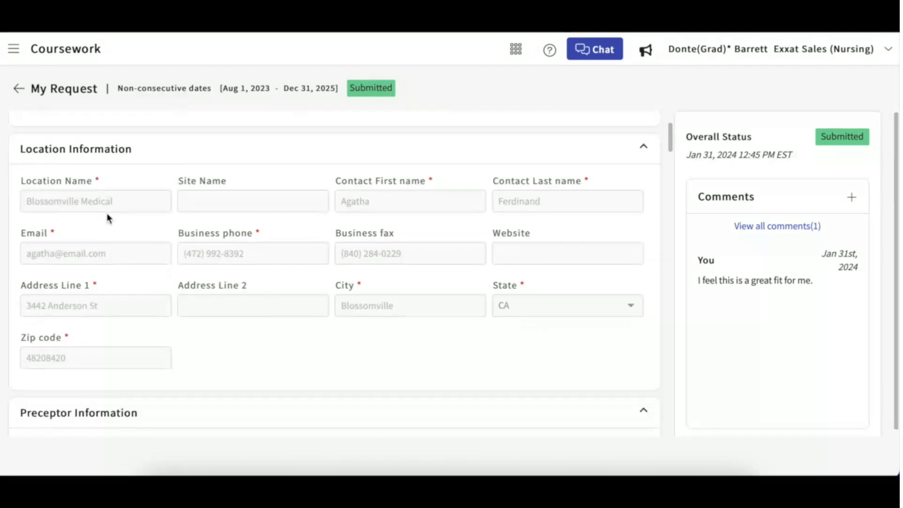
{"action": "scroll", "coordinate": [107, 213], "scroll_direction": "up", "scroll_amount": 3}
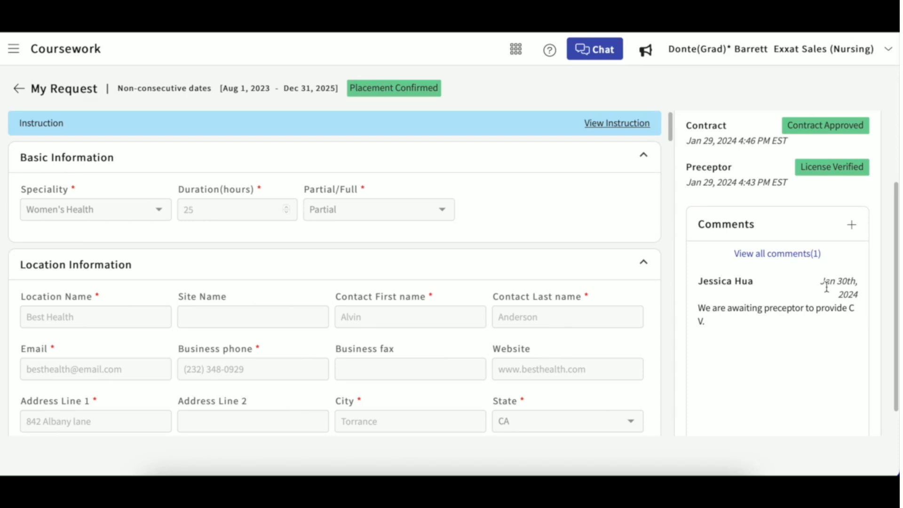
Open the request's full comment thread and begin the reply 'Sounds goo'.
{"action": "left_click", "coordinate": [798, 254]}
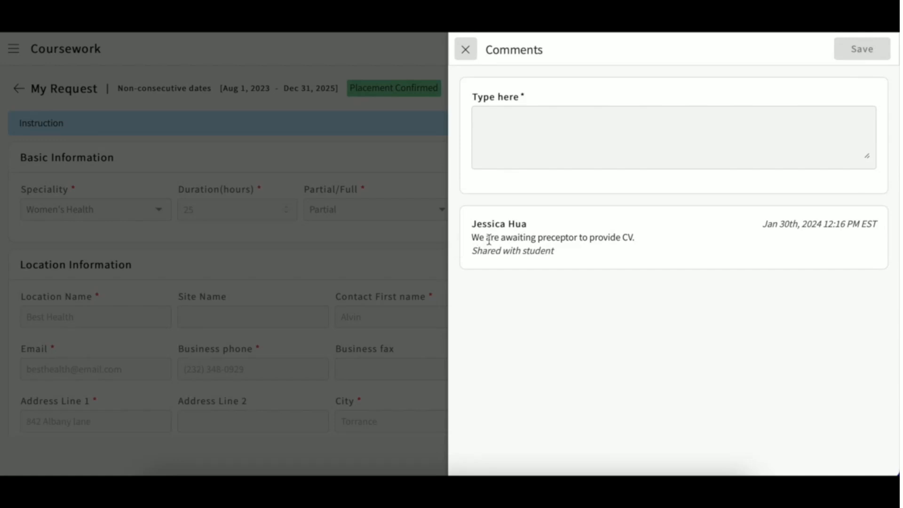
{"action": "left_click", "coordinate": [530, 119]}
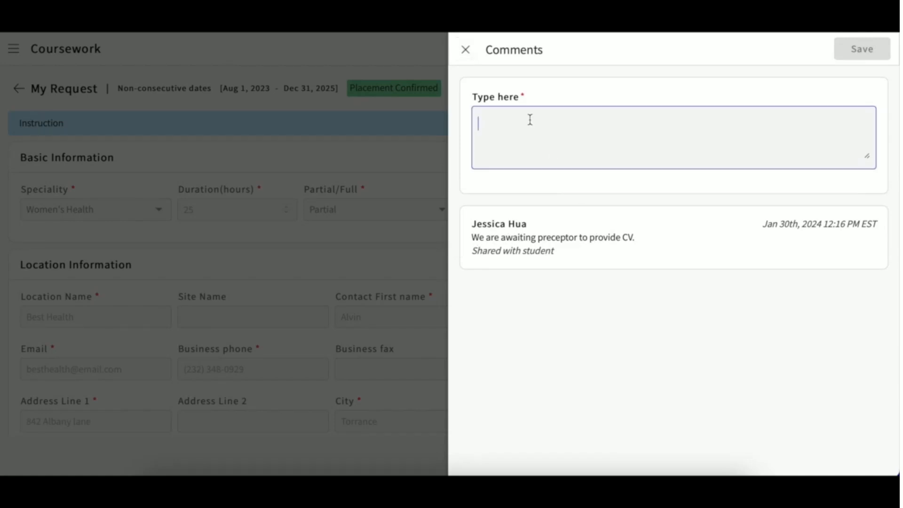
{"action": "type", "text": "So"}
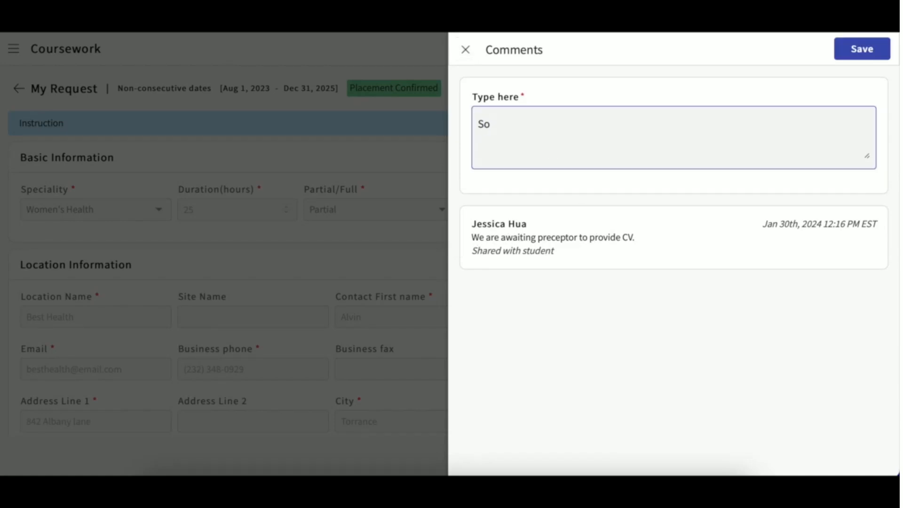
{"action": "type", "text": "unds goo"}
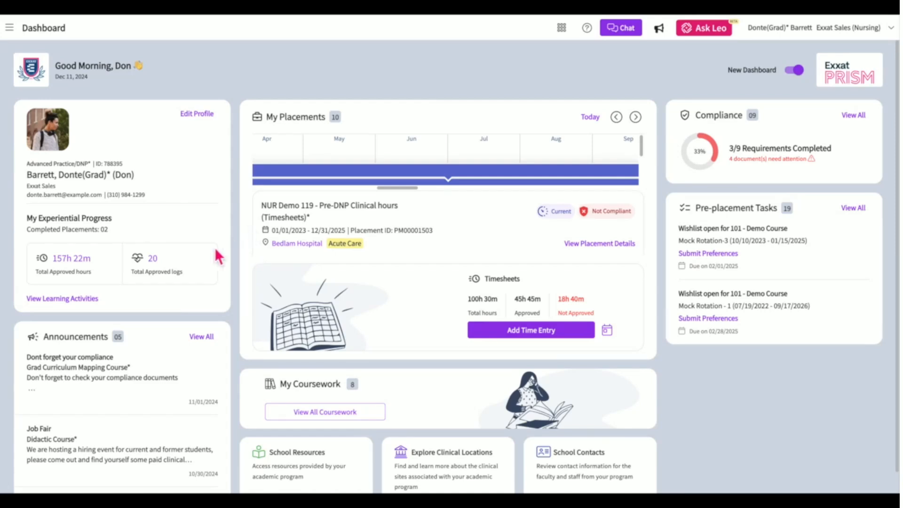
Go to the Learning Activities page from the site navigation menu.
{"action": "left_click", "coordinate": [78, 303]}
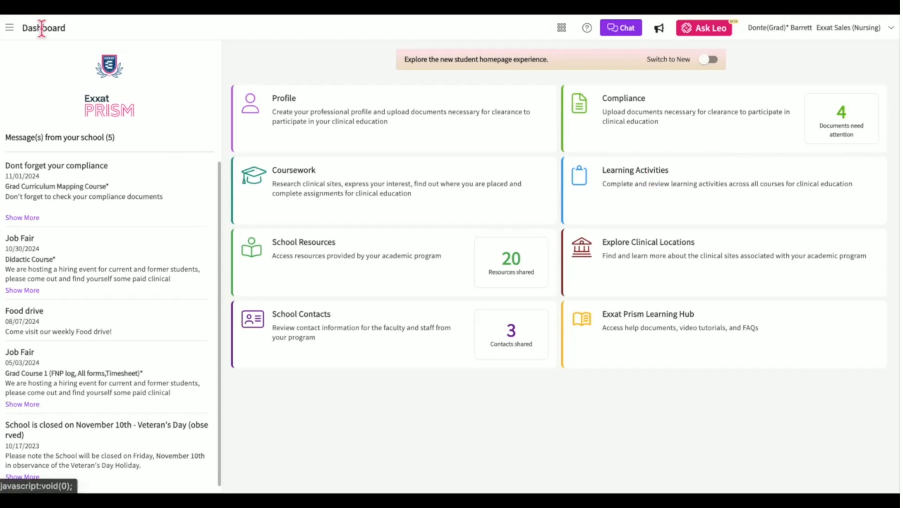
{"action": "left_click", "coordinate": [13, 29]}
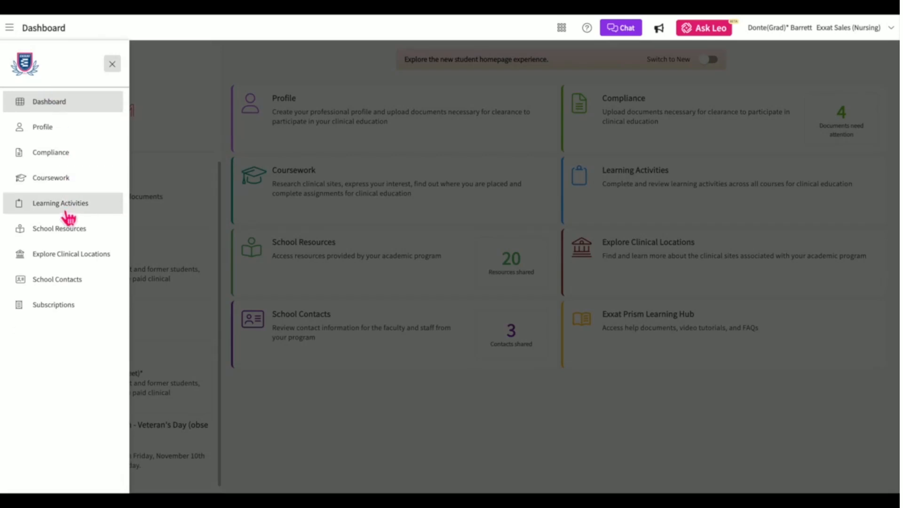
{"action": "left_click", "coordinate": [67, 214]}
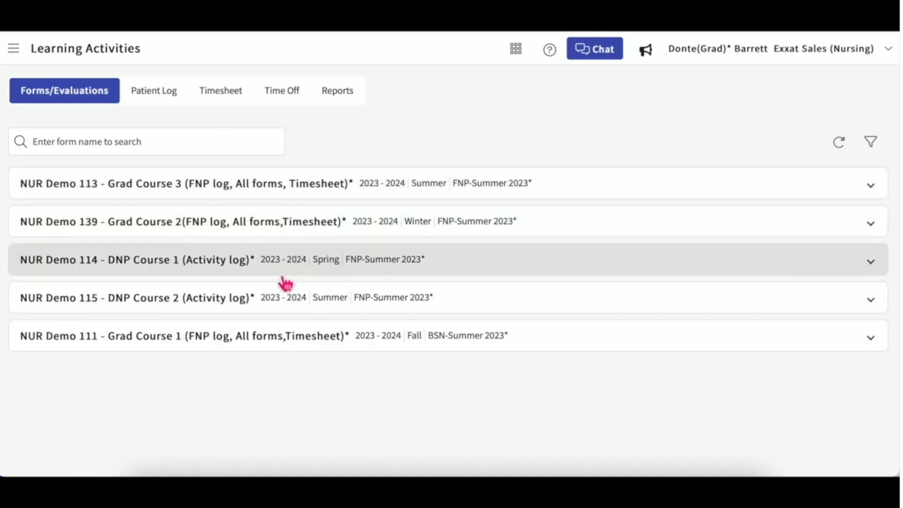
Expand NUR Demo 113 Grad Course 3 and review its five forms' statuses and due dates.
{"action": "left_click", "coordinate": [336, 196]}
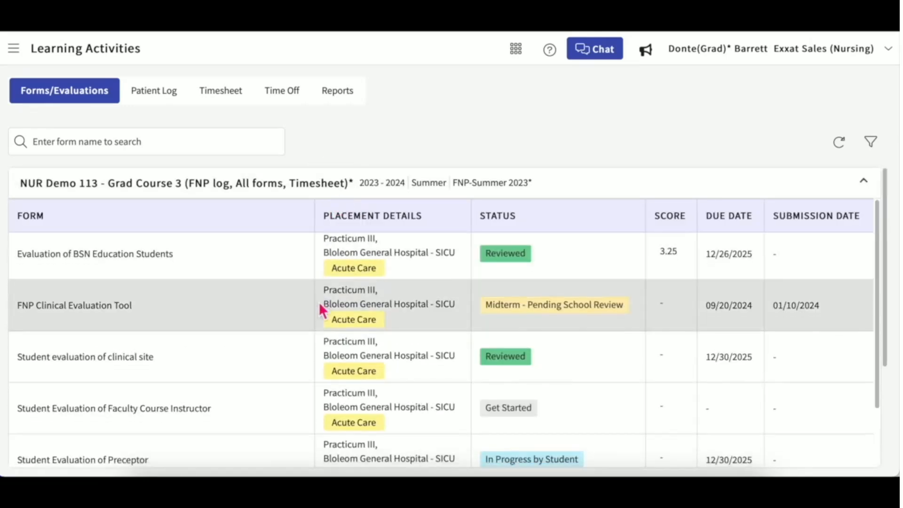
{"action": "scroll", "coordinate": [319, 302], "scroll_direction": "down", "scroll_amount": 1}
{"action": "scroll", "coordinate": [319, 305], "scroll_direction": "up", "scroll_amount": 2}
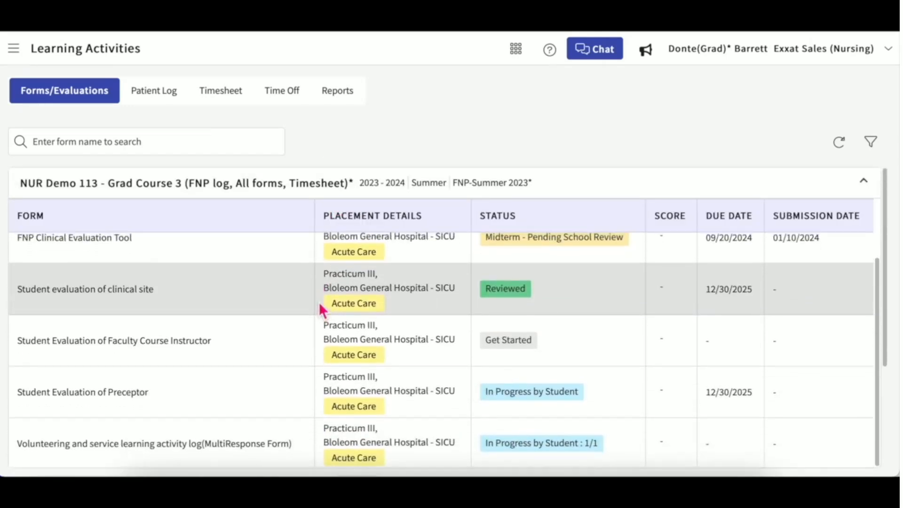
{"action": "scroll", "coordinate": [320, 306], "scroll_direction": "down", "scroll_amount": 1}
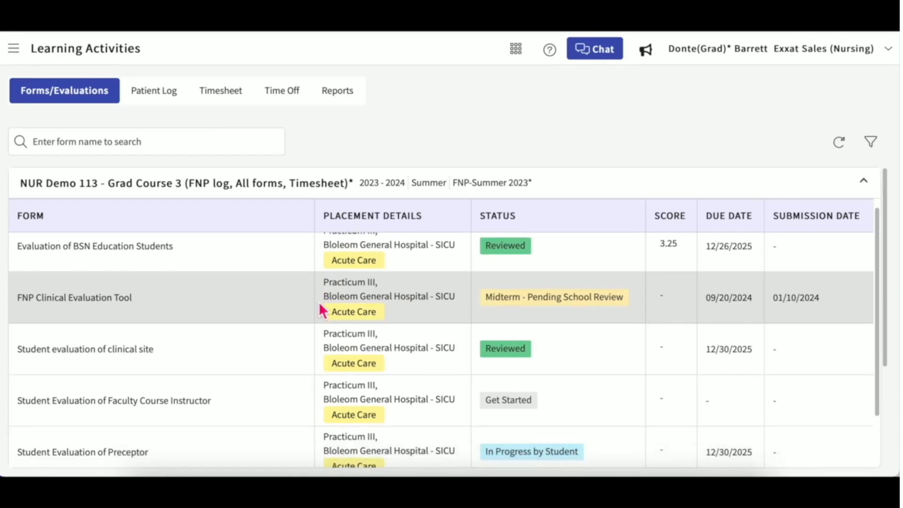
{"action": "scroll", "coordinate": [319, 302], "scroll_direction": "up", "scroll_amount": 1}
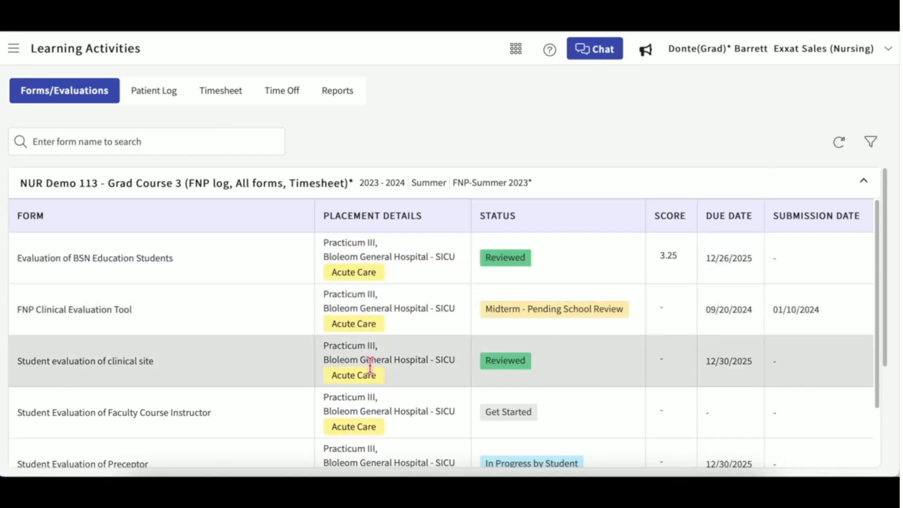
{"action": "scroll", "coordinate": [371, 367], "scroll_direction": "down", "scroll_amount": 2}
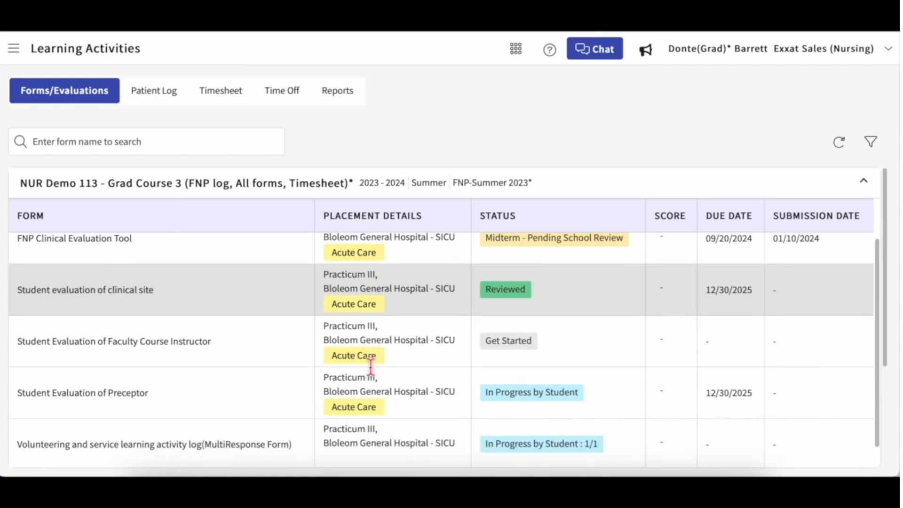
{"action": "scroll", "coordinate": [383, 388], "scroll_direction": "up", "scroll_amount": 2}
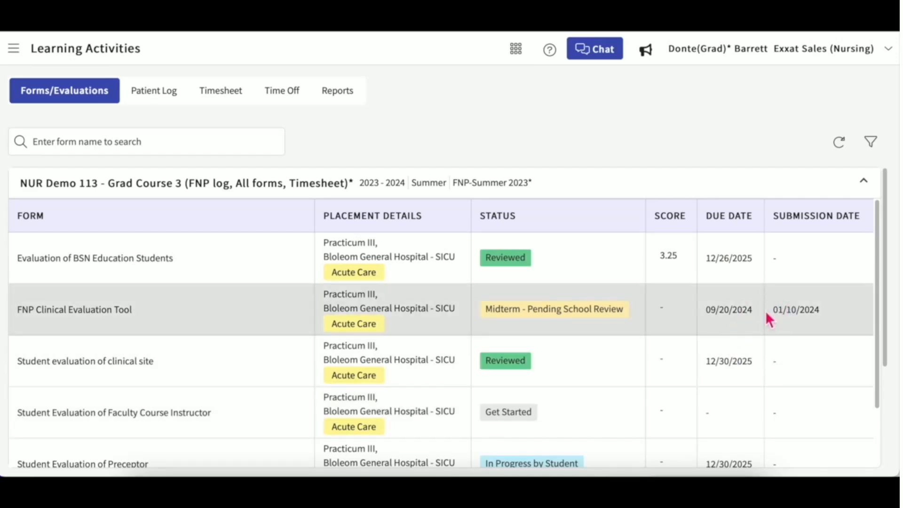
{"action": "scroll", "coordinate": [674, 330], "scroll_direction": "down", "scroll_amount": 2}
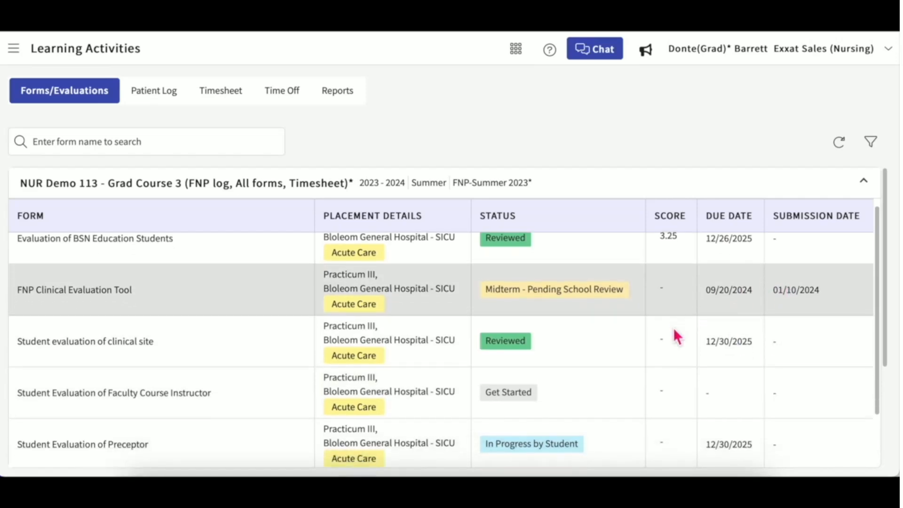
{"action": "scroll", "coordinate": [673, 328], "scroll_direction": "up", "scroll_amount": 2}
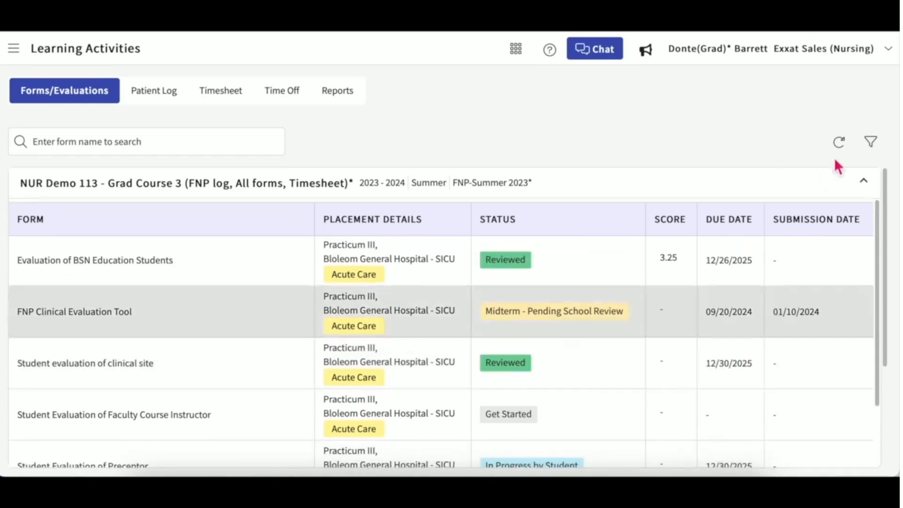
Filter the forms list to Grad Course 3 and DNP Course 1.
{"action": "left_click", "coordinate": [871, 143]}
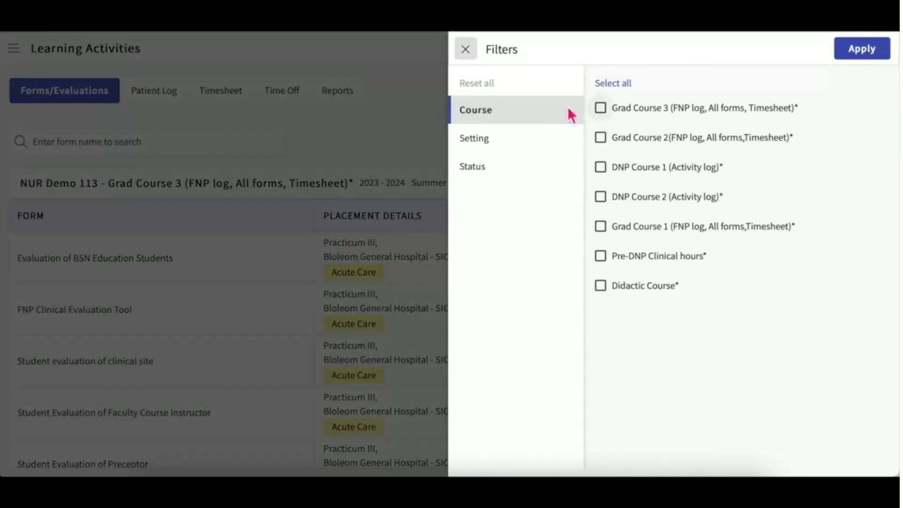
{"action": "left_click", "coordinate": [515, 150]}
{"action": "left_click", "coordinate": [508, 172]}
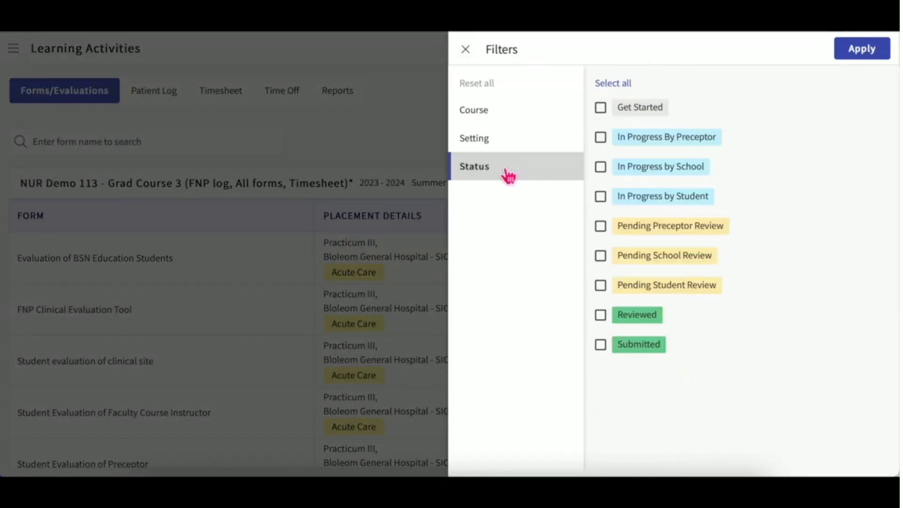
{"action": "left_click", "coordinate": [505, 123]}
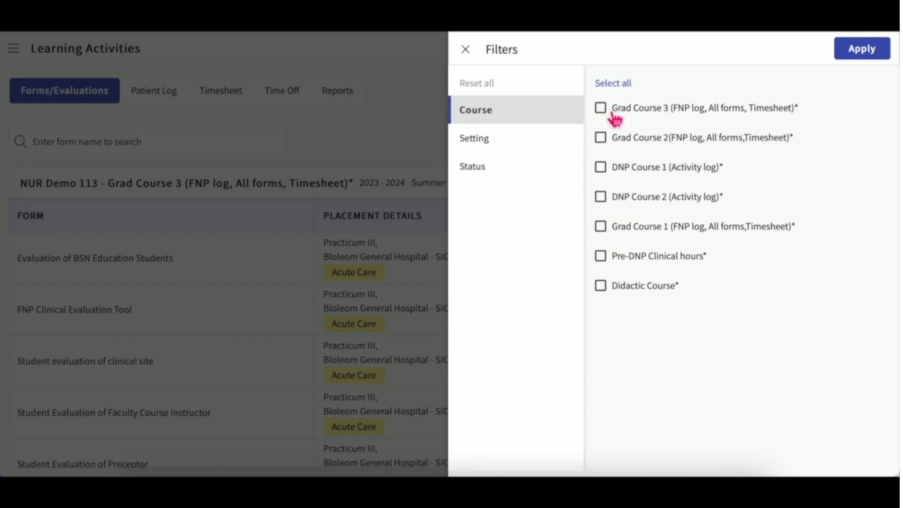
{"action": "left_click", "coordinate": [603, 109]}
{"action": "left_click", "coordinate": [601, 167]}
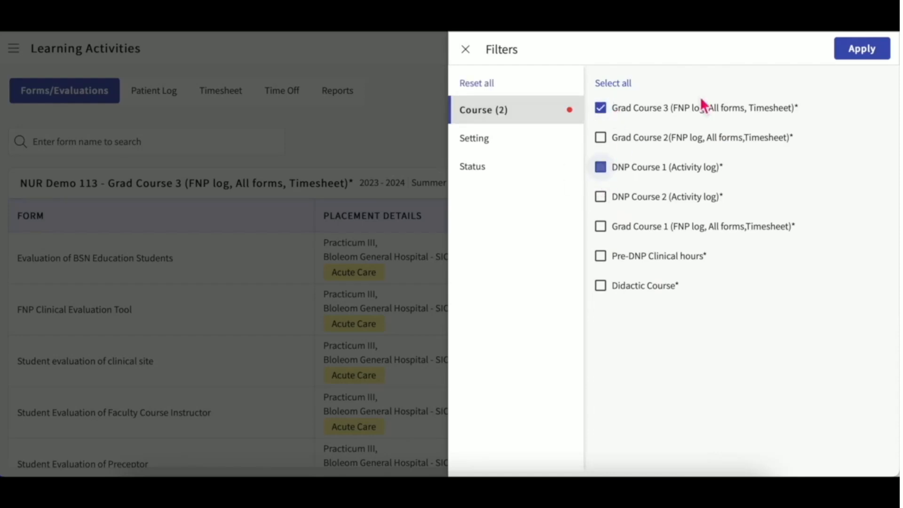
{"action": "left_click", "coordinate": [876, 52]}
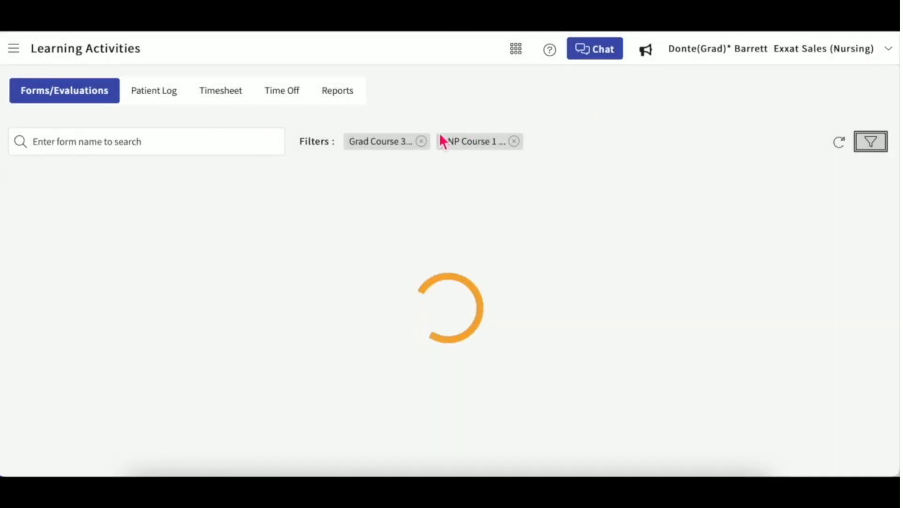
Remove the Grad Course 3 and DNP Course 1 filter chips to show all courses.
{"action": "left_click", "coordinate": [423, 143]}
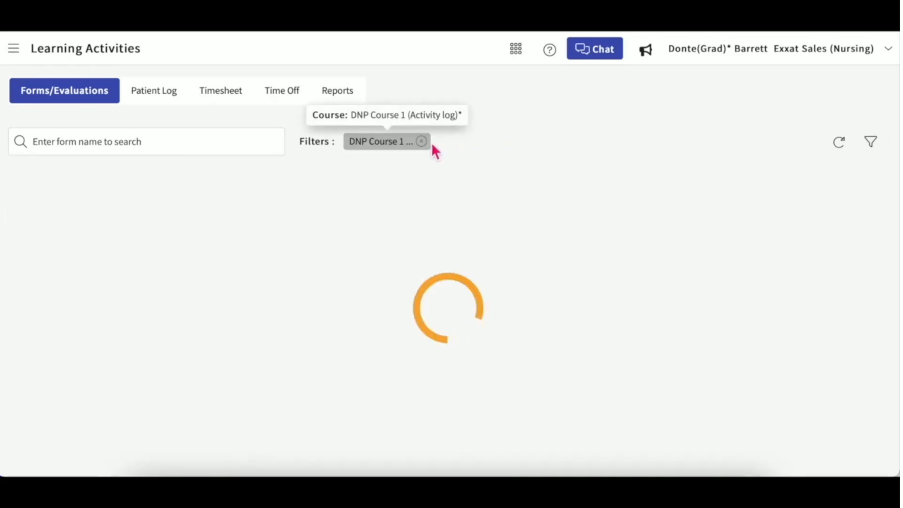
{"action": "left_click", "coordinate": [423, 143]}
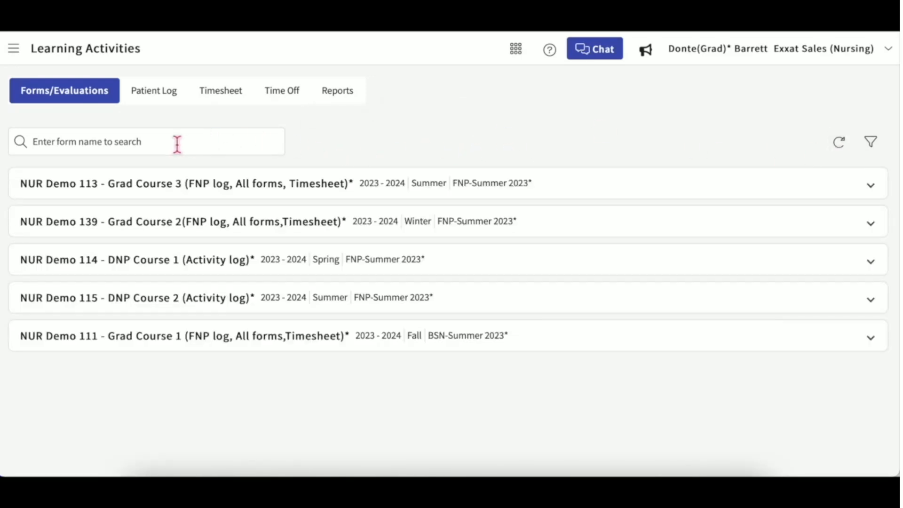
{"action": "left_click", "coordinate": [157, 143]}
Review Grad Course 1's six approved patient logs, then return to the Patient Log course list.
{"action": "left_click", "coordinate": [172, 97]}
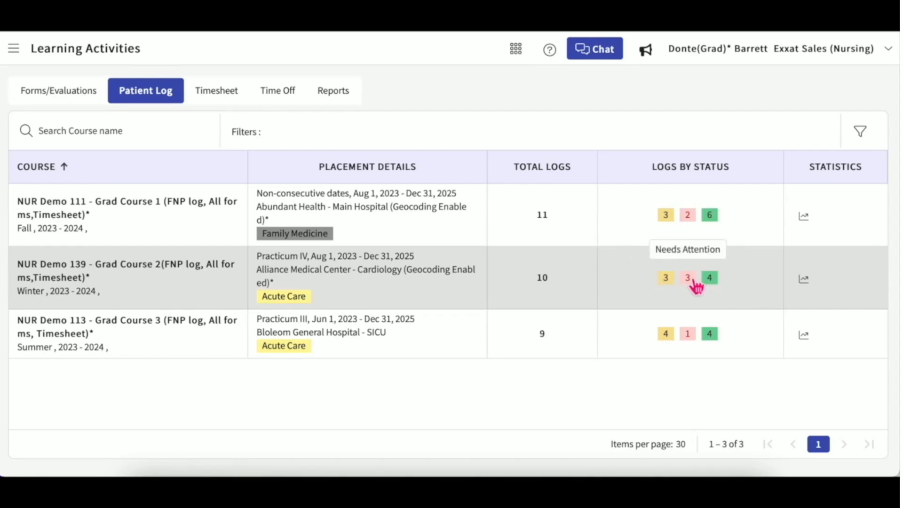
{"action": "left_click", "coordinate": [719, 225]}
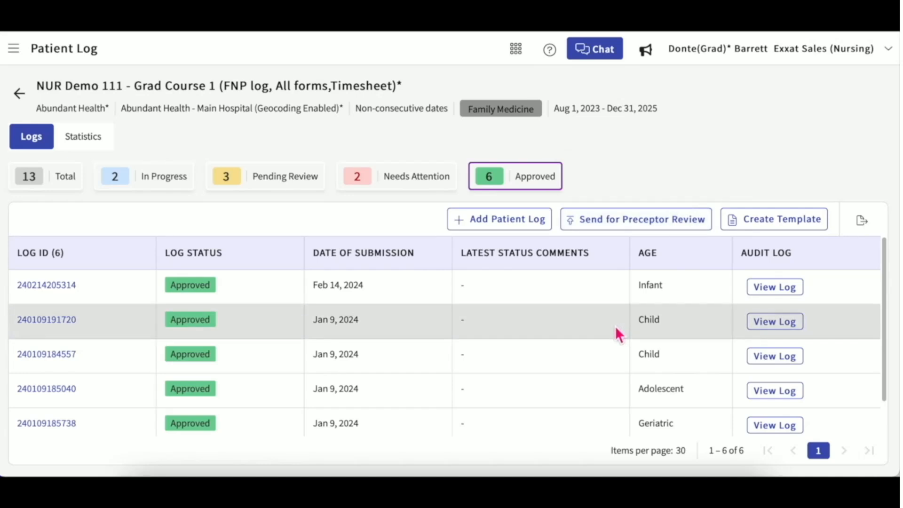
{"action": "scroll", "coordinate": [615, 326], "scroll_direction": "down", "scroll_amount": 1}
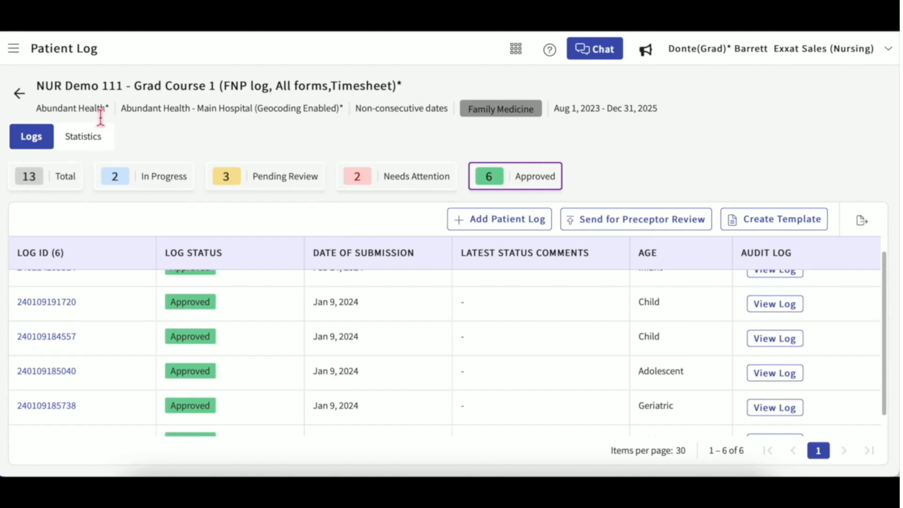
{"action": "left_click", "coordinate": [19, 93]}
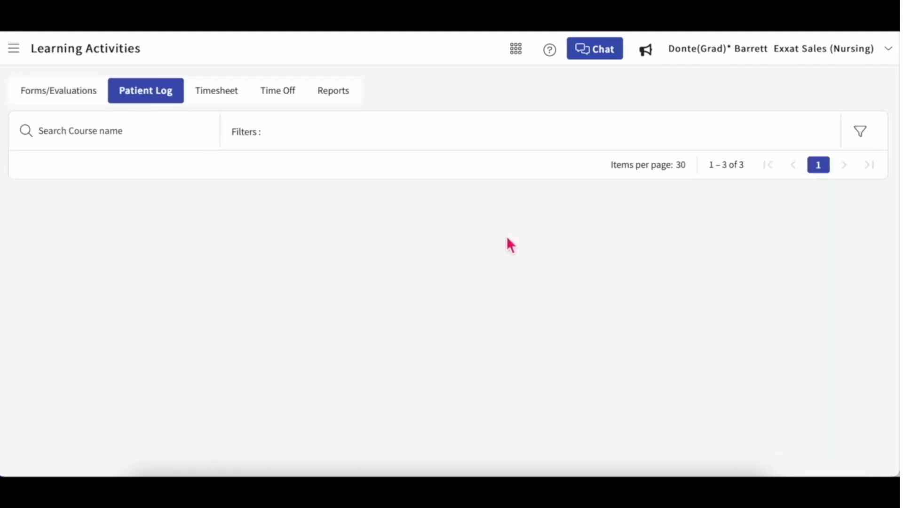
Review Grad Course 1's approved timesheet entries (48 Hrs 35 Mins), then switch to Time Off.
{"action": "left_click", "coordinate": [223, 100]}
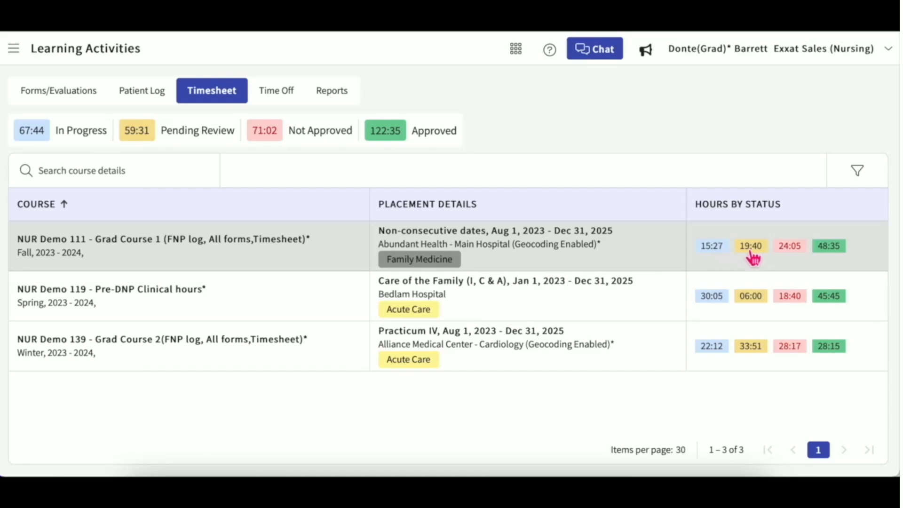
{"action": "left_click", "coordinate": [827, 255]}
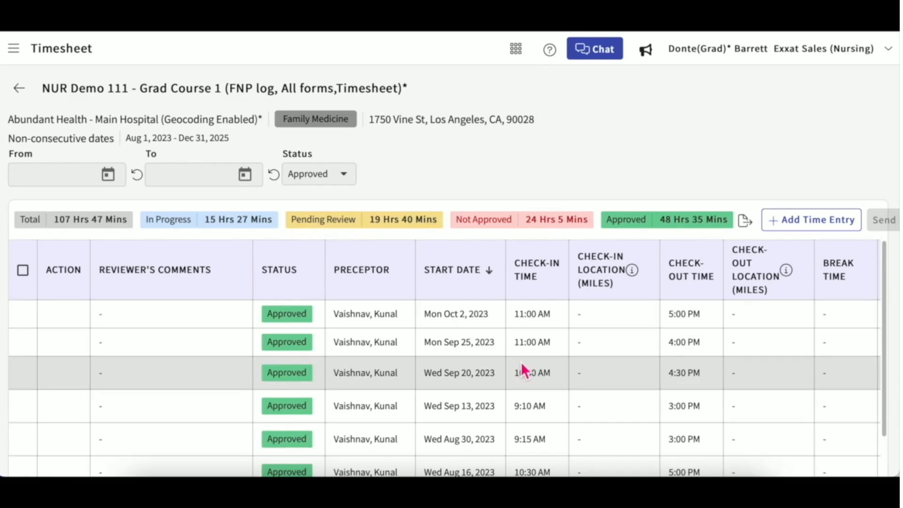
{"action": "scroll", "coordinate": [521, 362], "scroll_direction": "down", "scroll_amount": 5}
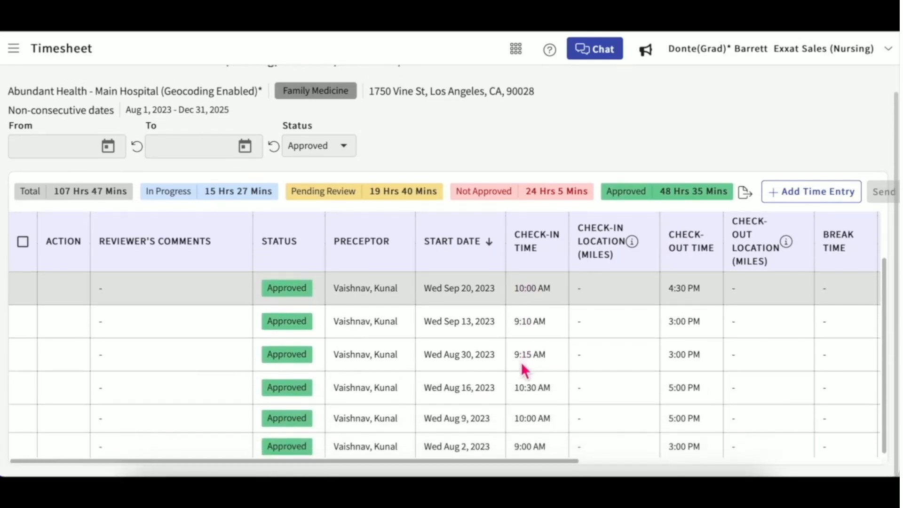
{"action": "scroll", "coordinate": [521, 363], "scroll_direction": "up", "scroll_amount": 2}
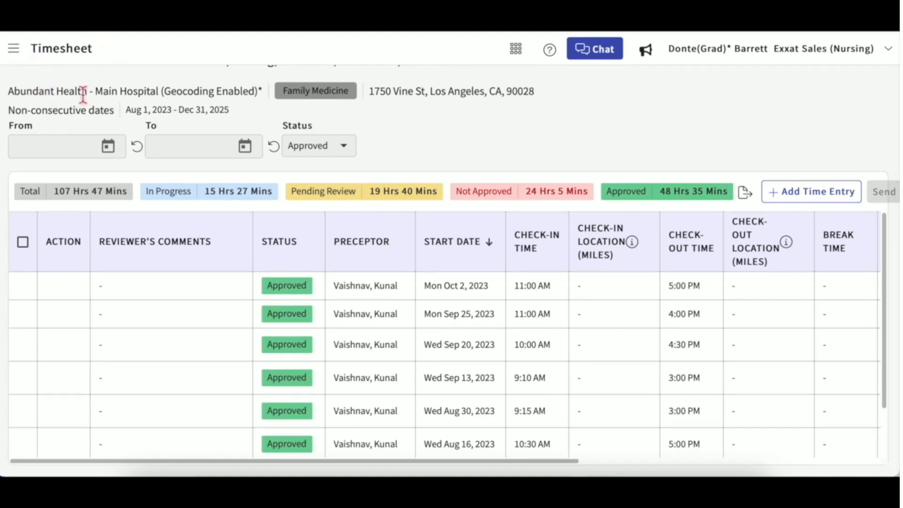
{"action": "scroll", "coordinate": [83, 108], "scroll_direction": "up", "scroll_amount": 1}
{"action": "left_click", "coordinate": [19, 88]}
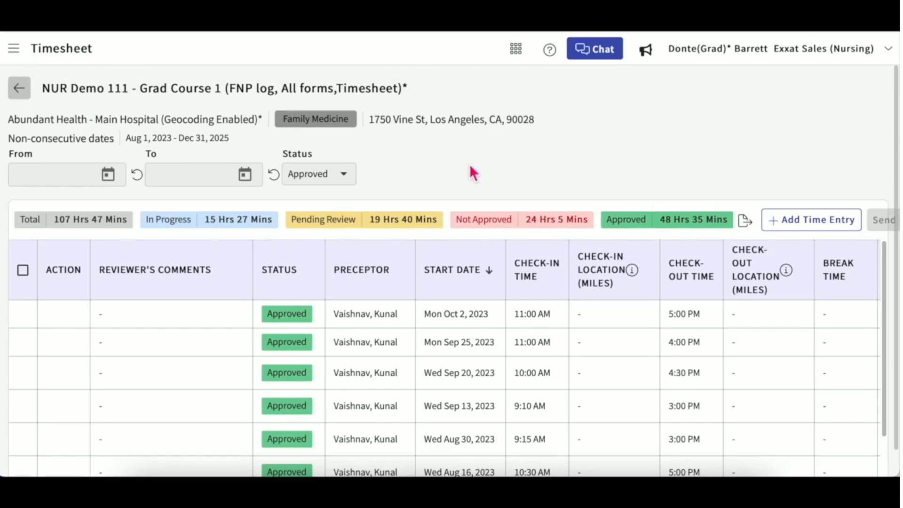
{"action": "left_click", "coordinate": [294, 94]}
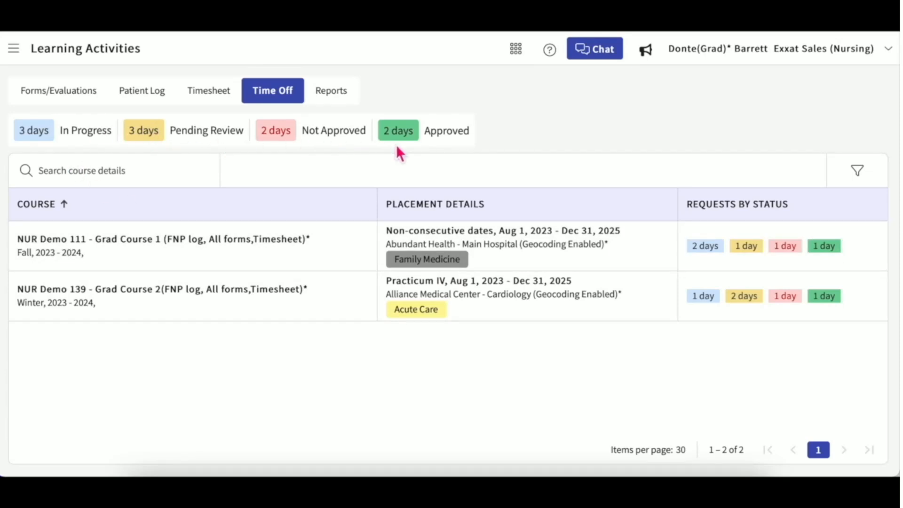
View Grad Course 1's approved 1-day time-off request, then go to the Reports list.
{"action": "left_click", "coordinate": [827, 247]}
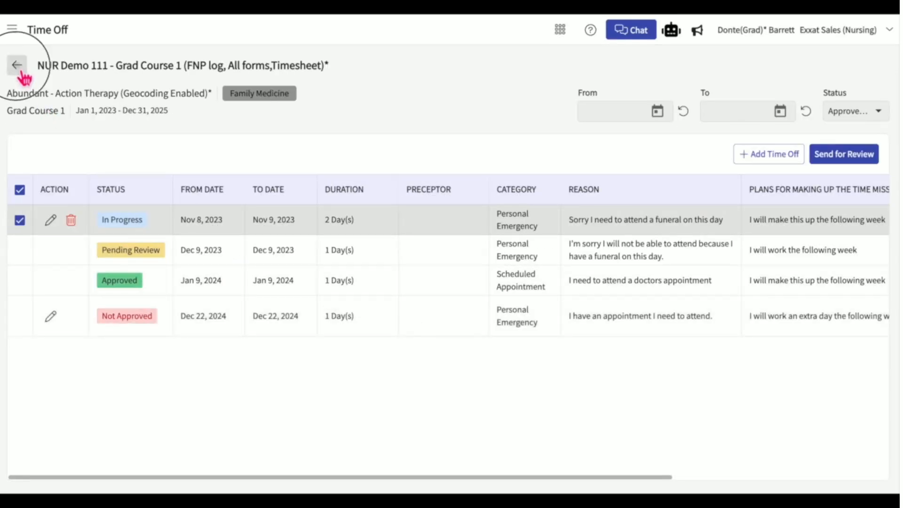
{"action": "left_click", "coordinate": [18, 66]}
{"action": "left_click", "coordinate": [292, 69]}
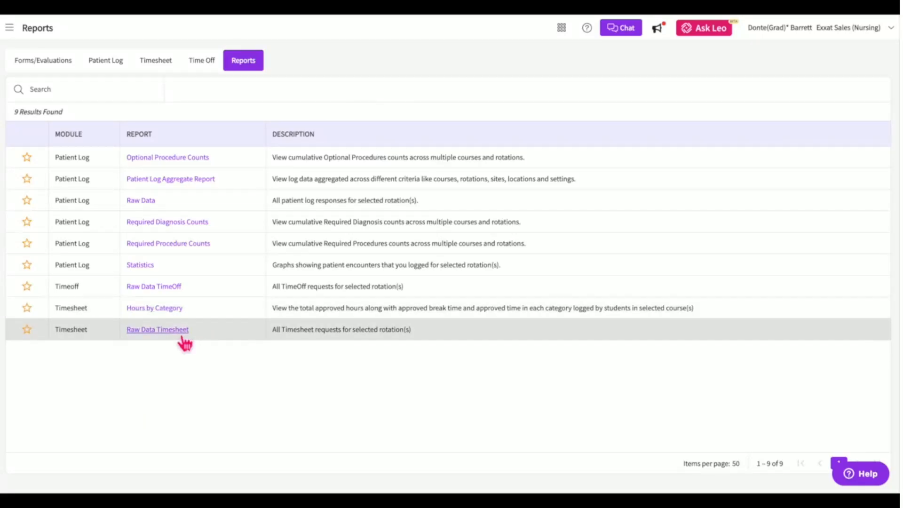
Browse the Patient Log Aggregate Report table sideways, then reopen the report with no offerings selected.
{"action": "left_click", "coordinate": [199, 183]}
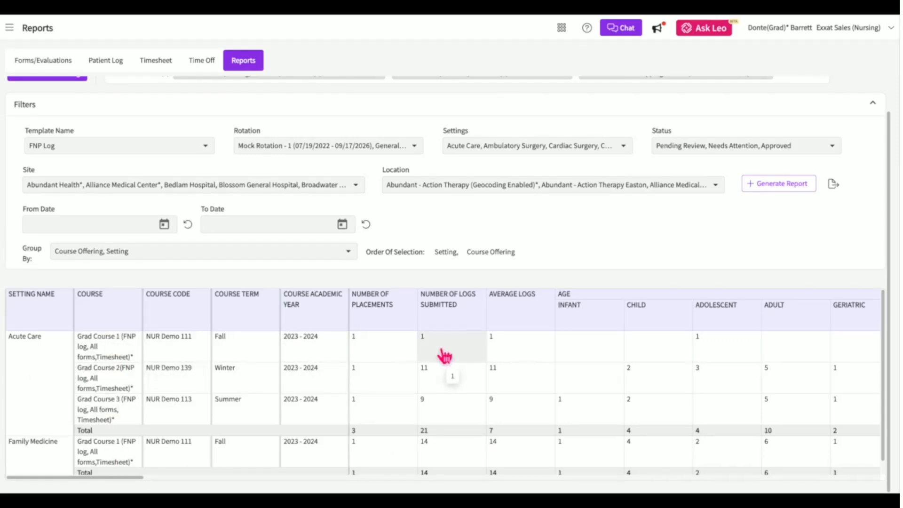
{"action": "scroll", "coordinate": [445, 356], "scroll_direction": "right", "scroll_amount": 5}
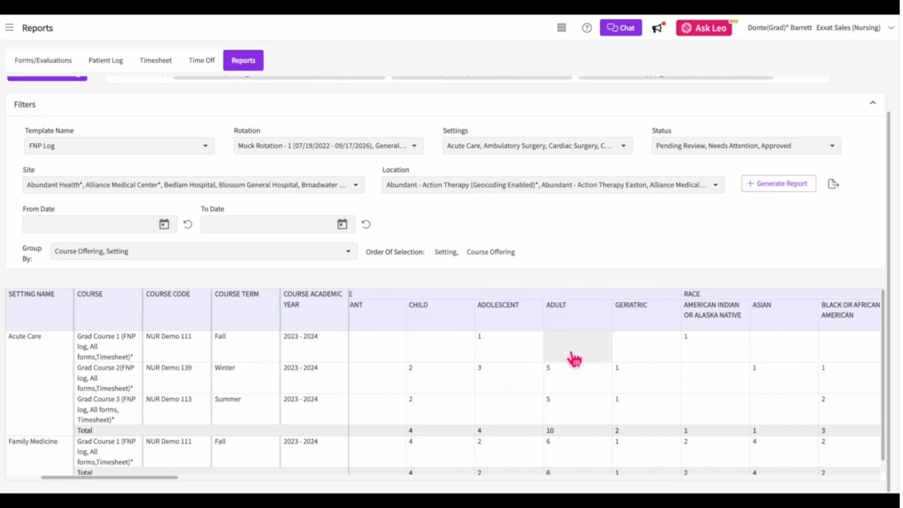
{"action": "scroll", "coordinate": [574, 360], "scroll_direction": "right", "scroll_amount": 5}
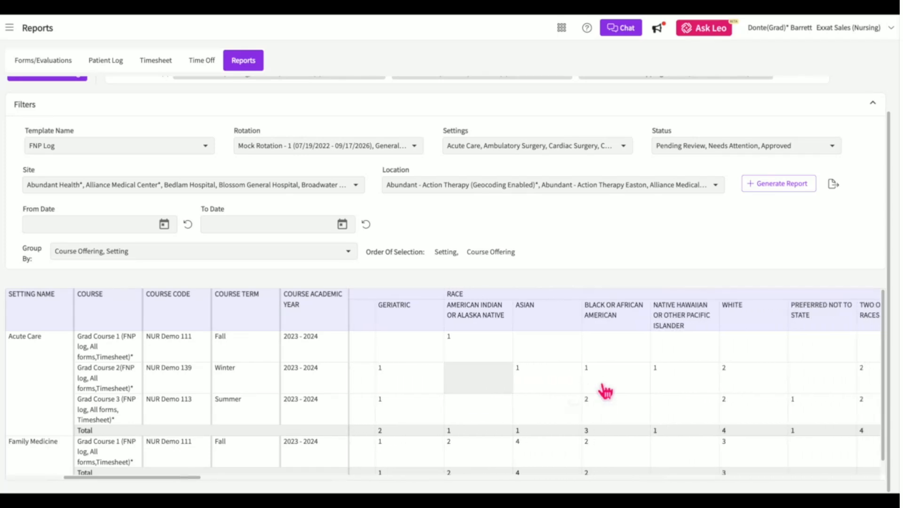
{"action": "scroll", "coordinate": [606, 391], "scroll_direction": "right", "scroll_amount": 5}
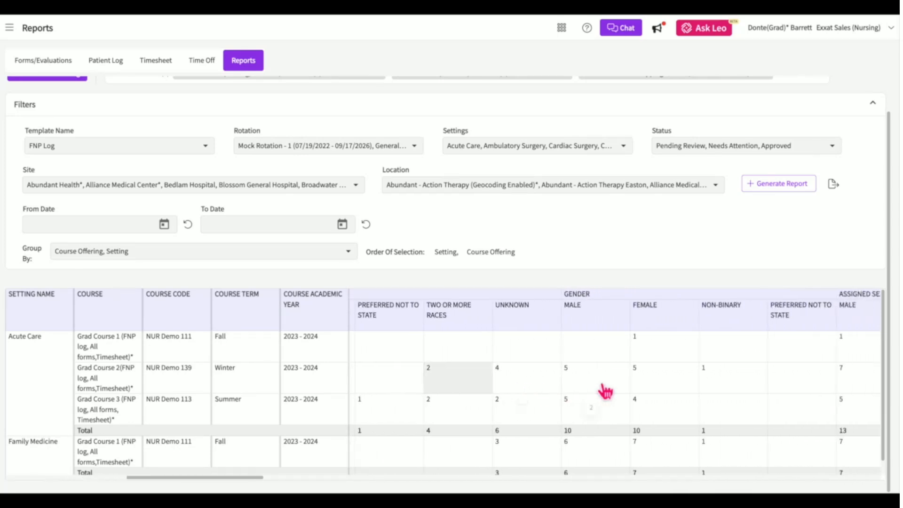
{"action": "scroll", "coordinate": [606, 390], "scroll_direction": "right", "scroll_amount": 4}
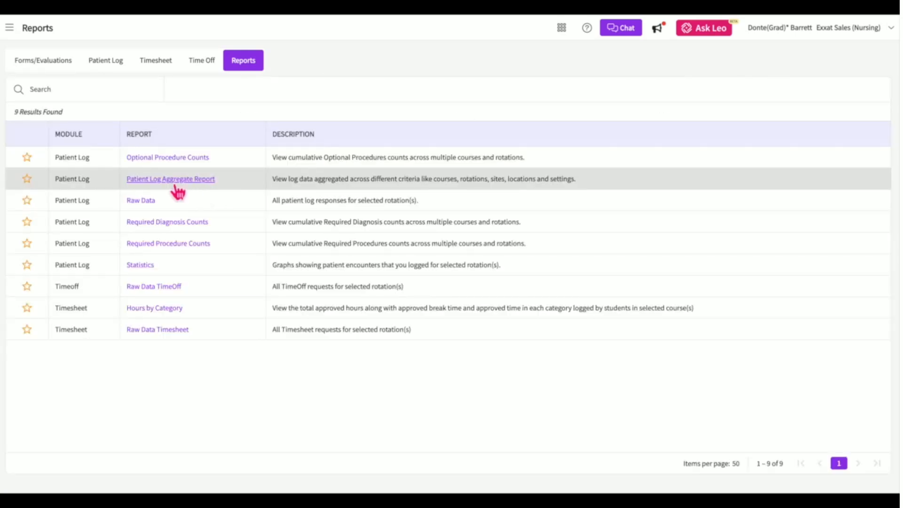
{"action": "left_click", "coordinate": [174, 185]}
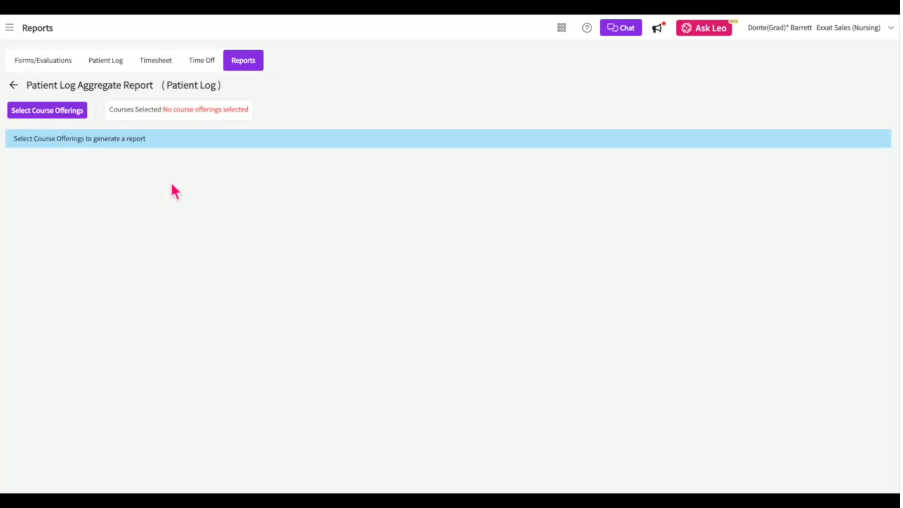
Browse the course offering search field and the Academic year and Term filters without applying any.
{"action": "left_click", "coordinate": [70, 117]}
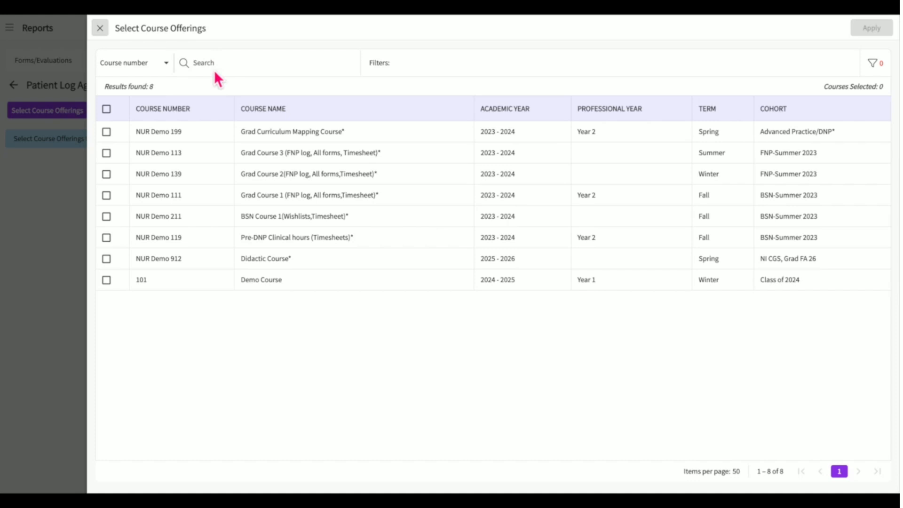
{"action": "left_click", "coordinate": [172, 71]}
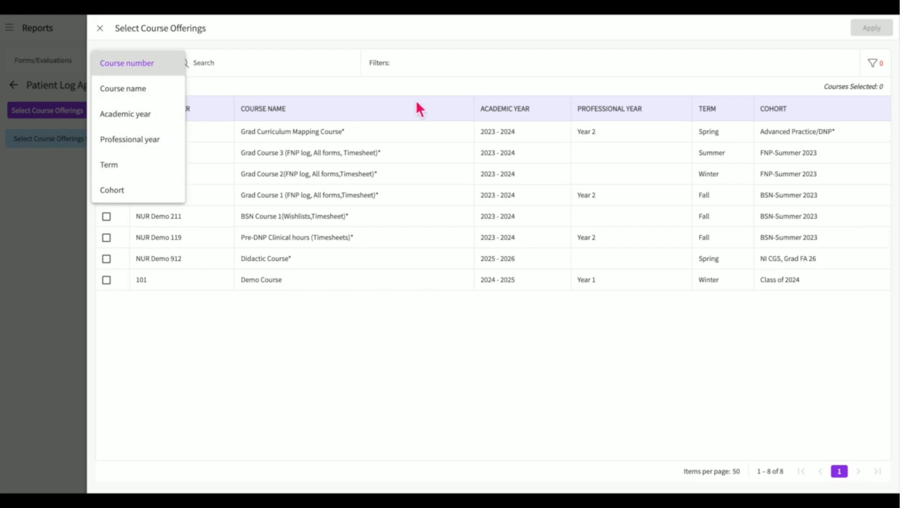
{"action": "left_click", "coordinate": [415, 85]}
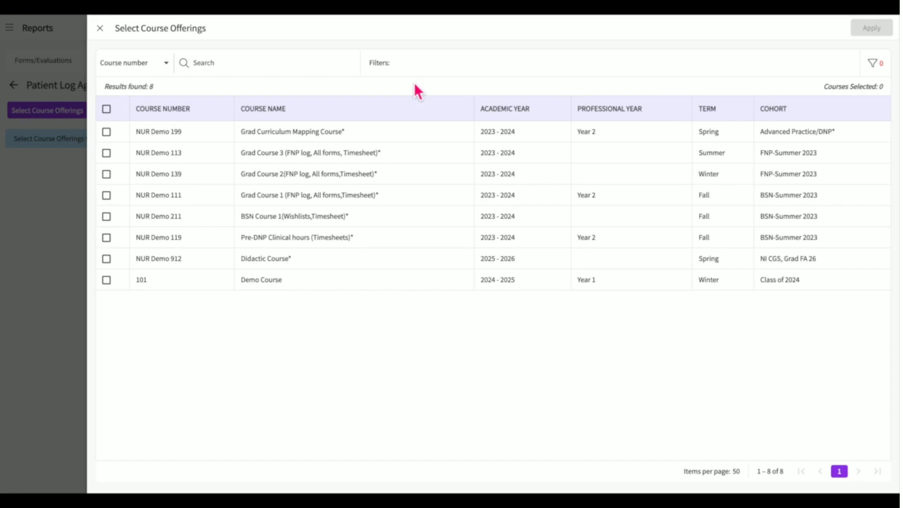
{"action": "left_click", "coordinate": [874, 65]}
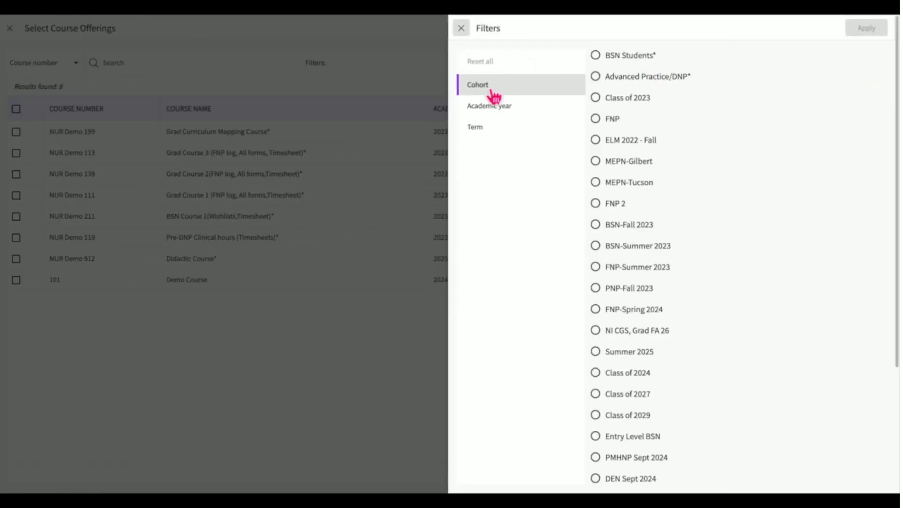
{"action": "left_click", "coordinate": [495, 108]}
{"action": "left_click", "coordinate": [487, 128]}
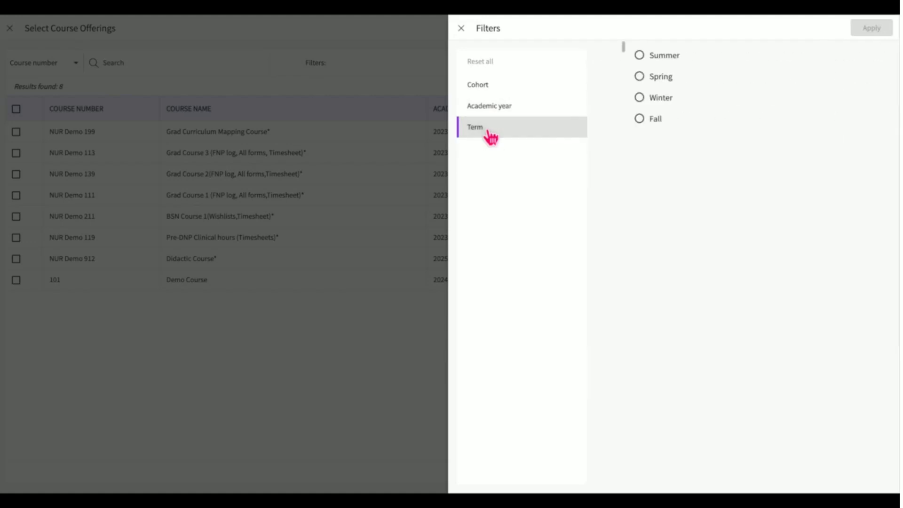
{"action": "left_click", "coordinate": [462, 28]}
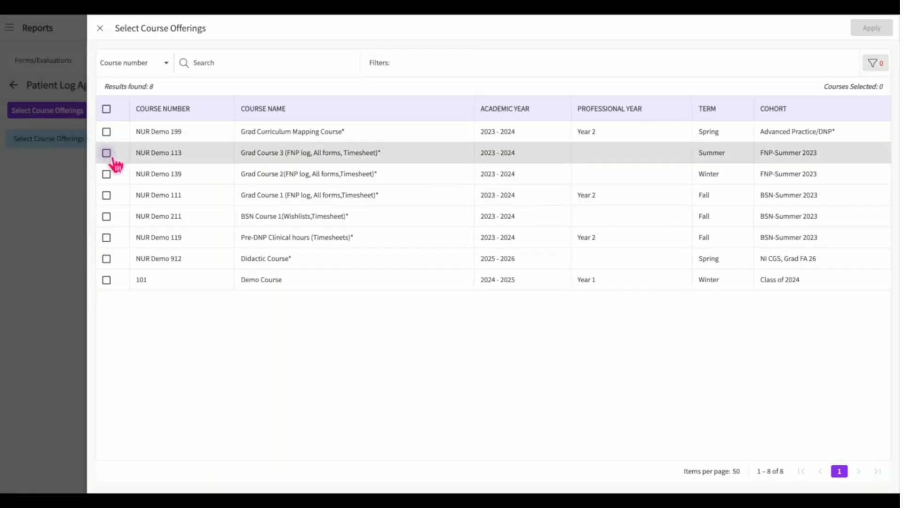
Select all eight course offerings for the report and apply them.
{"action": "left_click", "coordinate": [107, 153]}
{"action": "left_click", "coordinate": [106, 217]}
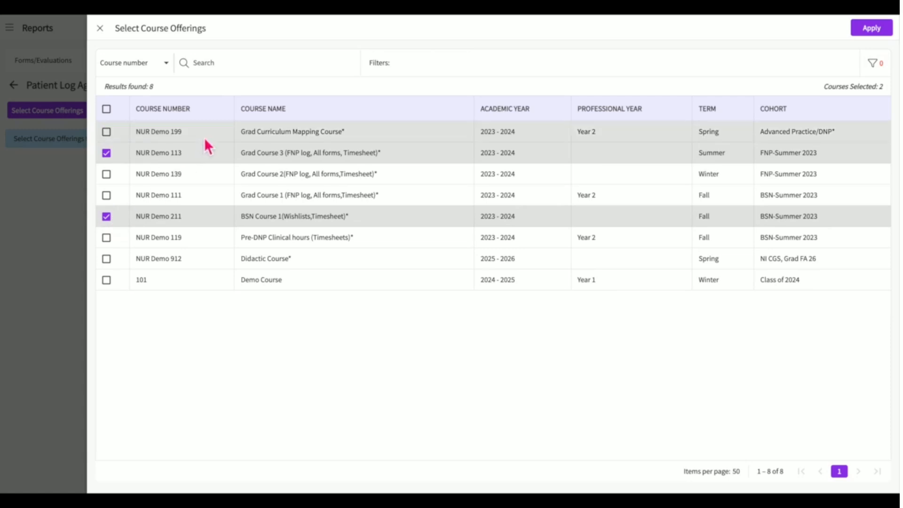
{"action": "left_click", "coordinate": [107, 111]}
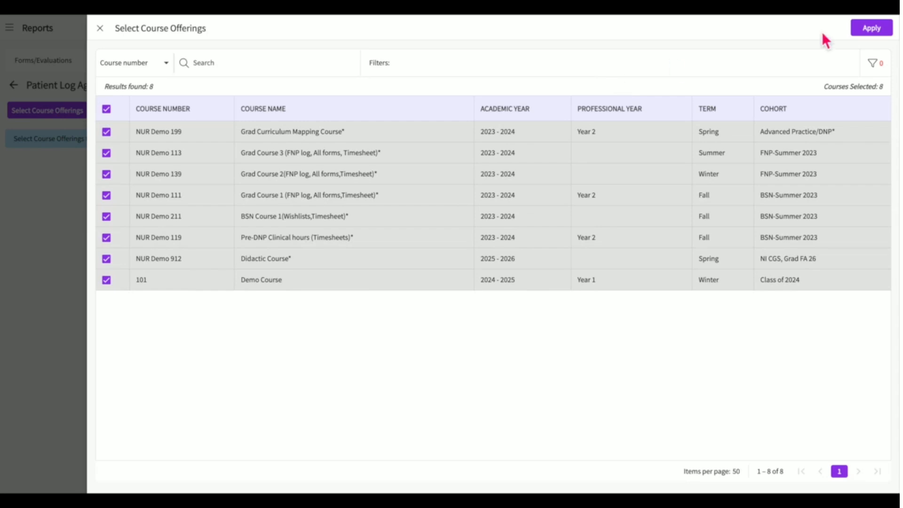
{"action": "left_click", "coordinate": [872, 36]}
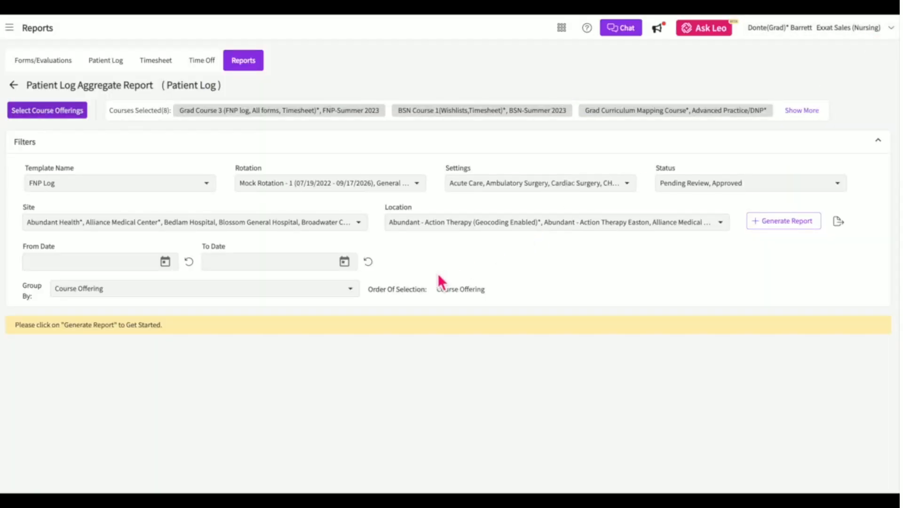
Set the report template to PNP Log and the rotation to Grad Course 2 only.
{"action": "left_click", "coordinate": [182, 188]}
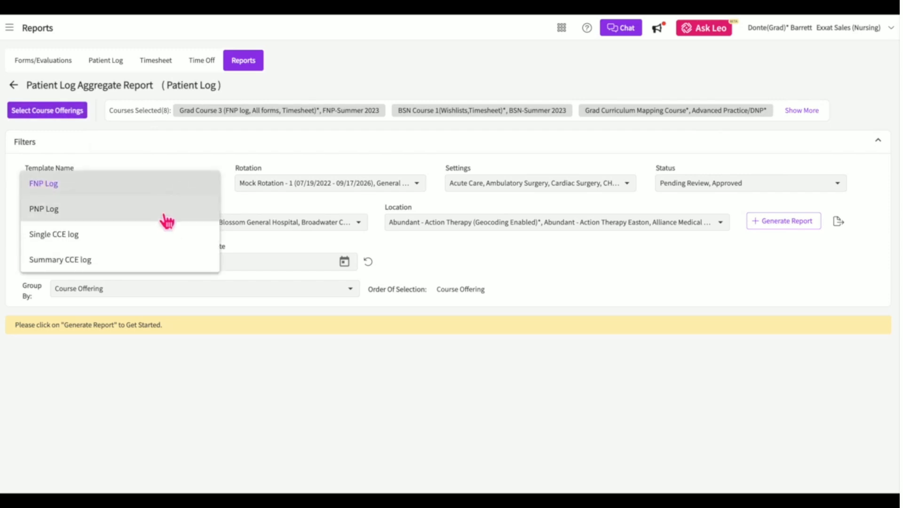
{"action": "left_click", "coordinate": [167, 220]}
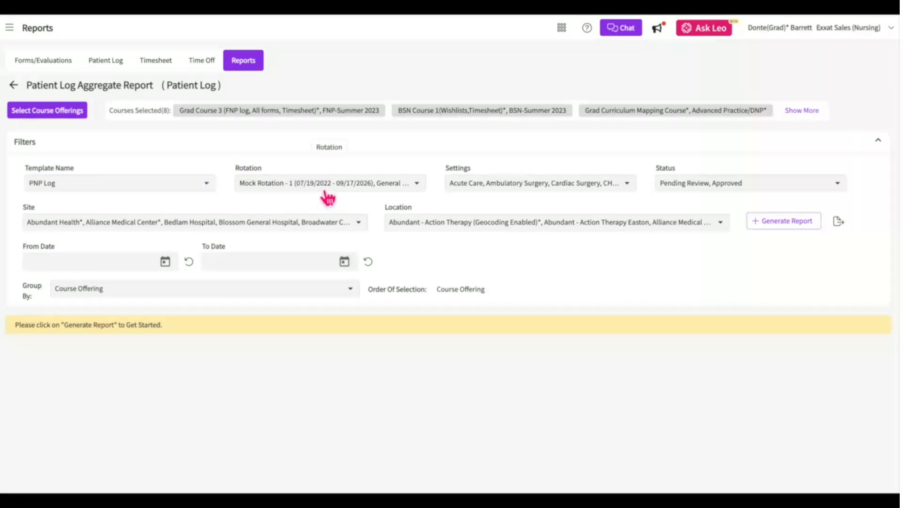
{"action": "left_click", "coordinate": [328, 186]}
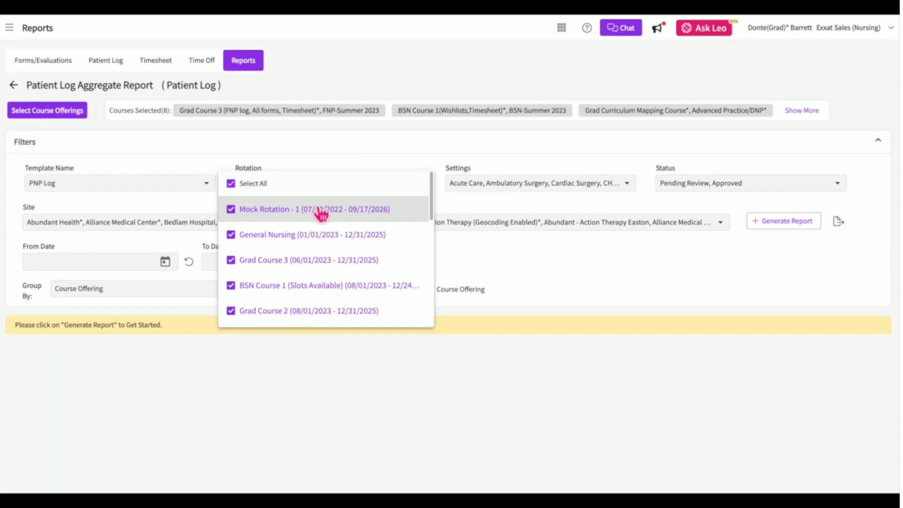
{"action": "scroll", "coordinate": [306, 290], "scroll_direction": "down", "scroll_amount": 3}
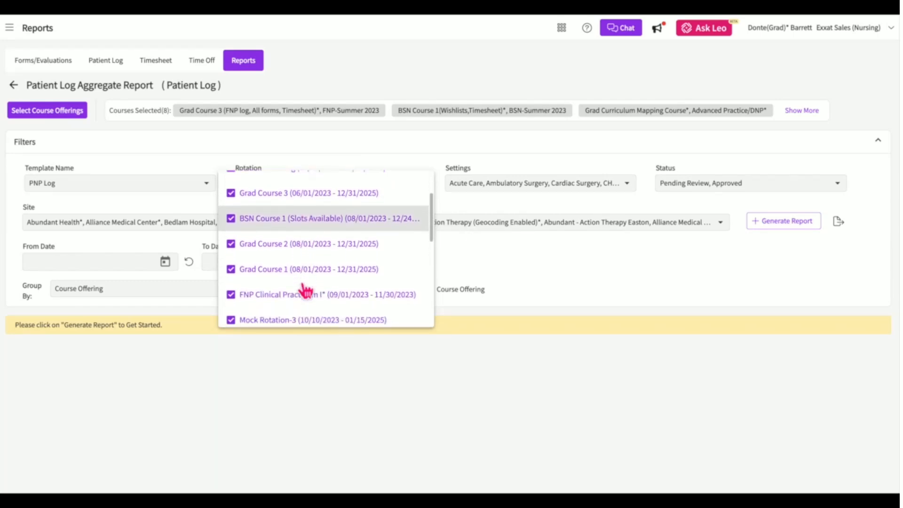
{"action": "scroll", "coordinate": [295, 263], "scroll_direction": "up", "scroll_amount": 3}
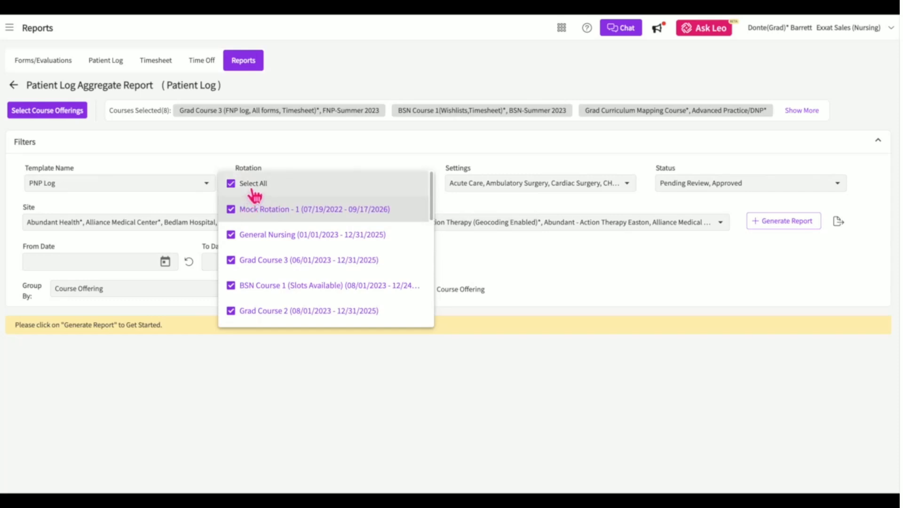
{"action": "left_click", "coordinate": [254, 188]}
{"action": "left_click", "coordinate": [268, 312]}
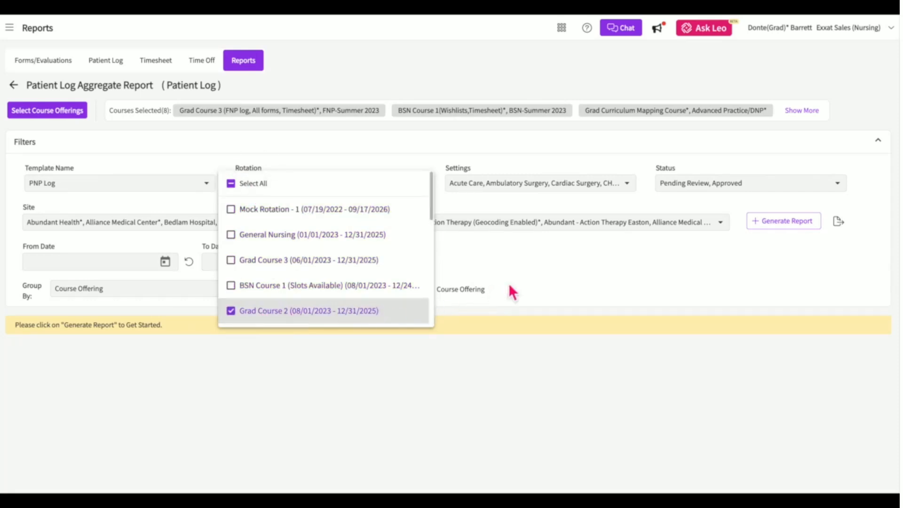
{"action": "left_click", "coordinate": [533, 273]}
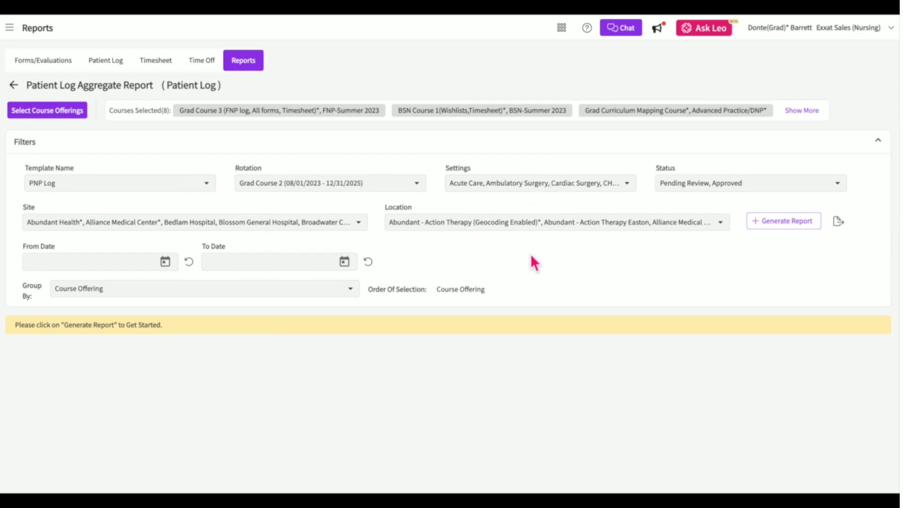
Set the report date range from 2024-06-01 to 2024-12-31.
{"action": "left_click", "coordinate": [167, 268]}
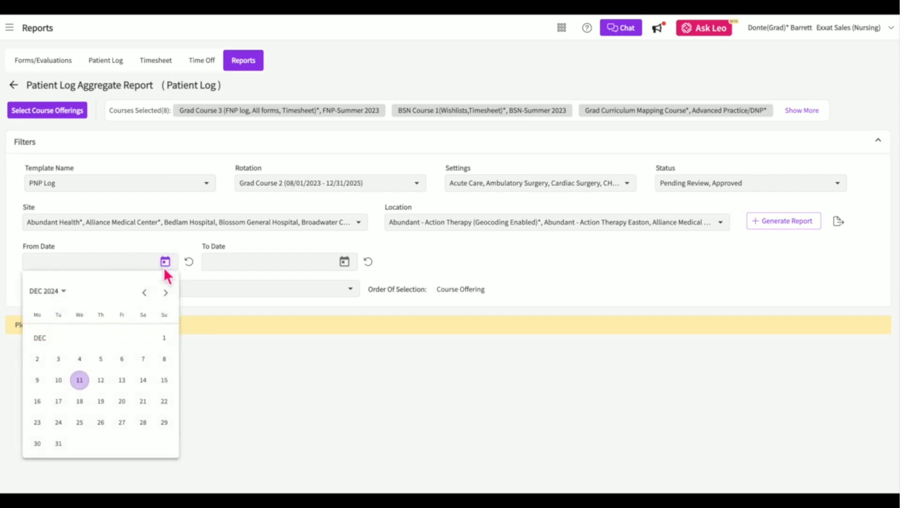
{"action": "left_click", "coordinate": [149, 293]}
{"action": "left_click", "coordinate": [144, 293]}
{"action": "left_click", "coordinate": [144, 293]}
{"action": "left_click", "coordinate": [145, 293]}
{"action": "left_click", "coordinate": [145, 293]}
{"action": "left_click", "coordinate": [144, 292]}
{"action": "left_click", "coordinate": [143, 338]}
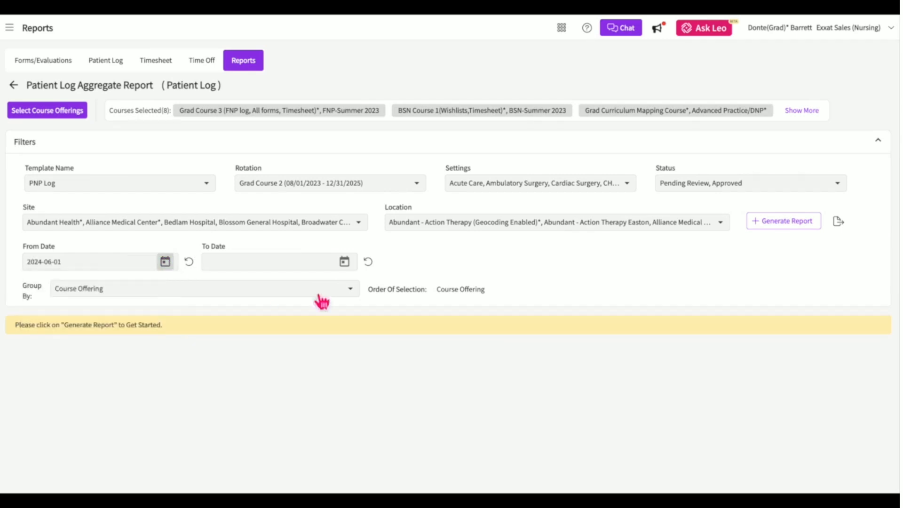
{"action": "left_click", "coordinate": [347, 262]}
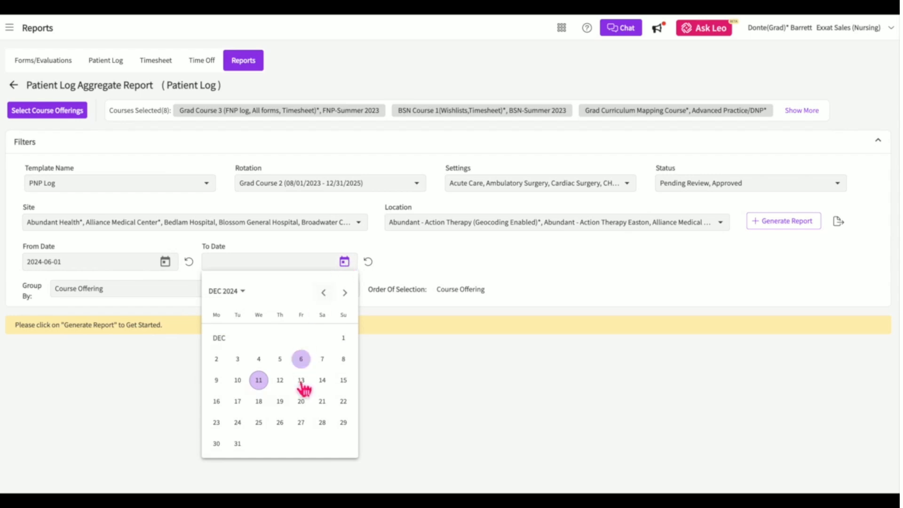
{"action": "left_click", "coordinate": [240, 450]}
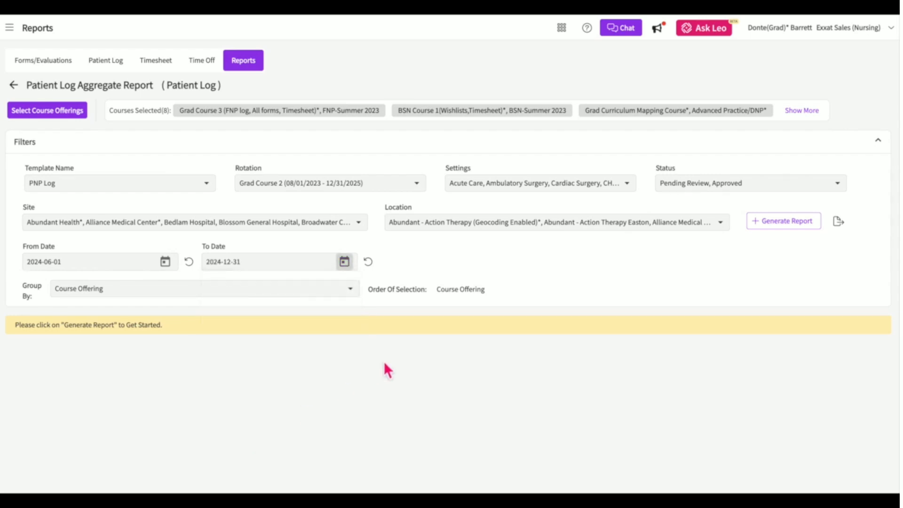
Group the report by Setting then Course Offering and generate it.
{"action": "left_click", "coordinate": [341, 297]}
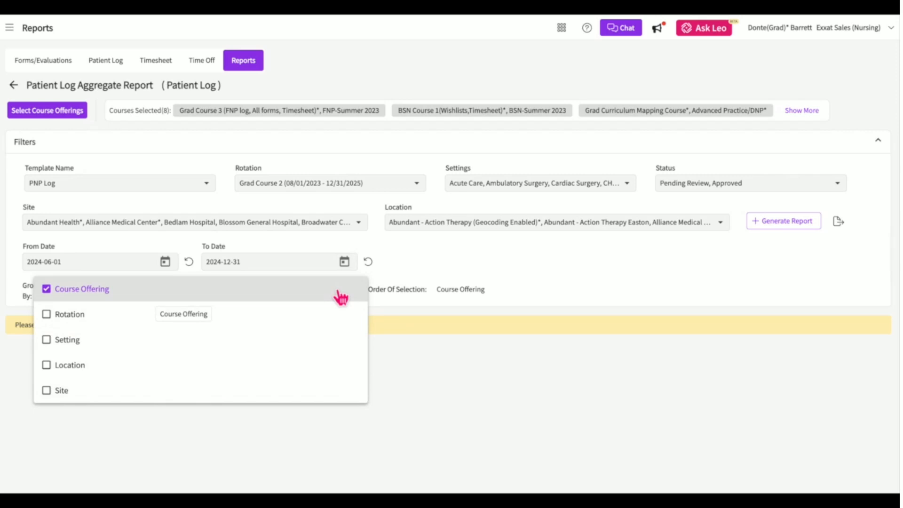
{"action": "left_click", "coordinate": [97, 292]}
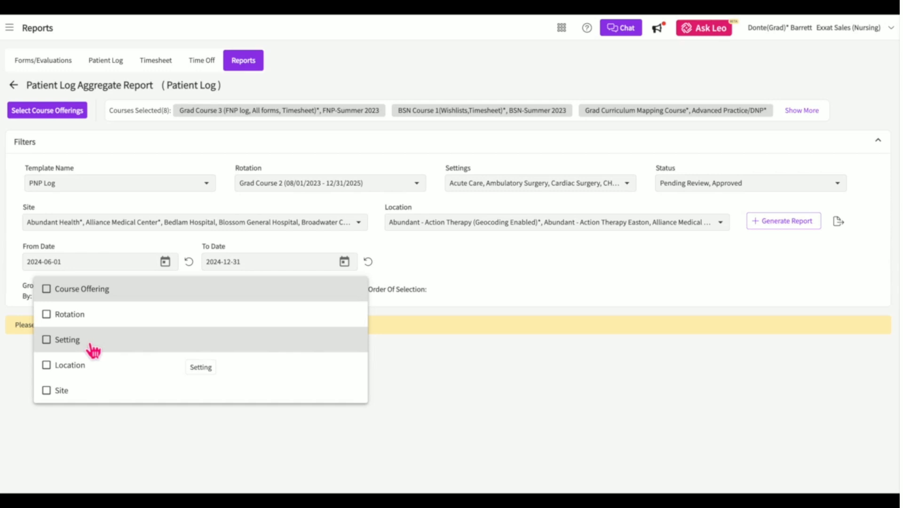
{"action": "left_click", "coordinate": [92, 348]}
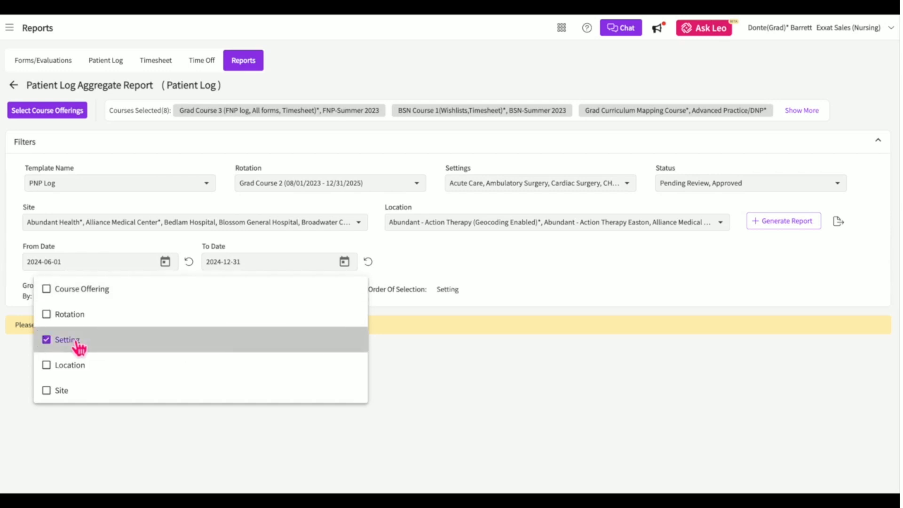
{"action": "left_click", "coordinate": [87, 292]}
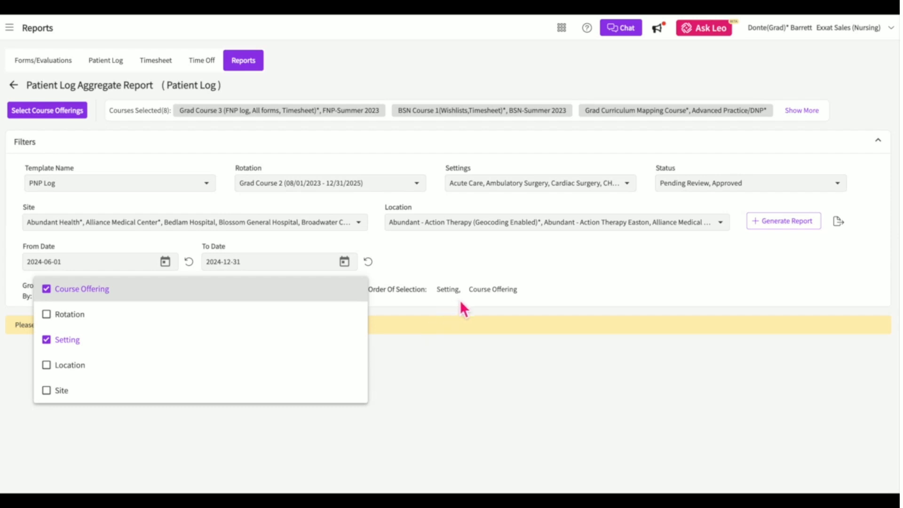
{"action": "left_click", "coordinate": [471, 261]}
{"action": "left_click", "coordinate": [768, 228]}
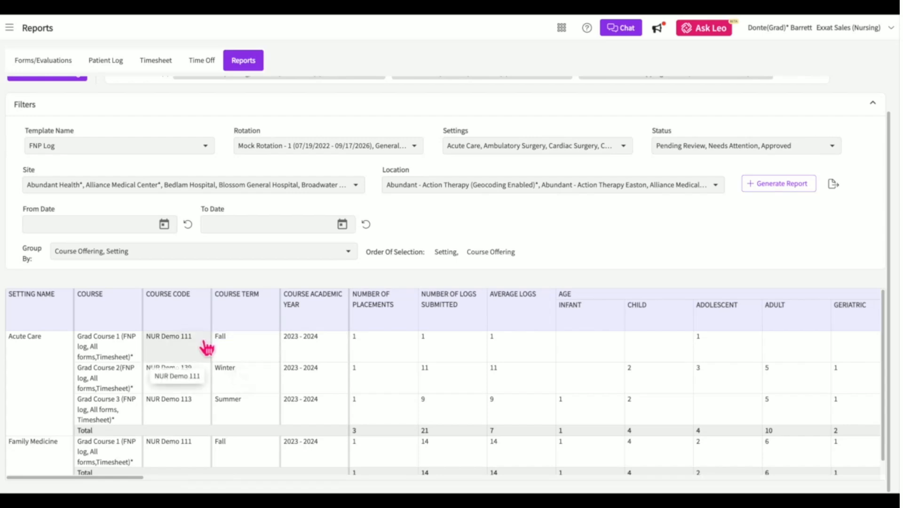
Scroll the aggregate report table through the Age, Race, Gender and Sex columns.
{"action": "scroll", "coordinate": [443, 356], "scroll_direction": "right", "scroll_amount": 4}
{"action": "scroll", "coordinate": [513, 356], "scroll_direction": "right", "scroll_amount": 3}
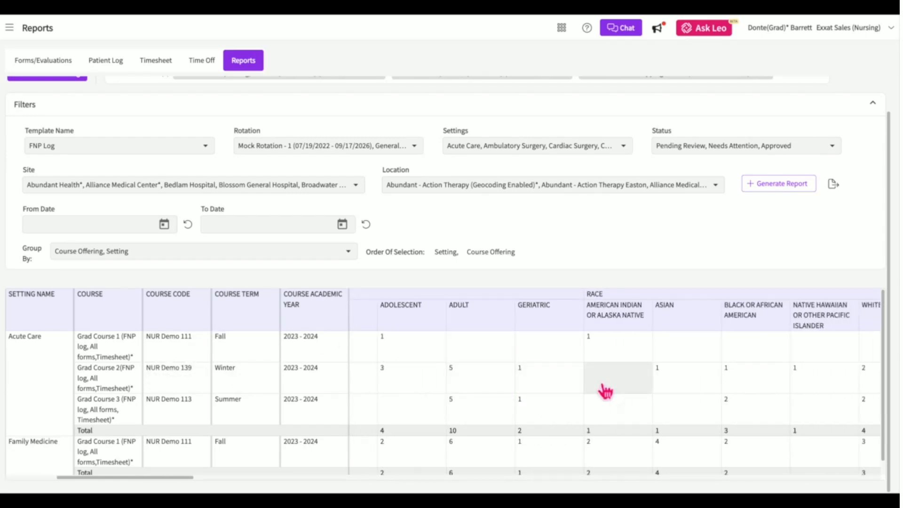
{"action": "scroll", "coordinate": [598, 395], "scroll_direction": "right", "scroll_amount": 6}
{"action": "scroll", "coordinate": [606, 392], "scroll_direction": "right", "scroll_amount": 5}
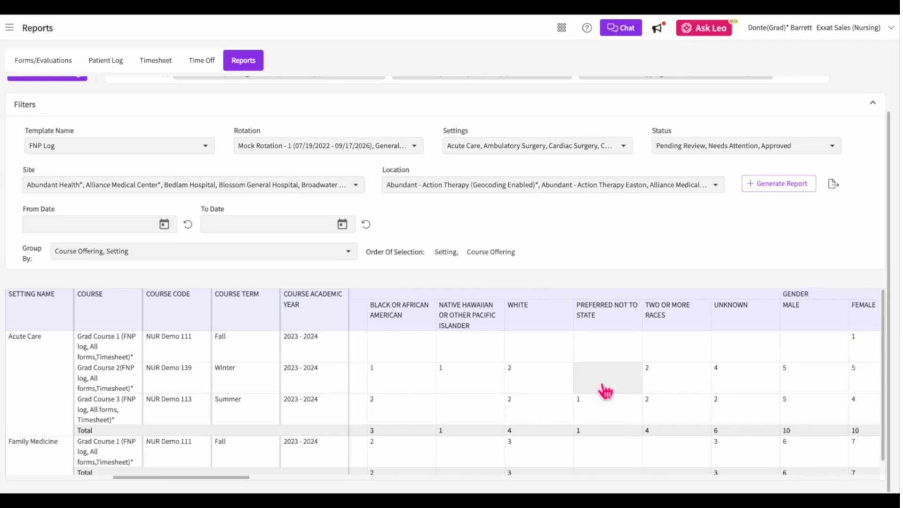
{"action": "scroll", "coordinate": [606, 391], "scroll_direction": "right", "scroll_amount": 1}
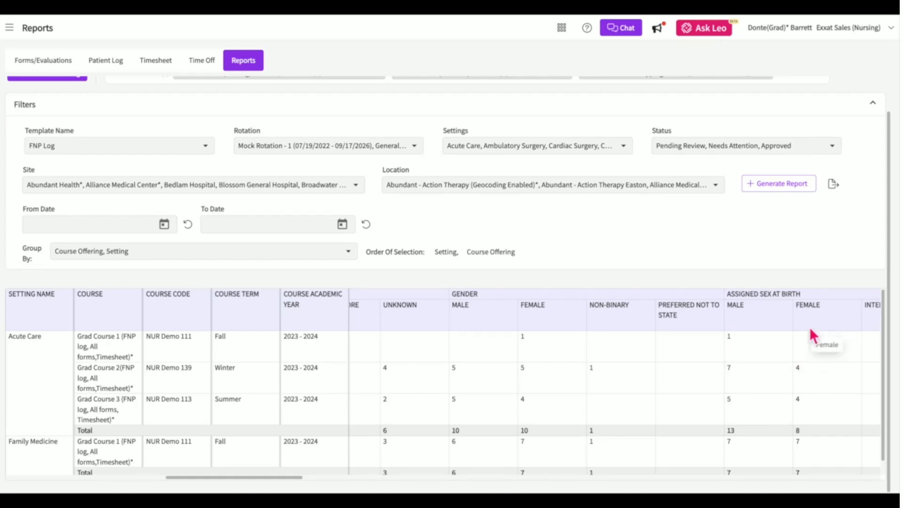
{"action": "scroll", "coordinate": [791, 238], "scroll_direction": "up", "scroll_amount": 1}
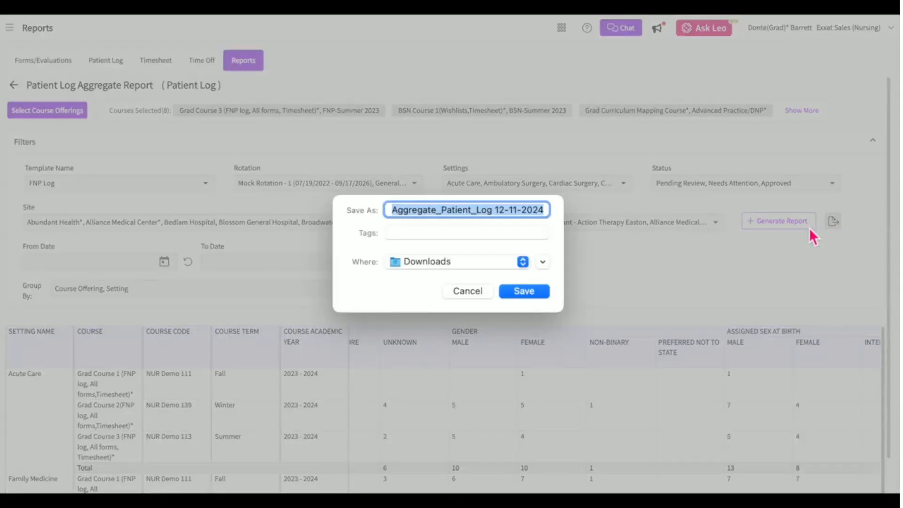
Cancel saving the Aggregate_Patient_Log 12-11-2024 export.
{"action": "left_click", "coordinate": [466, 289]}
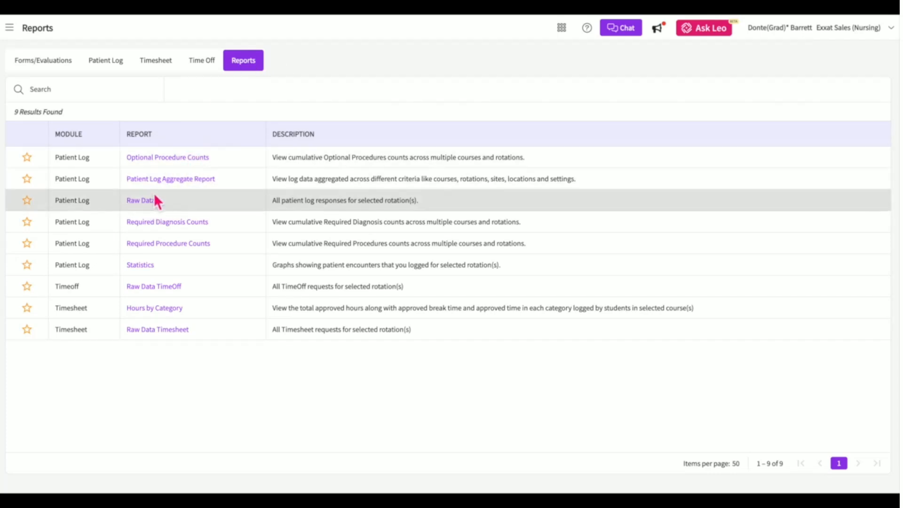
Open the Raw Data (Patient Log) report and set its template to FNP Log.
{"action": "left_click", "coordinate": [141, 201]}
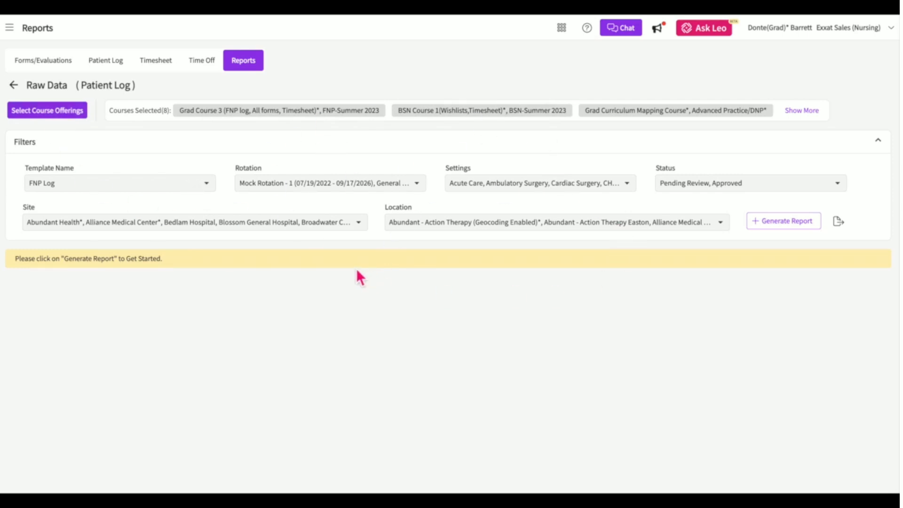
{"action": "left_click", "coordinate": [173, 191]}
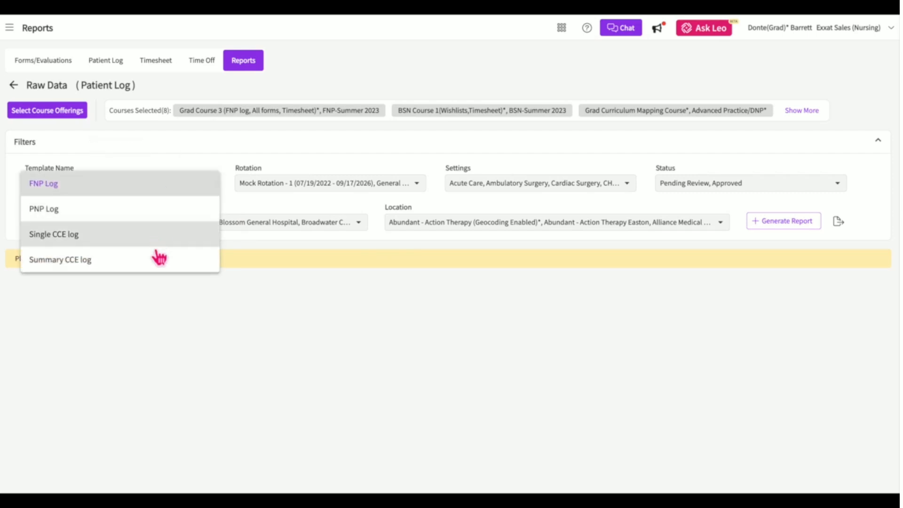
{"action": "left_click", "coordinate": [156, 188]}
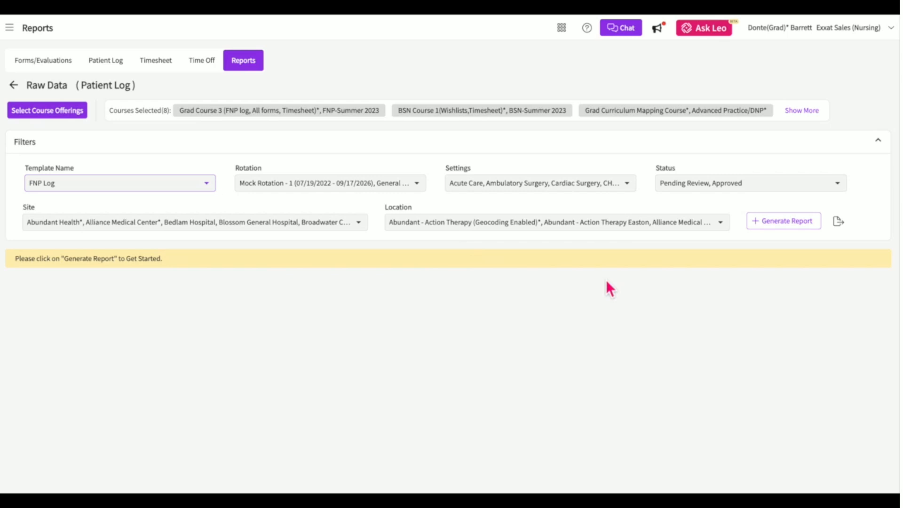
Generate the FNP Log raw data report and scroll across all columns of its 29 entries.
{"action": "left_click", "coordinate": [781, 226]}
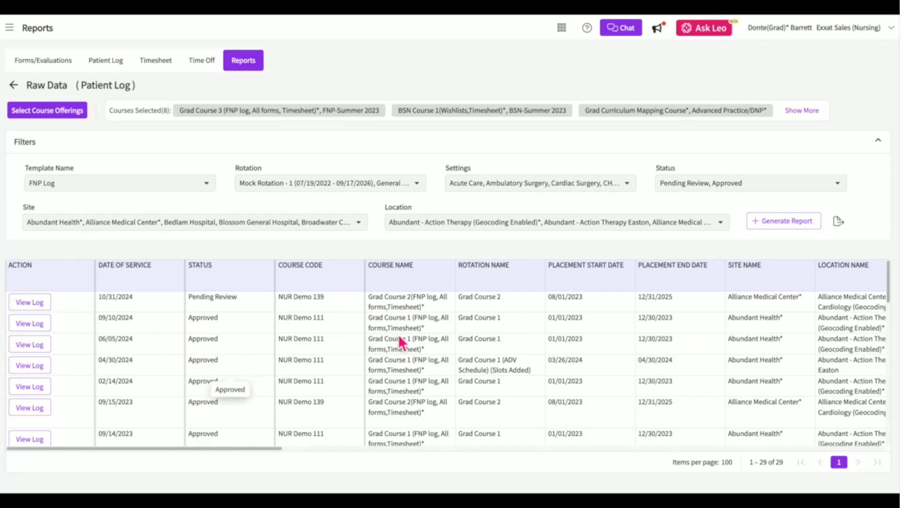
{"action": "scroll", "coordinate": [557, 308], "scroll_direction": "right", "scroll_amount": 10}
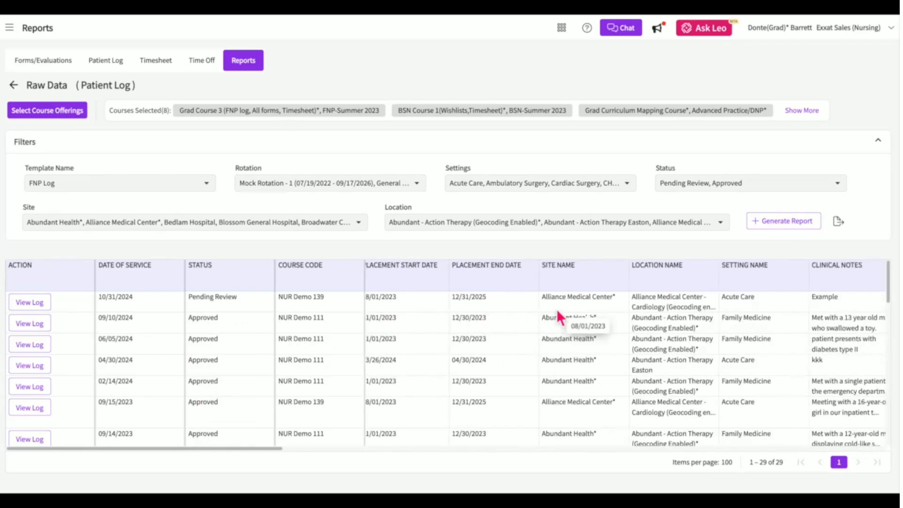
{"action": "scroll", "coordinate": [557, 309], "scroll_direction": "right", "scroll_amount": 6}
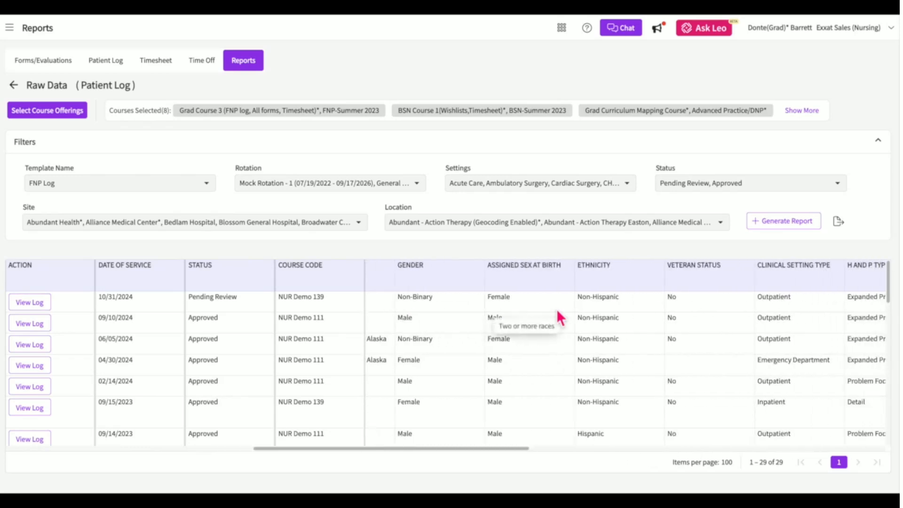
{"action": "scroll", "coordinate": [694, 329], "scroll_direction": "right", "scroll_amount": 8}
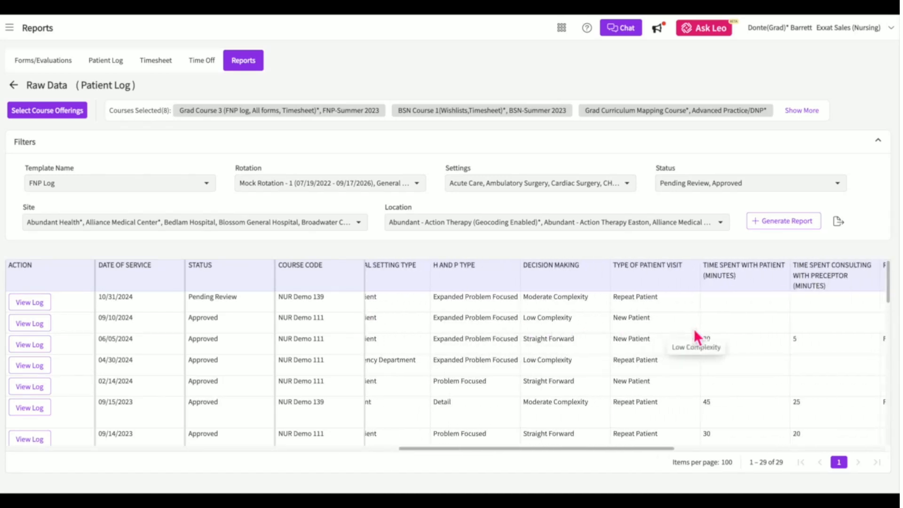
{"action": "scroll", "coordinate": [696, 335], "scroll_direction": "right", "scroll_amount": 7}
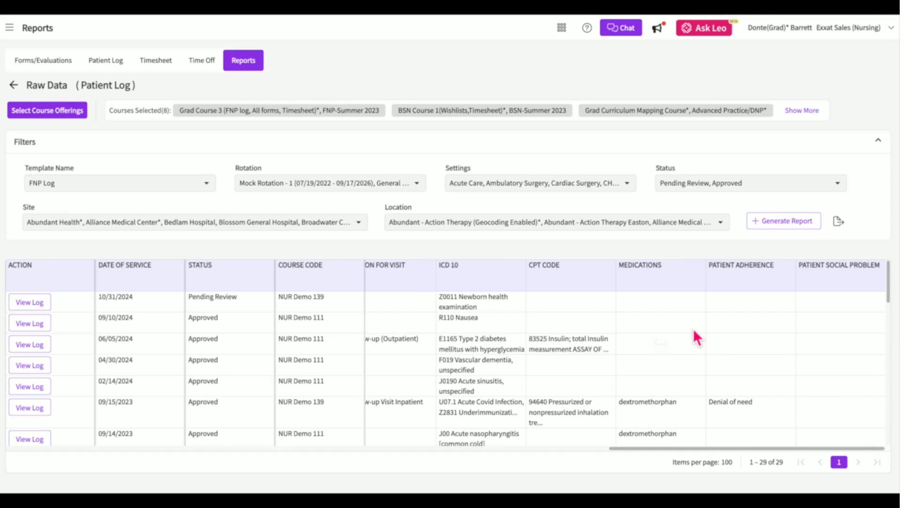
Cancel the raw data report export, then view the first patient log entry's details.
{"action": "left_click", "coordinate": [845, 225]}
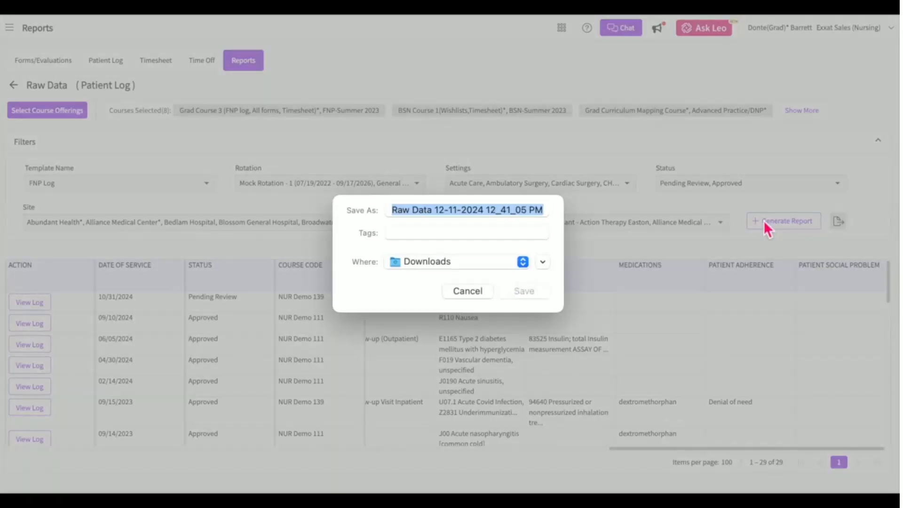
{"action": "left_click", "coordinate": [471, 295]}
{"action": "left_click", "coordinate": [41, 330]}
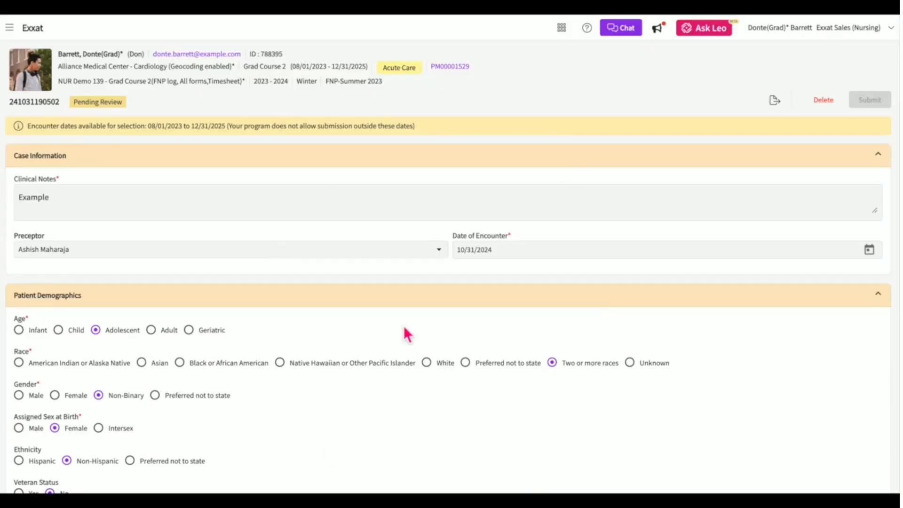
{"action": "scroll", "coordinate": [404, 329], "scroll_direction": "down", "scroll_amount": 5}
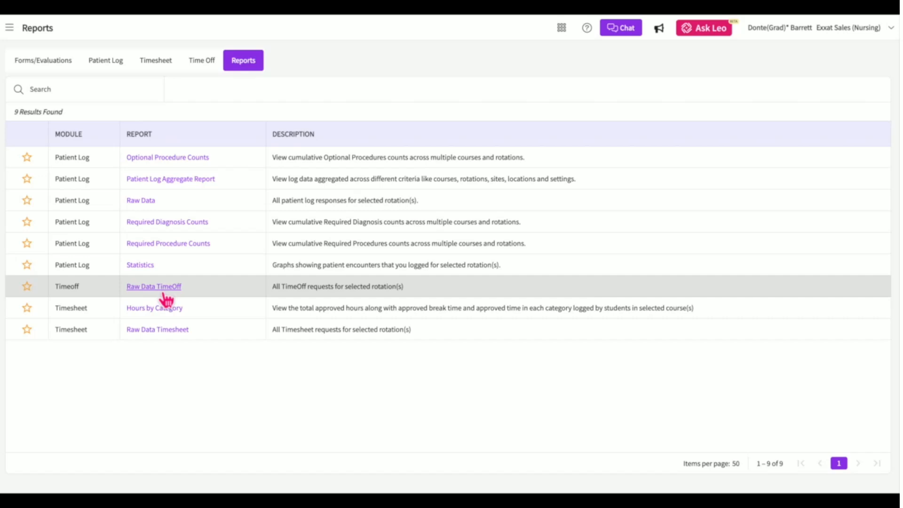
Open the Raw Data TimeOff report and filter Rotations to Grad Course 2.
{"action": "left_click", "coordinate": [160, 288]}
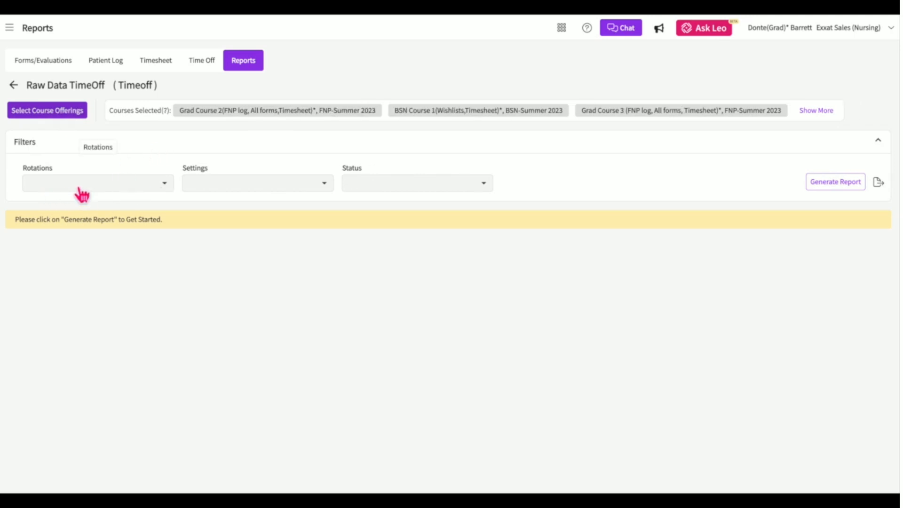
{"action": "left_click", "coordinate": [158, 186]}
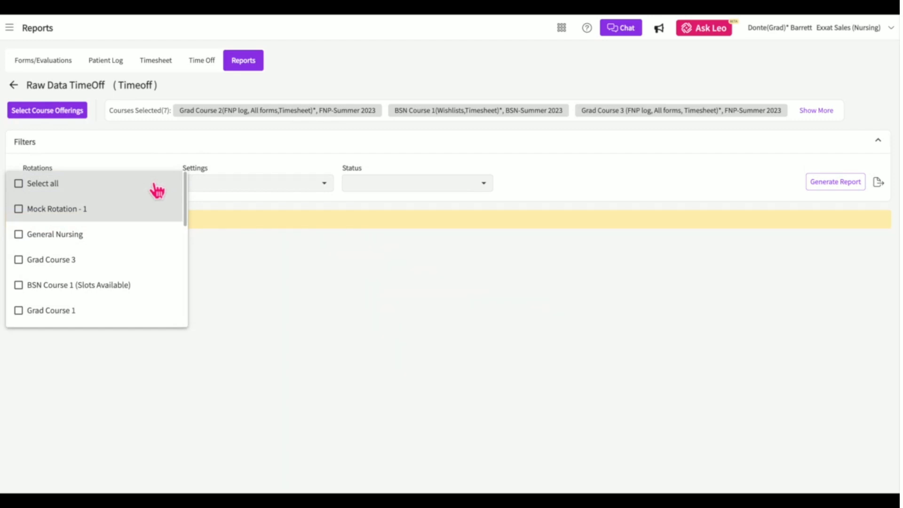
{"action": "scroll", "coordinate": [118, 256], "scroll_direction": "down", "scroll_amount": 3}
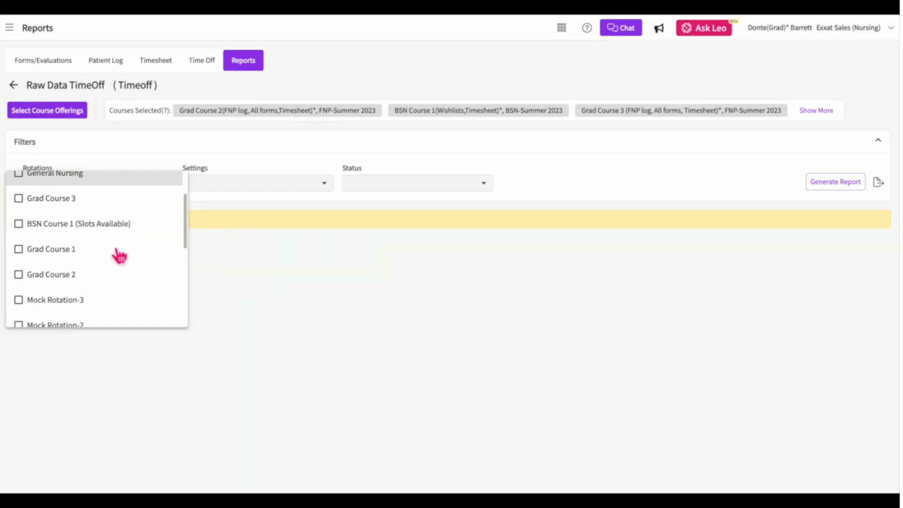
{"action": "left_click", "coordinate": [80, 280]}
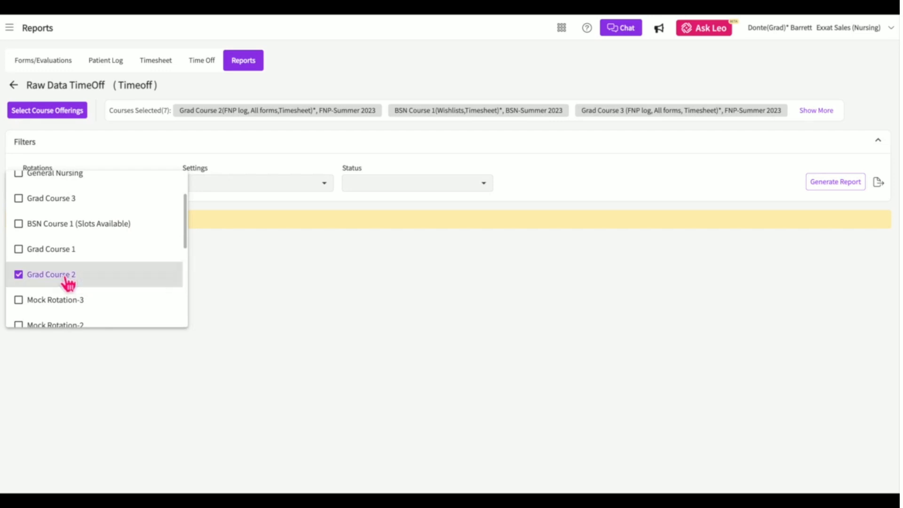
{"action": "left_click", "coordinate": [242, 273]}
Include all Settings and all Statuses in the TimeOff report filters.
{"action": "left_click", "coordinate": [249, 190]}
{"action": "left_click", "coordinate": [248, 188]}
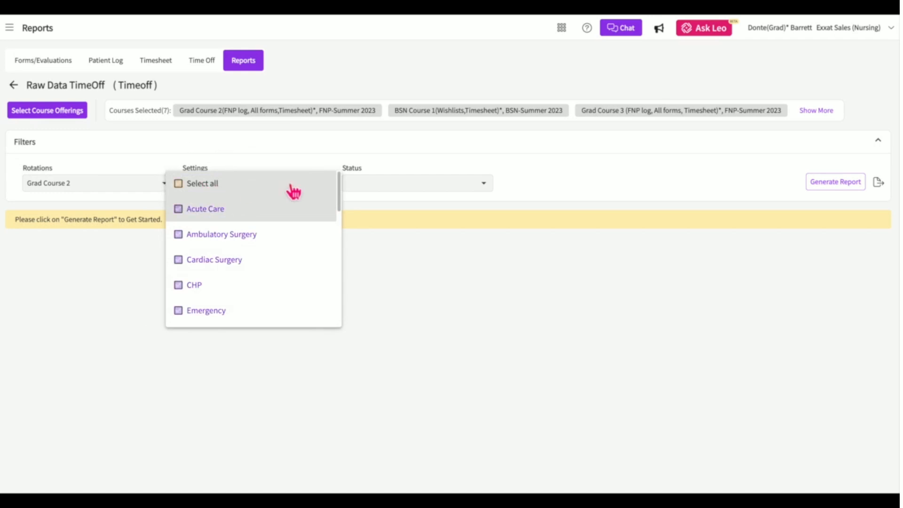
{"action": "left_click", "coordinate": [389, 188]}
{"action": "left_click", "coordinate": [391, 191]}
{"action": "left_click", "coordinate": [623, 227]}
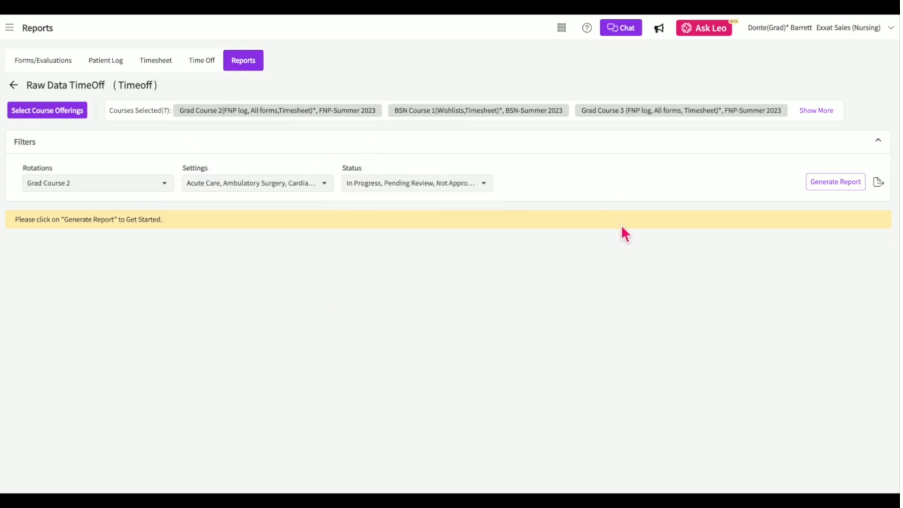
Generate the Grad Course 2 TimeOff report and scroll across its four requests' columns.
{"action": "left_click", "coordinate": [830, 183]}
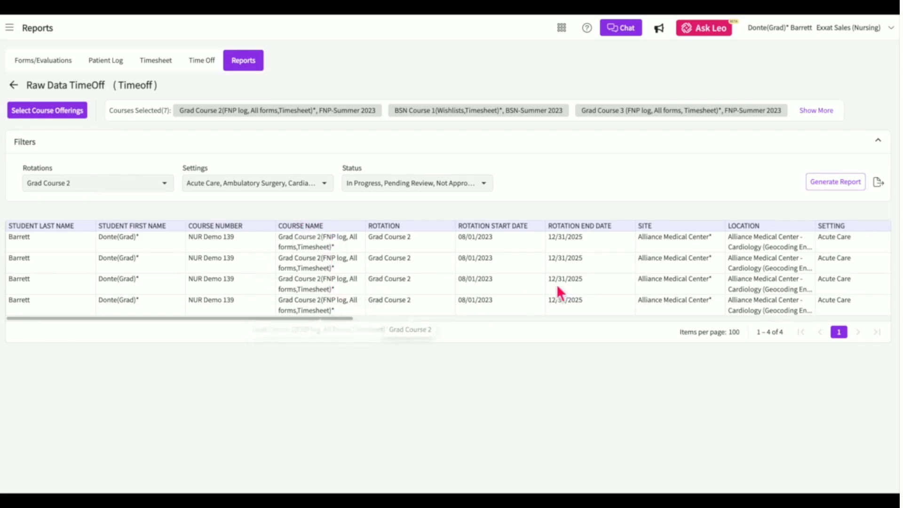
{"action": "scroll", "coordinate": [645, 279], "scroll_direction": "right", "scroll_amount": 5}
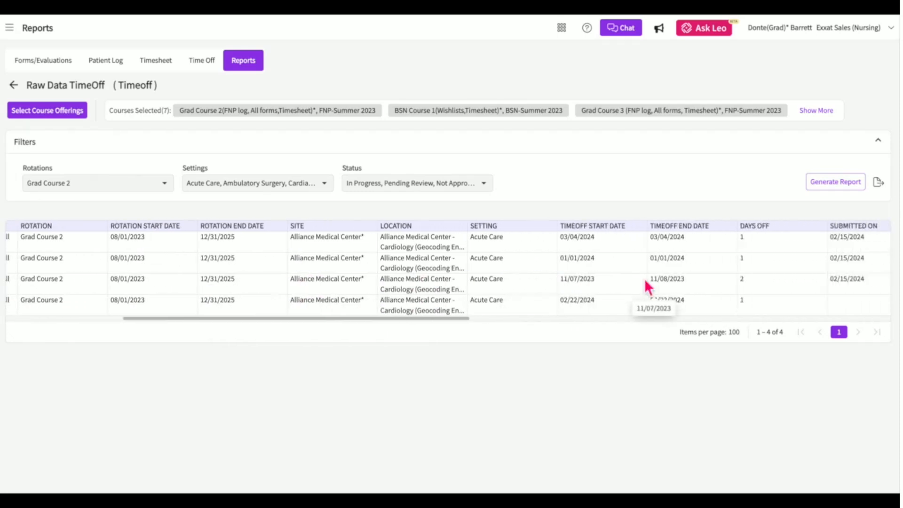
{"action": "scroll", "coordinate": [647, 285], "scroll_direction": "right", "scroll_amount": 10}
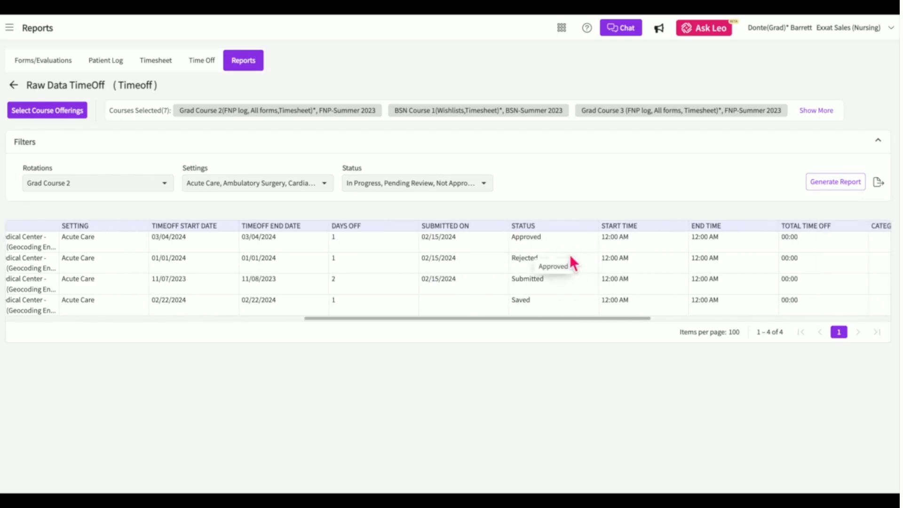
{"action": "scroll", "coordinate": [532, 260], "scroll_direction": "right", "scroll_amount": 3}
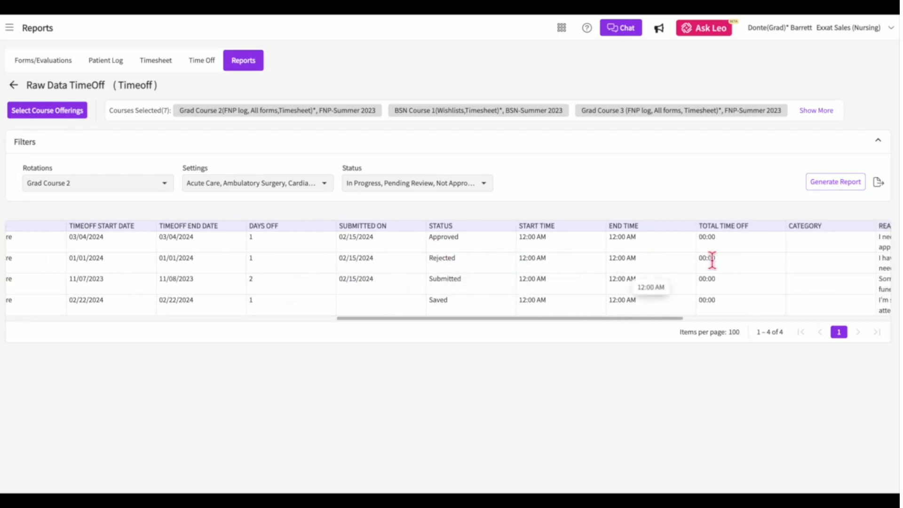
{"action": "scroll", "coordinate": [712, 258], "scroll_direction": "right", "scroll_amount": 12}
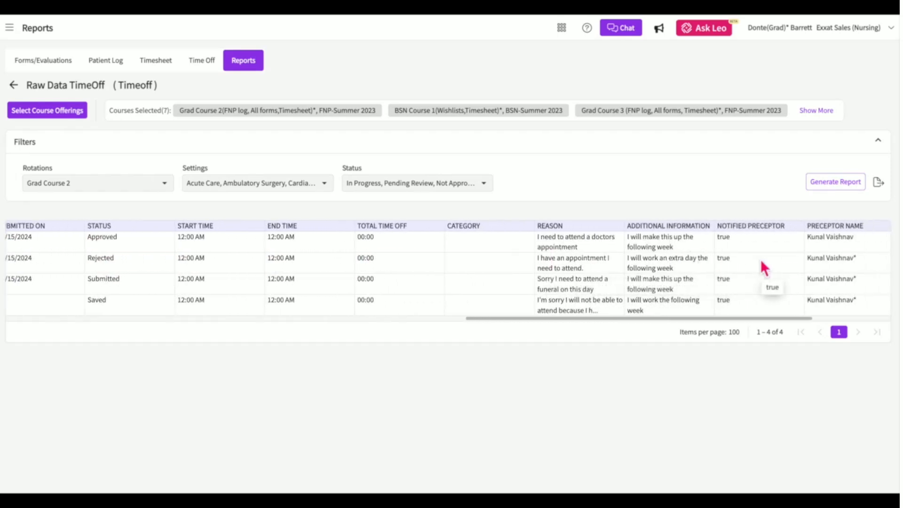
{"action": "scroll", "coordinate": [761, 259], "scroll_direction": "right", "scroll_amount": 6}
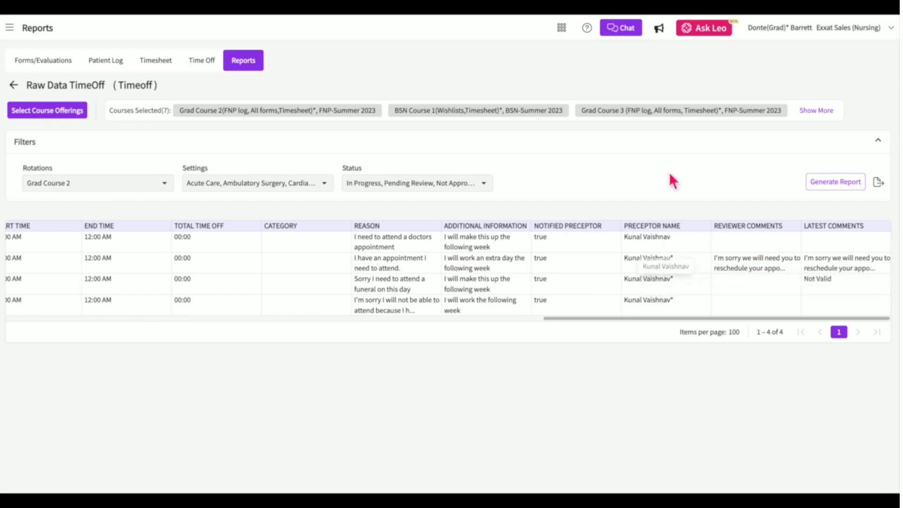
Export the TimeOff report to Excel and save it to Downloads.
{"action": "left_click", "coordinate": [878, 182]}
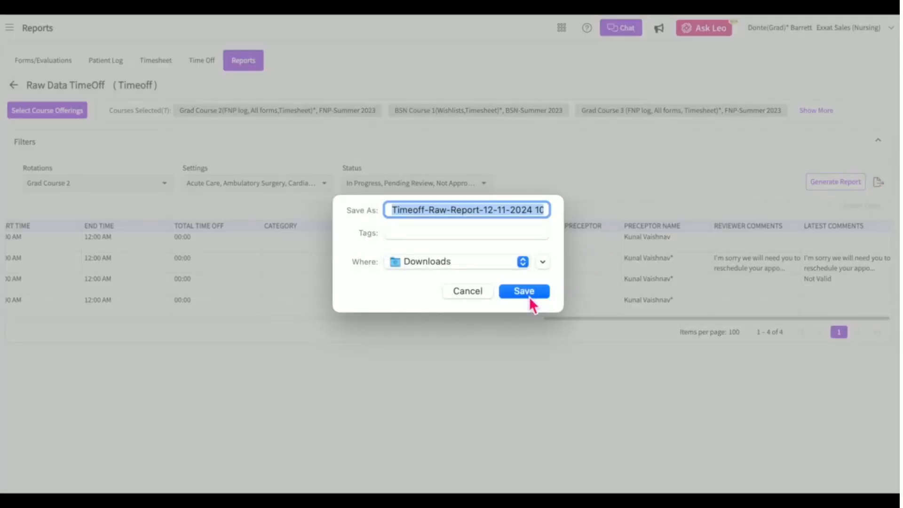
{"action": "left_click", "coordinate": [525, 291]}
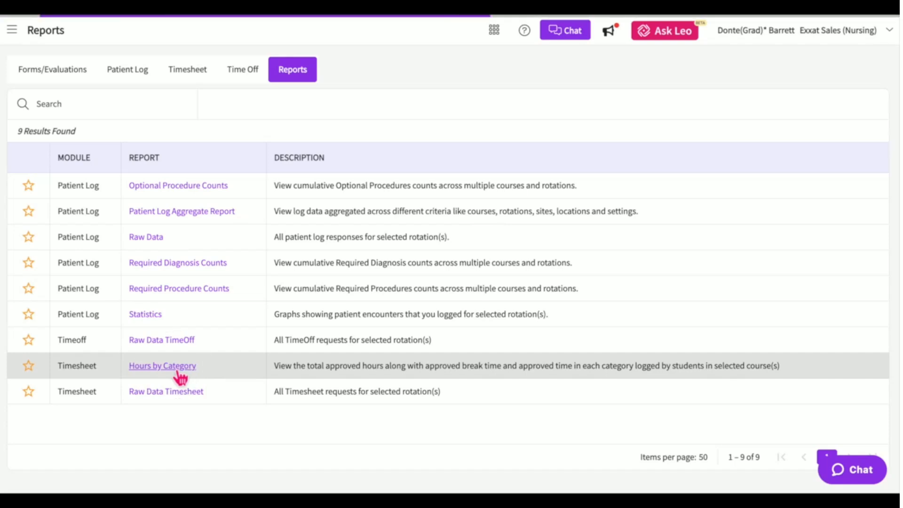
Open and generate the Hours by Category report, showing three Grad Course 2 rows.
{"action": "left_click", "coordinate": [177, 371]}
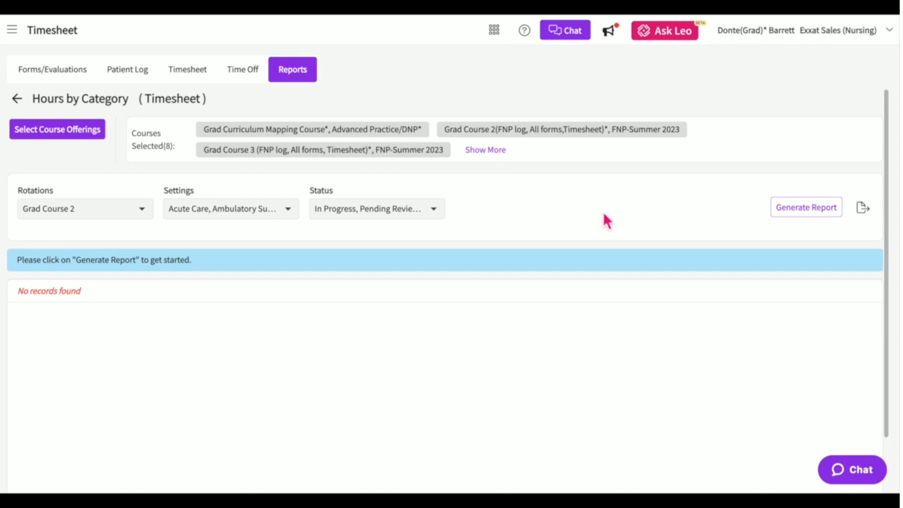
{"action": "left_click", "coordinate": [804, 217]}
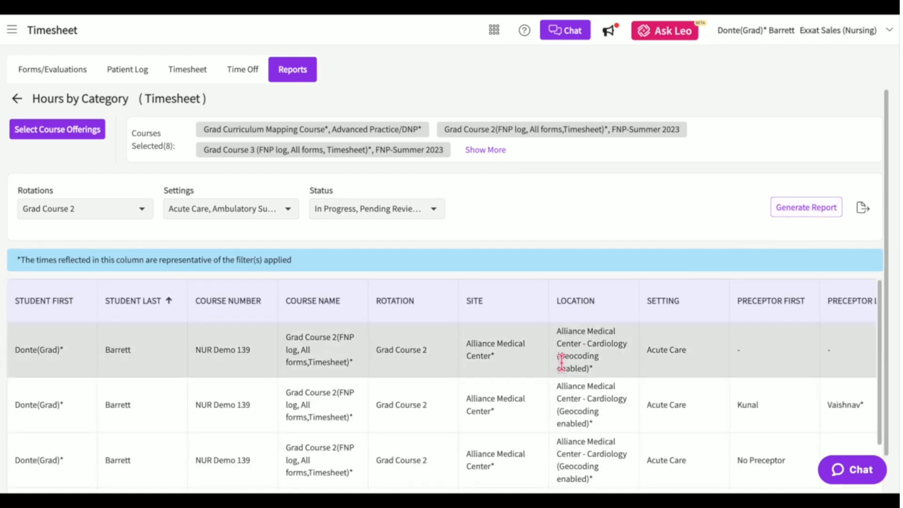
{"action": "scroll", "coordinate": [561, 363], "scroll_direction": "down", "scroll_amount": 1}
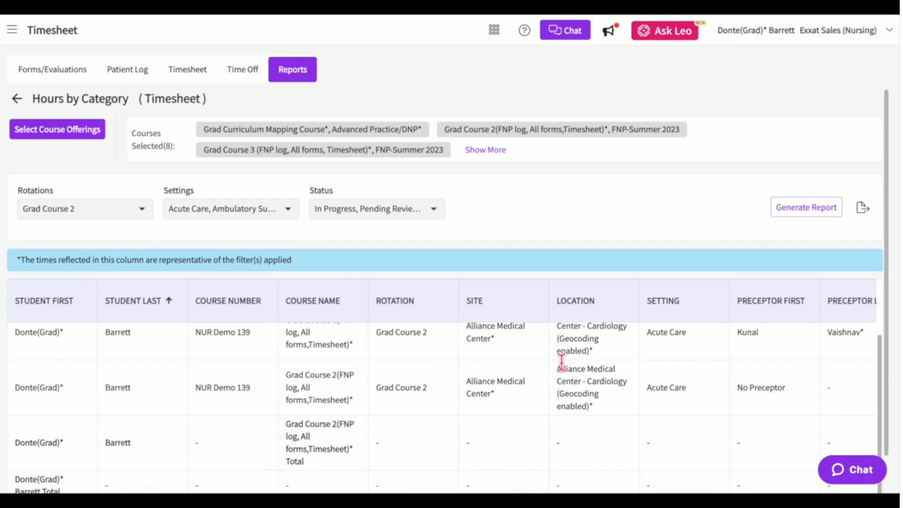
{"action": "scroll", "coordinate": [561, 362], "scroll_direction": "up", "scroll_amount": 2}
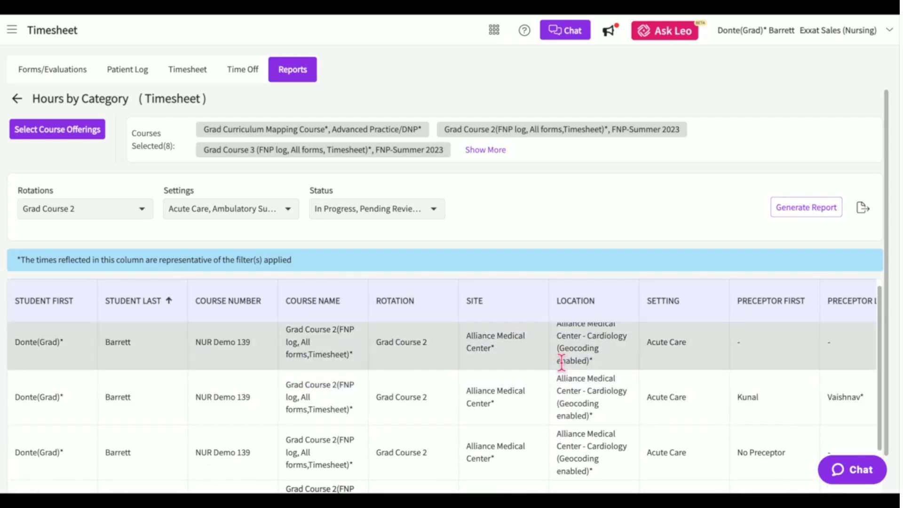
{"action": "scroll", "coordinate": [562, 362], "scroll_direction": "up", "scroll_amount": 1}
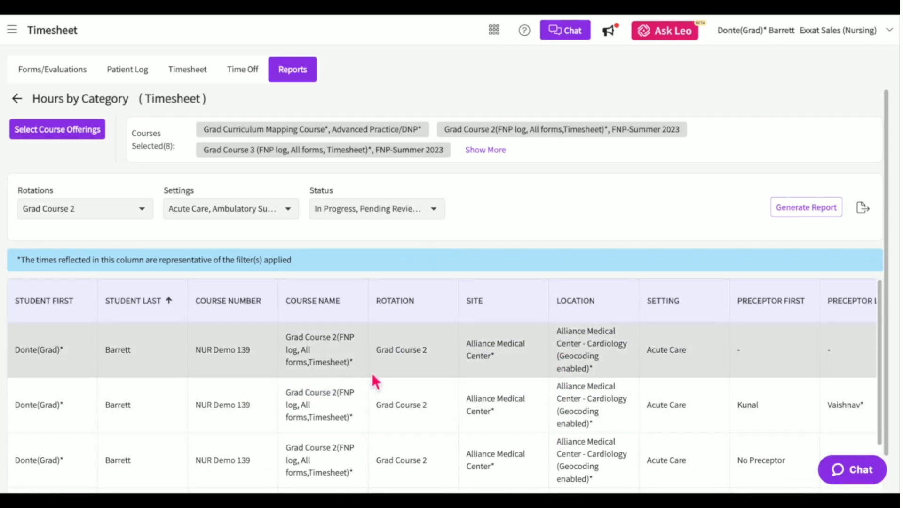
Scroll across the Hours by Category table and export it to Excel.
{"action": "scroll", "coordinate": [564, 376], "scroll_direction": "right", "scroll_amount": 8}
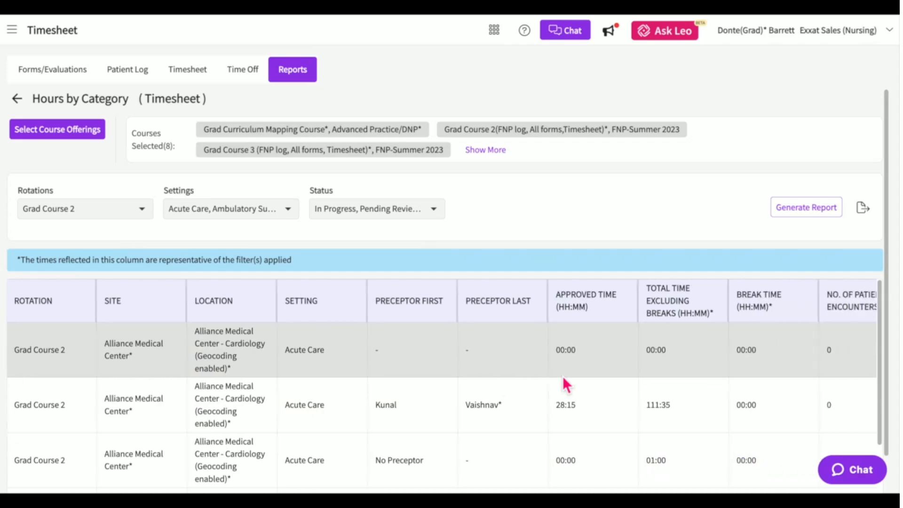
{"action": "scroll", "coordinate": [662, 402], "scroll_direction": "right", "scroll_amount": 3}
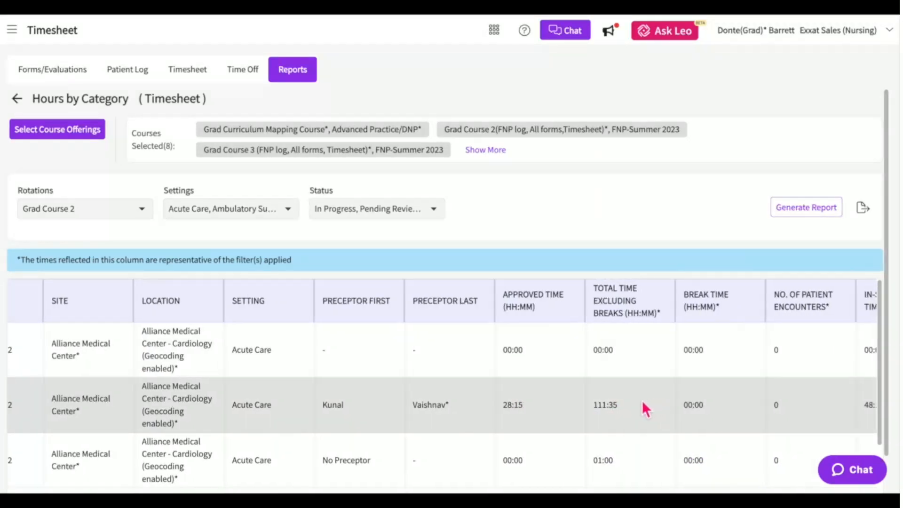
{"action": "scroll", "coordinate": [642, 400], "scroll_direction": "right", "scroll_amount": 6}
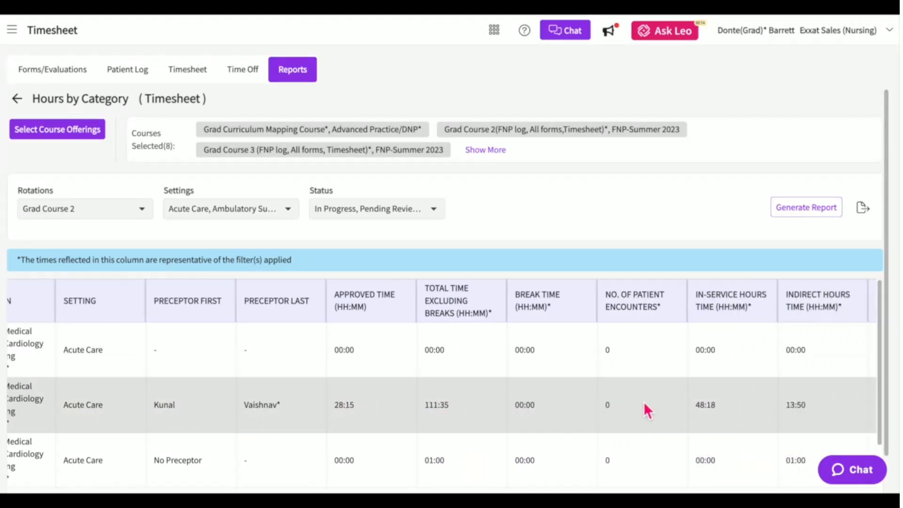
{"action": "scroll", "coordinate": [662, 404], "scroll_direction": "right", "scroll_amount": 5}
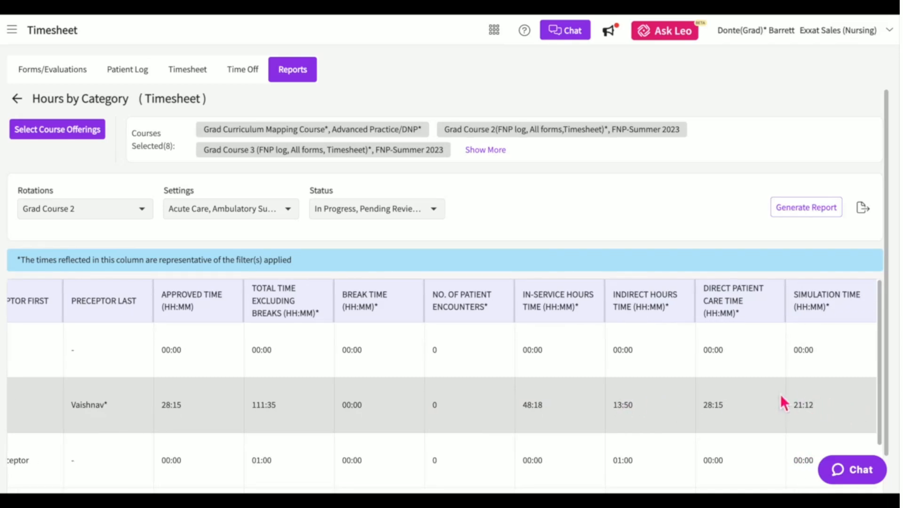
{"action": "scroll", "coordinate": [781, 397], "scroll_direction": "down", "scroll_amount": 1}
{"action": "scroll", "coordinate": [781, 400], "scroll_direction": "down", "scroll_amount": 2}
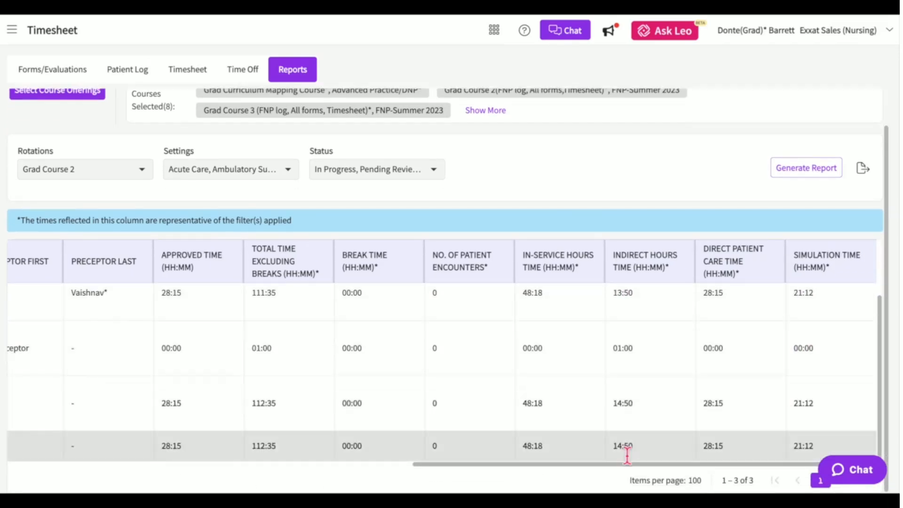
{"action": "scroll", "coordinate": [545, 454], "scroll_direction": "left", "scroll_amount": 2}
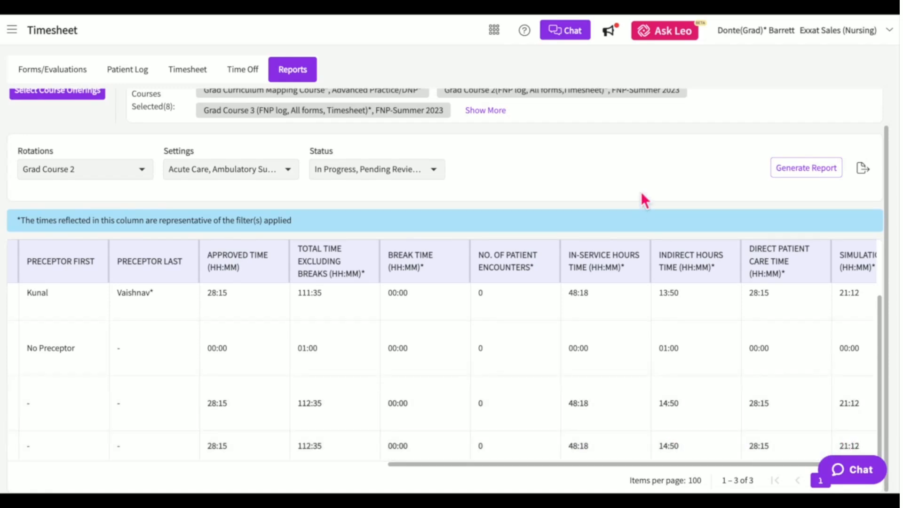
{"action": "left_click", "coordinate": [870, 174]}
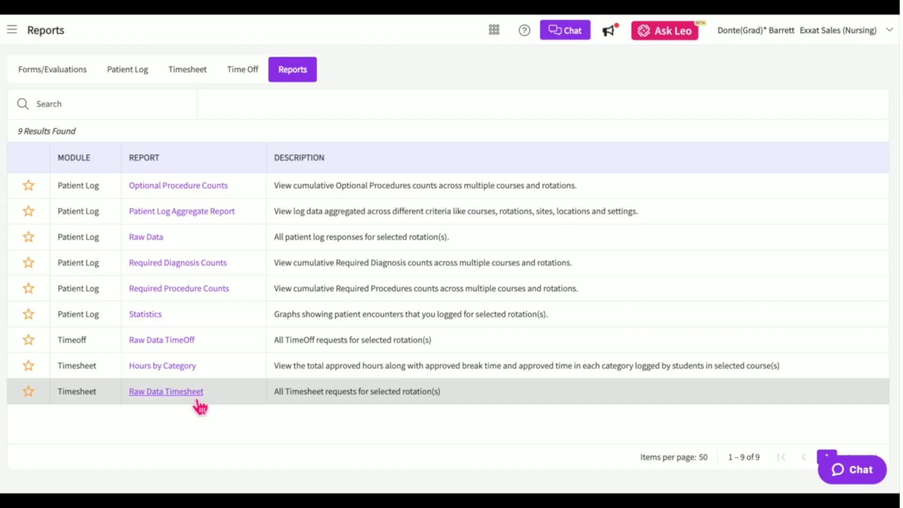
Open Raw Data Timesheet, pick the mock rotation, and include every clinical setting.
{"action": "left_click", "coordinate": [197, 401]}
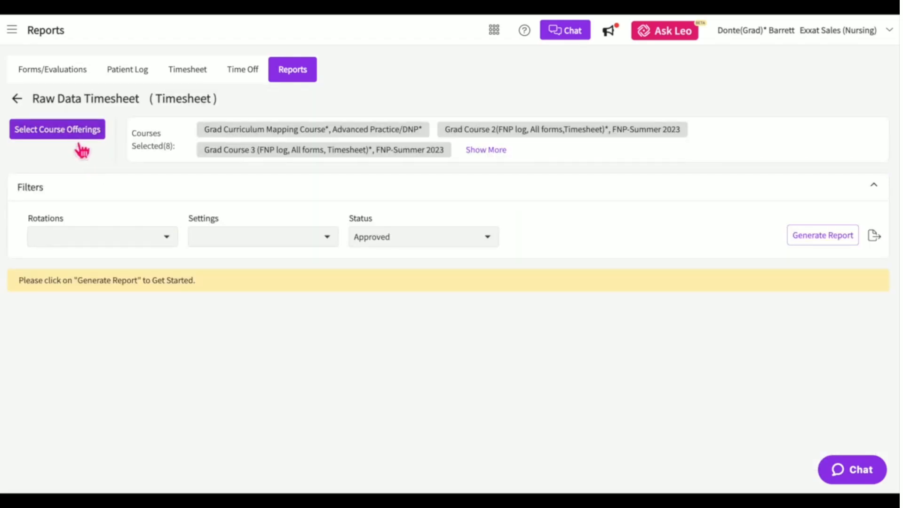
{"action": "left_click", "coordinate": [165, 245]}
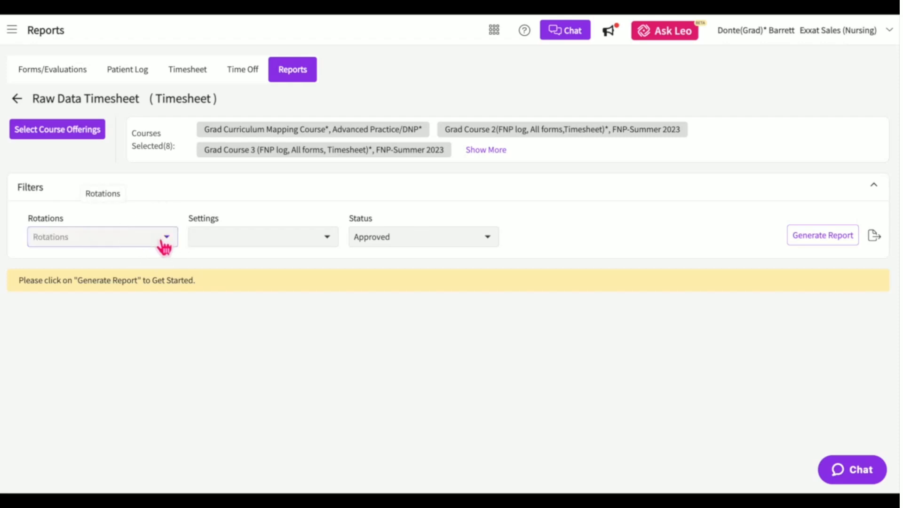
{"action": "left_click", "coordinate": [296, 238]}
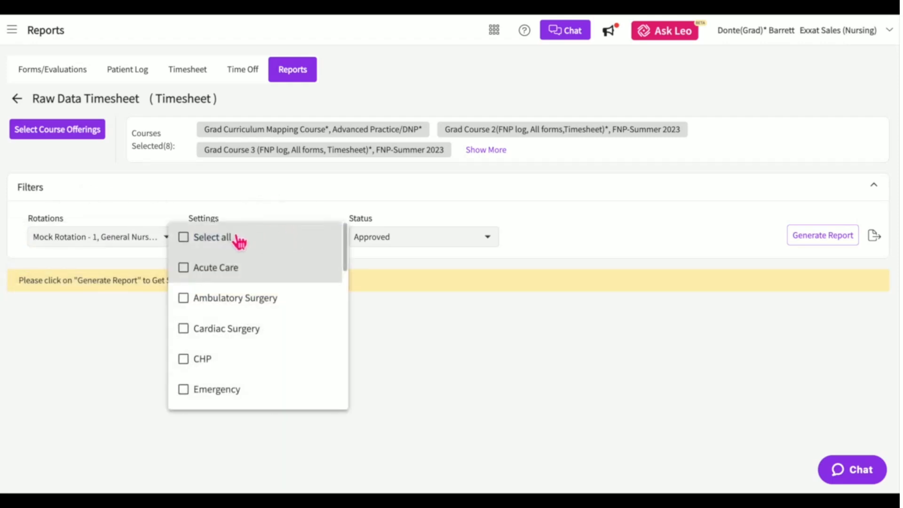
{"action": "left_click", "coordinate": [238, 240]}
{"action": "left_click", "coordinate": [429, 242]}
Include all statuses and scroll through the 80 generated timesheet entries.
{"action": "left_click", "coordinate": [386, 147]}
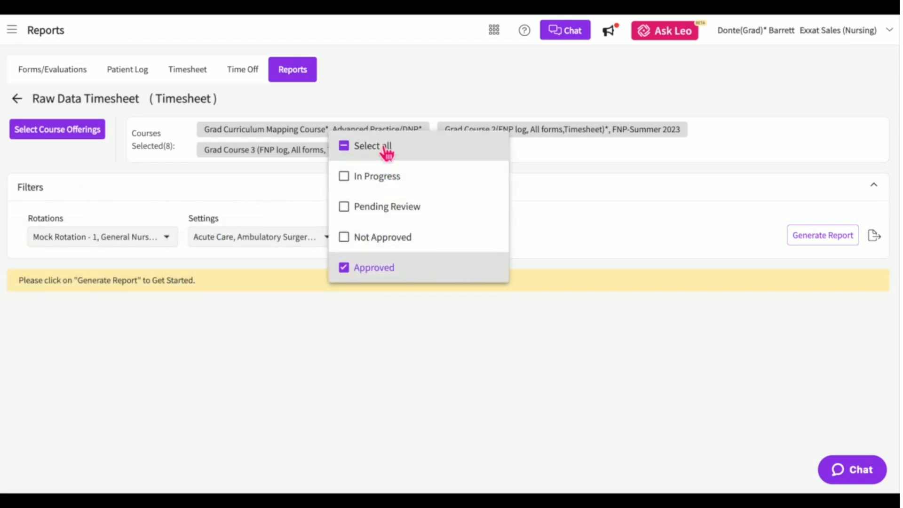
{"action": "left_click", "coordinate": [834, 239]}
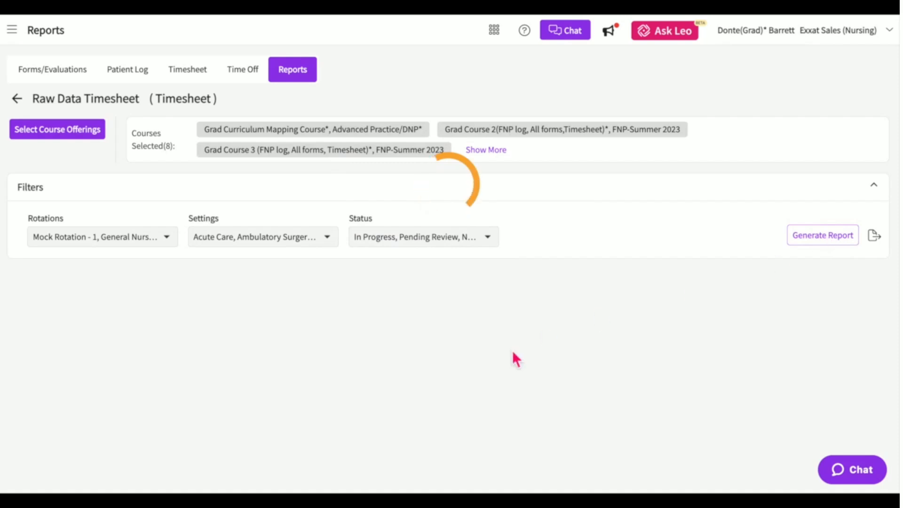
{"action": "scroll", "coordinate": [513, 353], "scroll_direction": "down", "scroll_amount": 1}
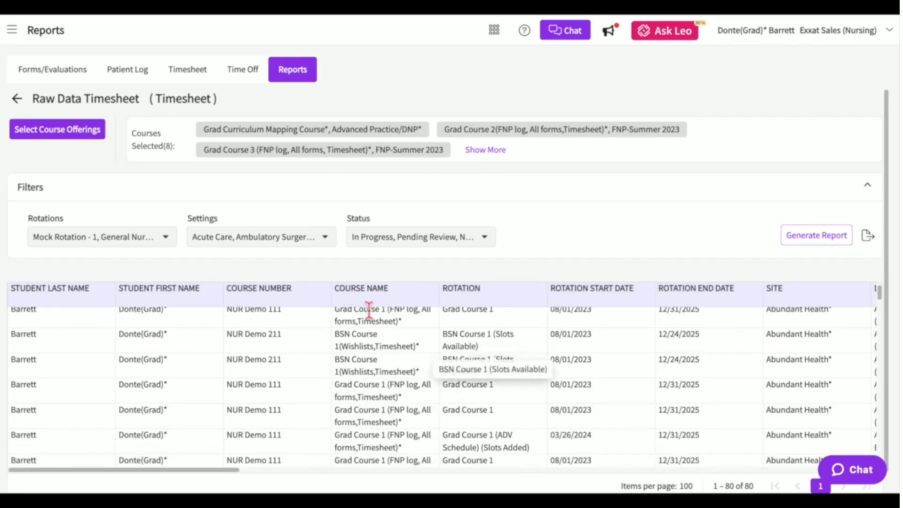
{"action": "scroll", "coordinate": [569, 364], "scroll_direction": "right", "scroll_amount": 5}
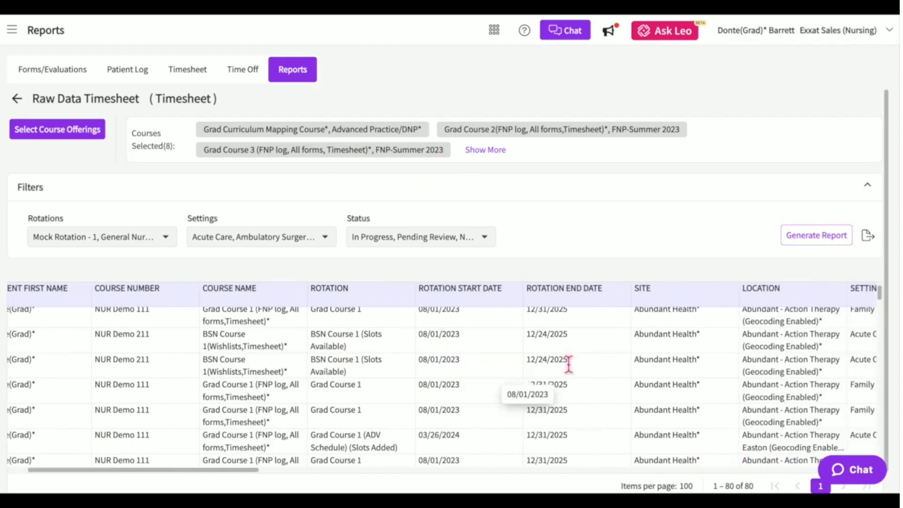
{"action": "scroll", "coordinate": [569, 364], "scroll_direction": "right", "scroll_amount": 15}
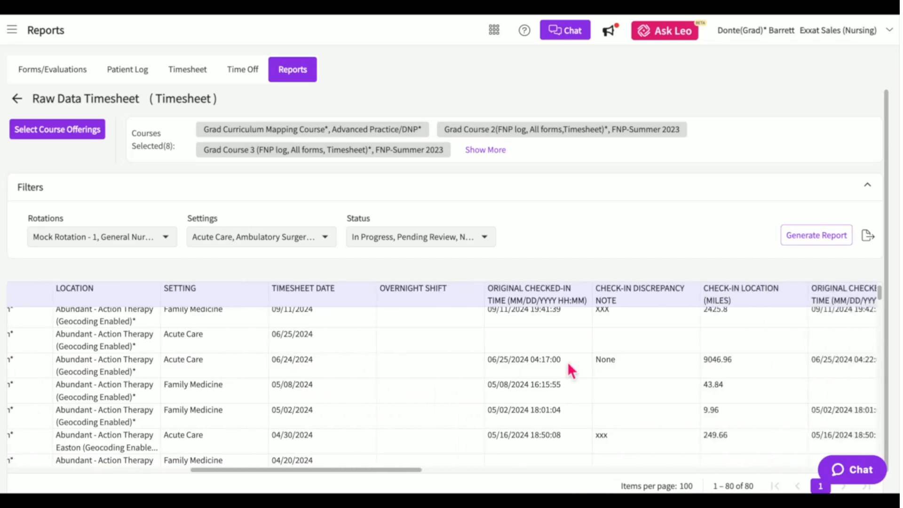
{"action": "scroll", "coordinate": [568, 367], "scroll_direction": "right", "scroll_amount": 13}
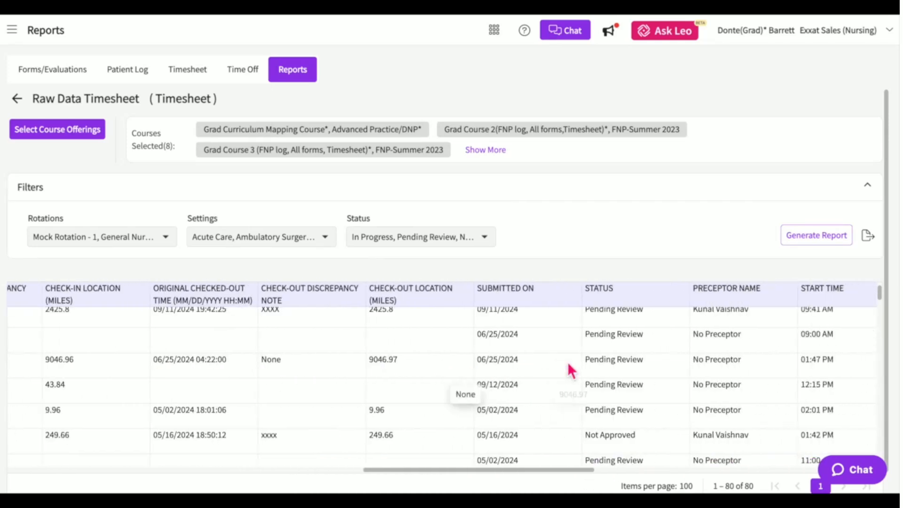
Export the raw timesheet report to Excel and bring up the fieldwork locations map.
{"action": "left_click", "coordinate": [875, 244]}
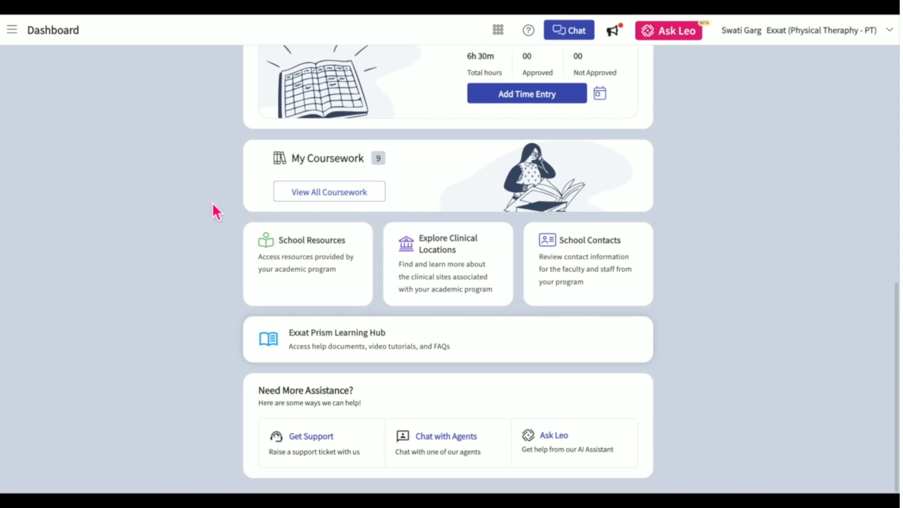
{"action": "left_click", "coordinate": [458, 246]}
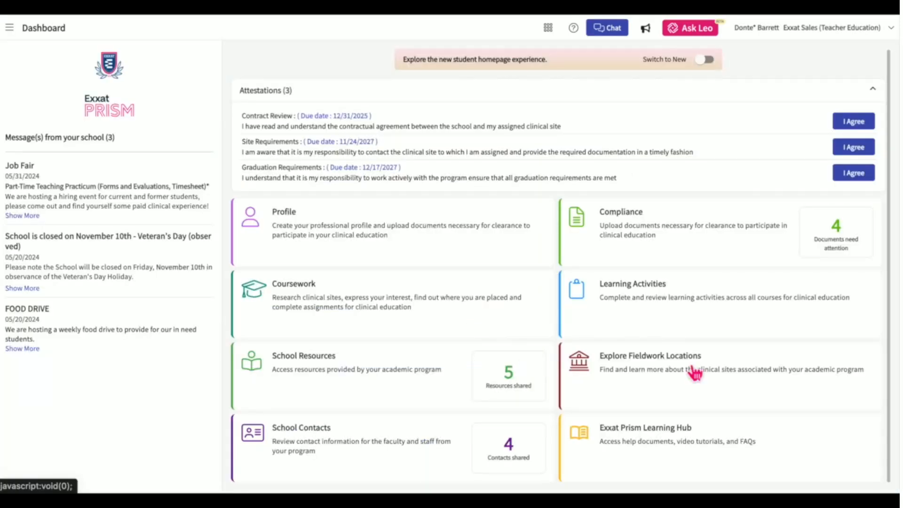
{"action": "left_click", "coordinate": [694, 371]}
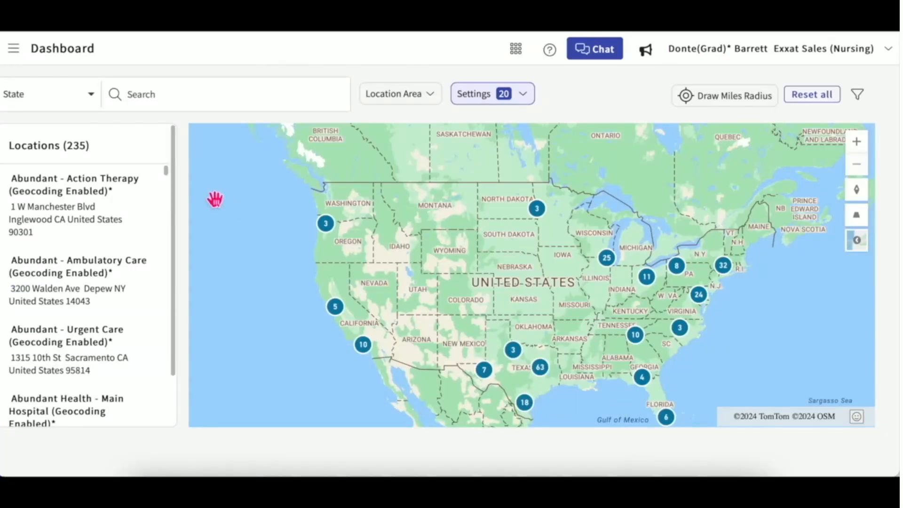
Filter the locations map to Acute Care and Ambulatory Surgery, then view the Ambulatory Care location.
{"action": "left_click", "coordinate": [94, 95]}
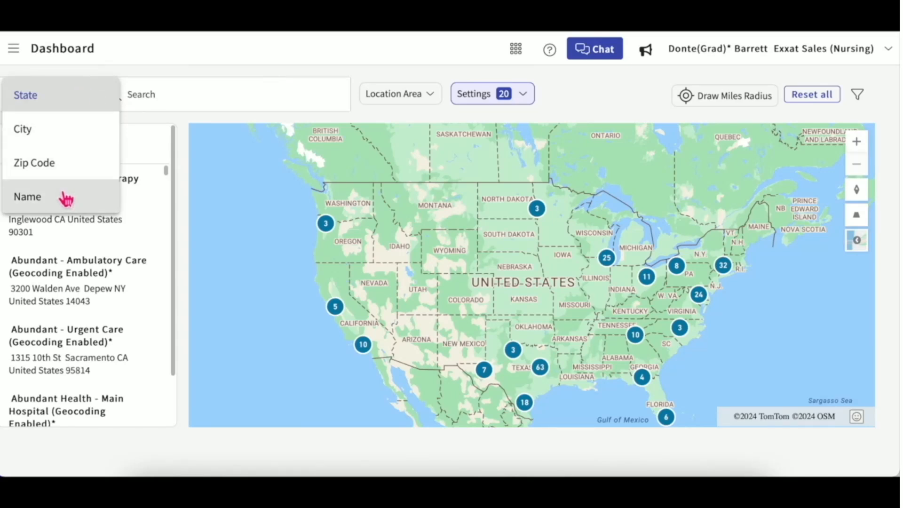
{"action": "left_click", "coordinate": [360, 111]}
{"action": "left_click", "coordinate": [419, 100]}
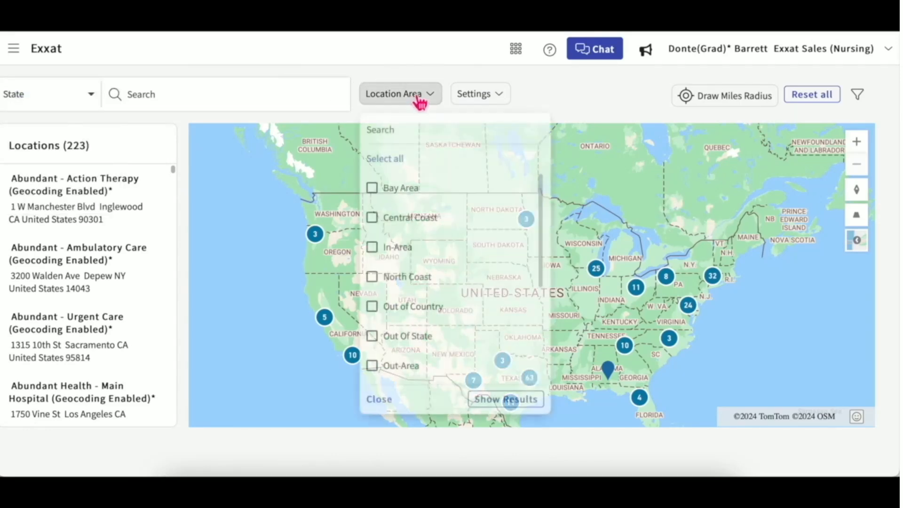
{"action": "left_click", "coordinate": [493, 101]}
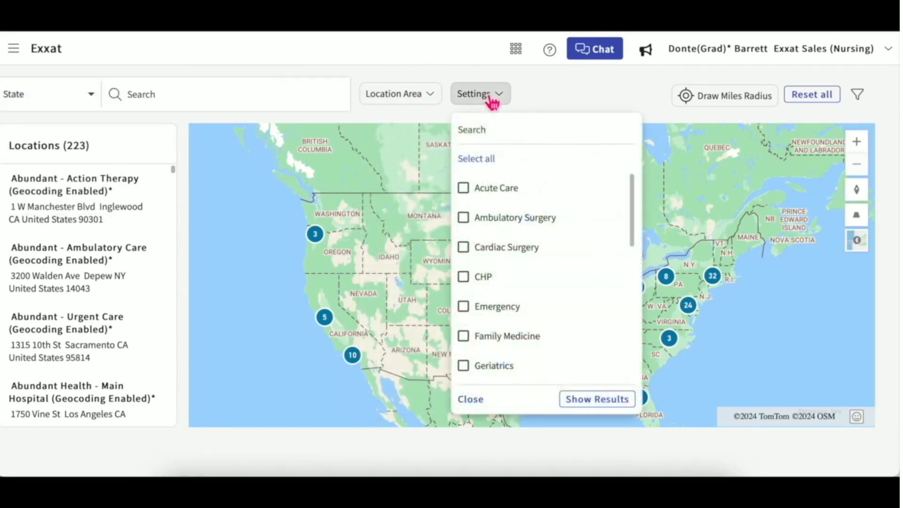
{"action": "left_click", "coordinate": [496, 205]}
{"action": "left_click", "coordinate": [496, 232]}
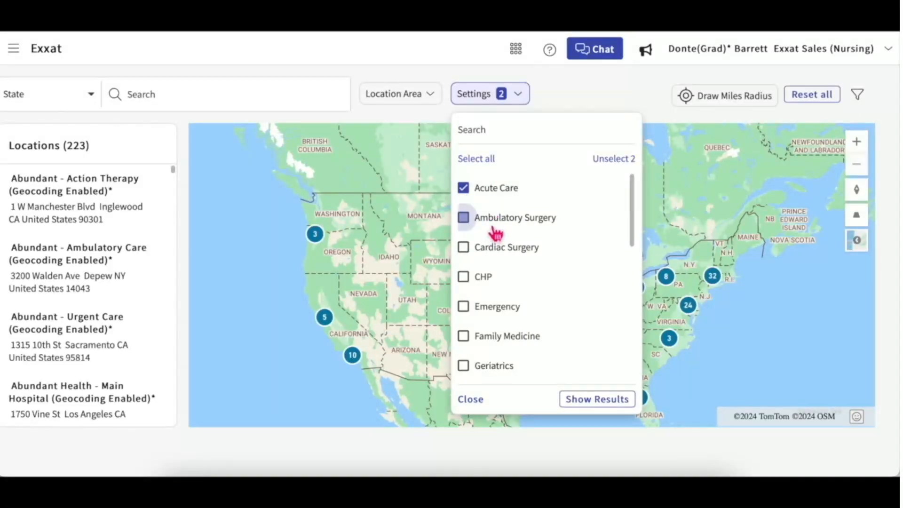
{"action": "left_click", "coordinate": [570, 98]}
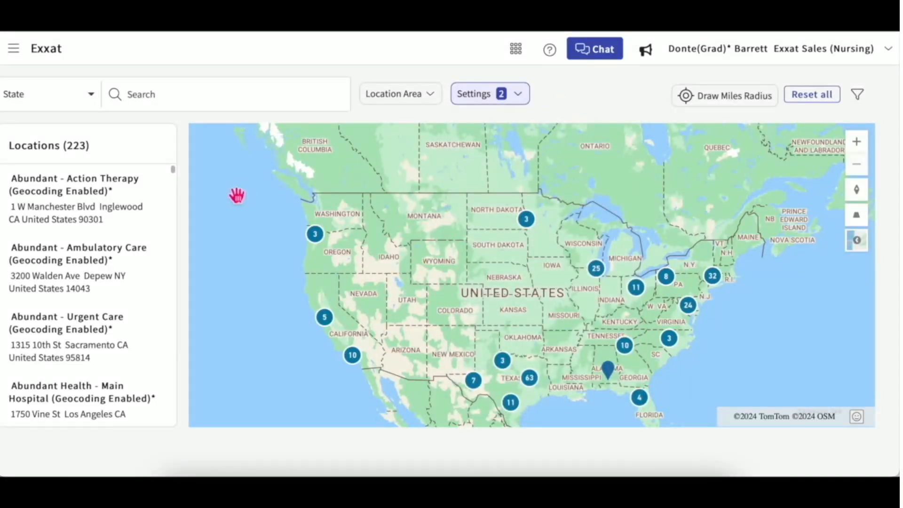
{"action": "mouse_move", "coordinate": [109, 213]}
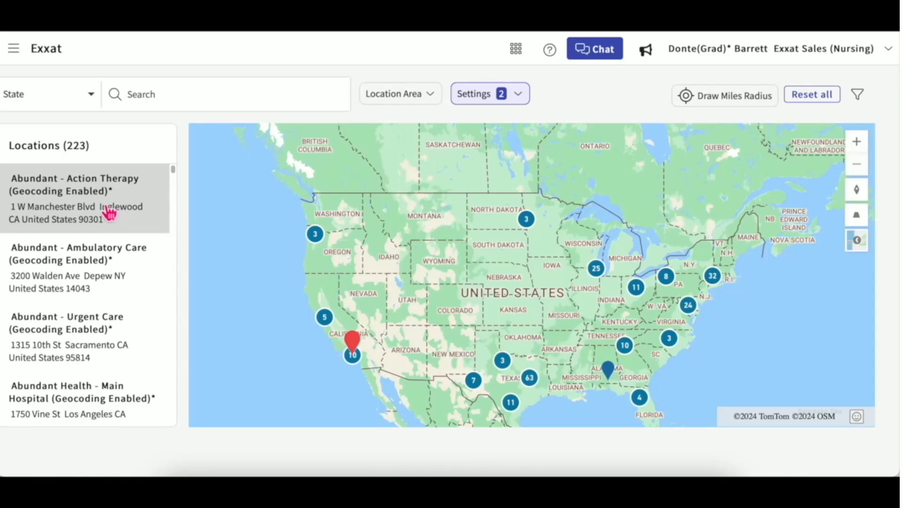
{"action": "left_click", "coordinate": [102, 267]}
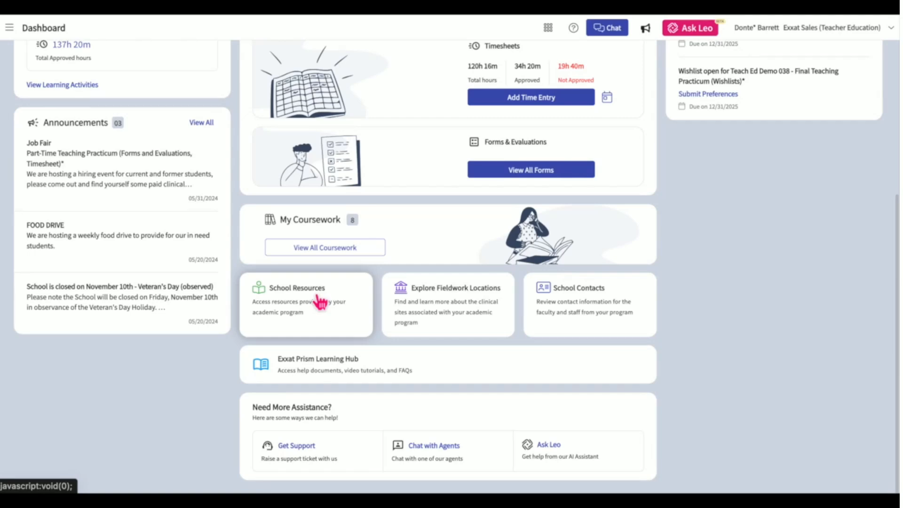
Browse the resources library's Exxat Tutorials and Clinical Orientation categories, then show all 20 resources.
{"action": "left_click", "coordinate": [319, 297]}
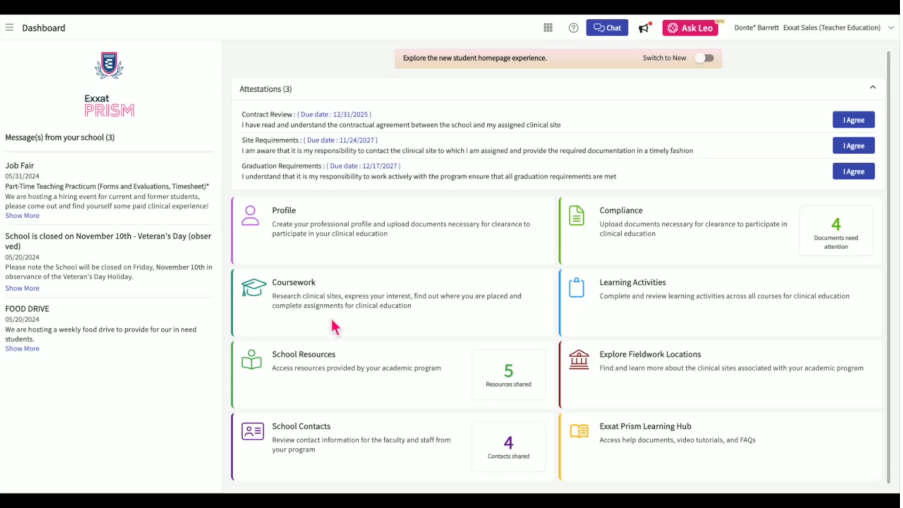
{"action": "left_click", "coordinate": [301, 358]}
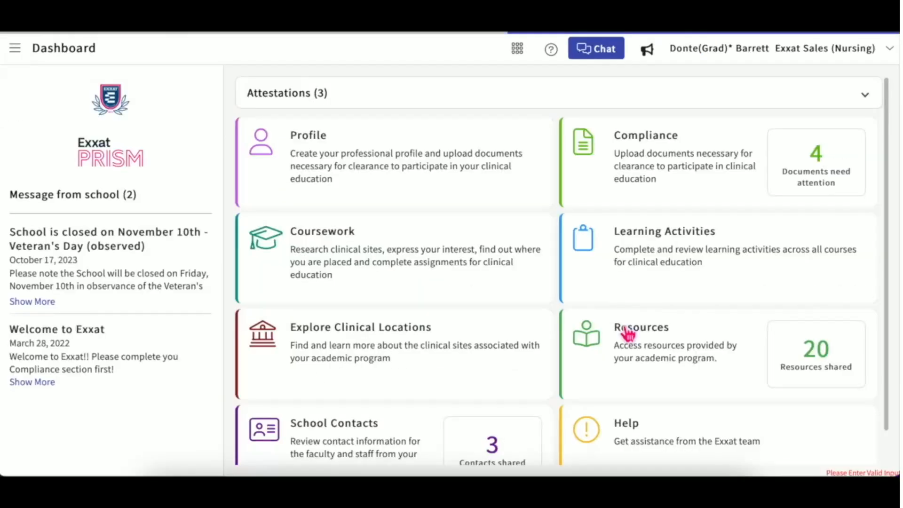
{"action": "left_click", "coordinate": [625, 338]}
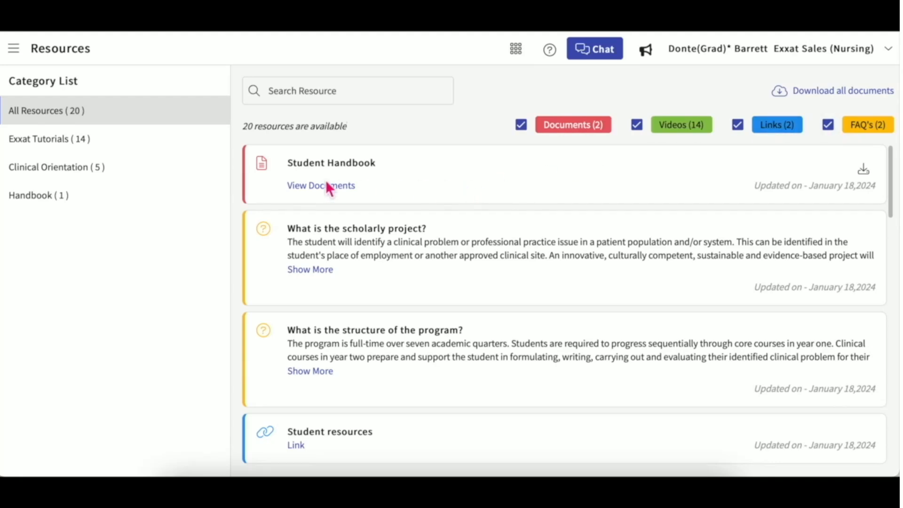
{"action": "left_click", "coordinate": [141, 144]}
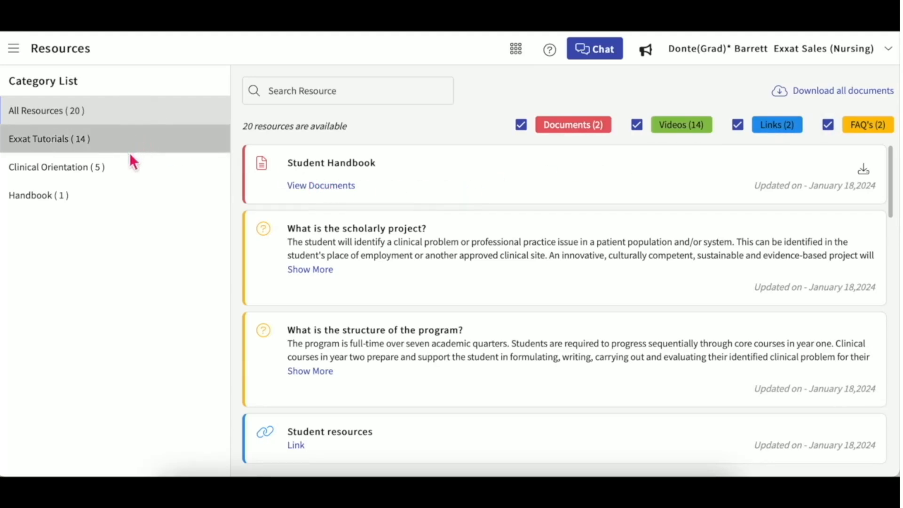
{"action": "left_click", "coordinate": [131, 175]}
{"action": "left_click", "coordinate": [136, 123]}
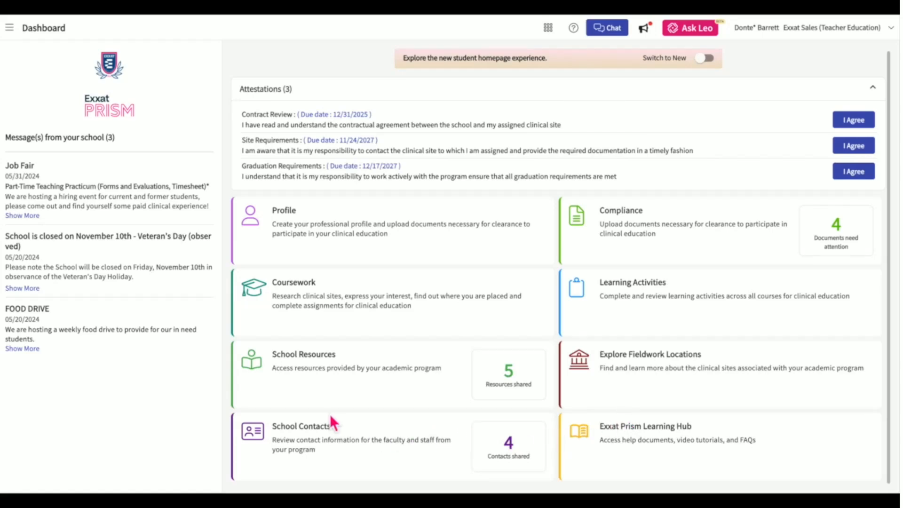
Open School Contacts and expand a faculty contact's office-hours note.
{"action": "left_click", "coordinate": [309, 436]}
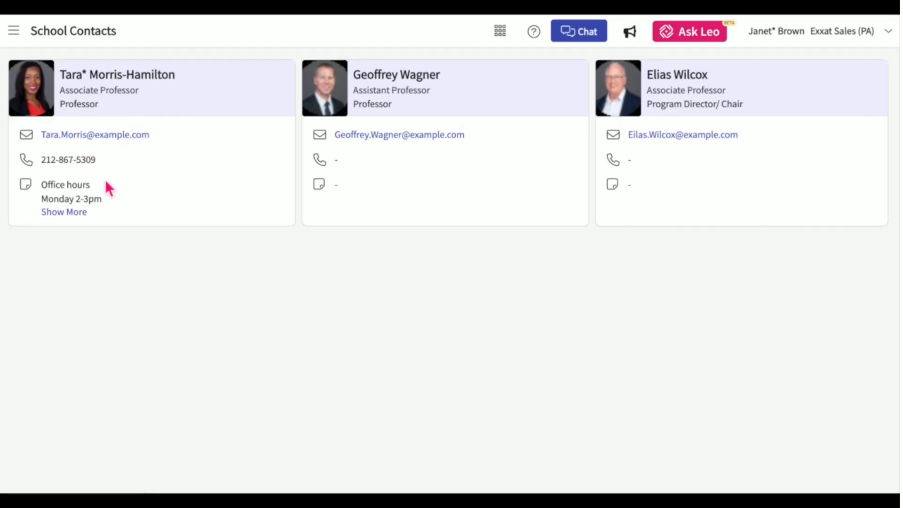
{"action": "left_click", "coordinate": [78, 215]}
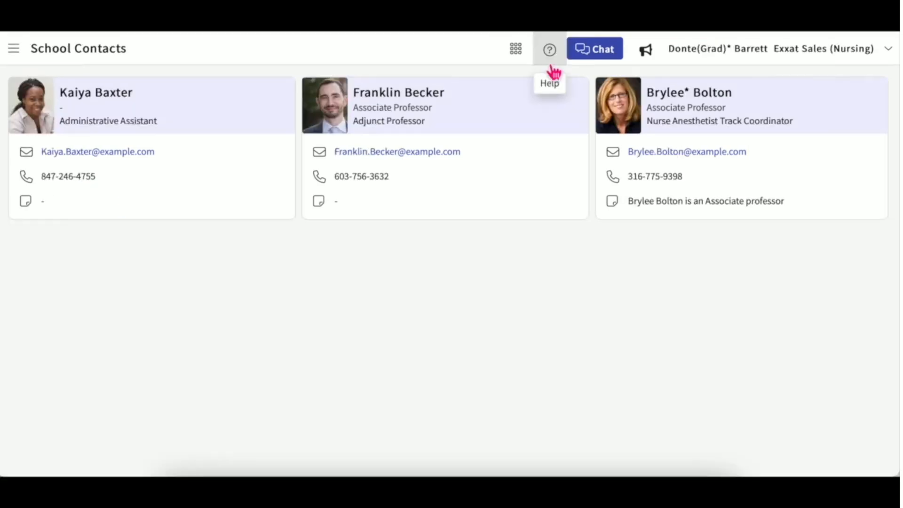
Read the January Minor Release notes, then return to the February Major Release notes.
{"action": "left_click", "coordinate": [652, 55]}
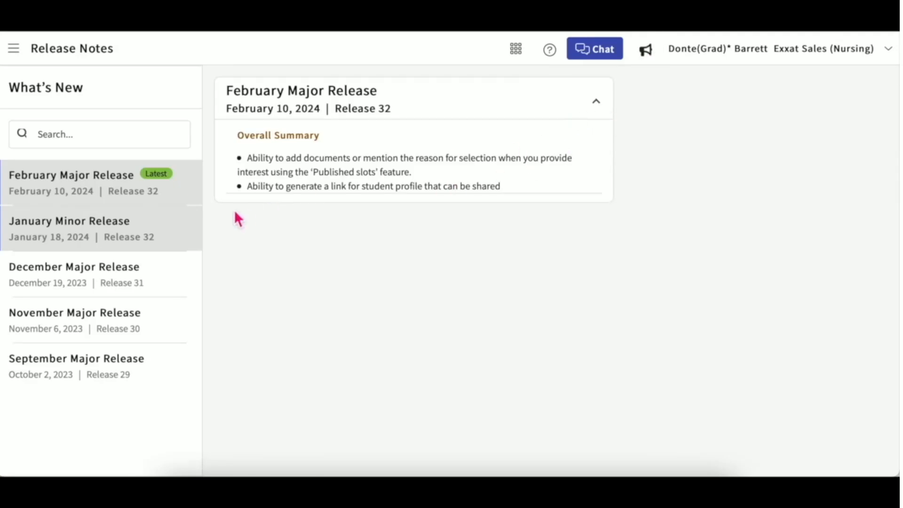
{"action": "left_click", "coordinate": [160, 239]}
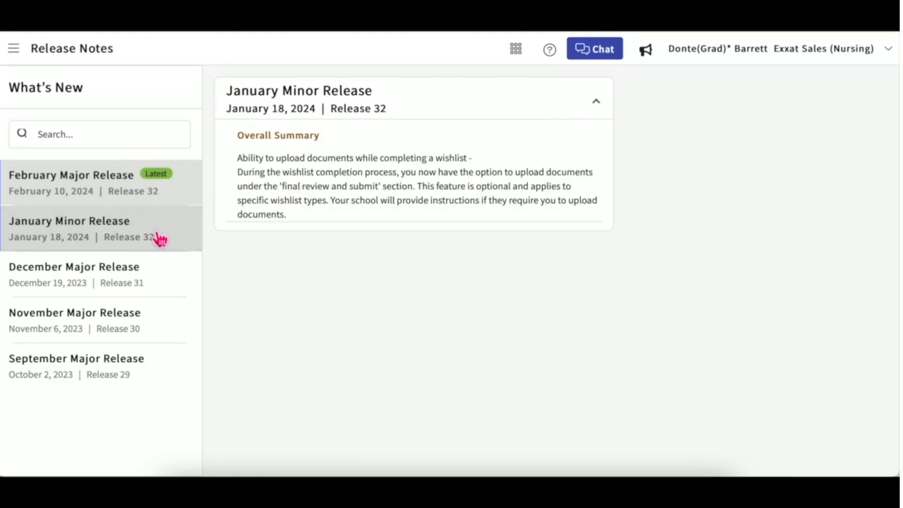
{"action": "left_click", "coordinate": [167, 197]}
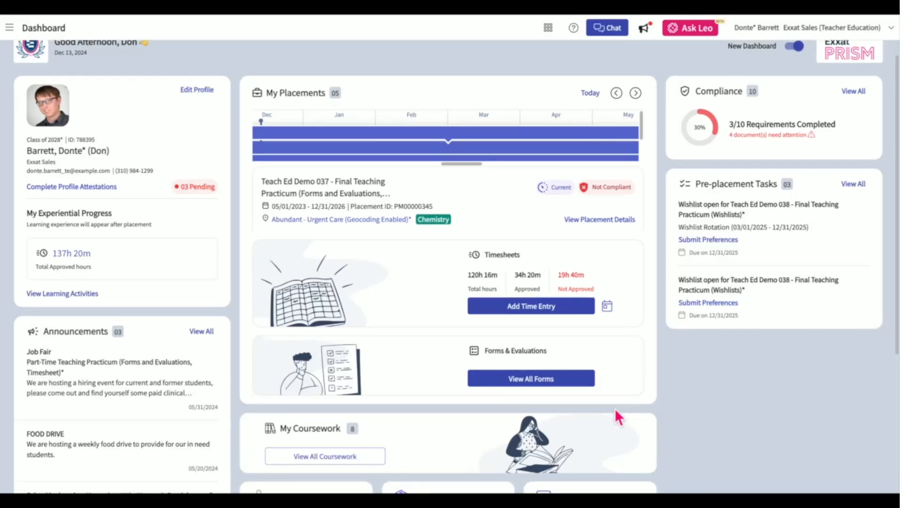
Open the Help page's ticket form, try Feature Suggestion and Question, then settle on Report a Problem.
{"action": "scroll", "coordinate": [617, 414], "scroll_direction": "down", "scroll_amount": 5}
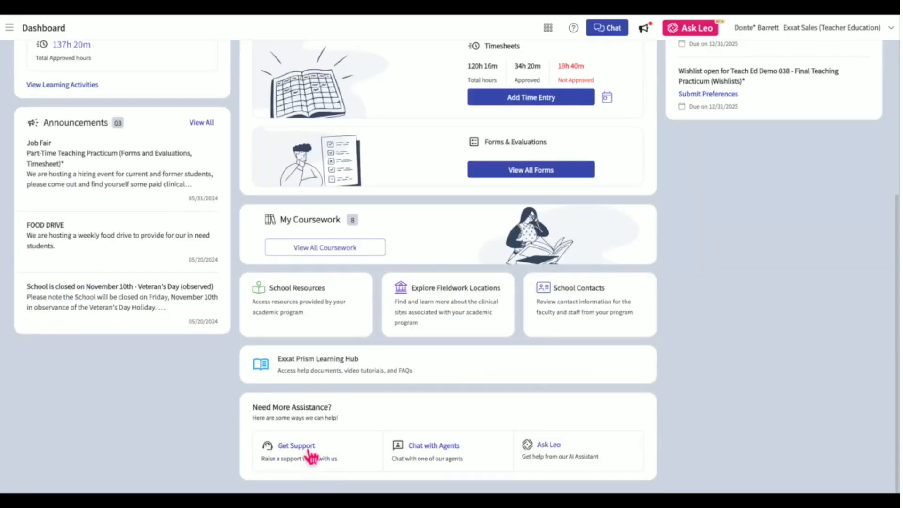
{"action": "left_click", "coordinate": [309, 449]}
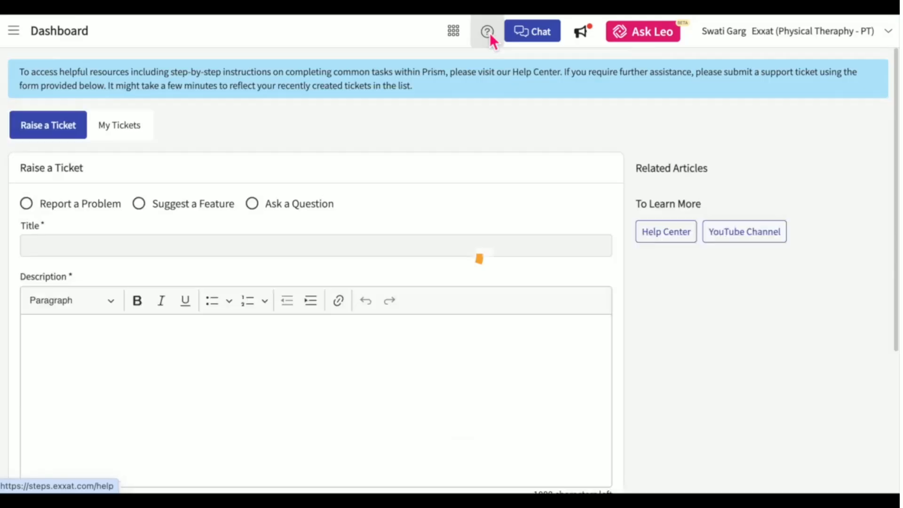
{"action": "left_click", "coordinate": [487, 32]}
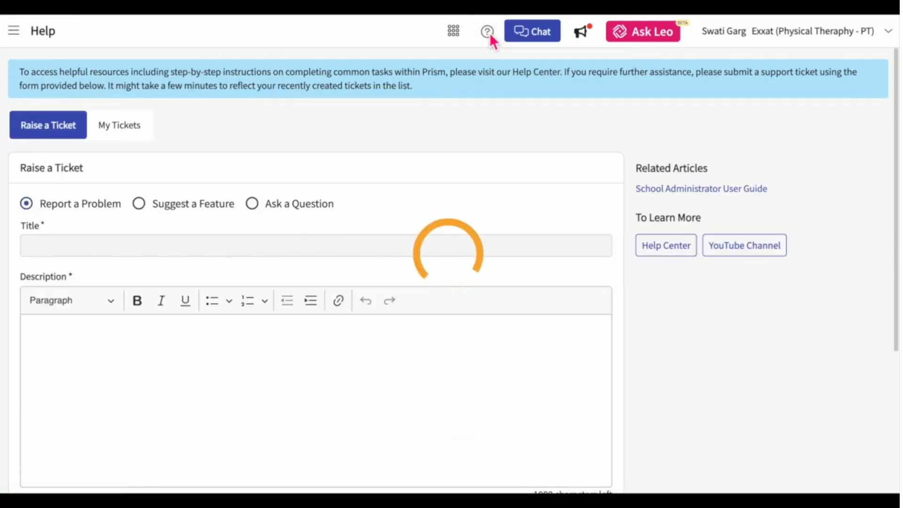
{"action": "left_click", "coordinate": [72, 204]}
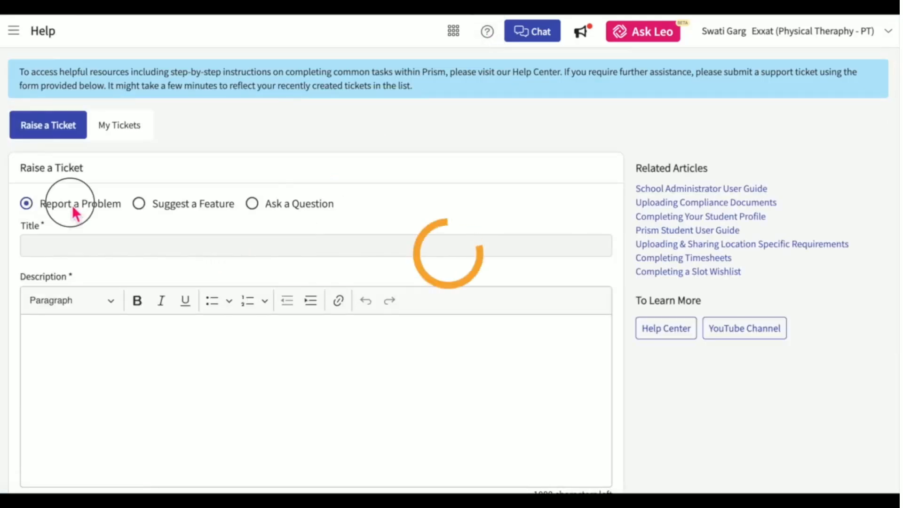
{"action": "left_click", "coordinate": [180, 212]}
{"action": "left_click", "coordinate": [291, 212]}
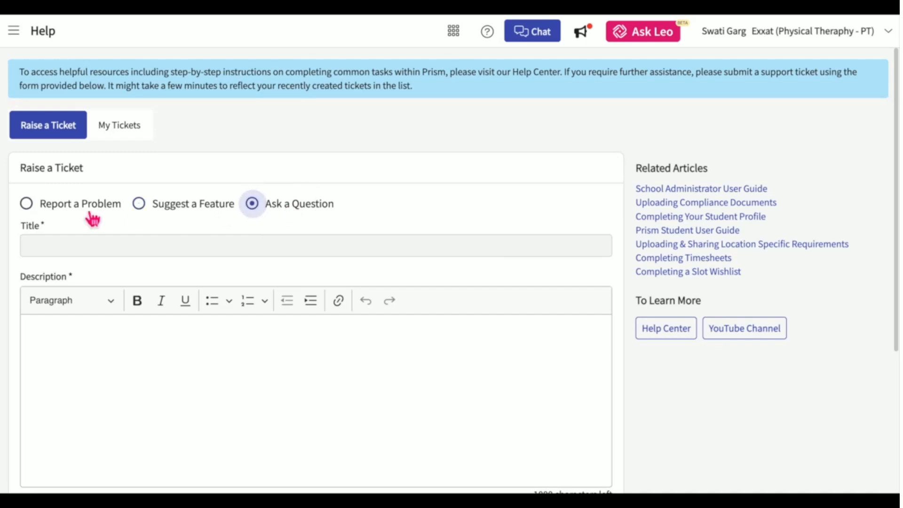
{"action": "left_click", "coordinate": [80, 204]}
Title the ticket 'Patient log Issue' with description 'Hello for some reason I cannot submit patient logs.'.
{"action": "left_click", "coordinate": [74, 249]}
{"action": "type", "text": "Patient log Issue"}
{"action": "left_click", "coordinate": [100, 342]}
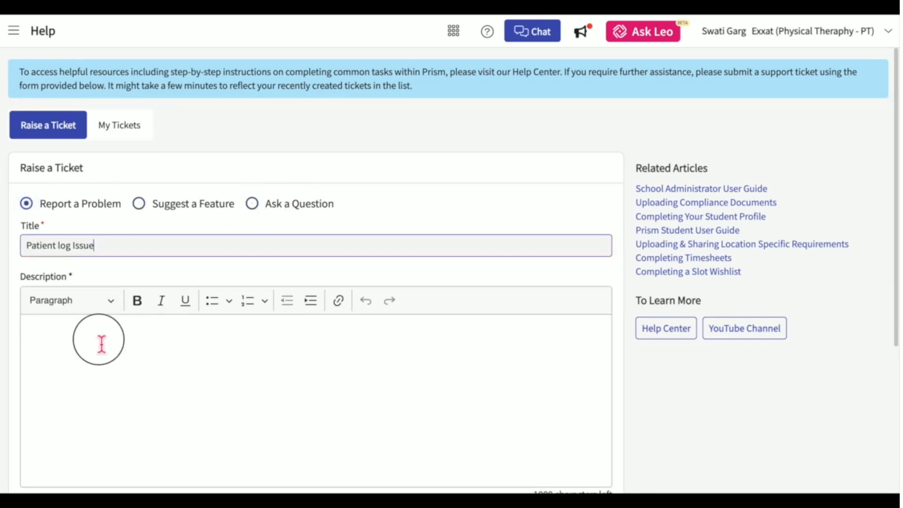
{"action": "type", "text": "Hello for some reason I cannot submit patient logs."}
Cancel the file attachment and go back to the Dashboard.
{"action": "scroll", "coordinate": [198, 407], "scroll_direction": "down", "scroll_amount": 5}
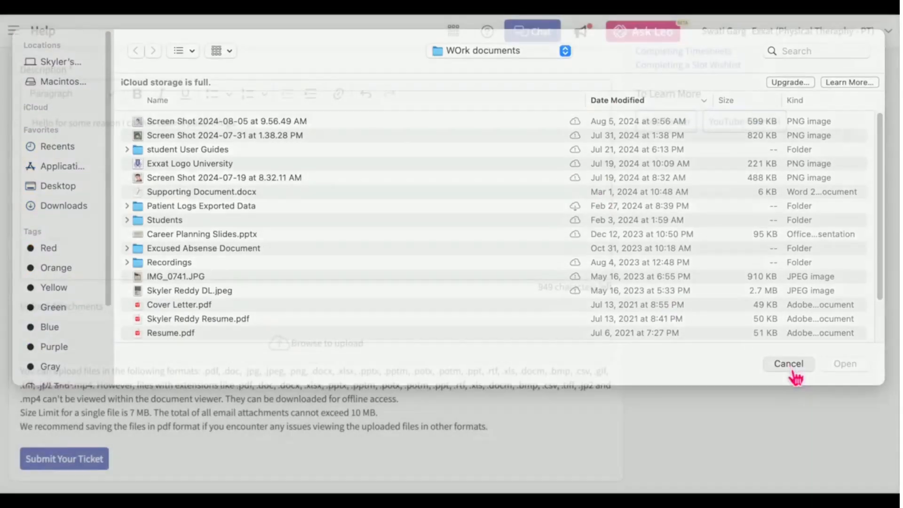
{"action": "left_click", "coordinate": [789, 368]}
{"action": "scroll", "coordinate": [728, 339], "scroll_direction": "up", "scroll_amount": 3}
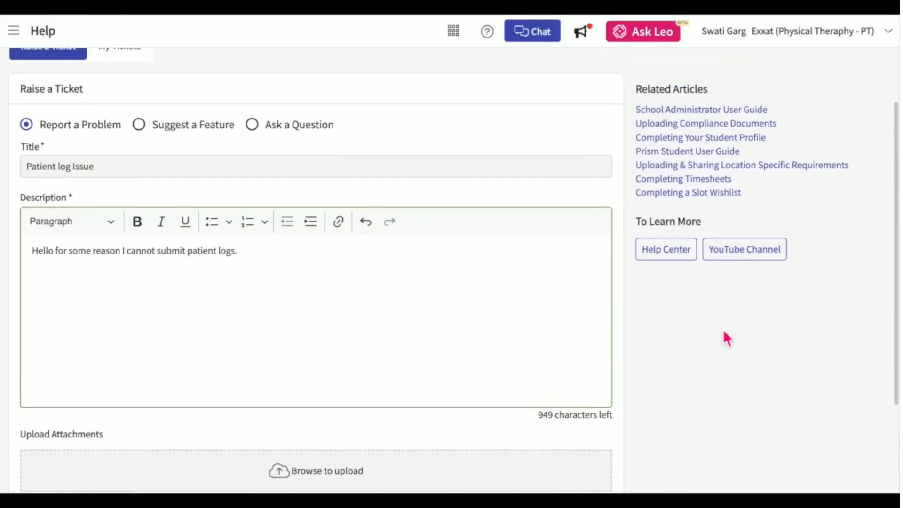
{"action": "scroll", "coordinate": [727, 338], "scroll_direction": "up", "scroll_amount": 1}
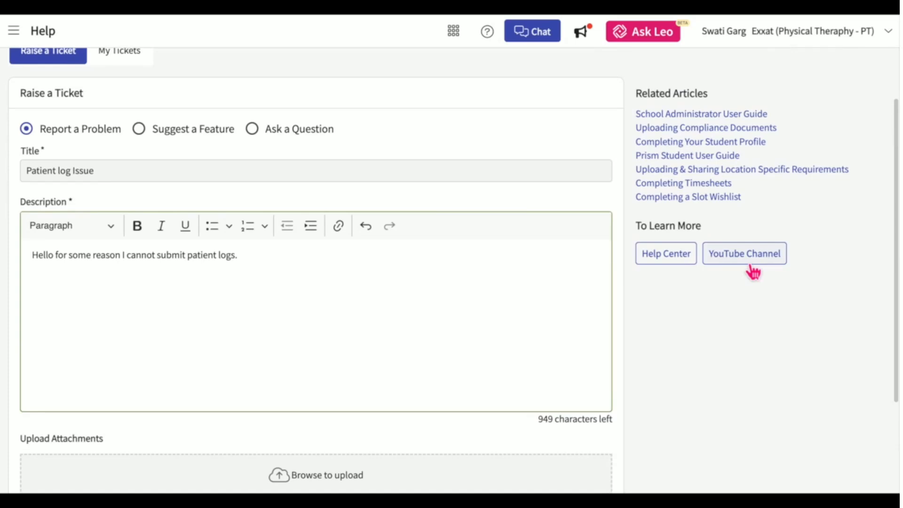
{"action": "scroll", "coordinate": [645, 367], "scroll_direction": "down", "scroll_amount": 3}
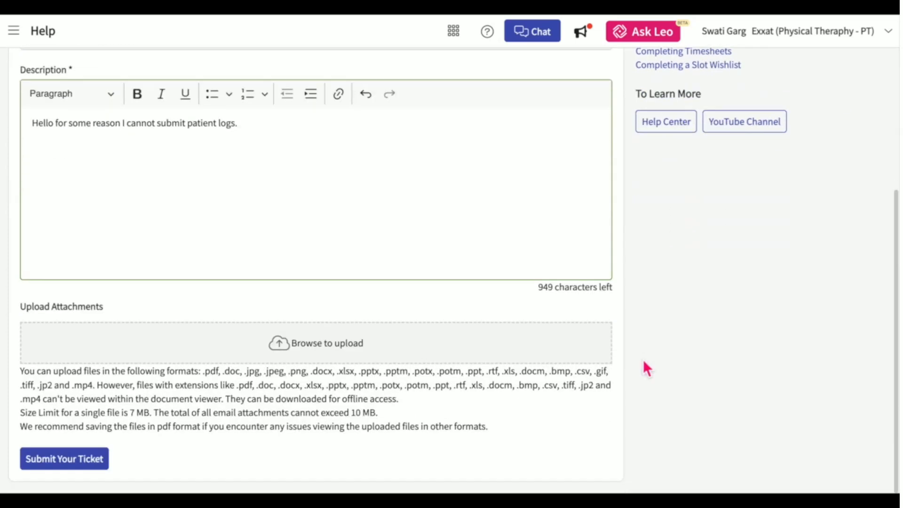
{"action": "left_click", "coordinate": [69, 461]}
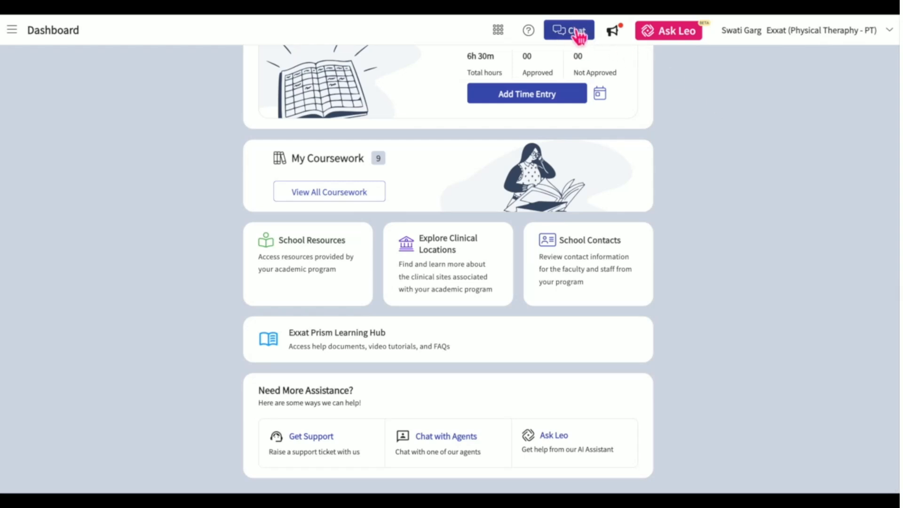
Open and minimize the agent chat, then ask Leo 'How do I raise a support ticket?'.
{"action": "left_click", "coordinate": [452, 439]}
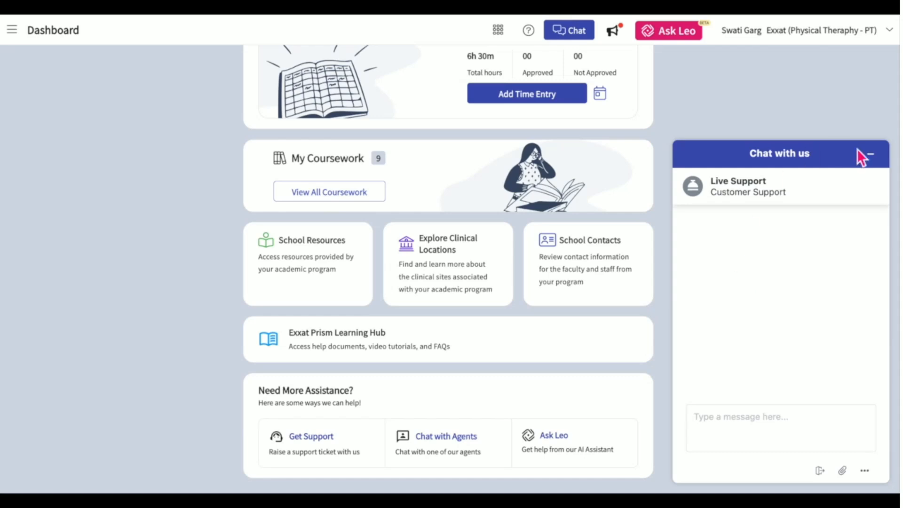
{"action": "left_click", "coordinate": [871, 154]}
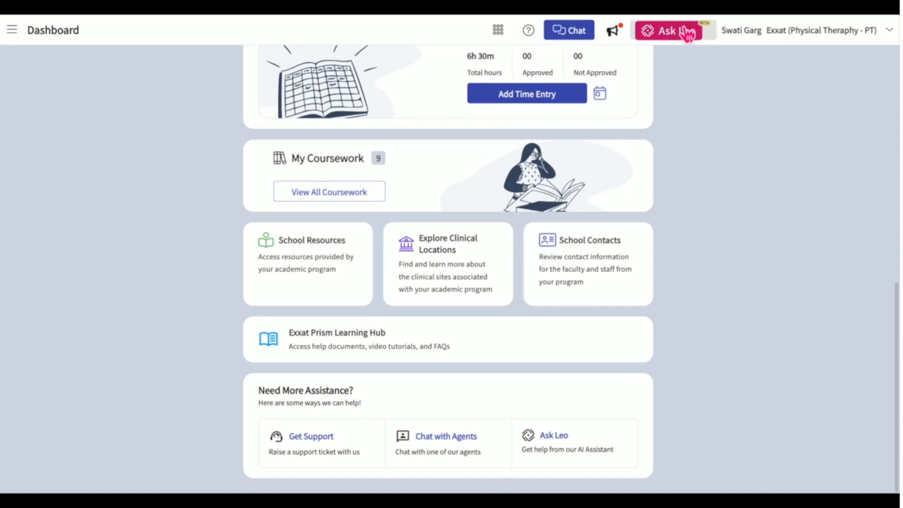
{"action": "left_click", "coordinate": [556, 446]}
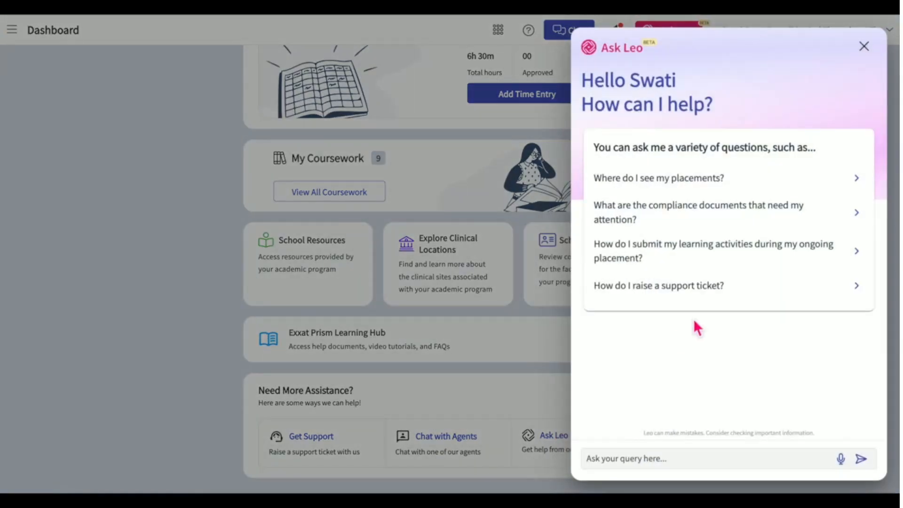
{"action": "left_click", "coordinate": [677, 292]}
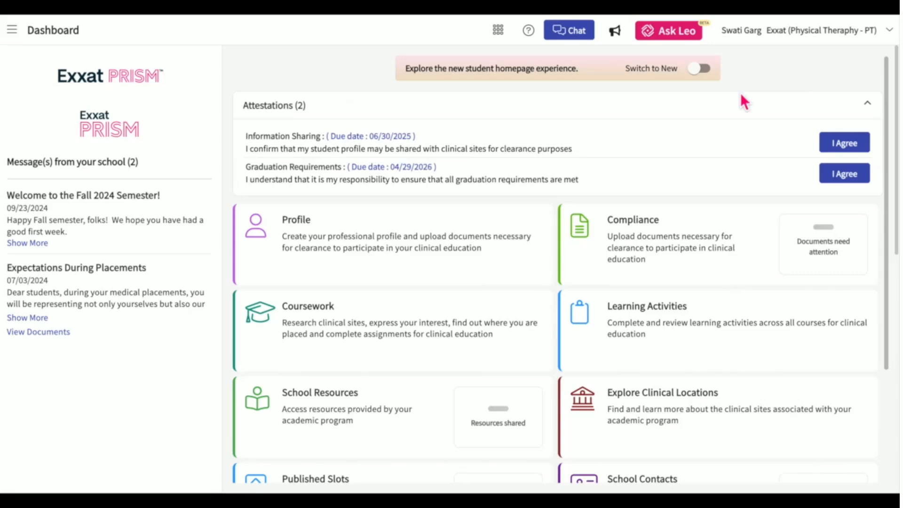
Set the theme to Blue, toggle Dark then back to Light mode, and view the Consent Detail.
{"action": "left_click", "coordinate": [894, 42]}
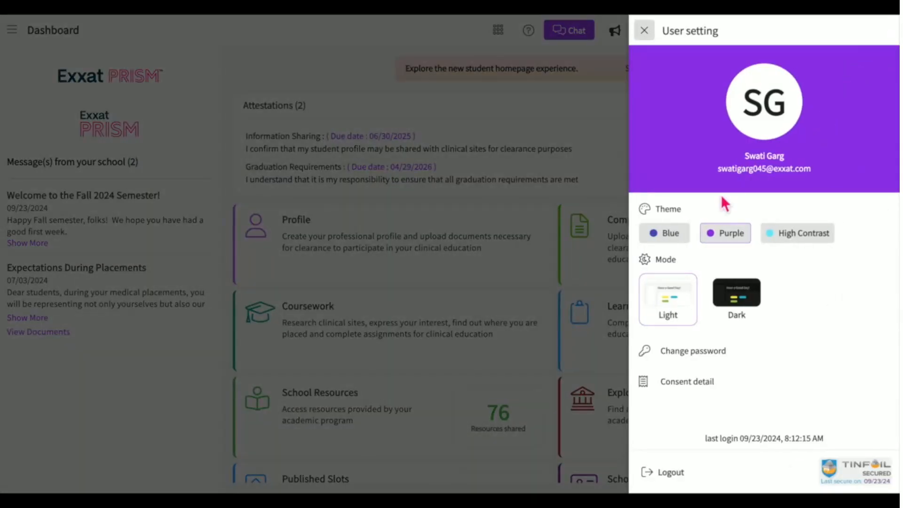
{"action": "left_click", "coordinate": [732, 238]}
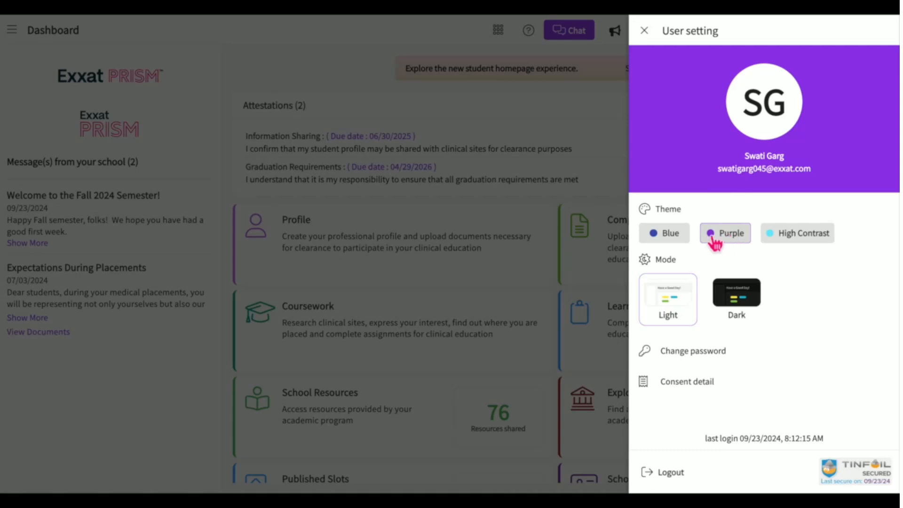
{"action": "left_click", "coordinate": [679, 238]}
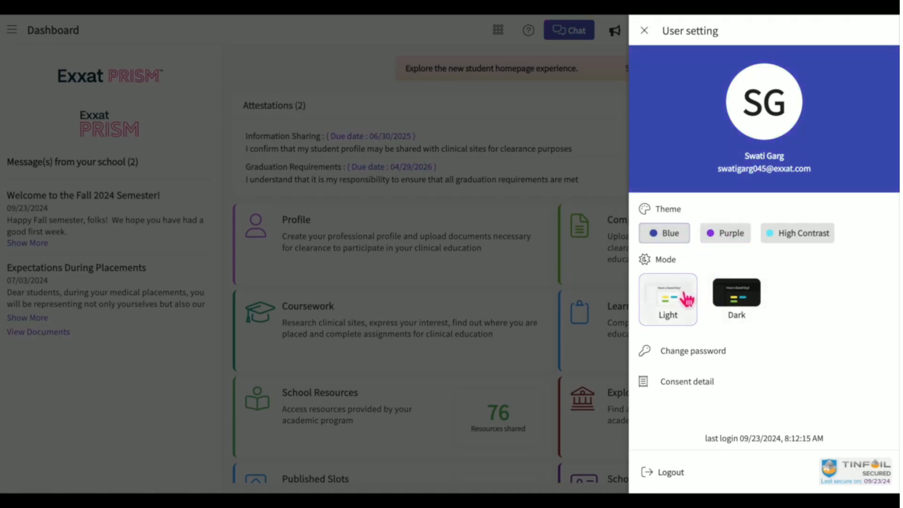
{"action": "left_click", "coordinate": [738, 295]}
{"action": "left_click", "coordinate": [689, 304]}
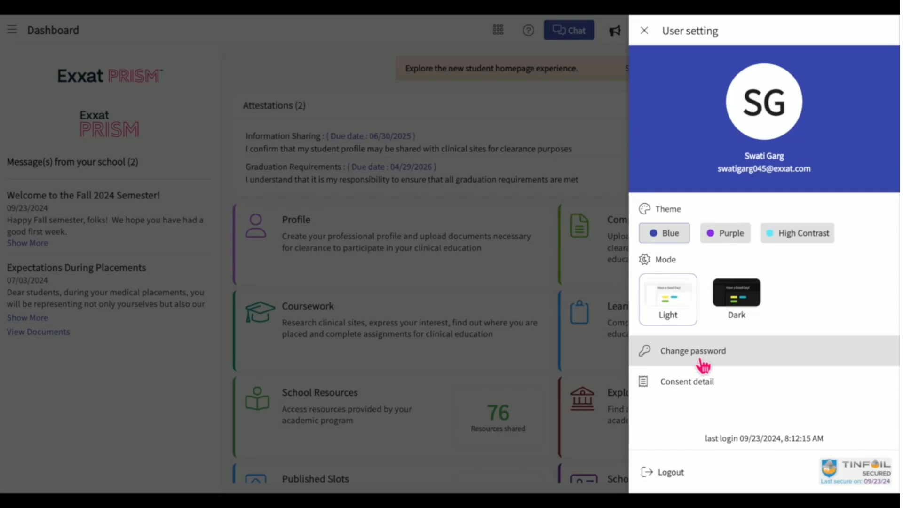
{"action": "left_click", "coordinate": [685, 386]}
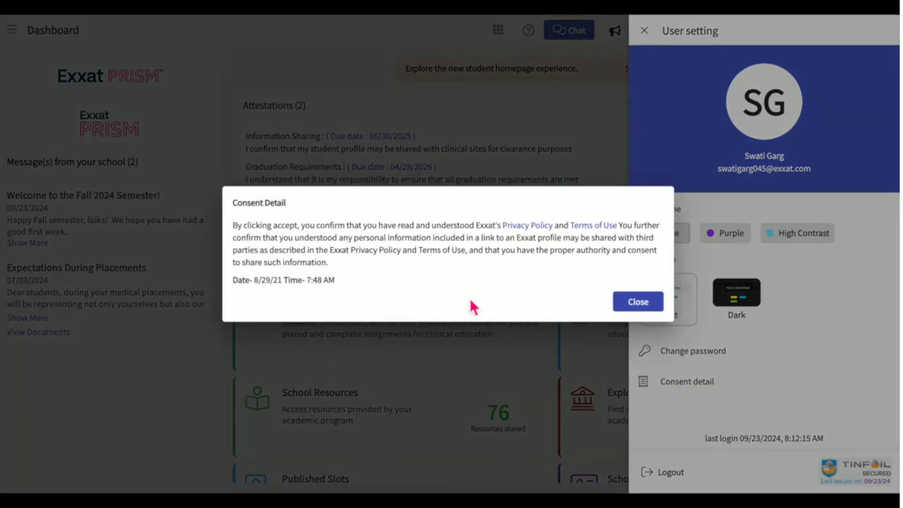